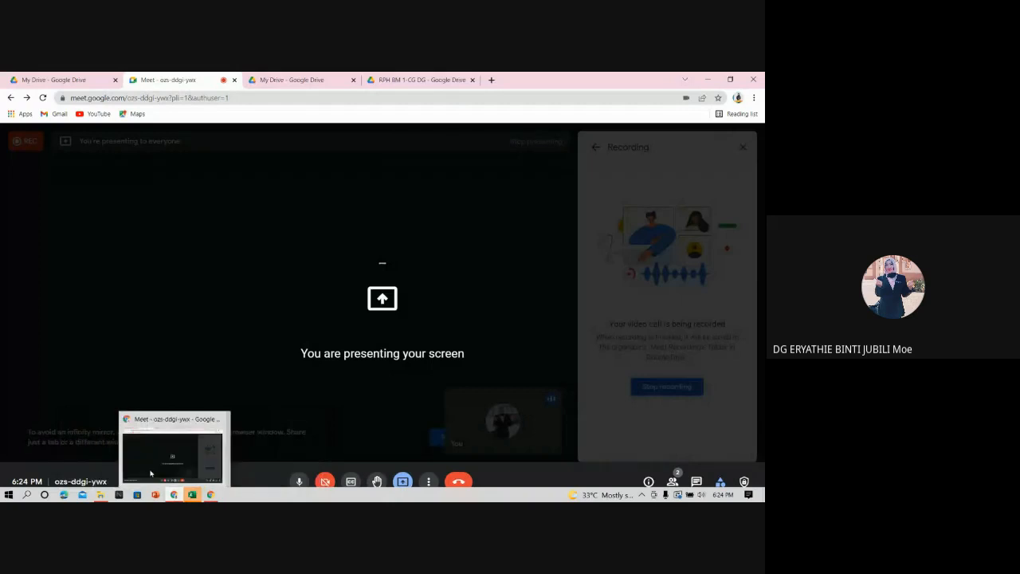
Switch to File Explorer and navigate up from RPH KUMP.A to RPH 2021, opening its RPH 2022 folder
left_click(150, 473)
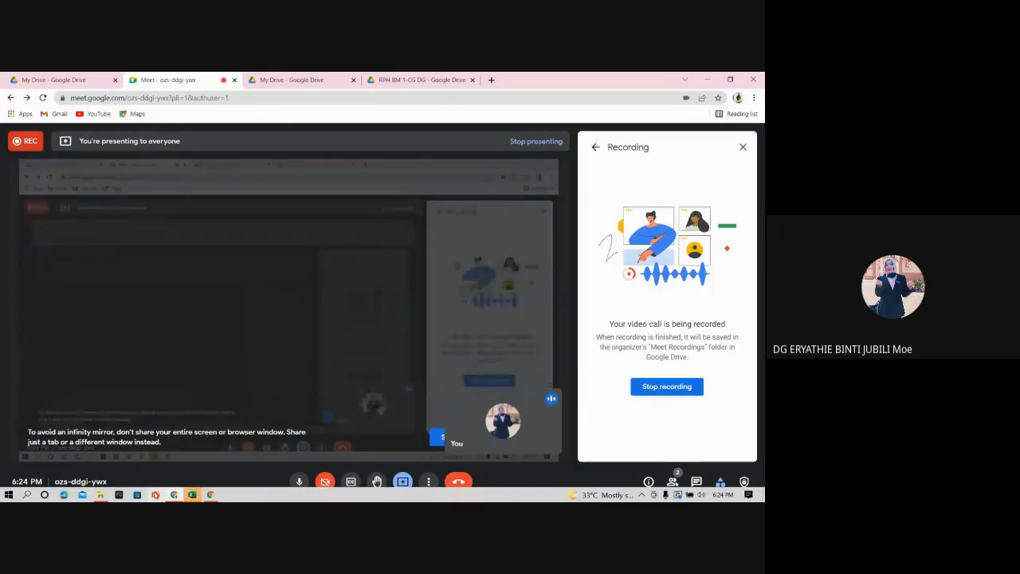
left_click(101, 495)
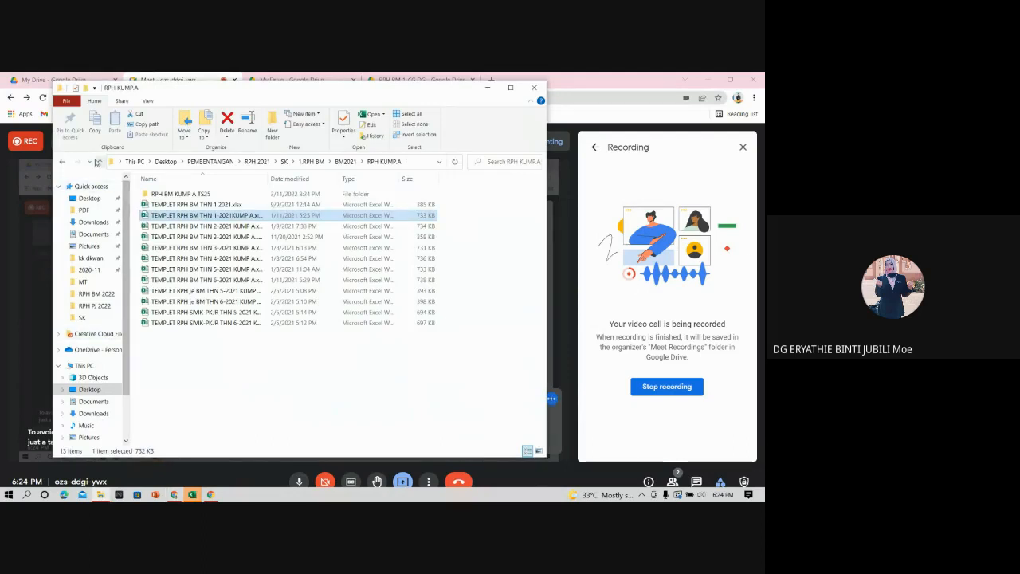
left_click(98, 162)
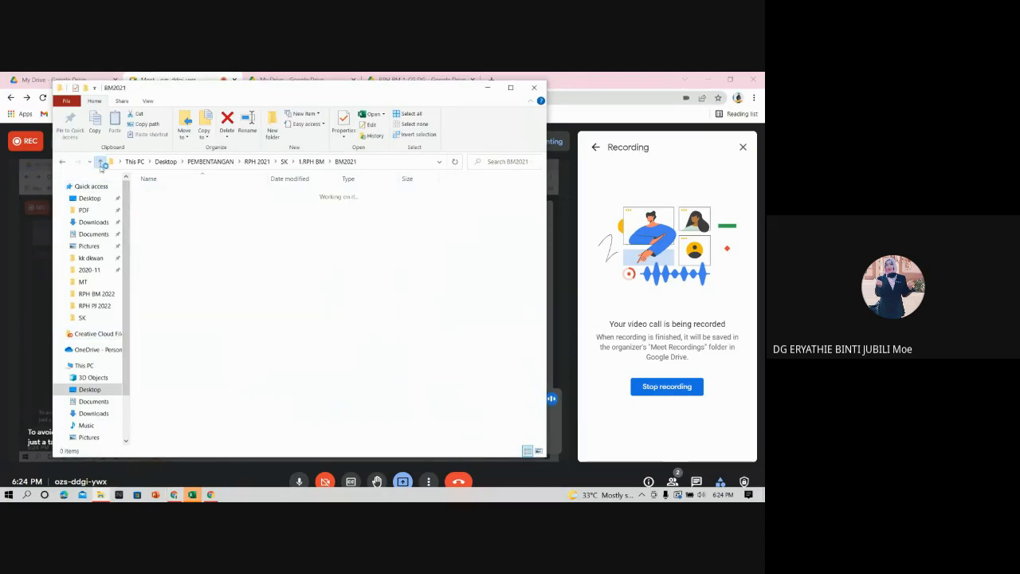
left_click(99, 162)
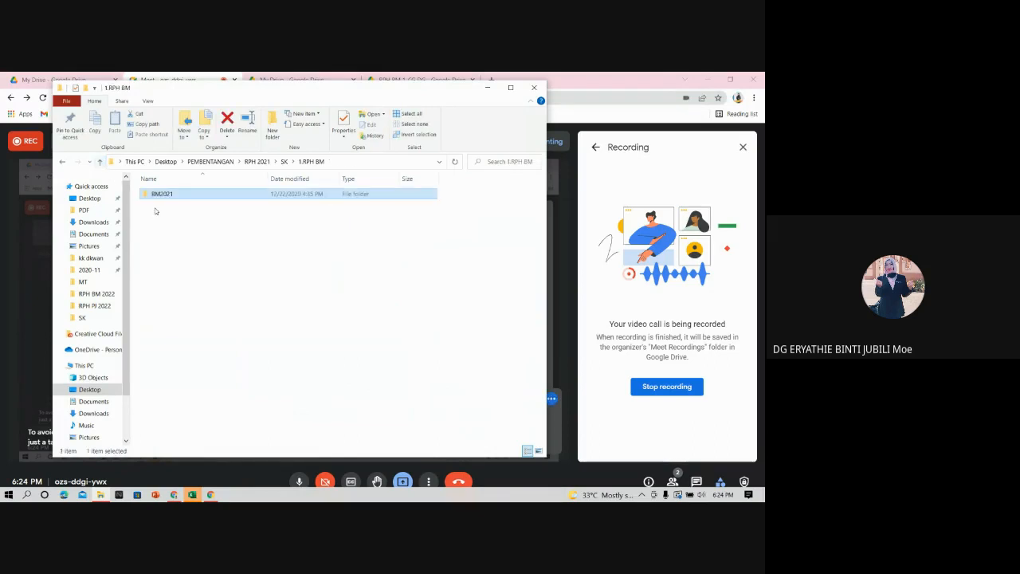
left_click(99, 162)
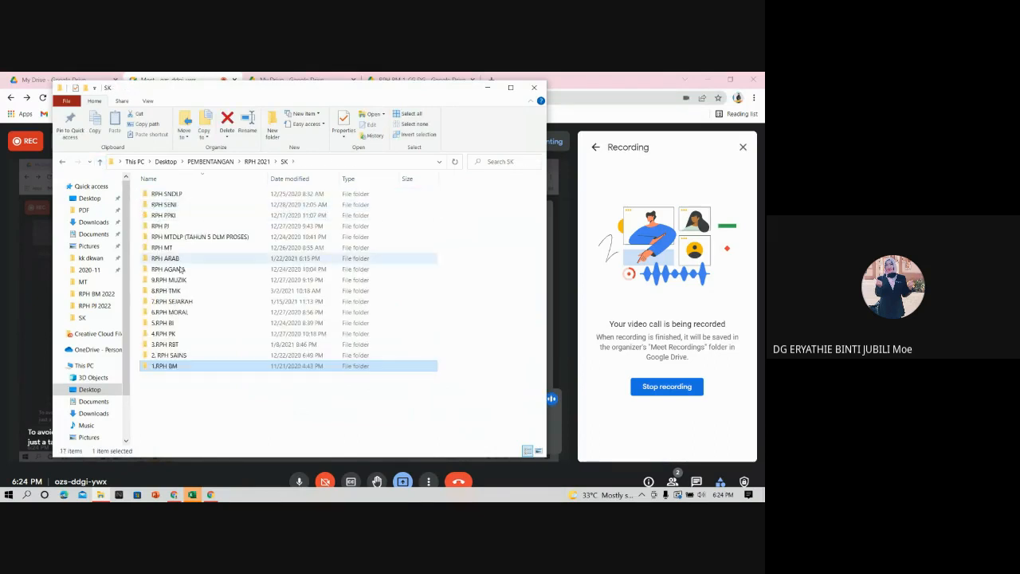
left_click(99, 161)
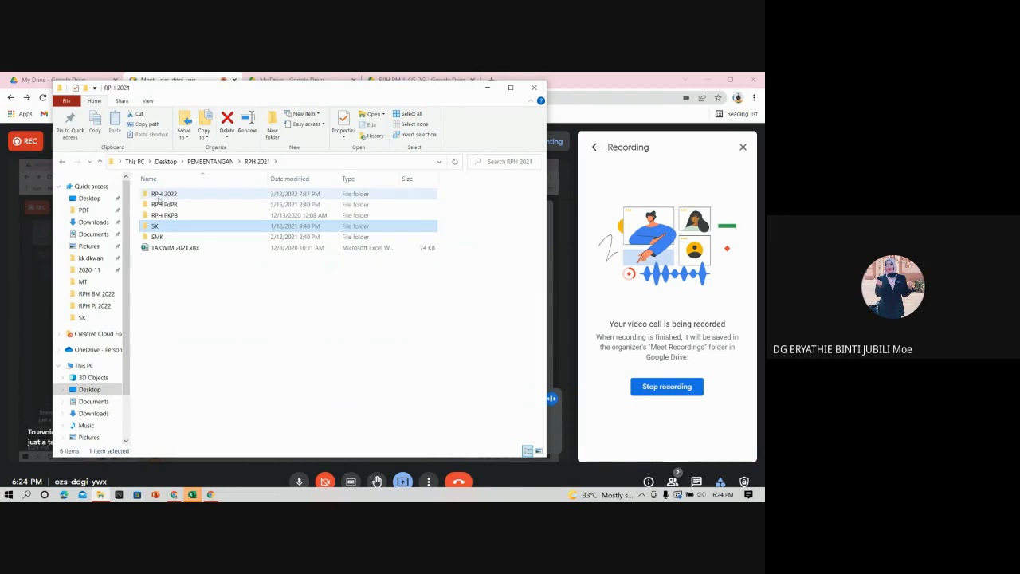
double_click(161, 195)
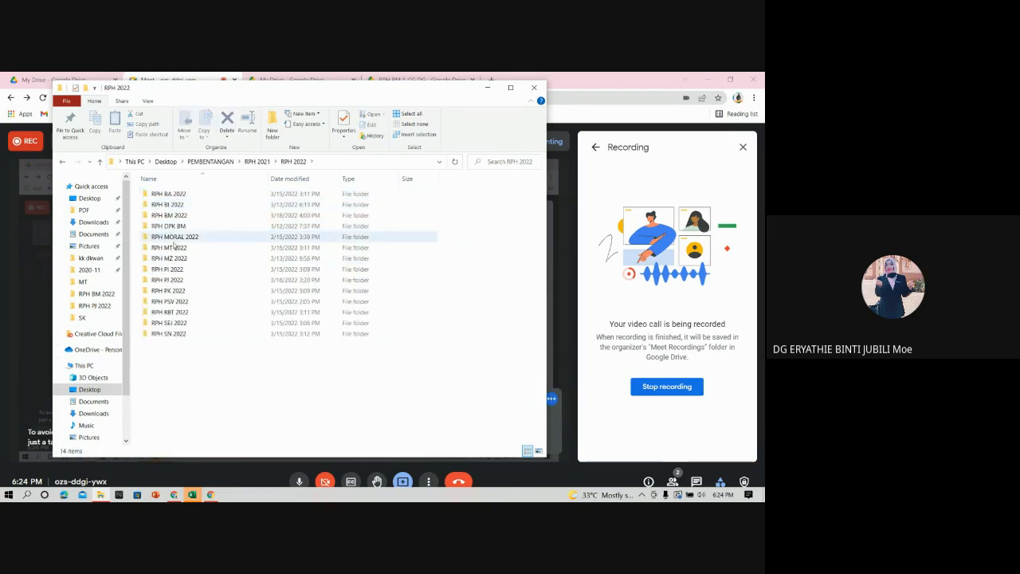
Close the Recording panel in the video call and check the workbooks in the RPH BM 2022 folder, returning to RPH 2022
left_click(743, 146)
left_click(743, 147)
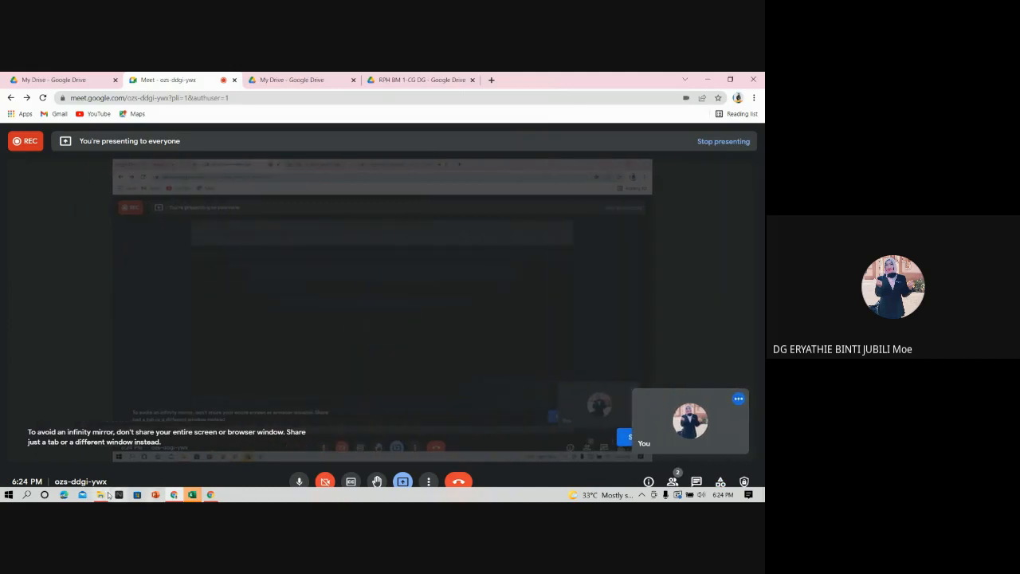
left_click(100, 495)
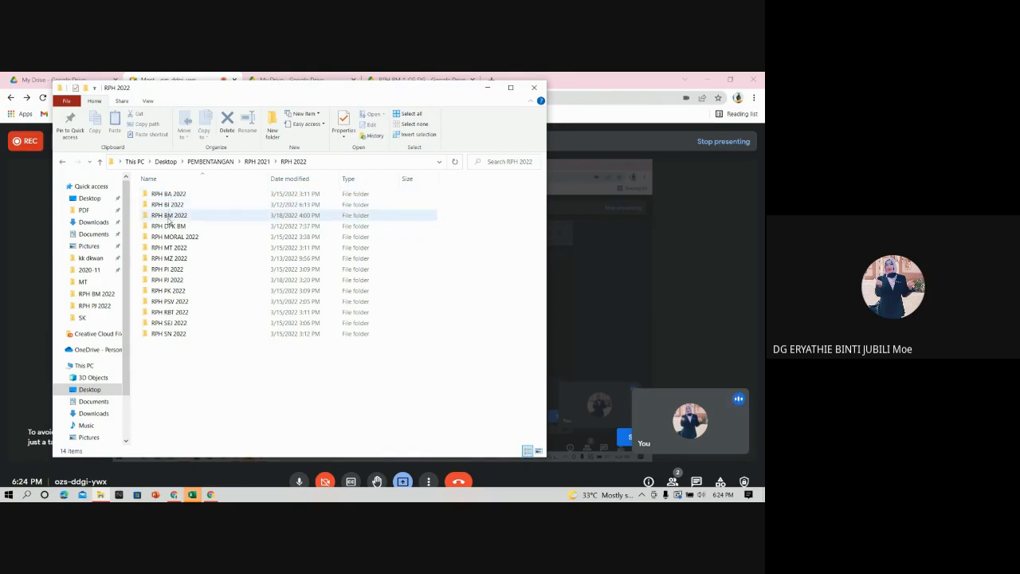
double_click(169, 215)
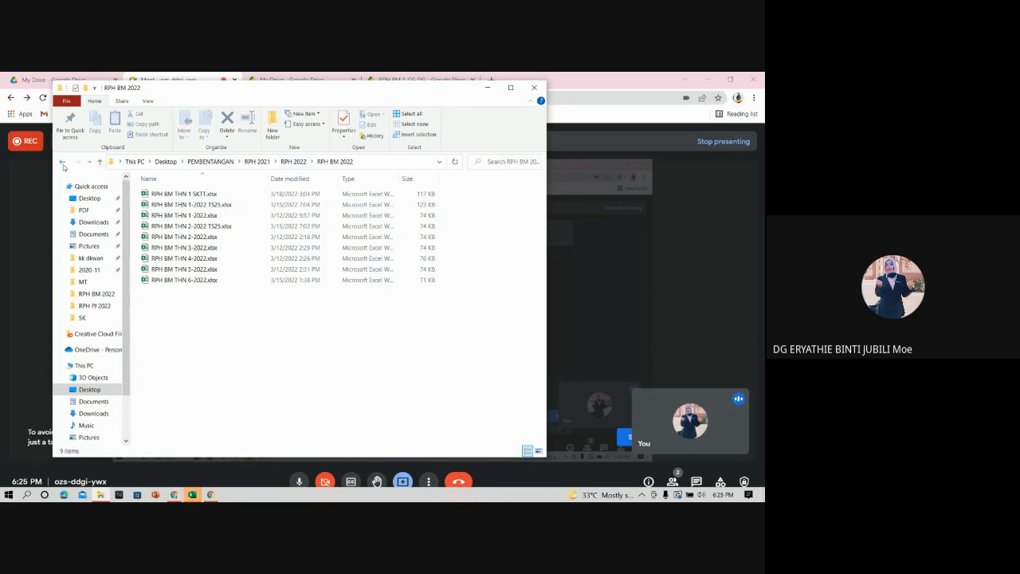
left_click(62, 165)
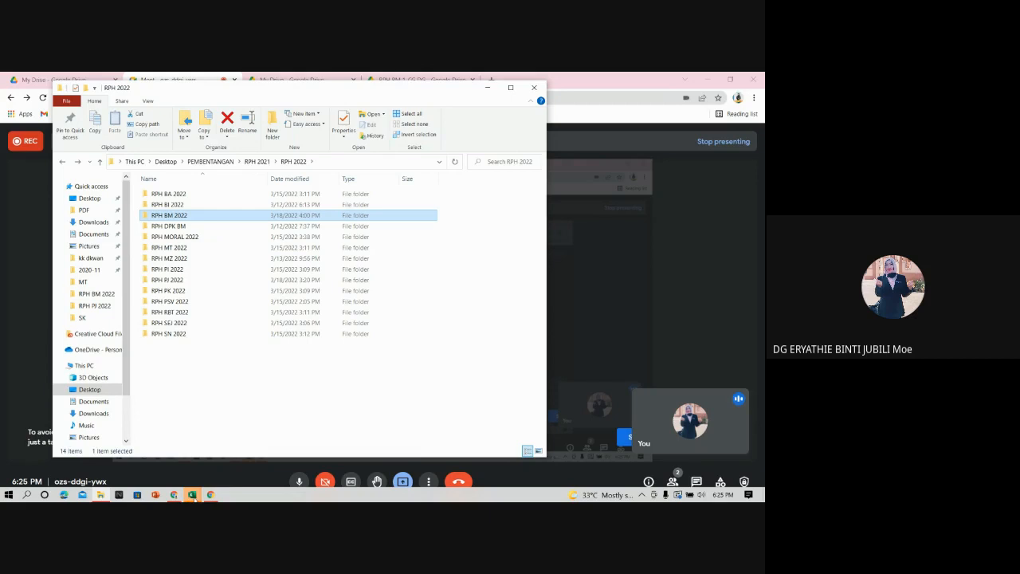
Switch to the open RPH BM THN 2-2022 workbook in Excel and maximize its window
mouse_move(195, 498)
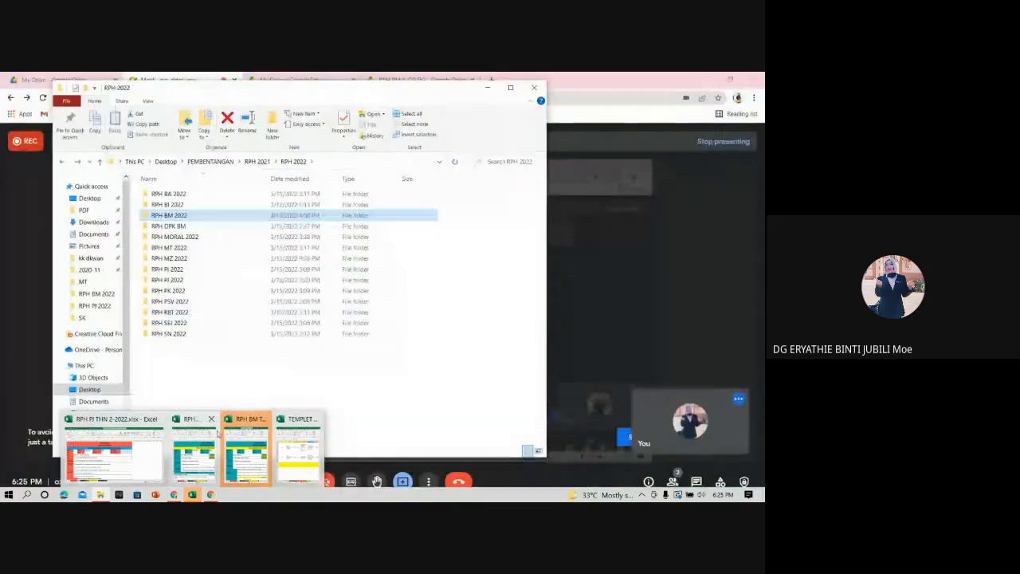
mouse_move(239, 452)
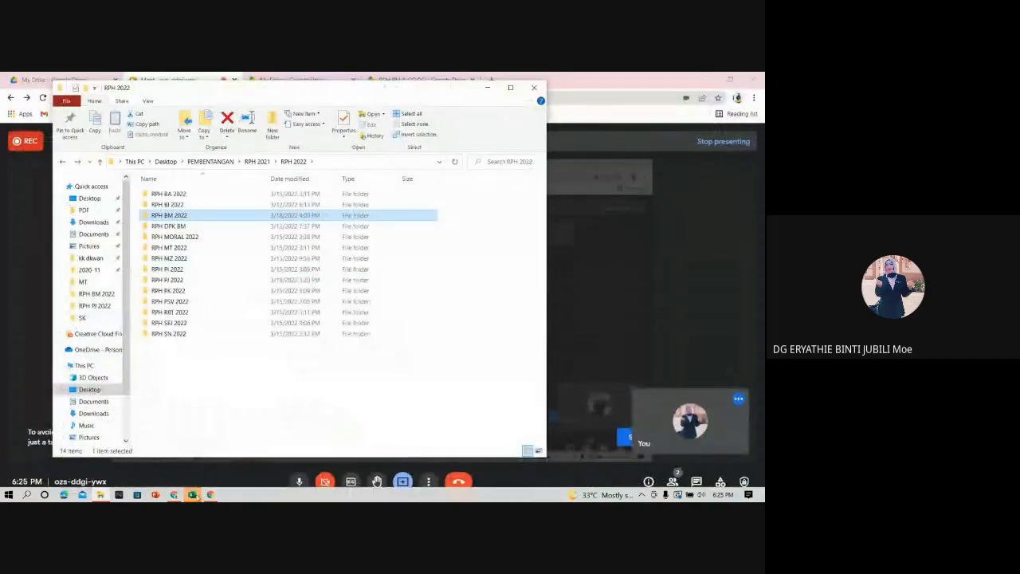
left_click(487, 88)
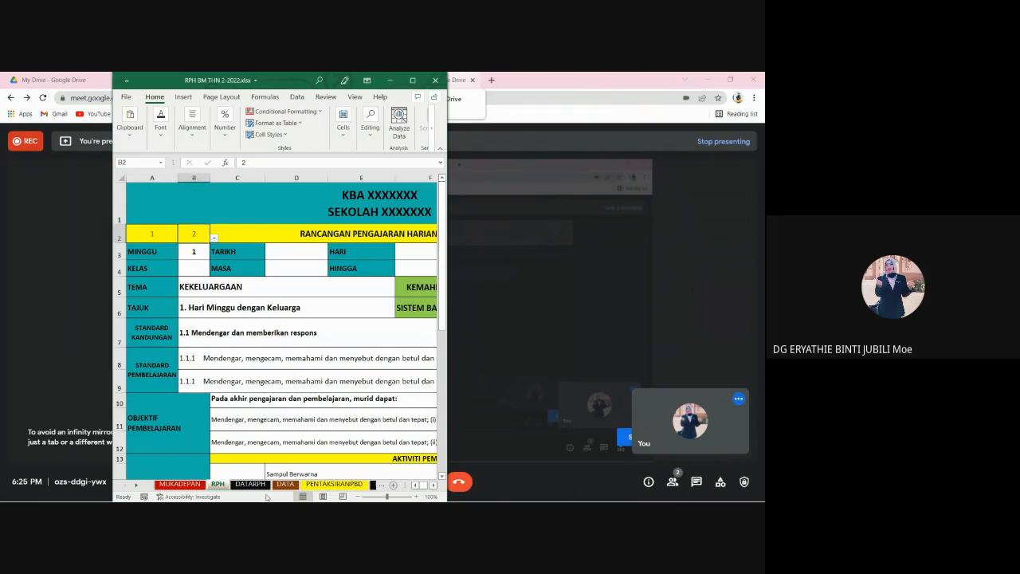
left_click(413, 80)
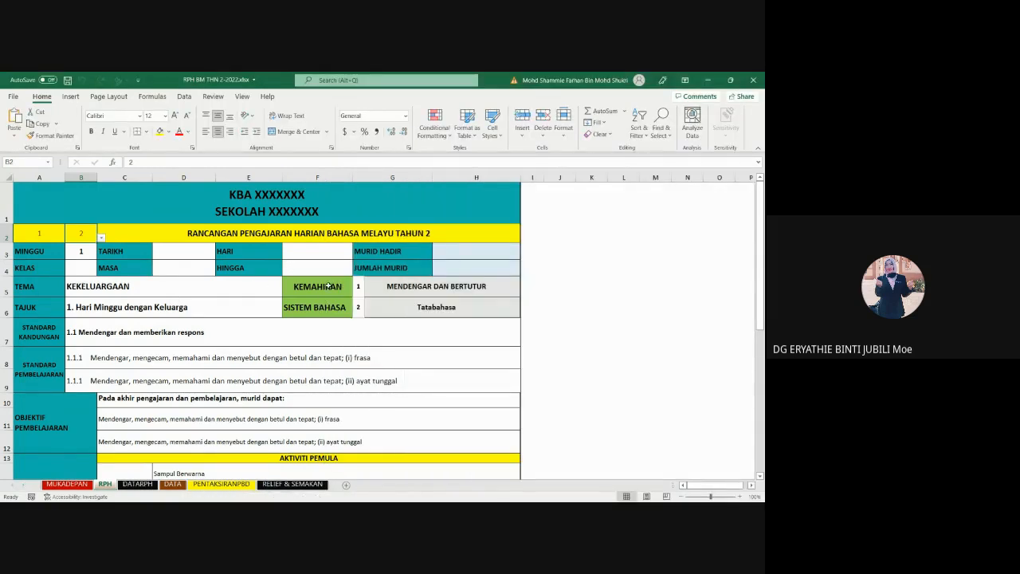
Examine the KEMAHIRAN and SISTEM BAHASA cells on the RPH sheet, including the available choices for KEMAHIRAN
left_click(328, 285)
left_click(317, 309)
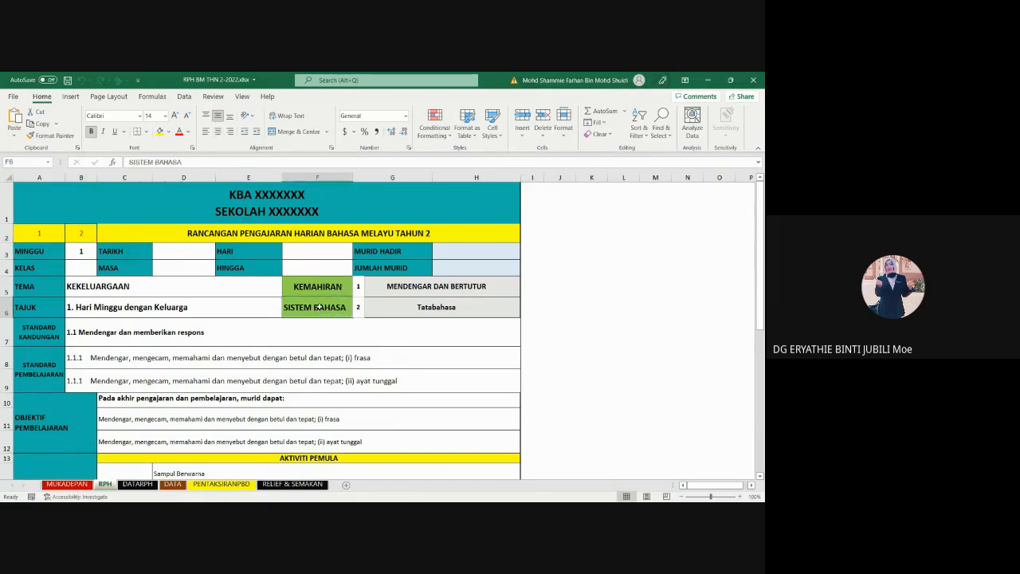
left_click(404, 306)
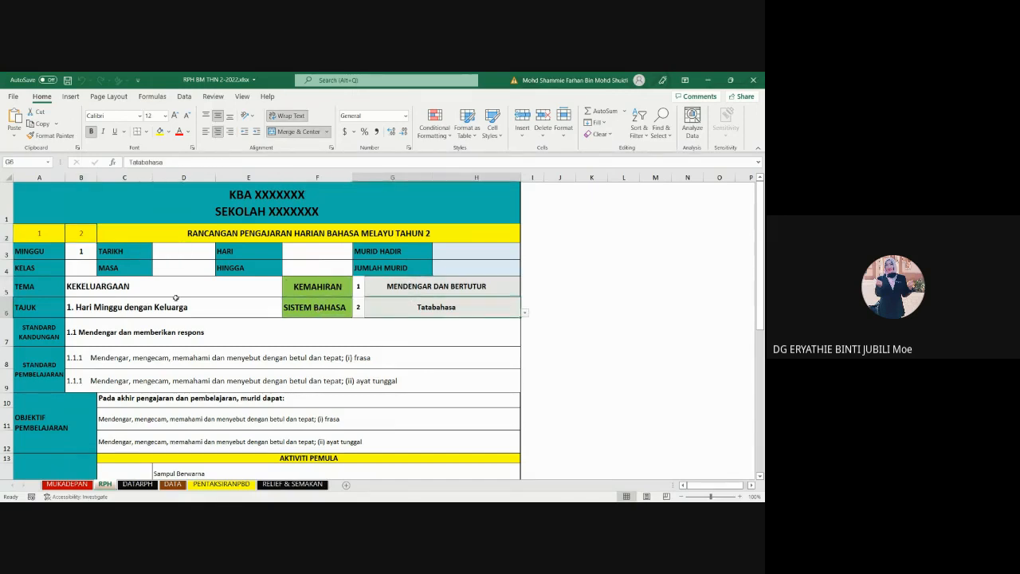
left_click(496, 287)
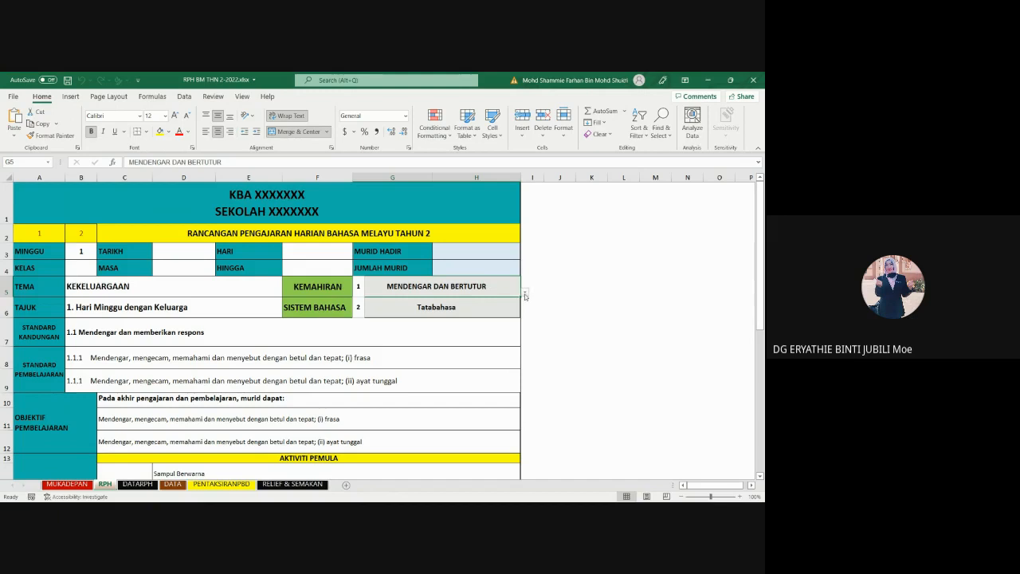
left_click(525, 294)
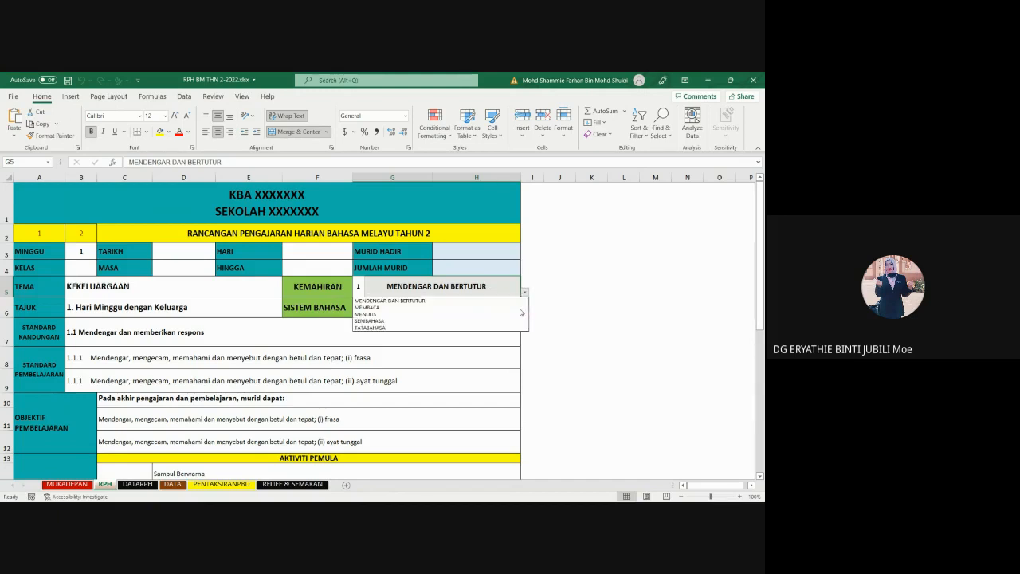
left_click(507, 293)
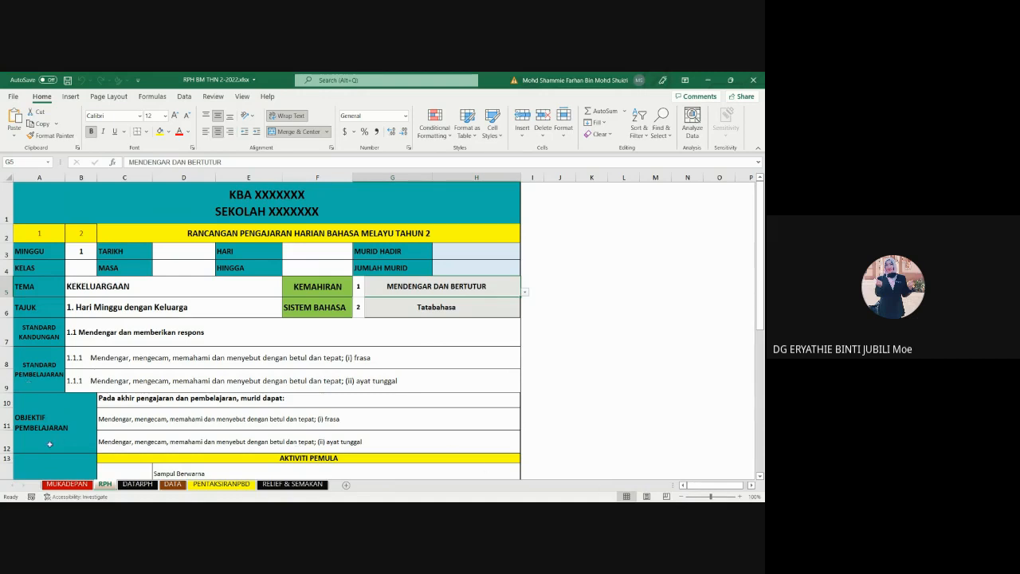
Show the MUKADEPAN sheet and save a copy of the workbook as BM THN 2 SKTT in the RPH BM 2022 folder
left_click(65, 485)
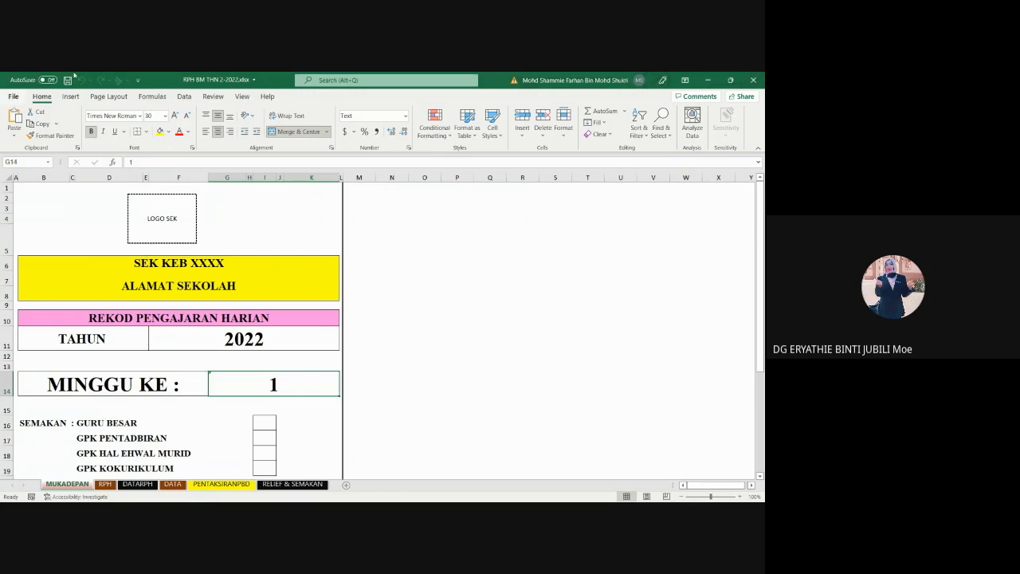
left_click(13, 95)
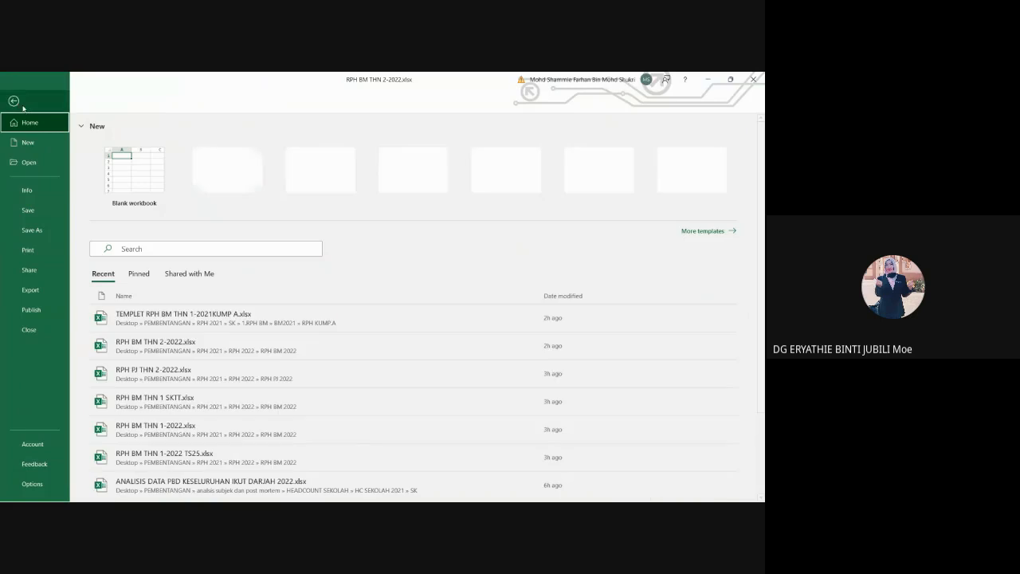
left_click(45, 230)
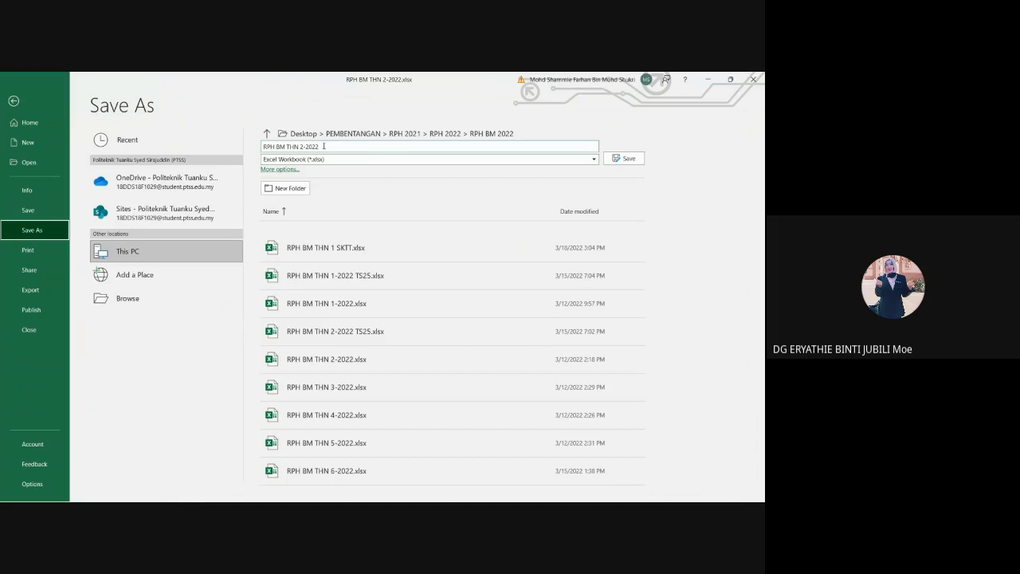
left_click(323, 146)
left_click(323, 146)
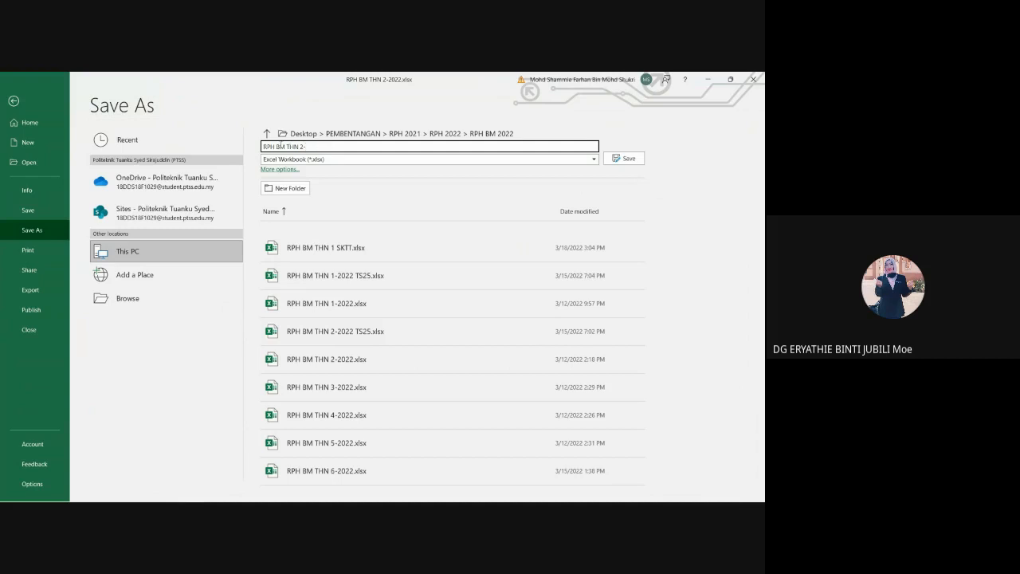
left_click(277, 146)
key("BackSpace")
key("BackSpace")
key("BackSpace")
key("BackSpace")
left_click(626, 158)
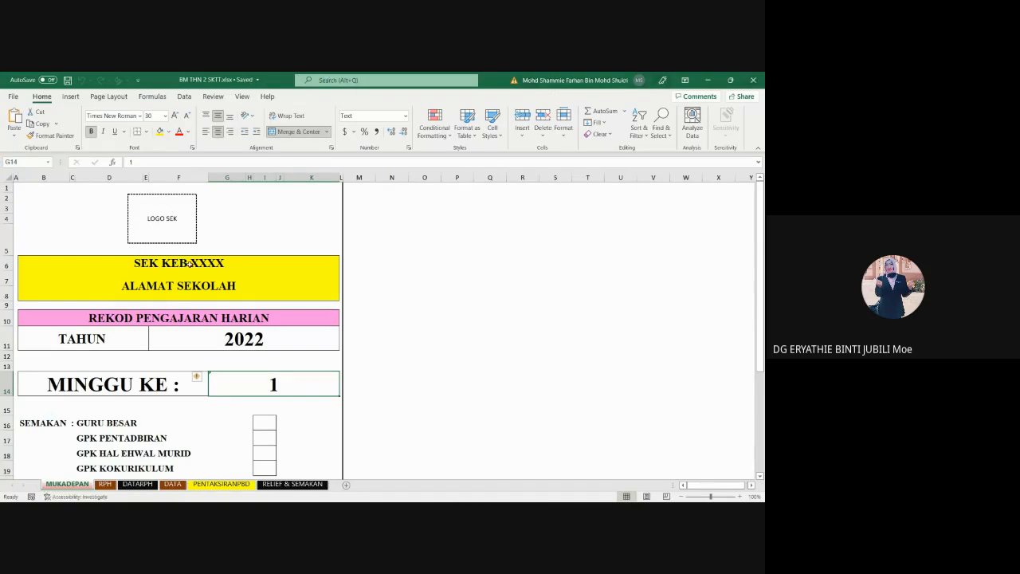
Delete the LOGO SEK placeholder on MUKADEPAN and insert the school crest picture download (1).jfif from the Pictures folder
left_click(178, 209)
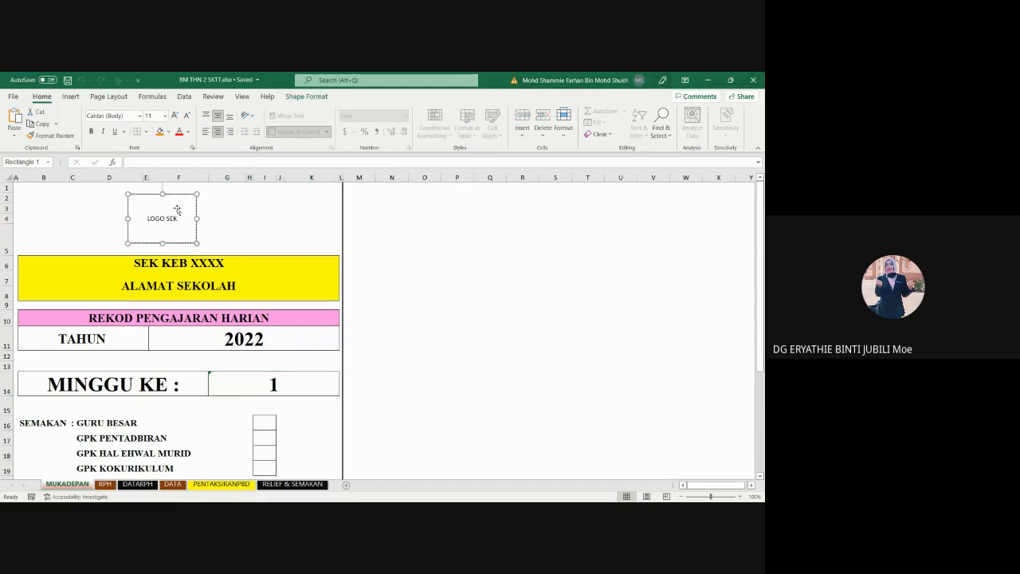
key("Delete")
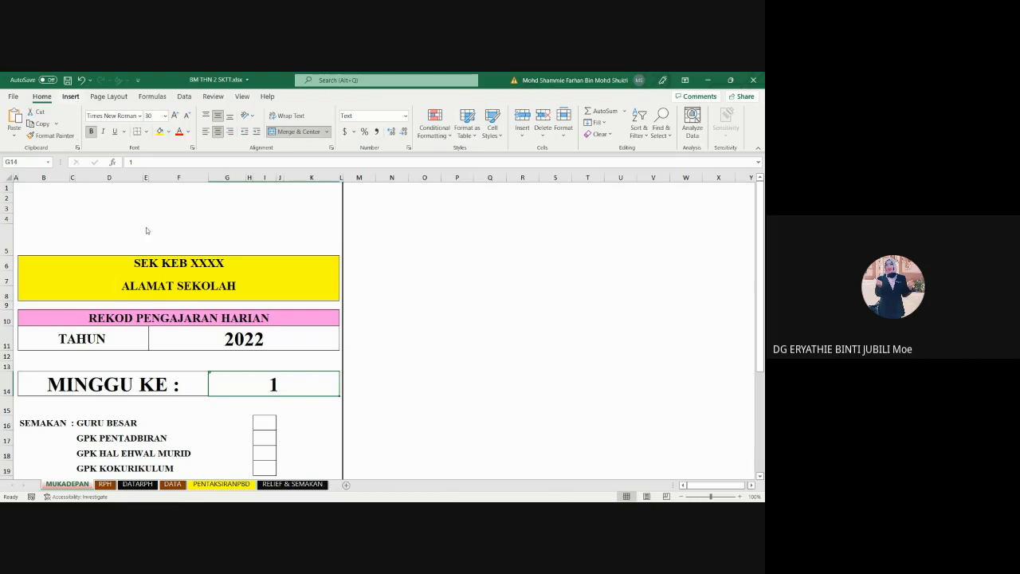
left_click(70, 97)
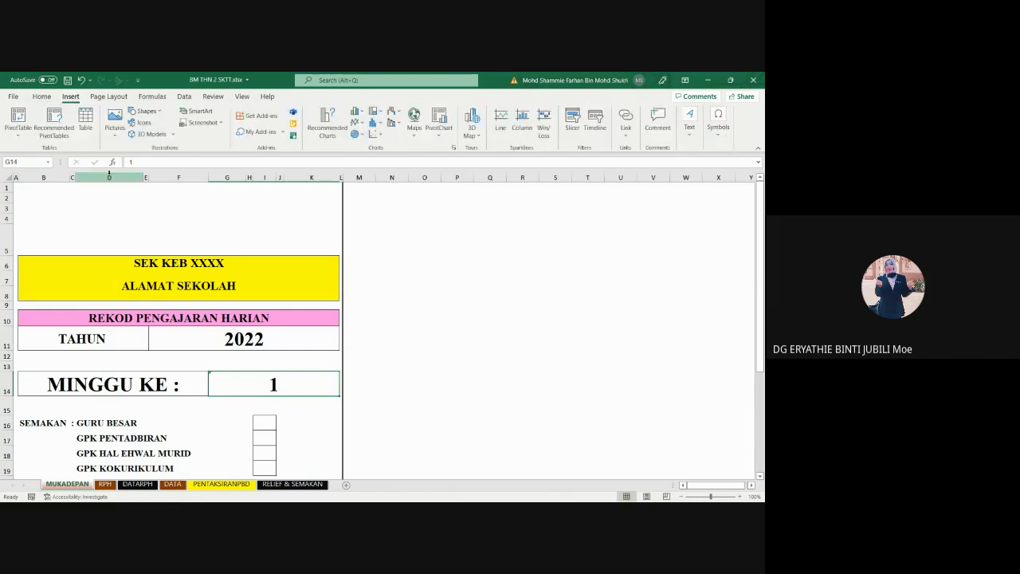
left_click(114, 121)
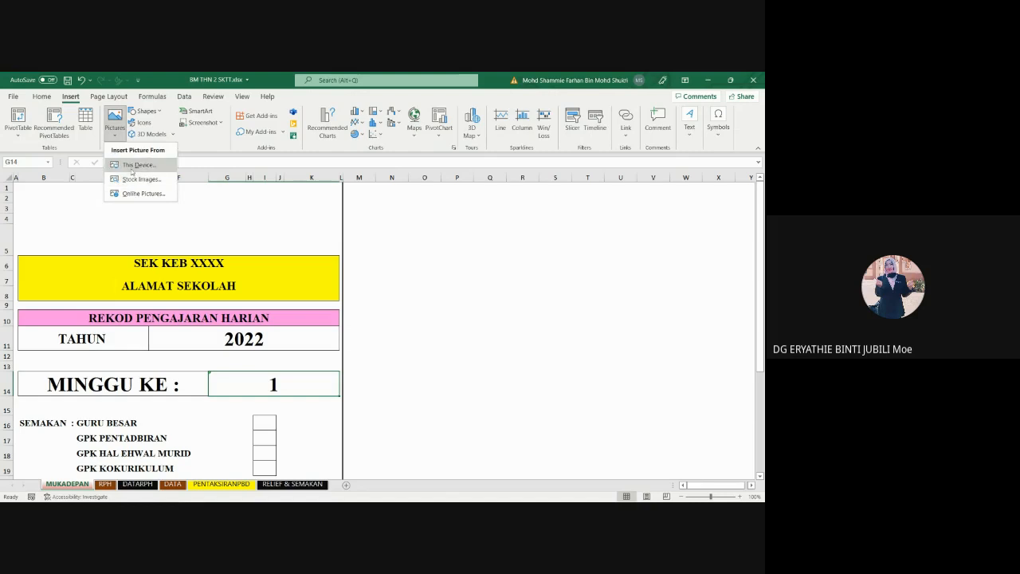
left_click(134, 166)
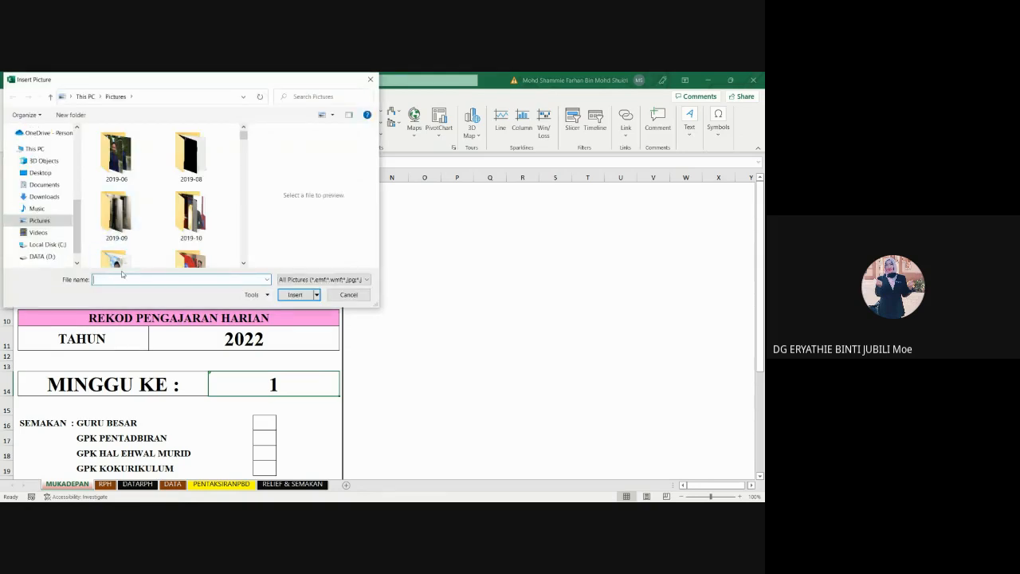
scroll(123, 238, "down", 5)
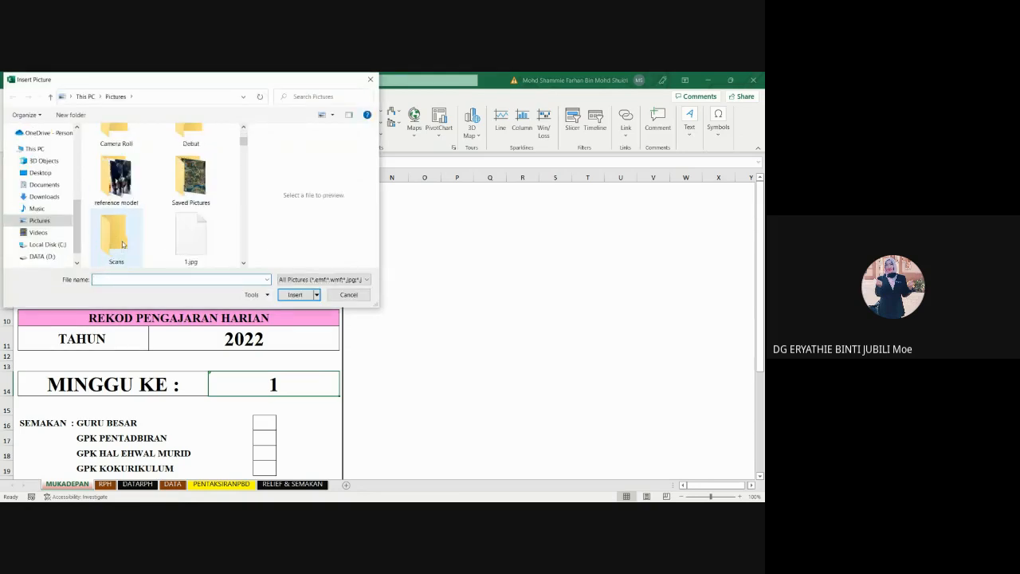
scroll(124, 238, "down", 6)
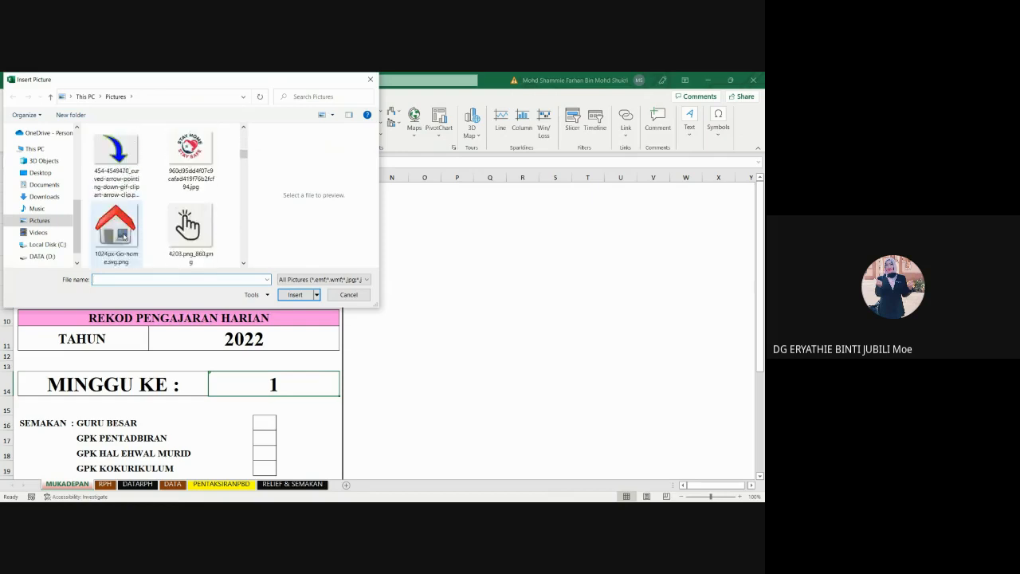
scroll(126, 236, "down", 6)
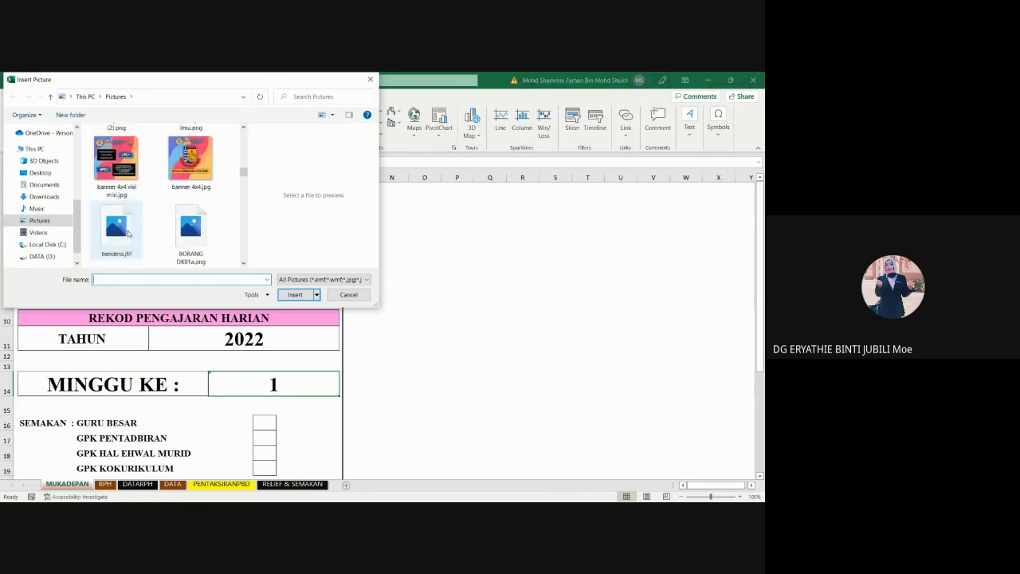
scroll(134, 224, "down", 6)
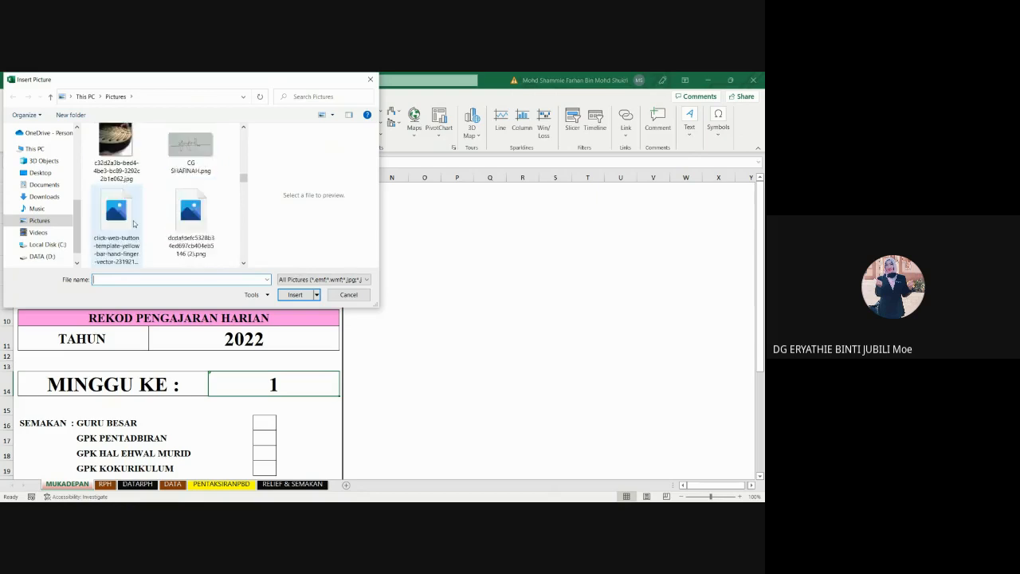
scroll(134, 224, "down", 2)
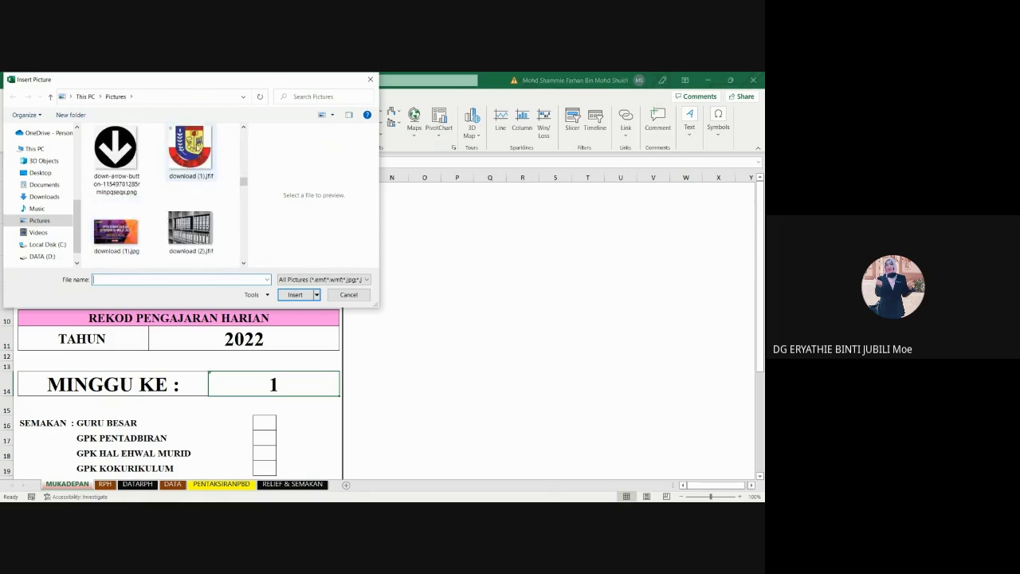
left_click(190, 148)
left_click(289, 296)
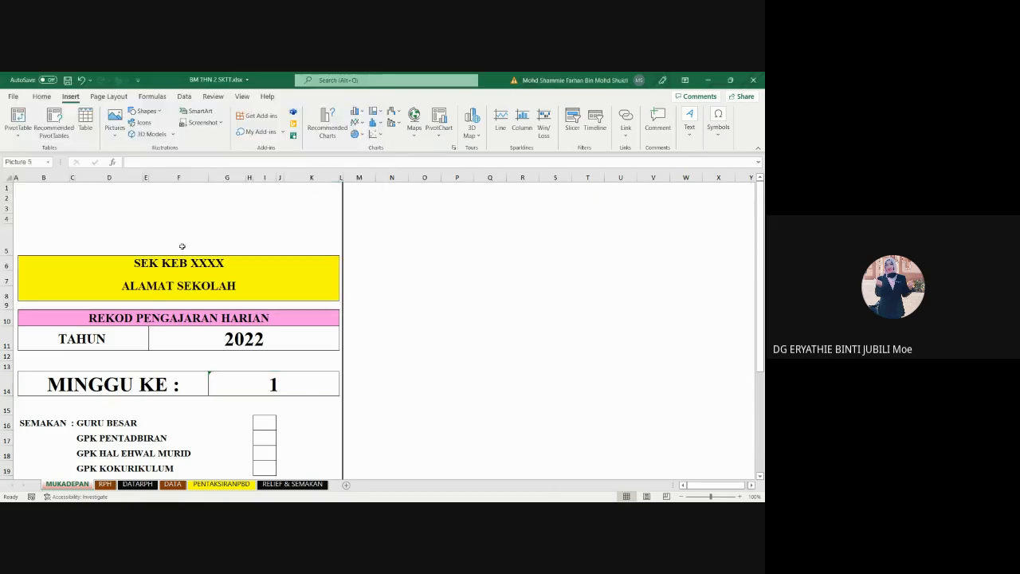
Shrink the inserted school logo so that it fits in the blank area above the school name
left_click_drag(262, 479, 165, 243)
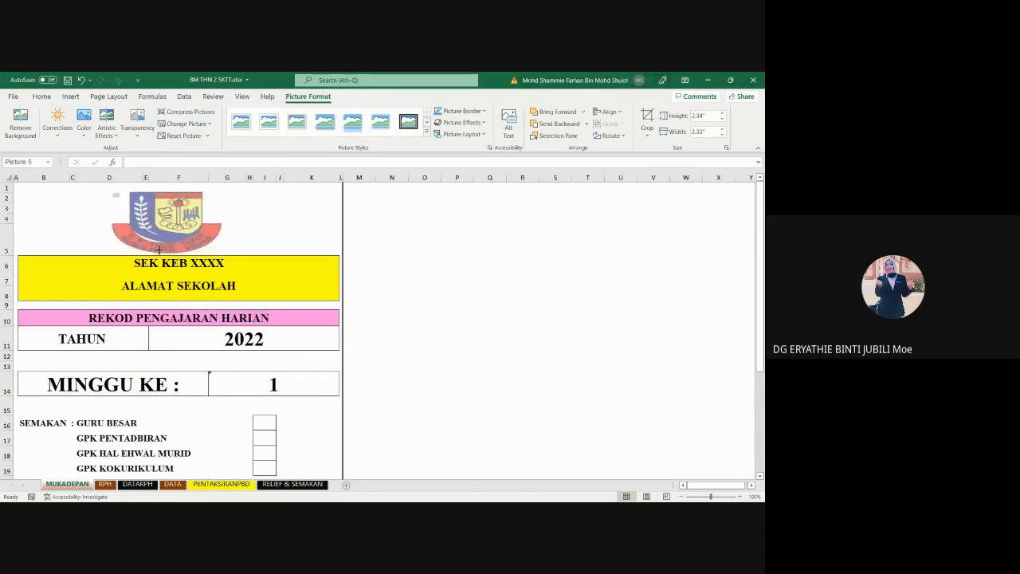
left_click_drag(113, 217, 147, 217)
left_click(165, 272)
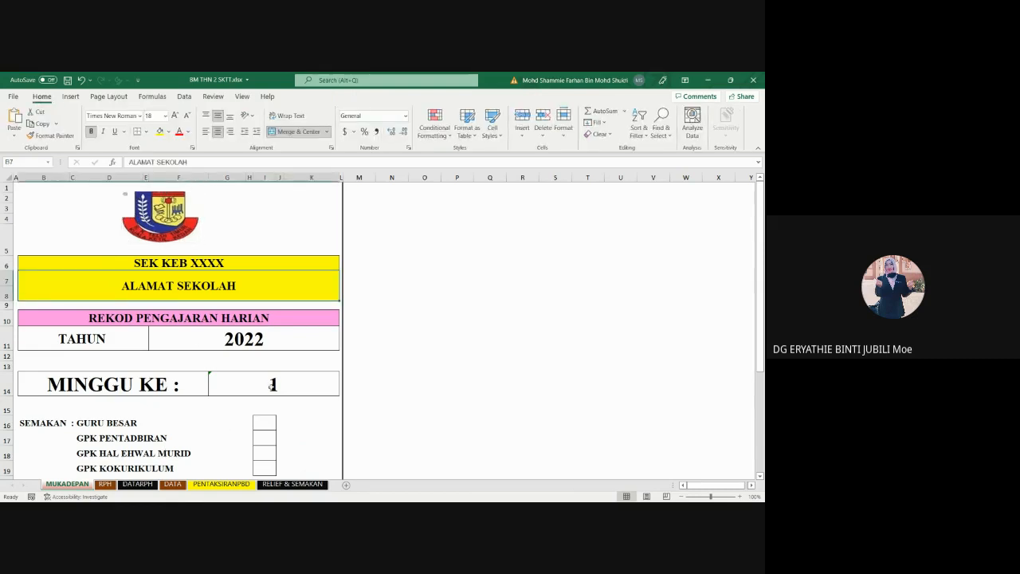
Compare the MINGGU KE cell on MUKADEPAN with the formula in the MINGGU cell on the RPH sheet, ending on RPH
left_click(272, 386)
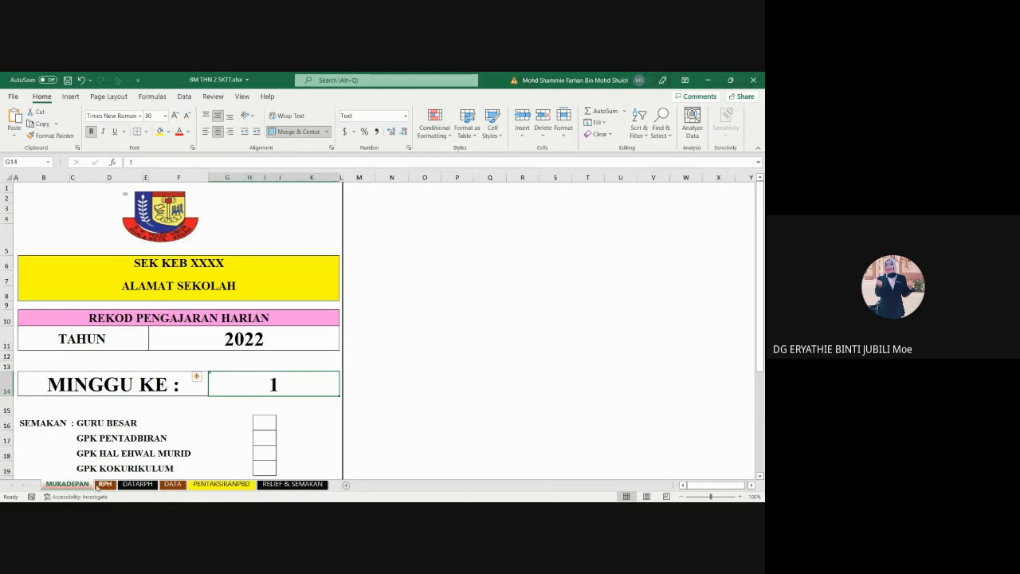
left_click(104, 484)
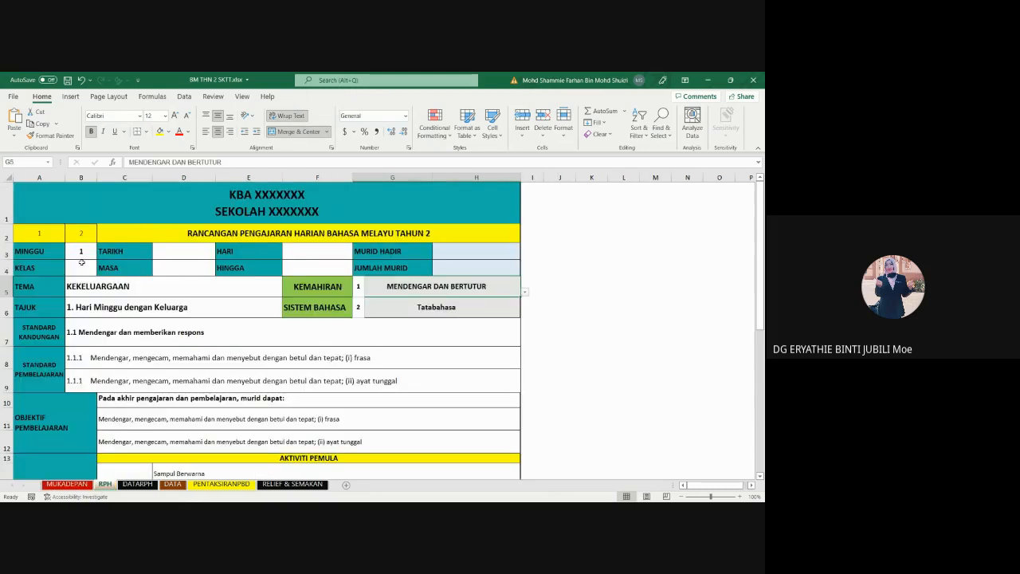
left_click(40, 233)
left_click(83, 251)
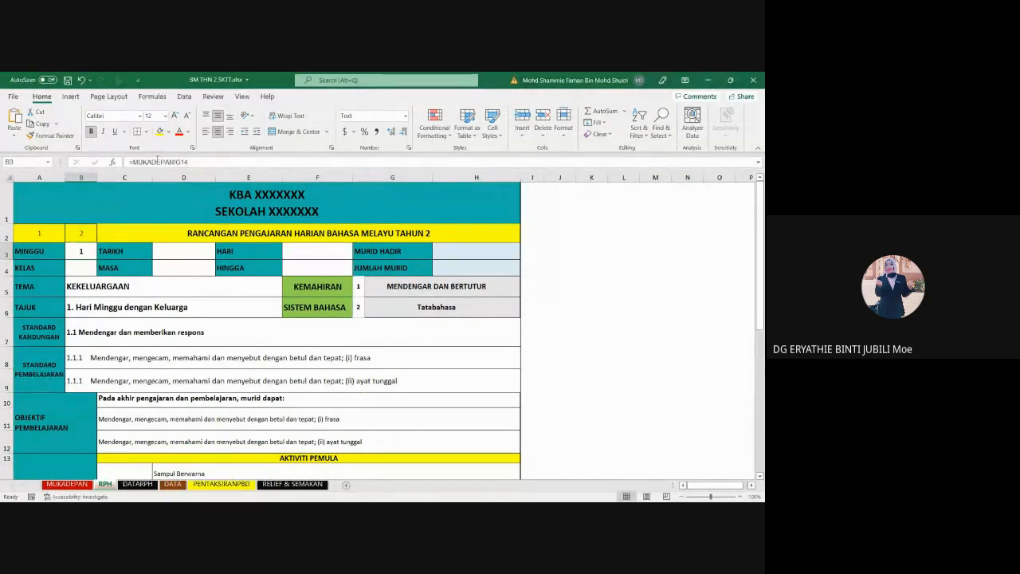
left_click(86, 483)
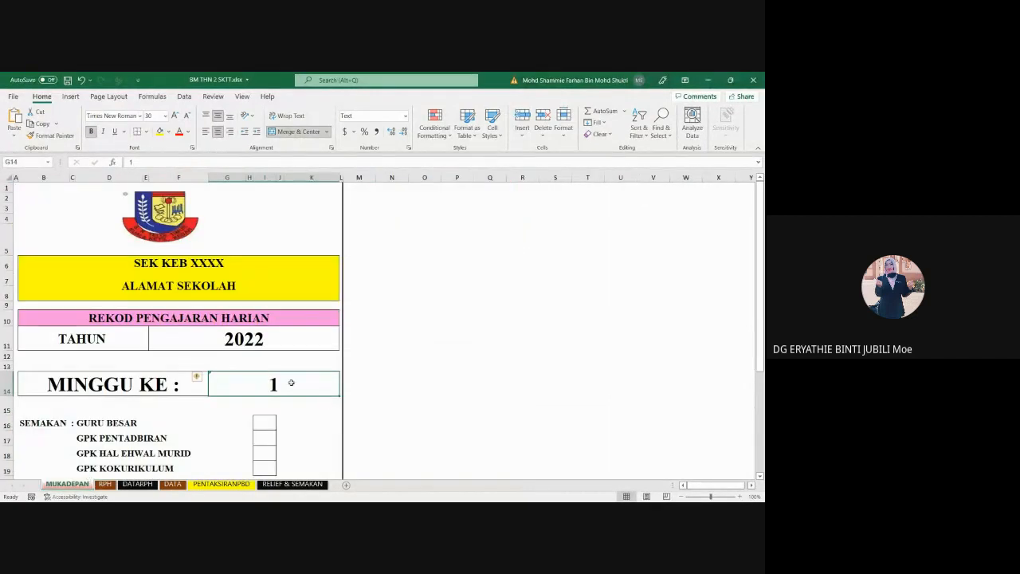
left_click(103, 484)
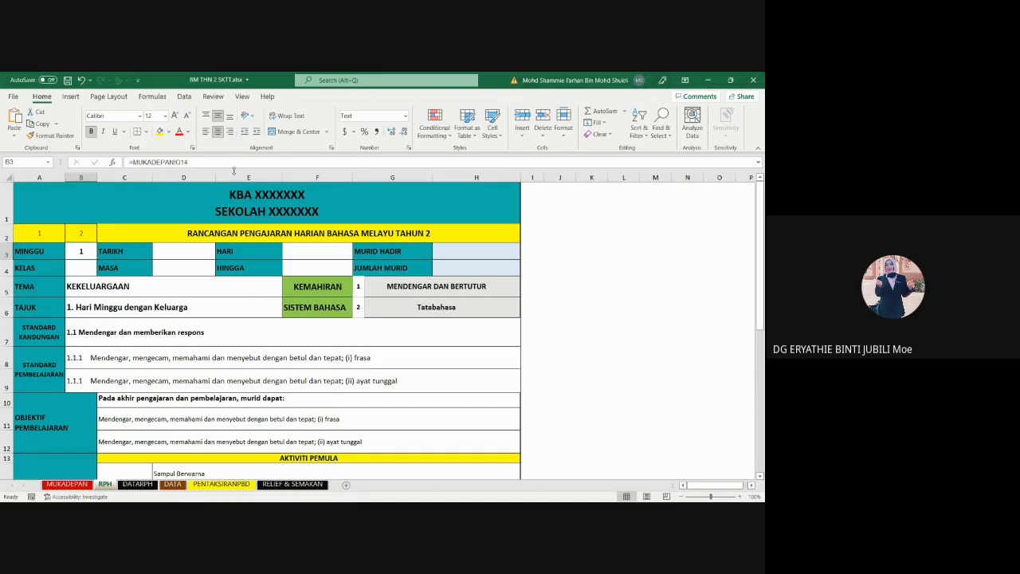
Create a copy of the RPH sheet in the same workbook, placed before DATARPH
right_click(106, 487)
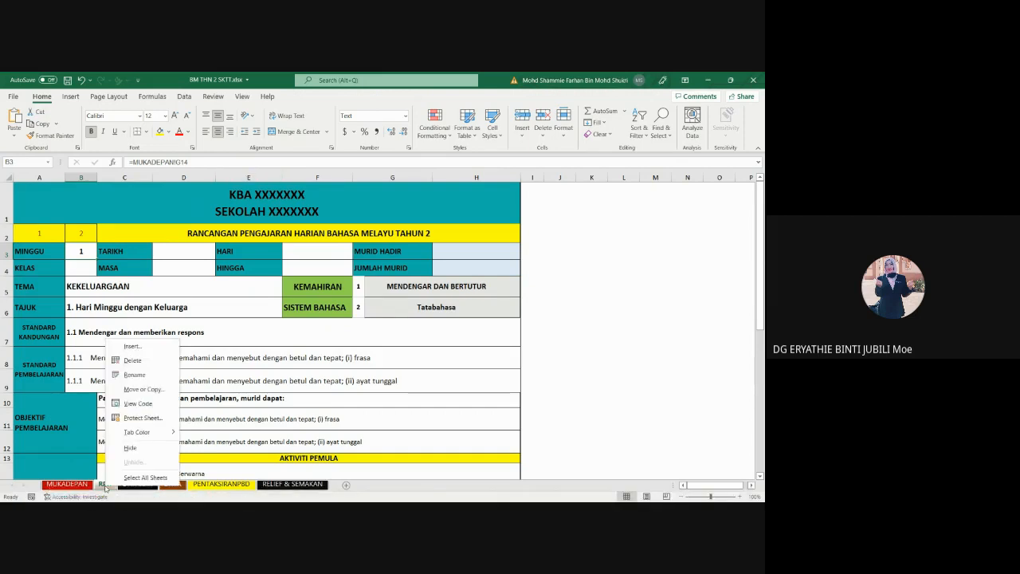
left_click(140, 390)
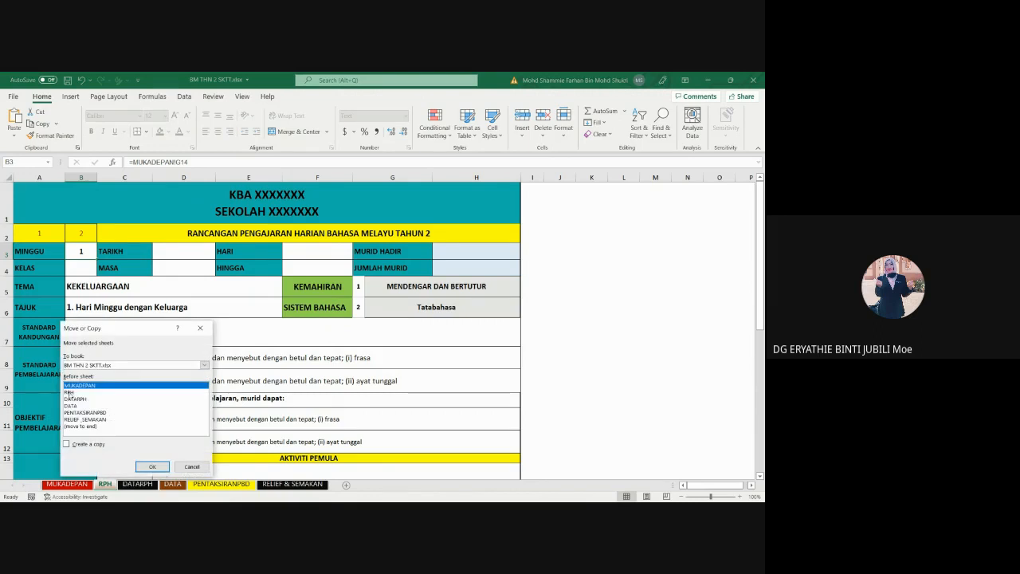
left_click(71, 399)
left_click(74, 445)
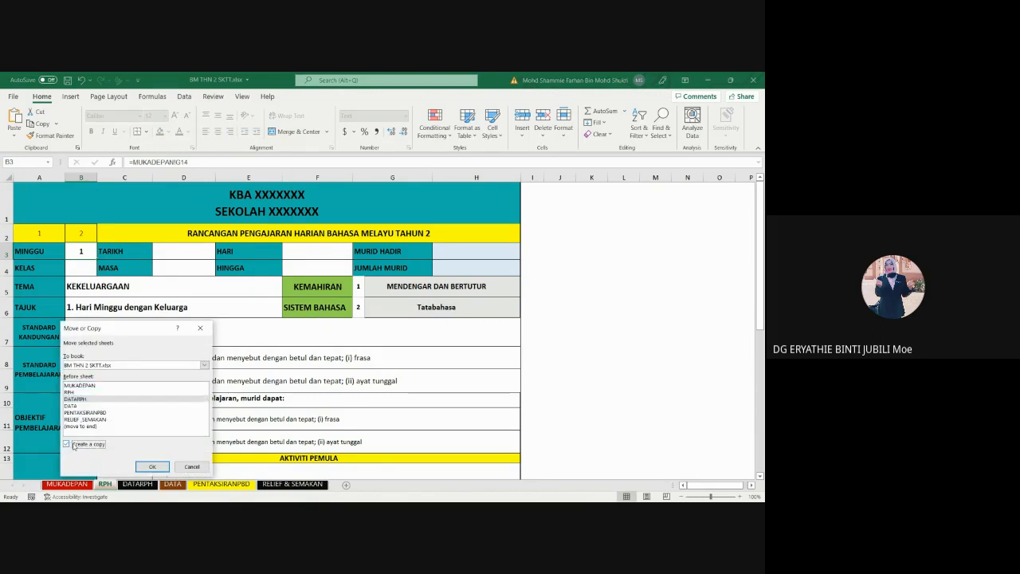
left_click(146, 467)
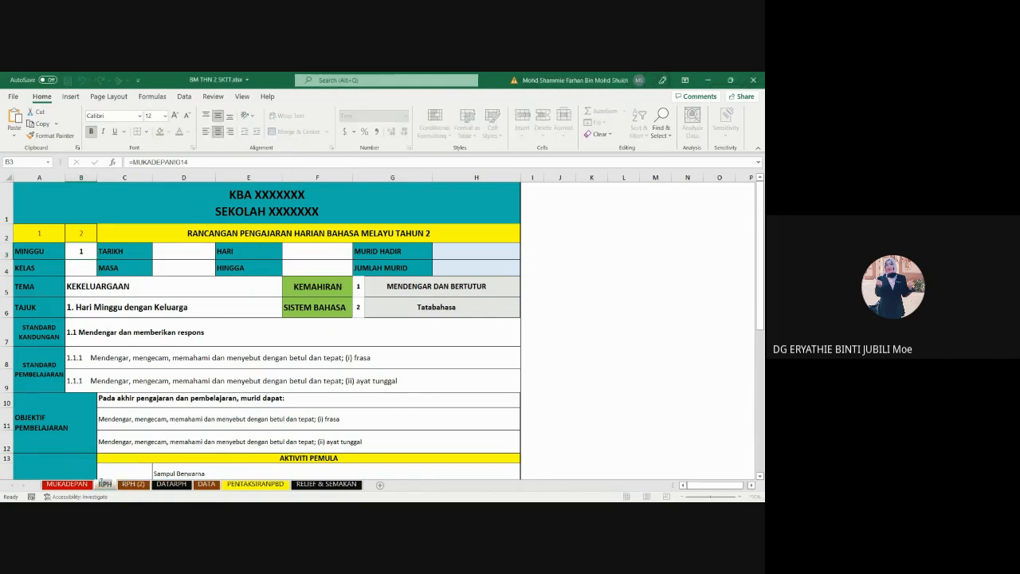
Rename the RPH sheet as 1A-1 and its copy as 1B-1
type("1A")
key("Return")
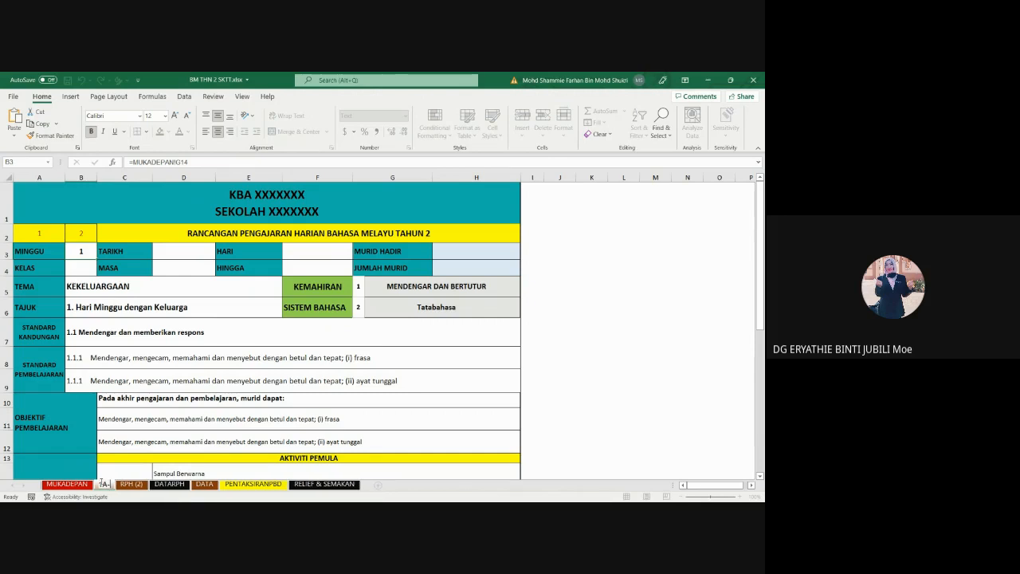
type("-1")
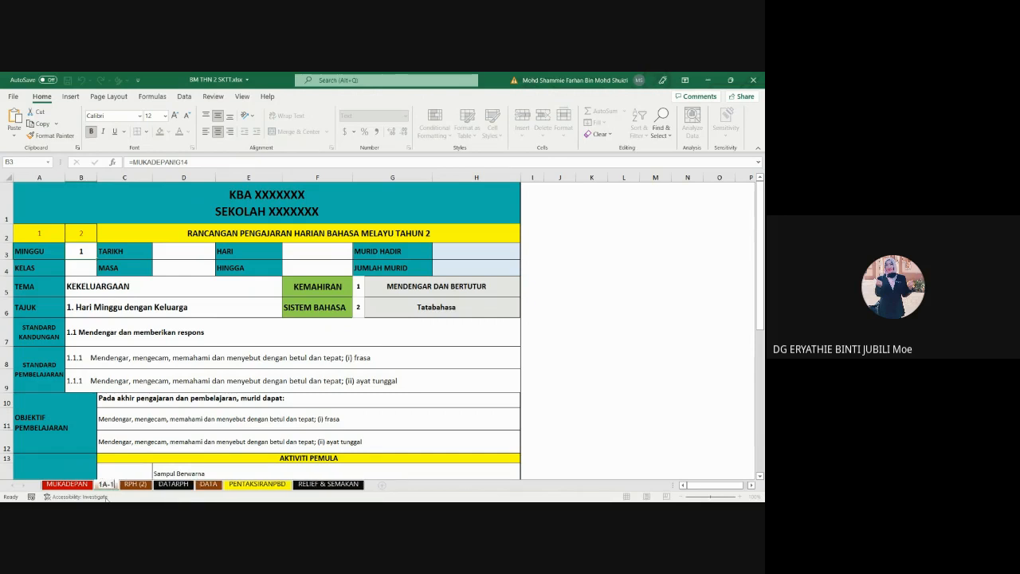
double_click(128, 484)
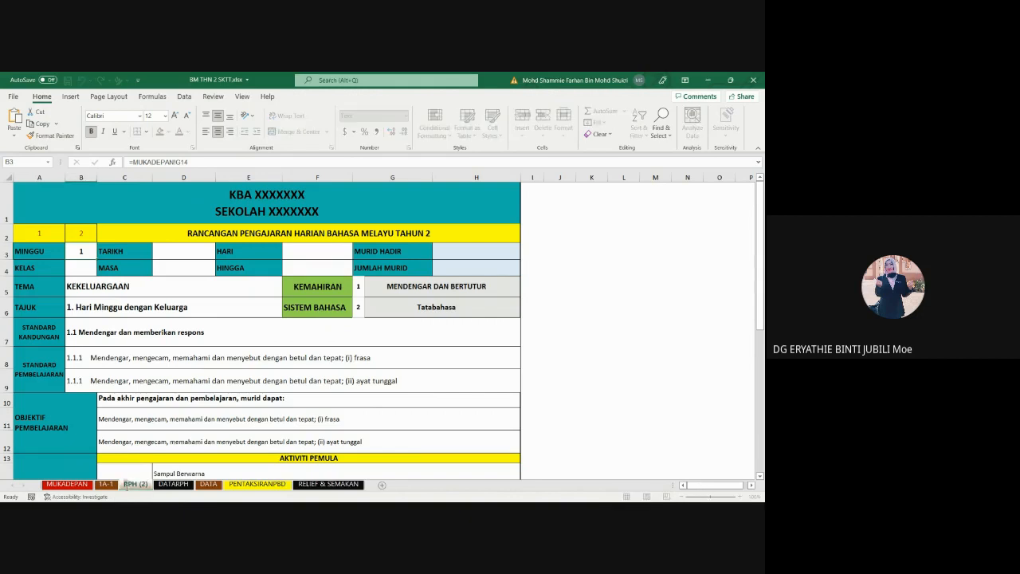
type("1B")
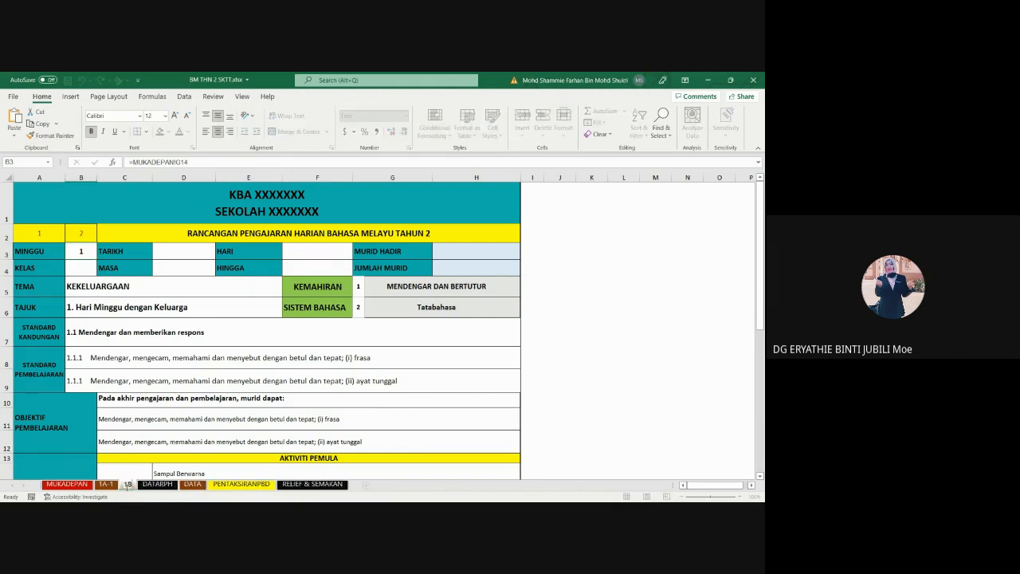
type("-1")
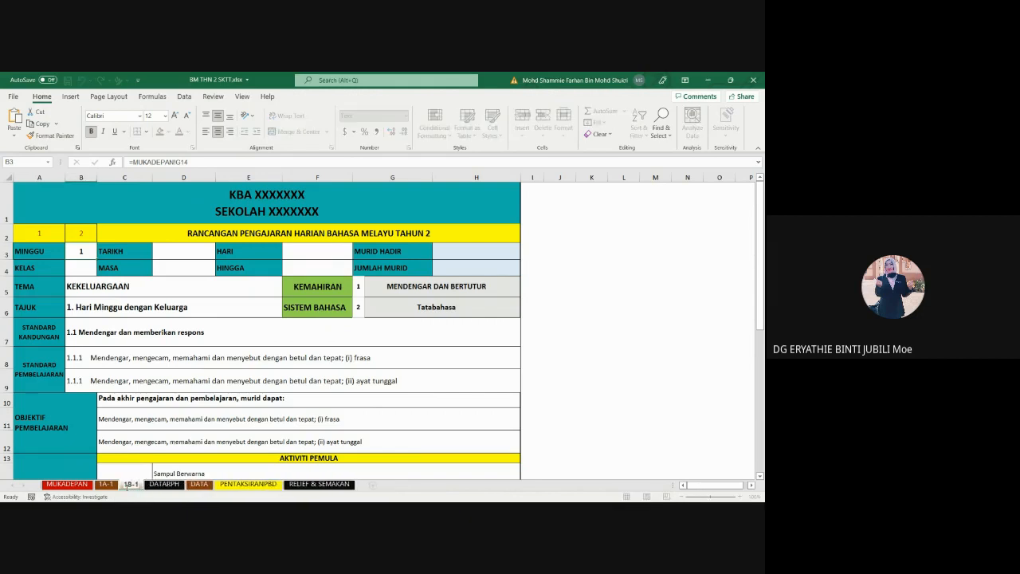
key("Return")
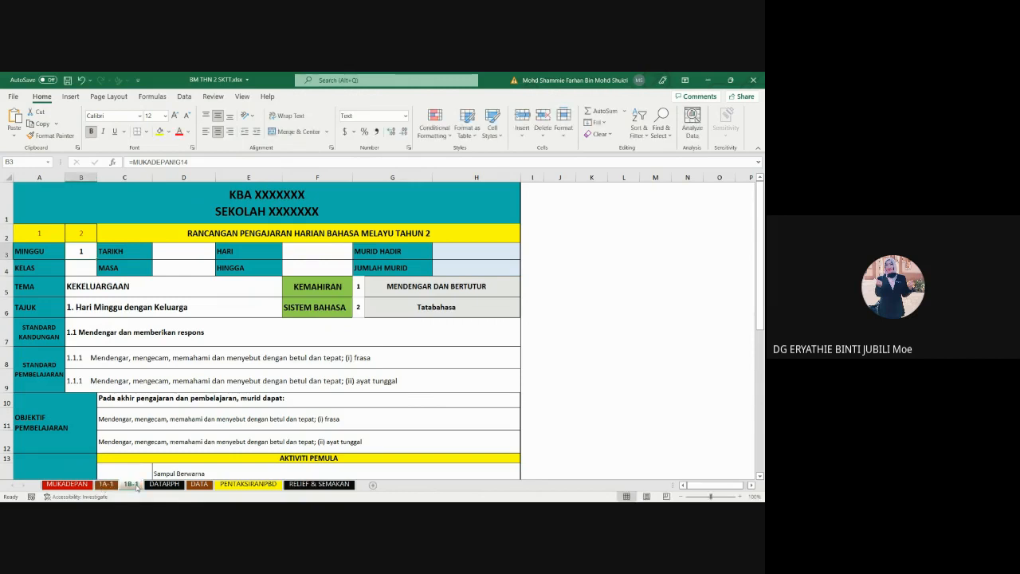
Create a copy of the 1B-1 sheet, placed before DATARPH
right_click(135, 485)
left_click(165, 387)
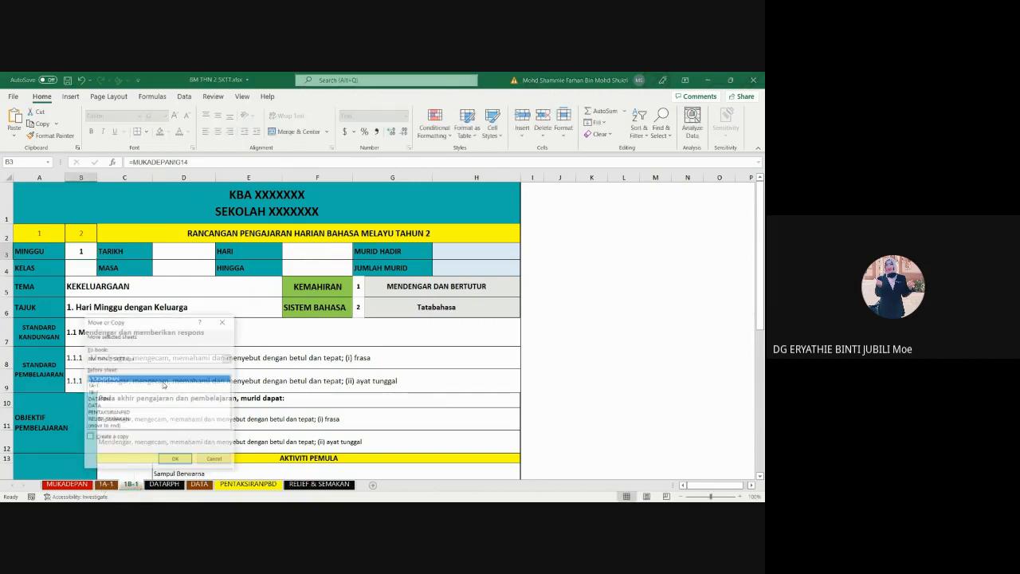
left_click(92, 400)
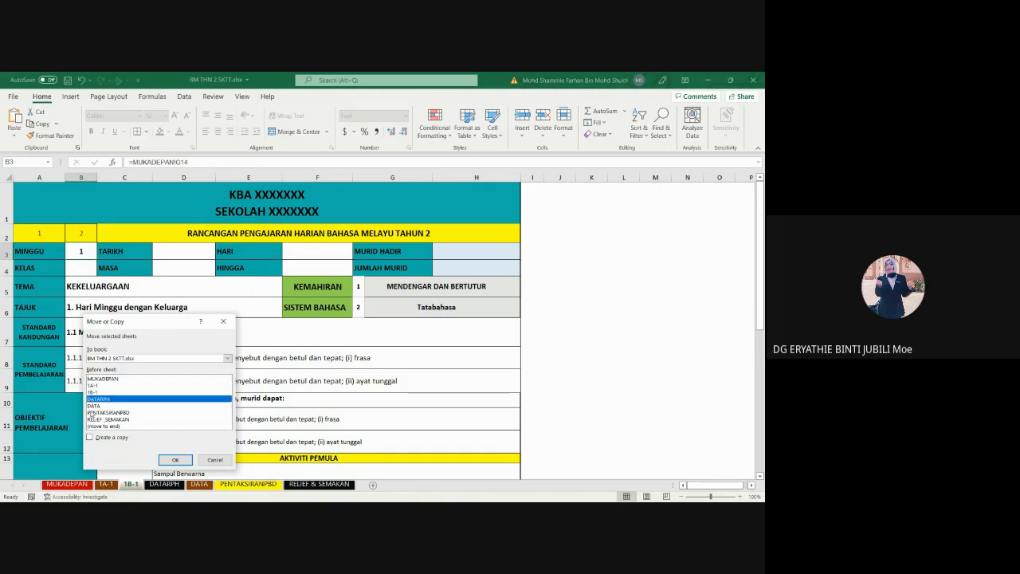
left_click(90, 437)
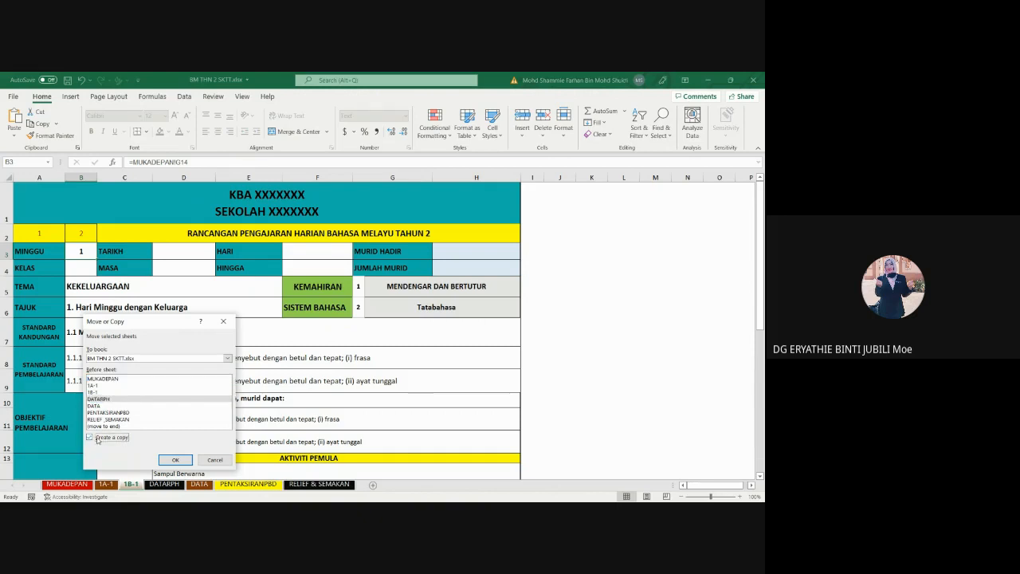
left_click(159, 460)
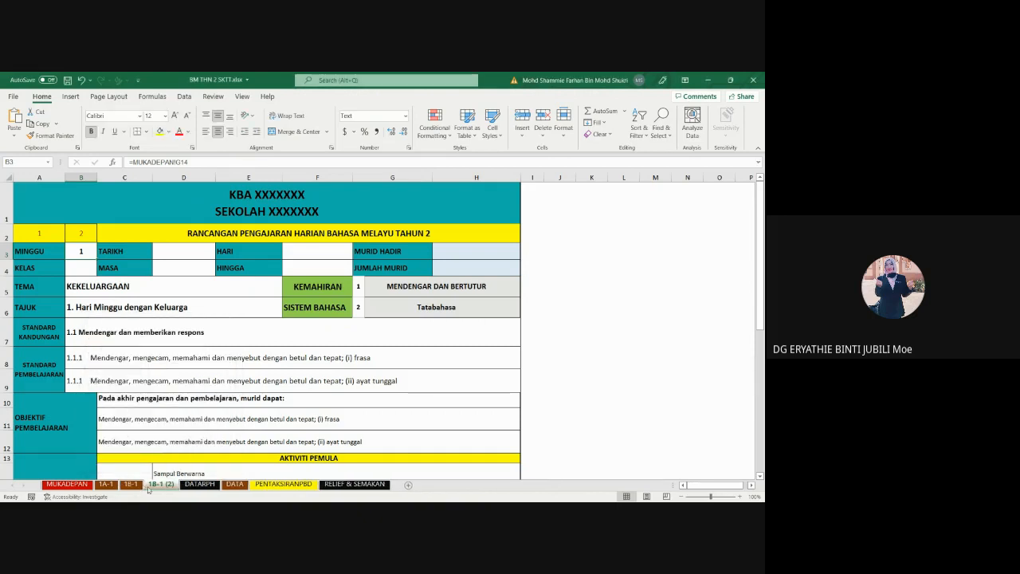
Delete the 1B-1 (2) and 1B-1 sheets from the workbook
key("ctrl+Home")
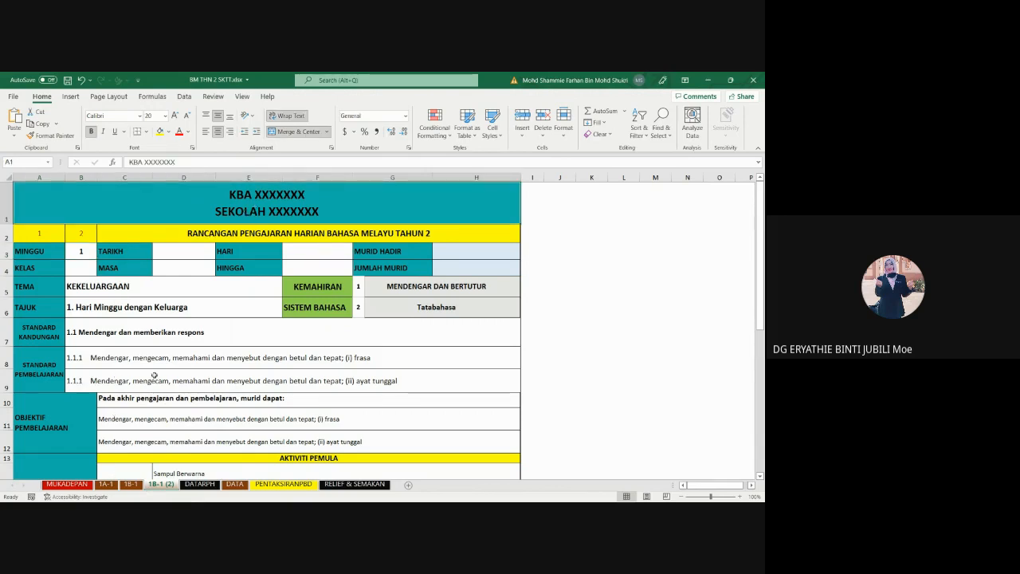
right_click(147, 486)
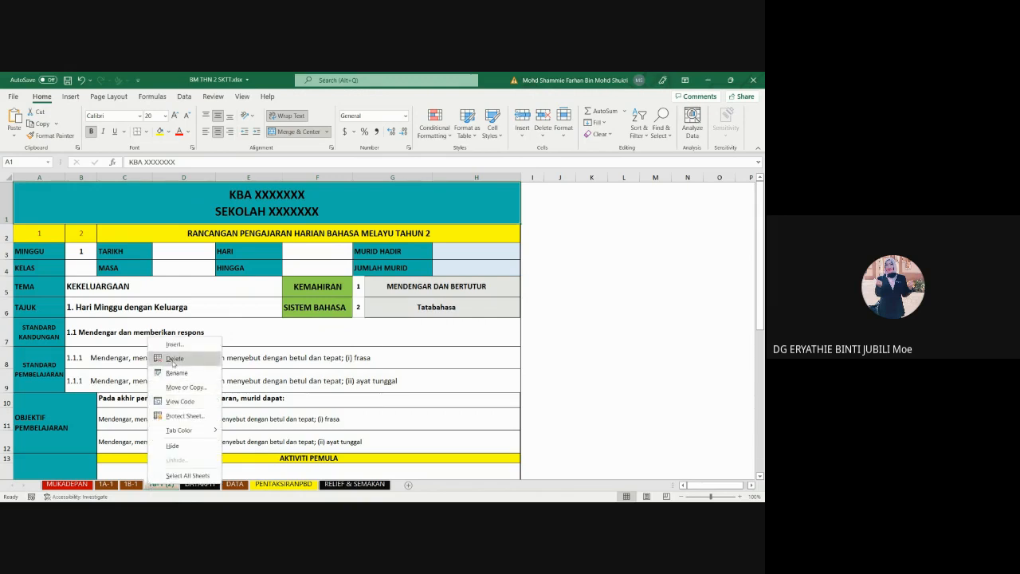
left_click(174, 360)
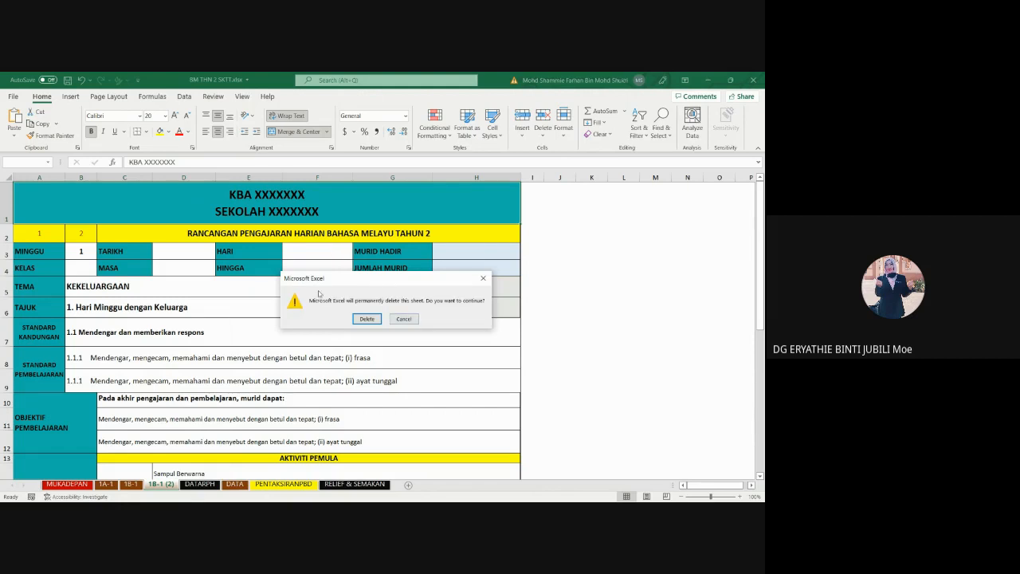
left_click(367, 319)
left_click(130, 484)
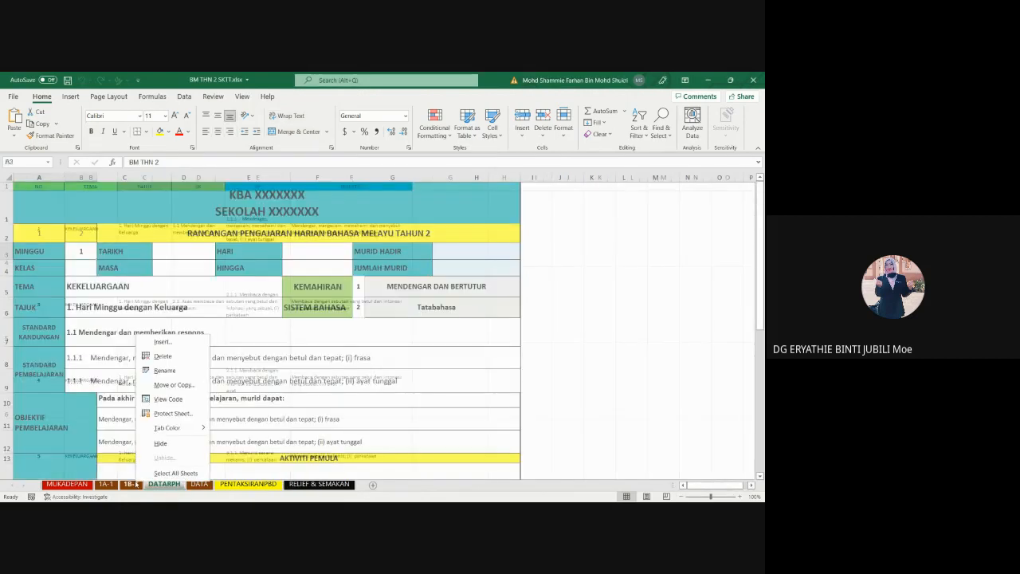
key("Return")
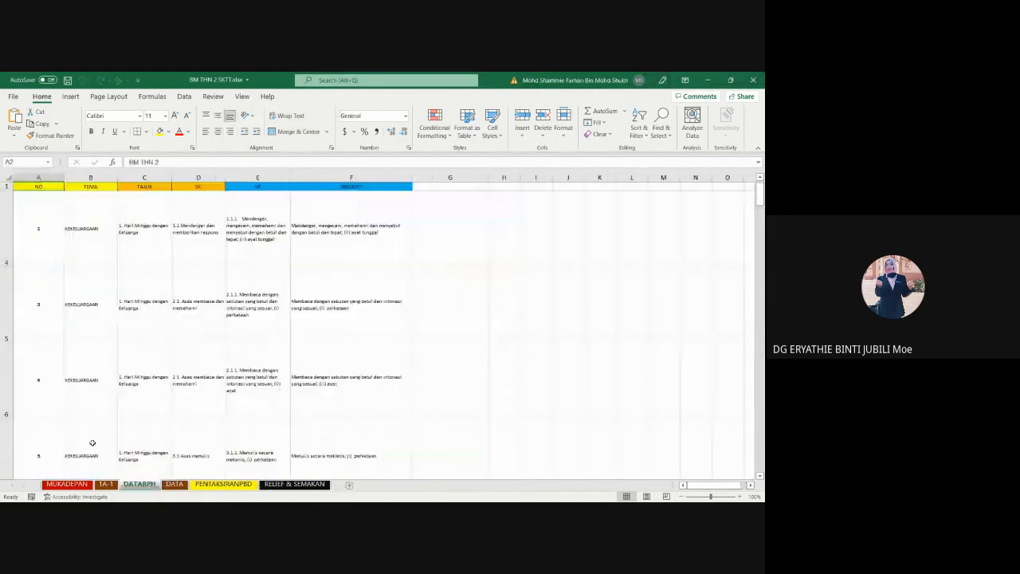
On the 1A-1 sheet, change the first line of the title in A1 to KBA 8021
left_click(103, 483)
left_click(84, 219)
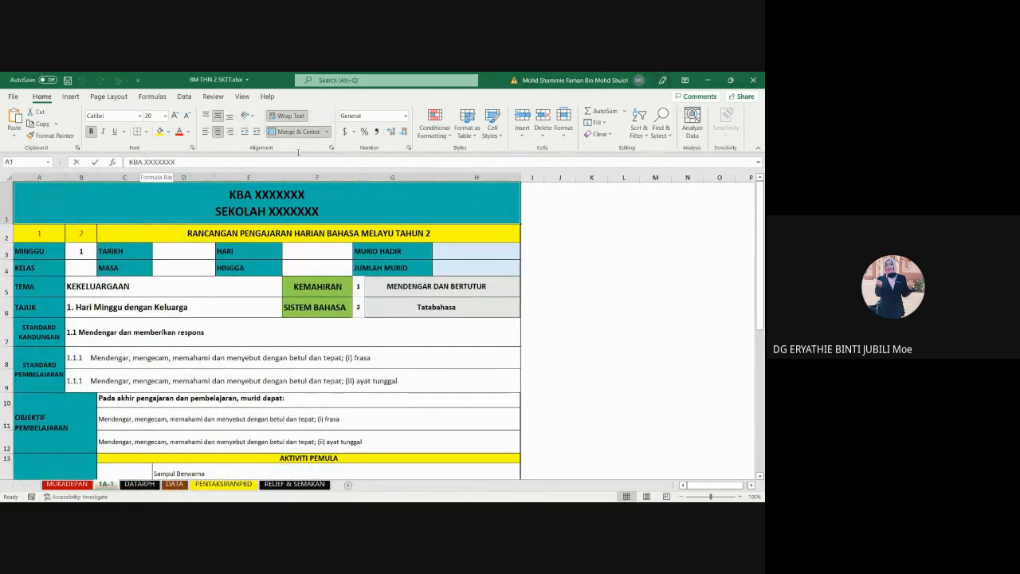
left_click_drag(145, 162, 298, 152)
type("802")
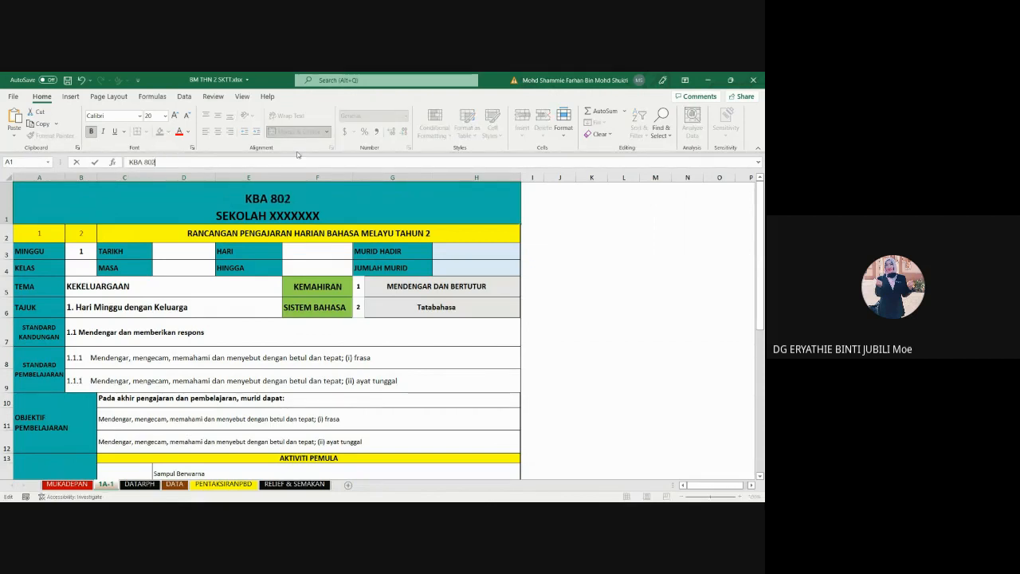
type("1")
key("Return")
Change the second line of the A1 title to SEKOLAH KEBANGSAAN TELOI TIMUR
left_click(271, 211)
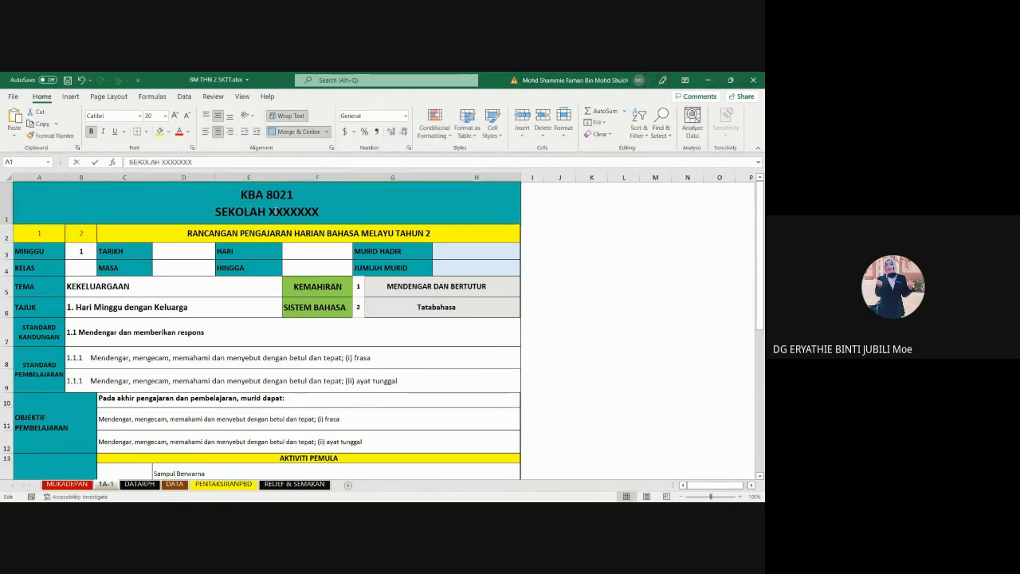
double_click(314, 195)
left_click_drag(322, 211, 269, 211)
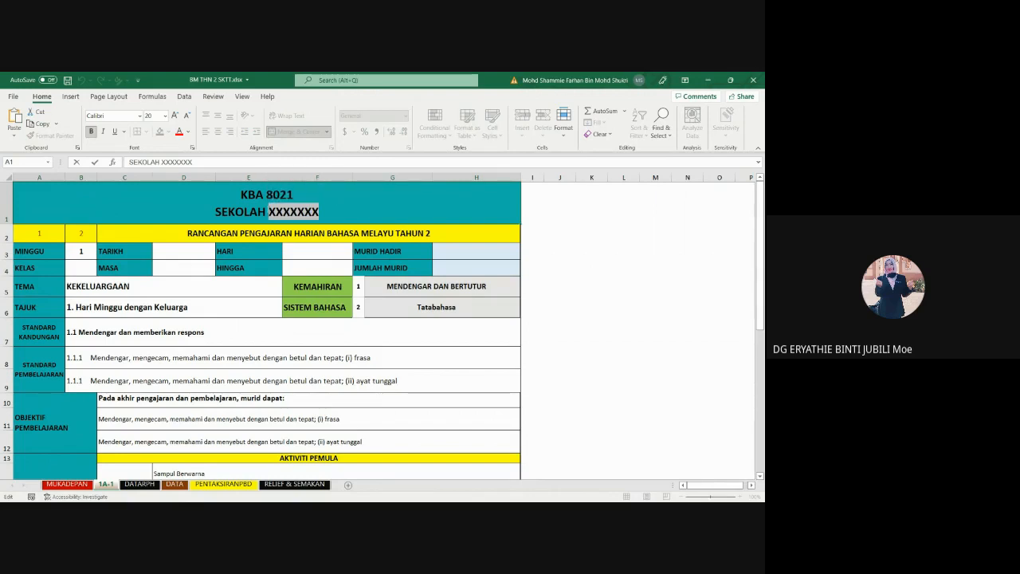
type("KEBANGSAAN")
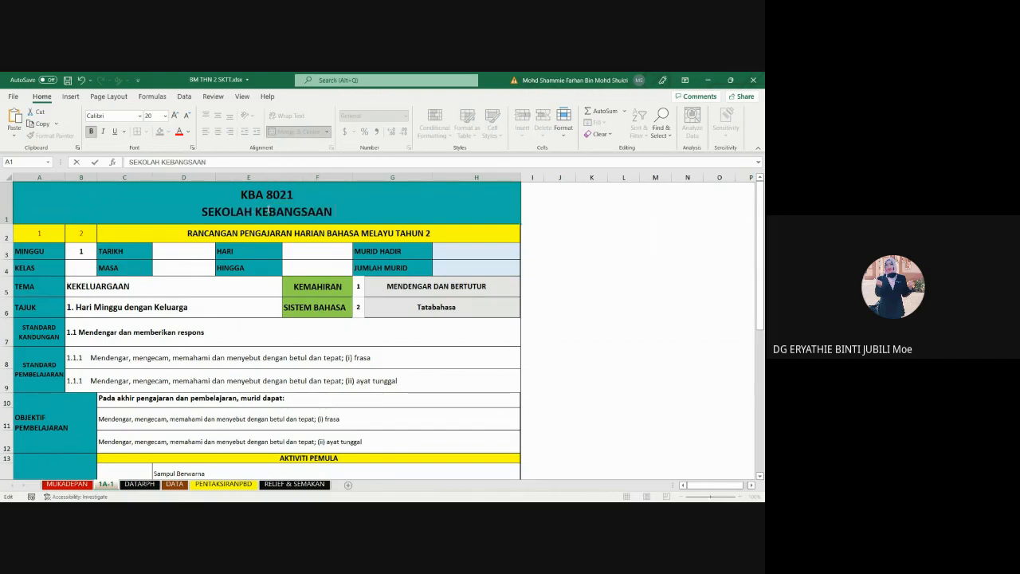
type(" TELOI TIMUR")
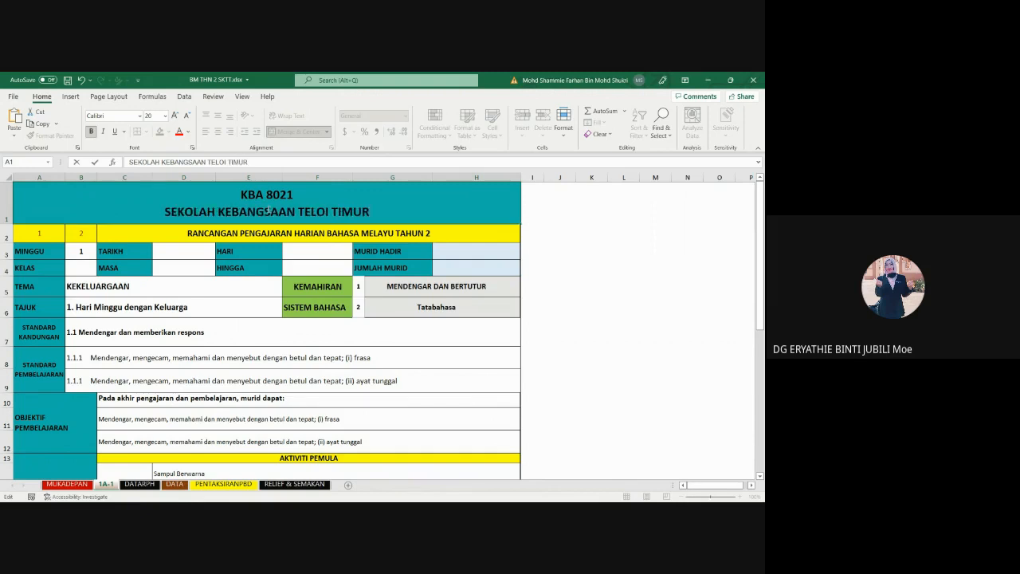
left_click(567, 239)
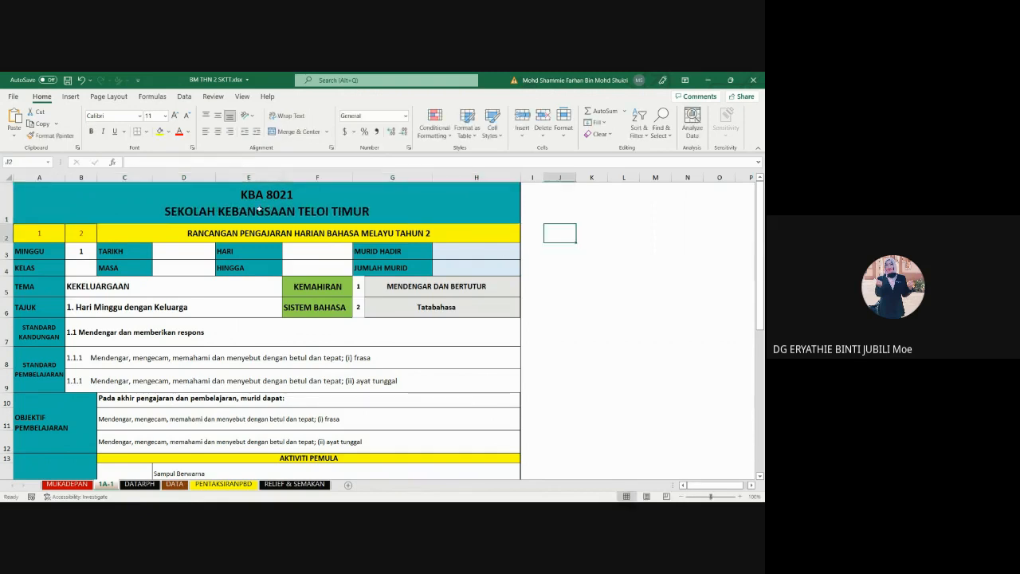
Inspect the title, the MINGGU cell and the yellow number cells A2 and B2 on the 1A-1 sheet
left_click(90, 191)
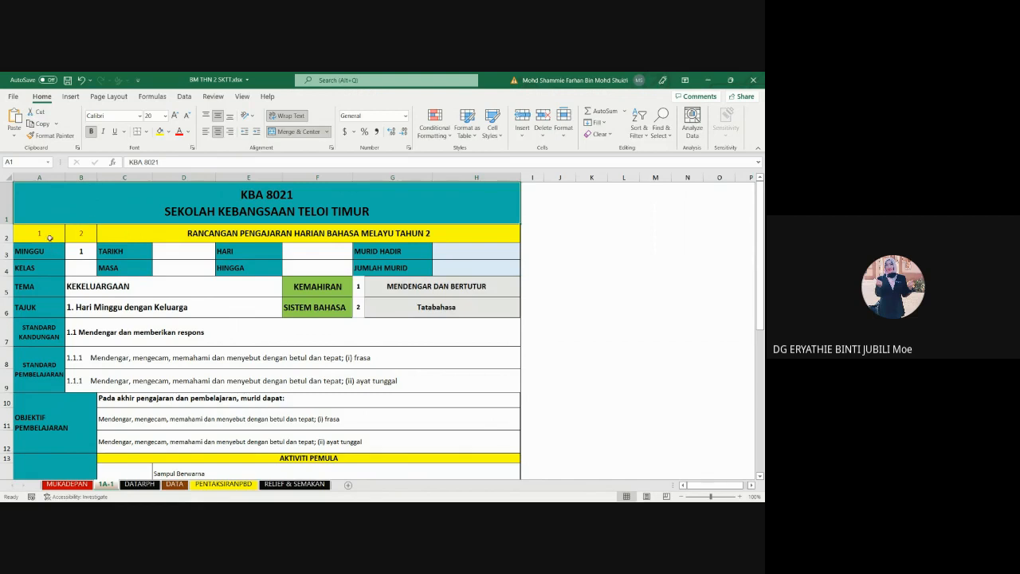
left_click(78, 254)
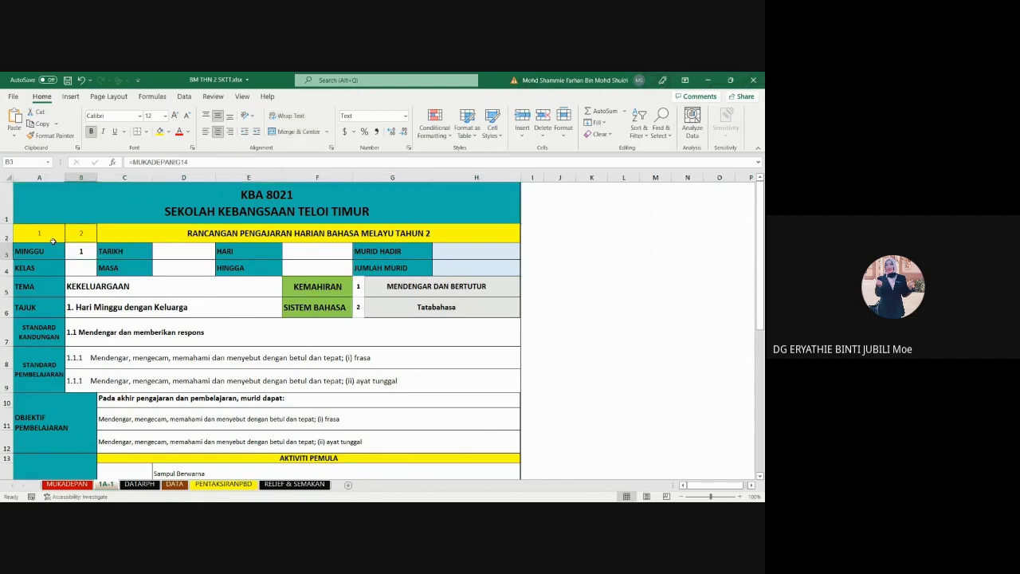
left_click(50, 239)
left_click(83, 239)
left_click(48, 236)
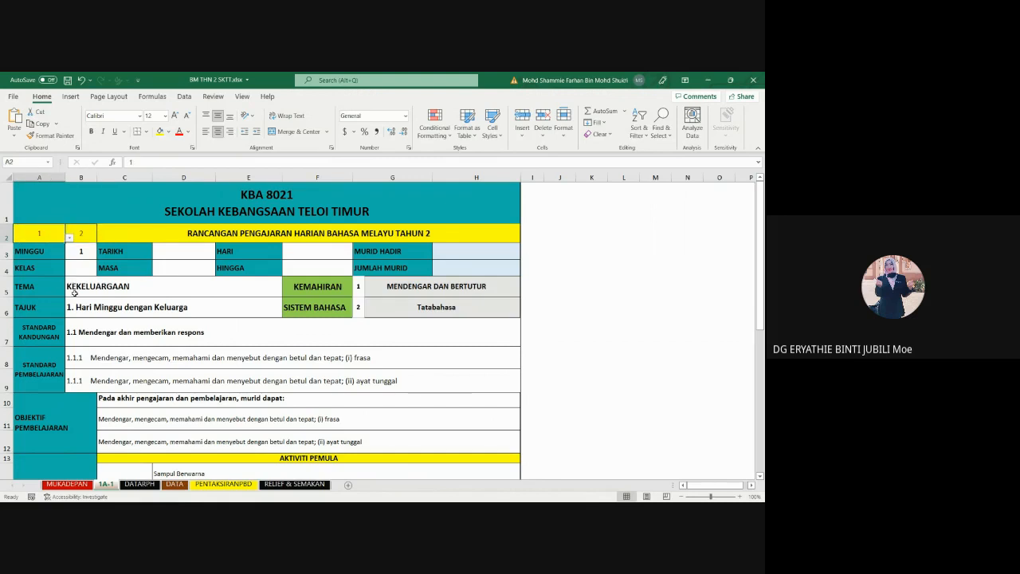
Examine lesson number 1 on the DATARPH sheet across its NO, TEMA, TAJUK, SK, SP and OBJEKTIF columns
left_click(144, 484)
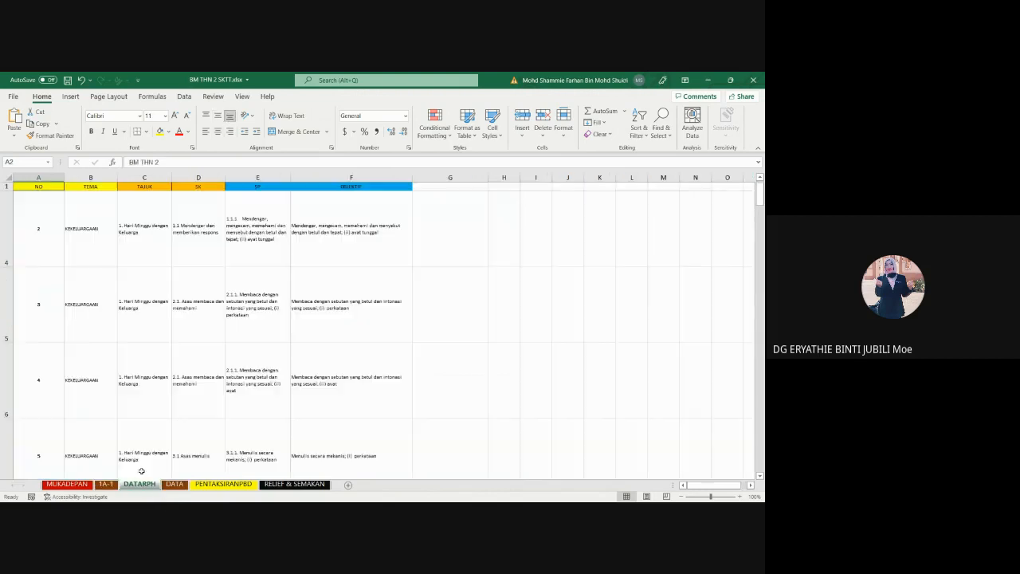
scroll(44, 220, "up", 1)
left_click(43, 227)
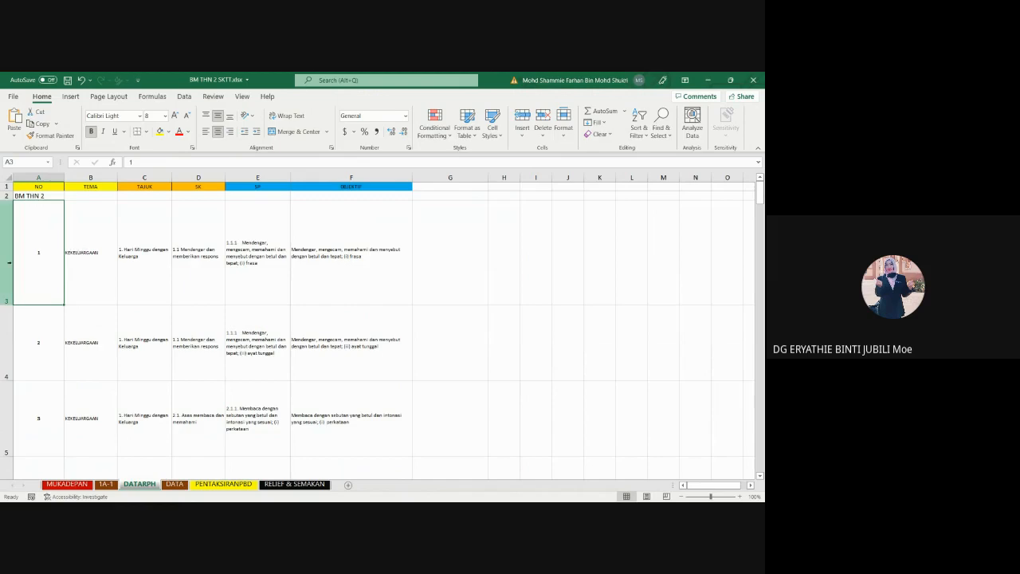
left_click(86, 262)
left_click(161, 254)
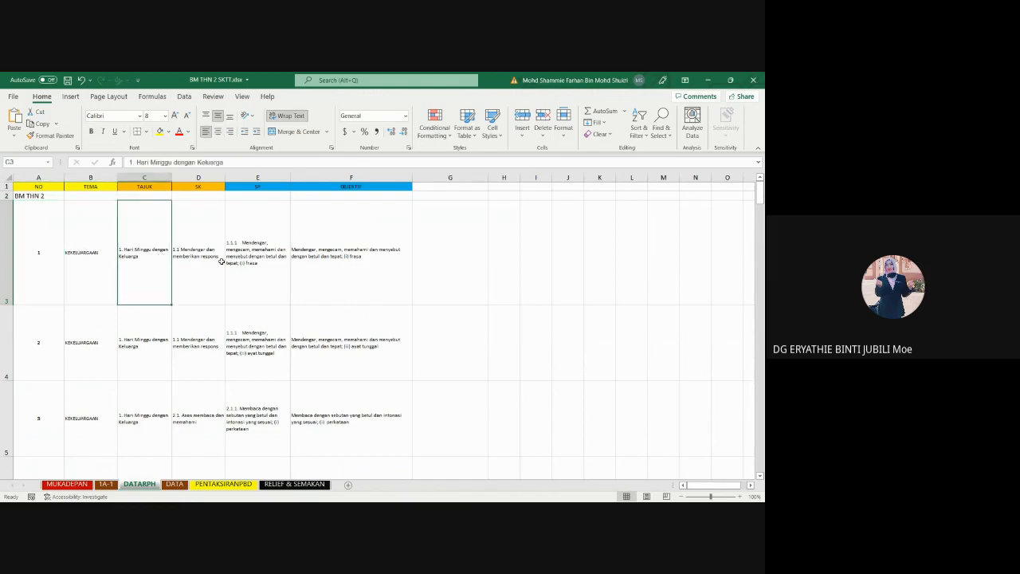
left_click(222, 261)
left_click(243, 265)
left_click(330, 267)
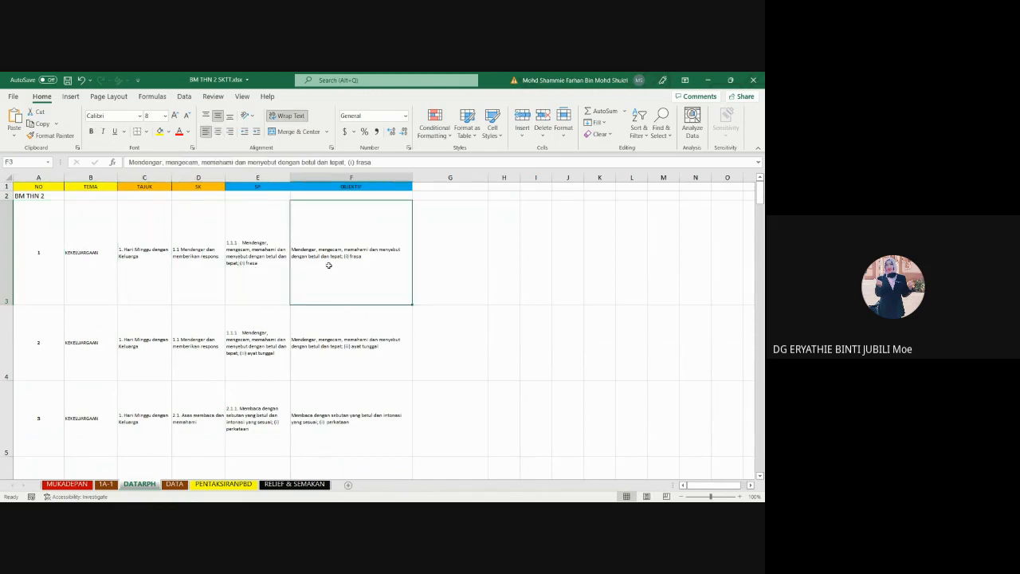
Check the TEMA, TAJUK, STANDARD KANDUNGAN and STANDARD PEMBELAJARAN formulas on 1A-1 against the DATARPH sheet
left_click(110, 488)
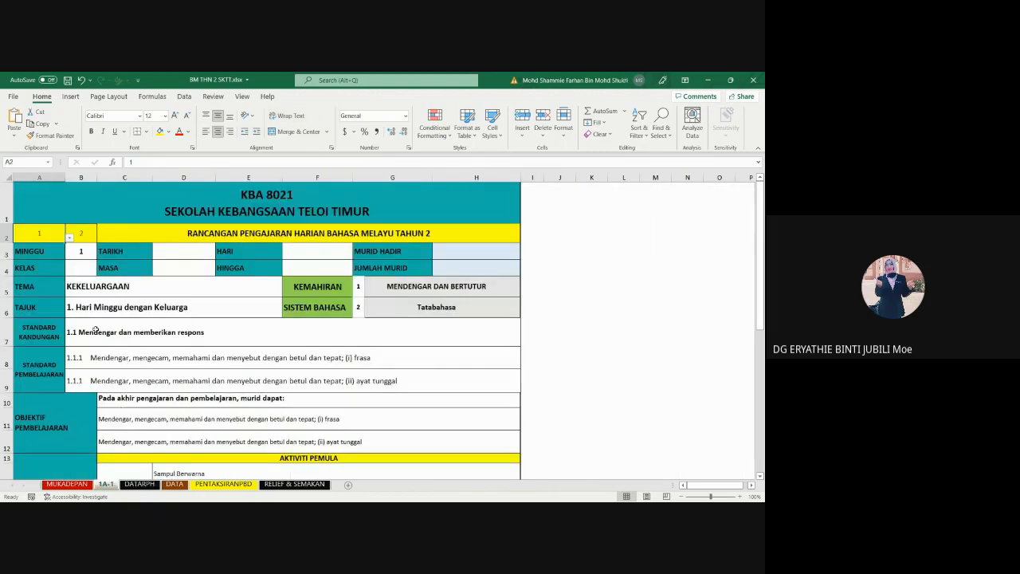
left_click(67, 311)
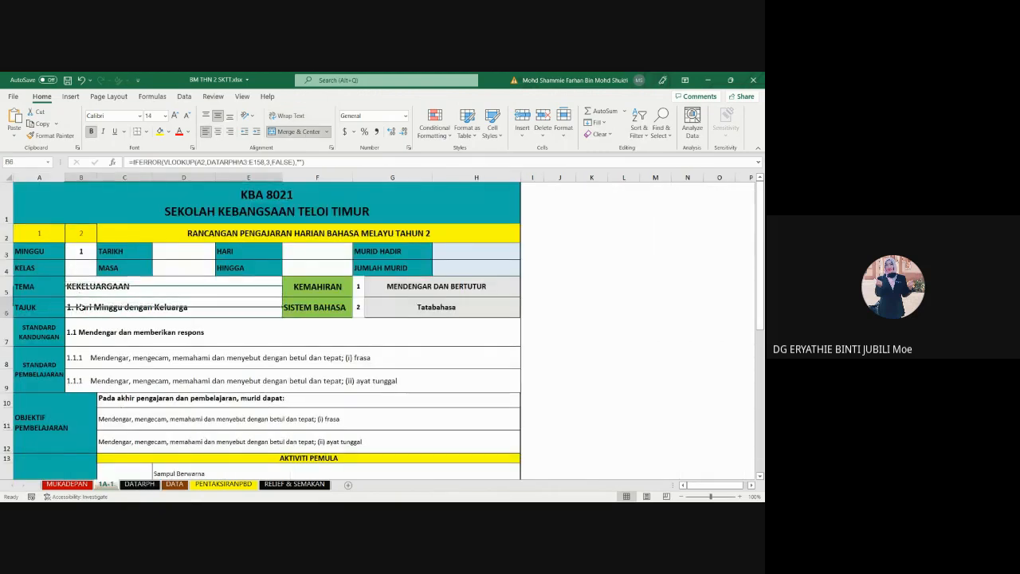
left_click(81, 341)
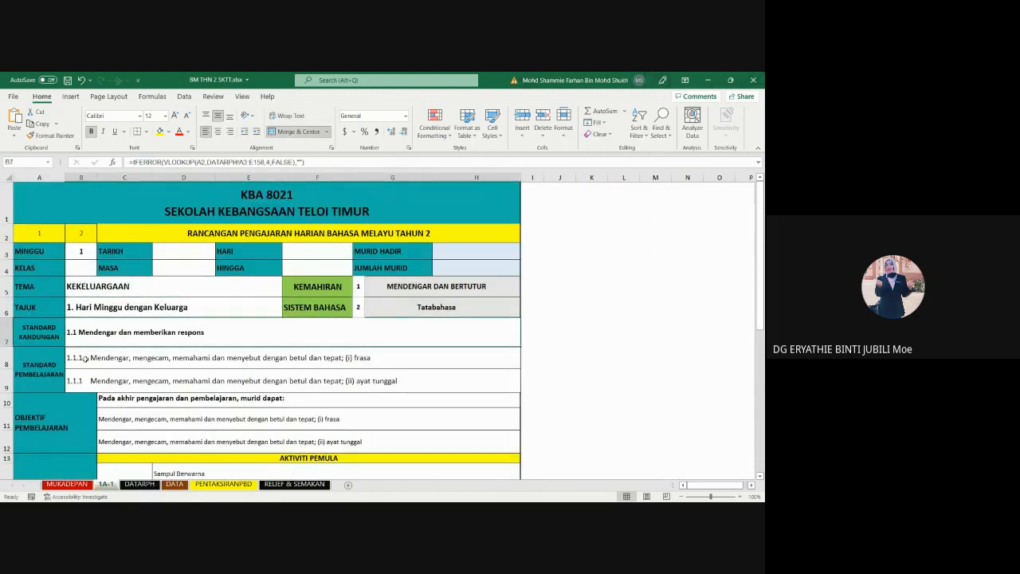
left_click(84, 358)
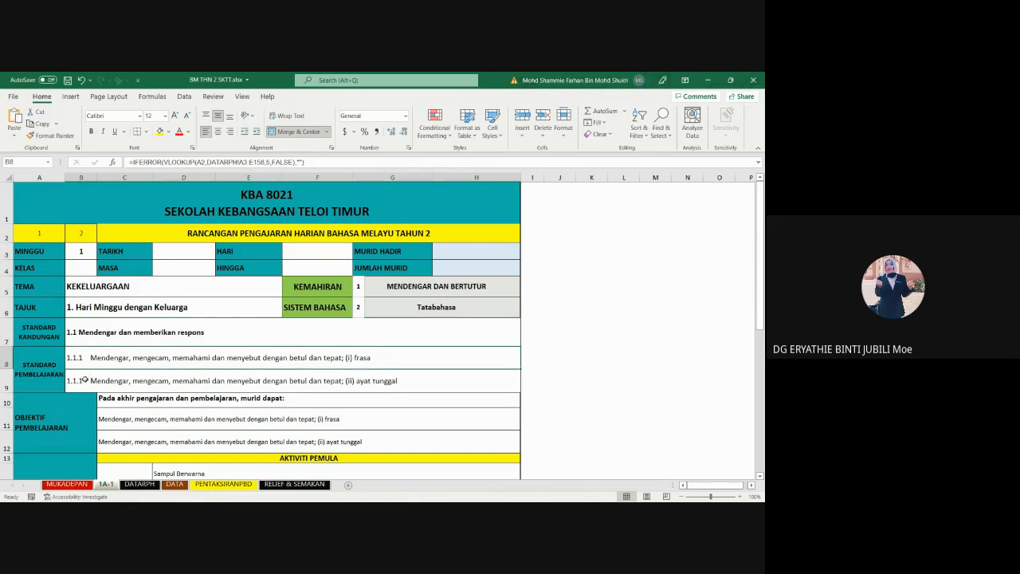
left_click(83, 380)
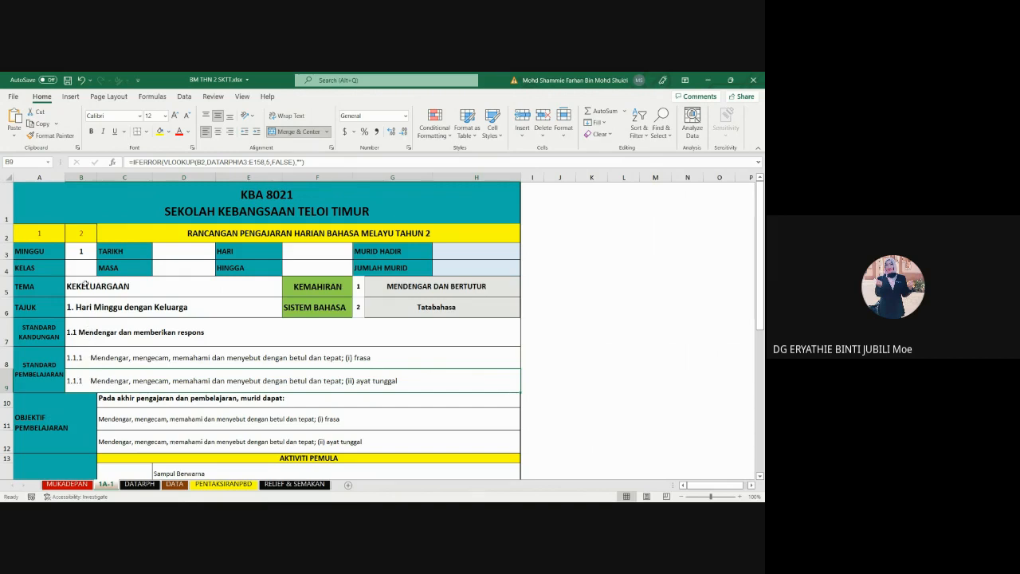
left_click(143, 486)
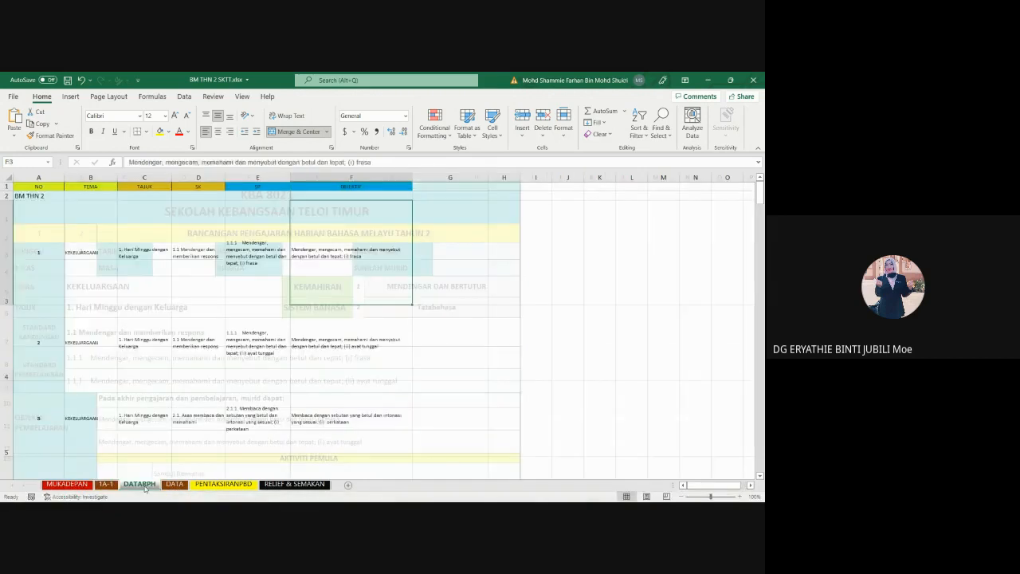
left_click(111, 485)
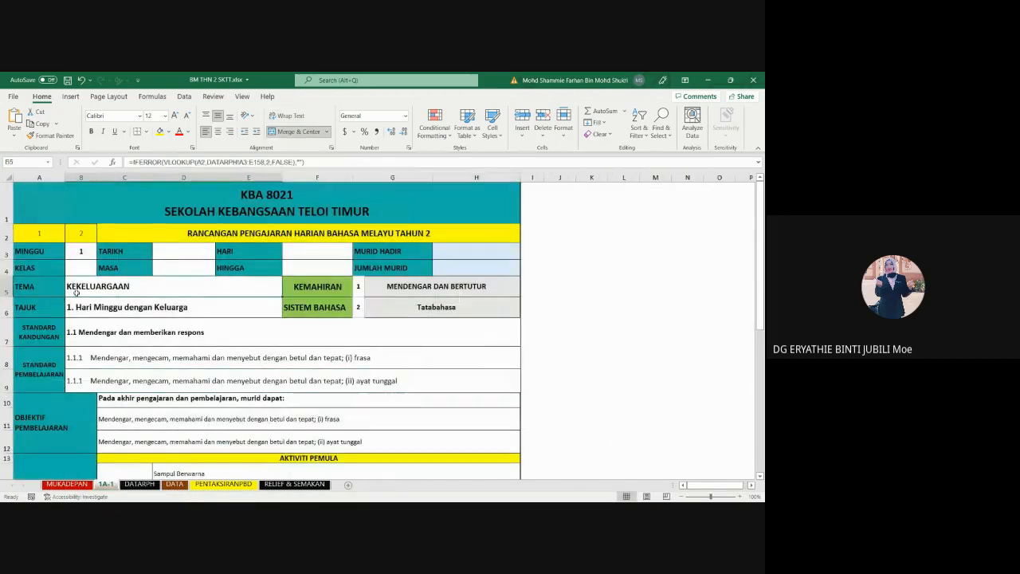
left_click(78, 306)
Compare number cells A2 and B2 and their selection list with the two STANDARD PEMBELAJARAN rows on 1A-1
left_click(41, 235)
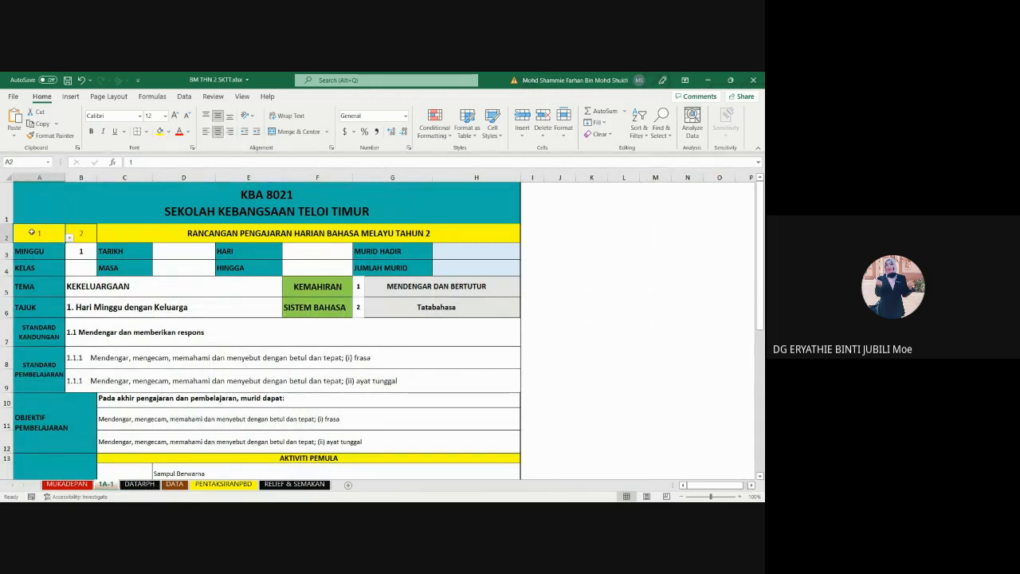
left_click(86, 233)
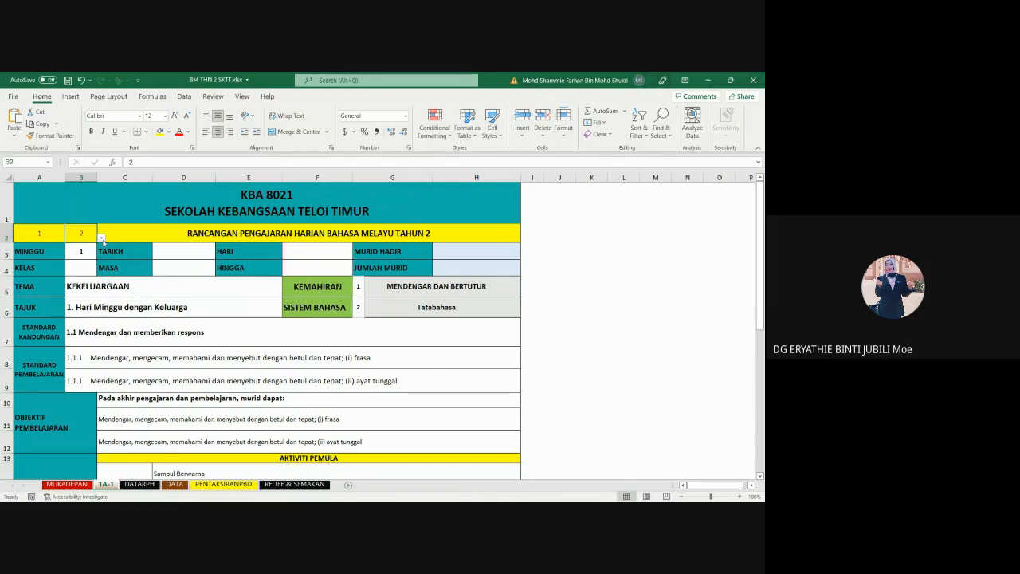
left_click(101, 238)
left_click(68, 245)
left_click(91, 381)
left_click(92, 352)
left_click(92, 373)
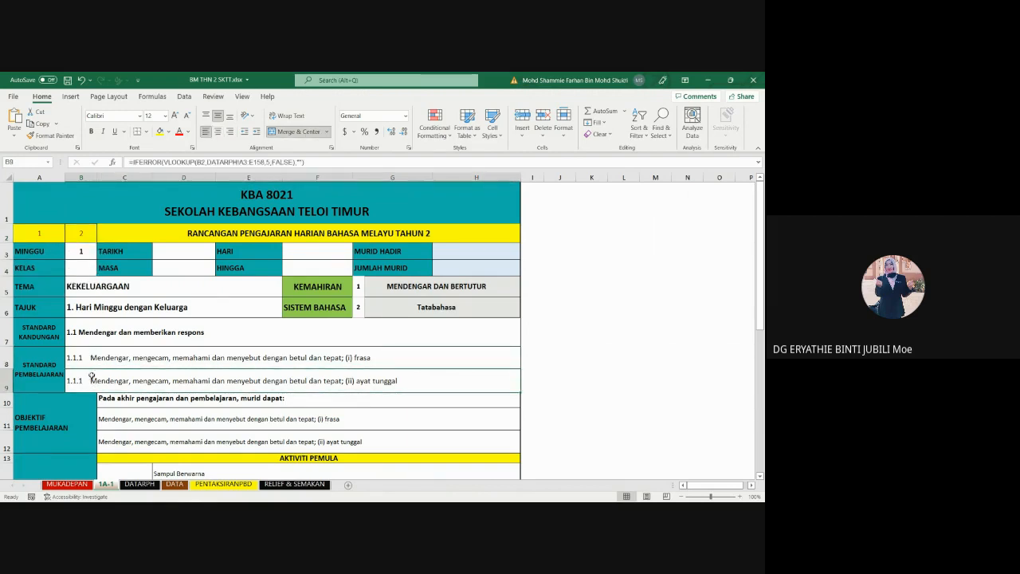
Set the second lesson number in cell B2 to 3
left_click(91, 232)
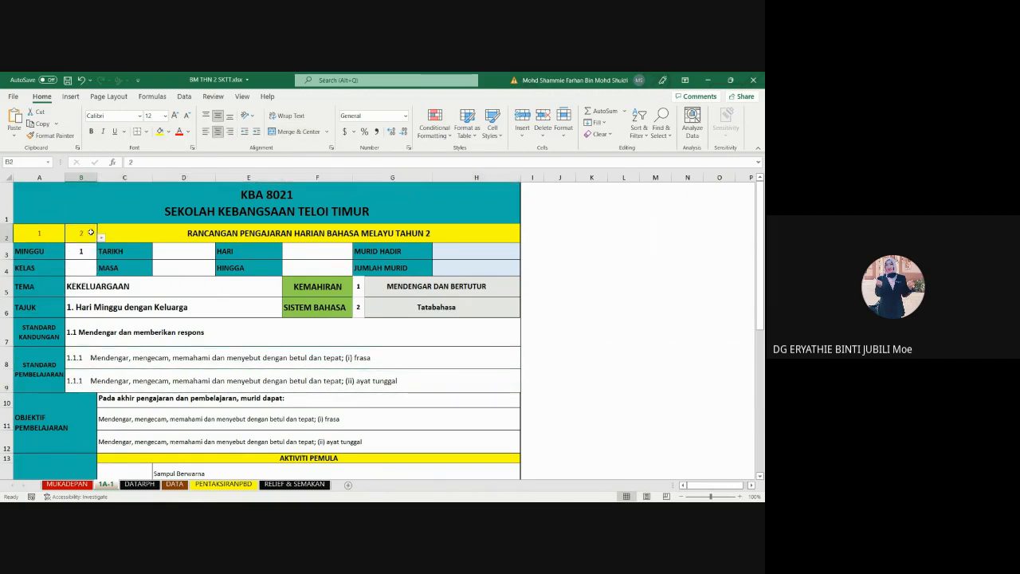
left_click(101, 238)
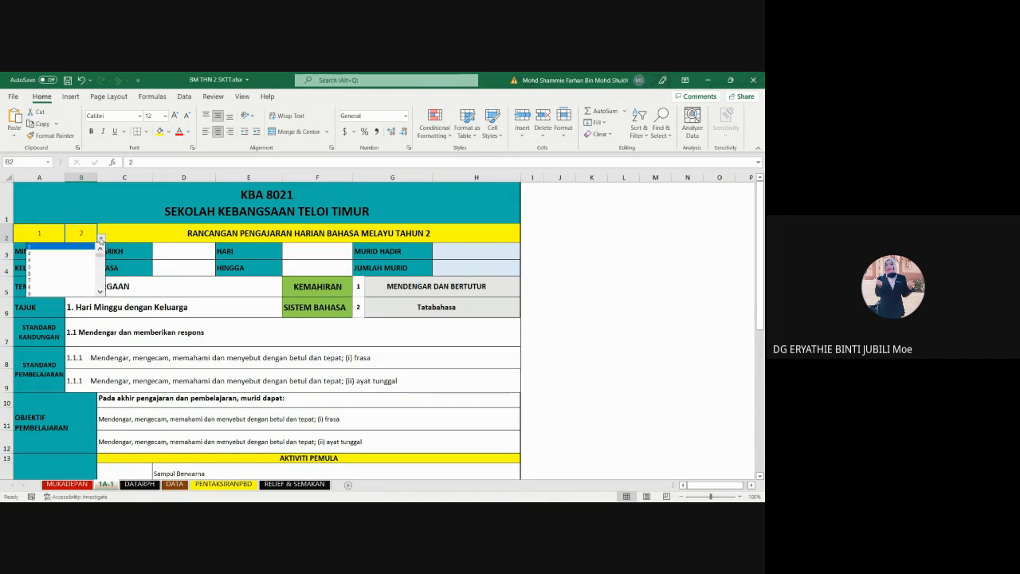
left_click(89, 252)
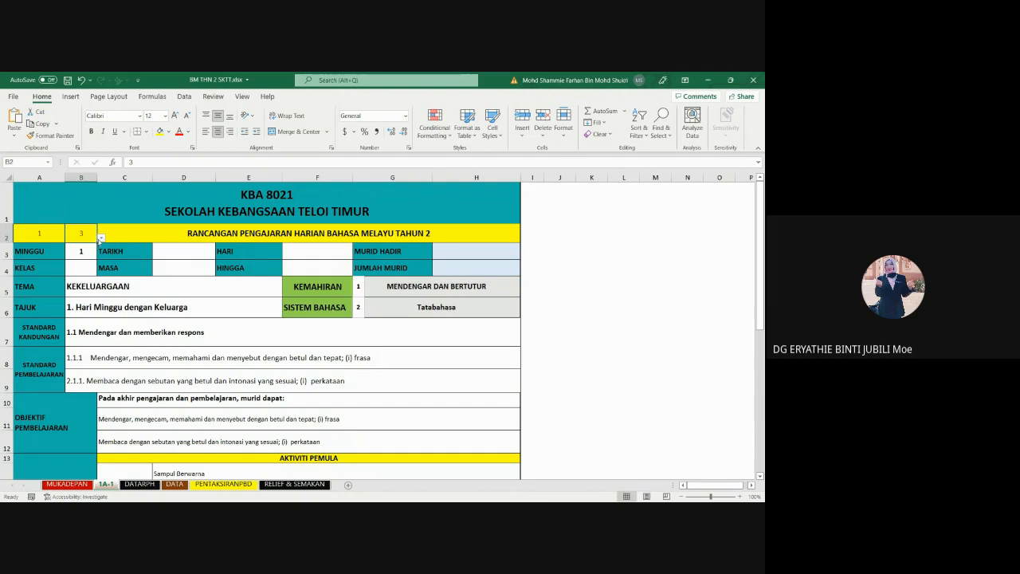
Set the second lesson number in cell B2 to 1
left_click(100, 237)
left_click(100, 249)
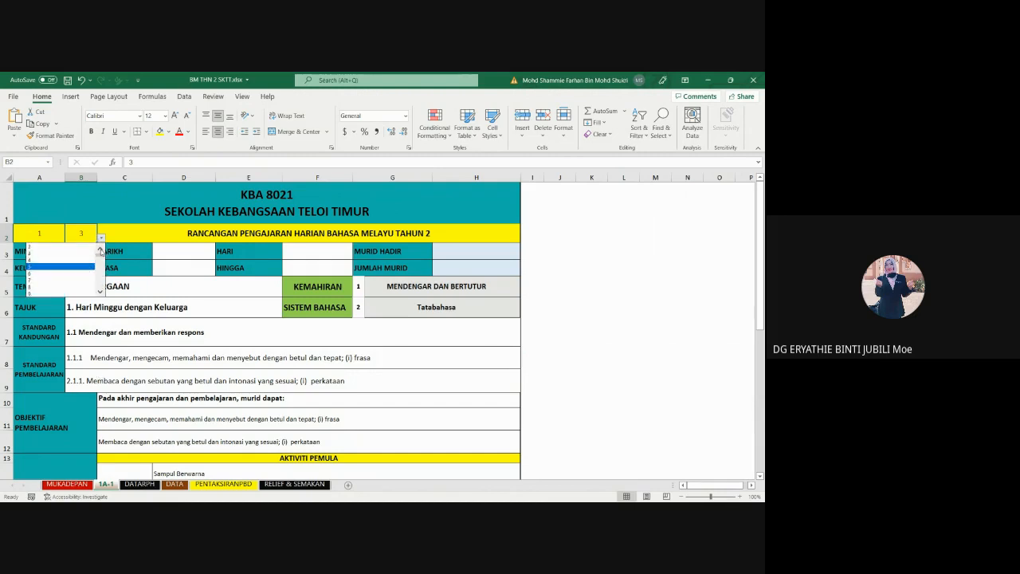
left_click(100, 249)
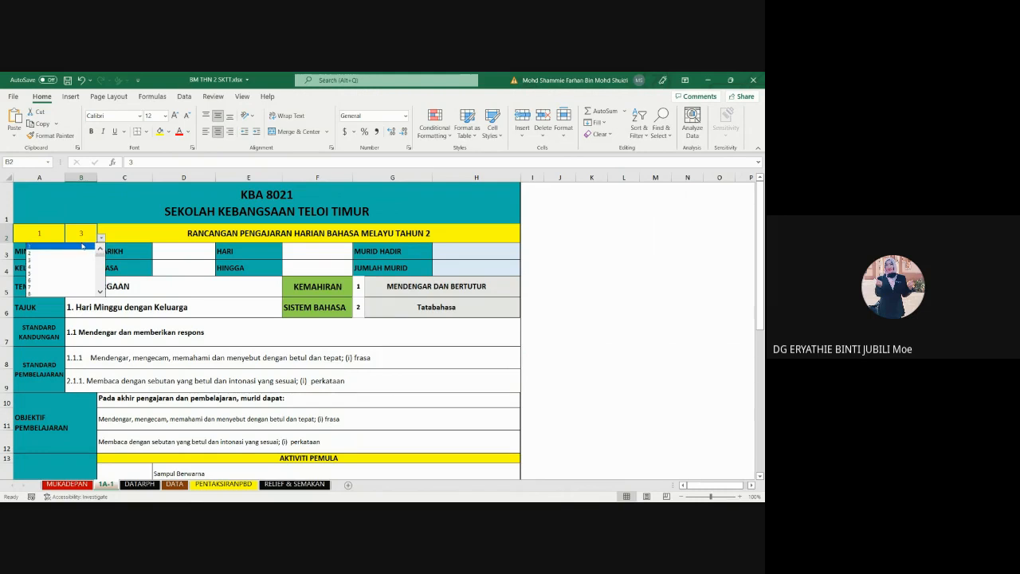
left_click(82, 247)
Set the second lesson number in cell B2 to 2 and check the STANDARD KANDUNGAN and STANDARD PEMBELAJARAN rows
left_click(100, 237)
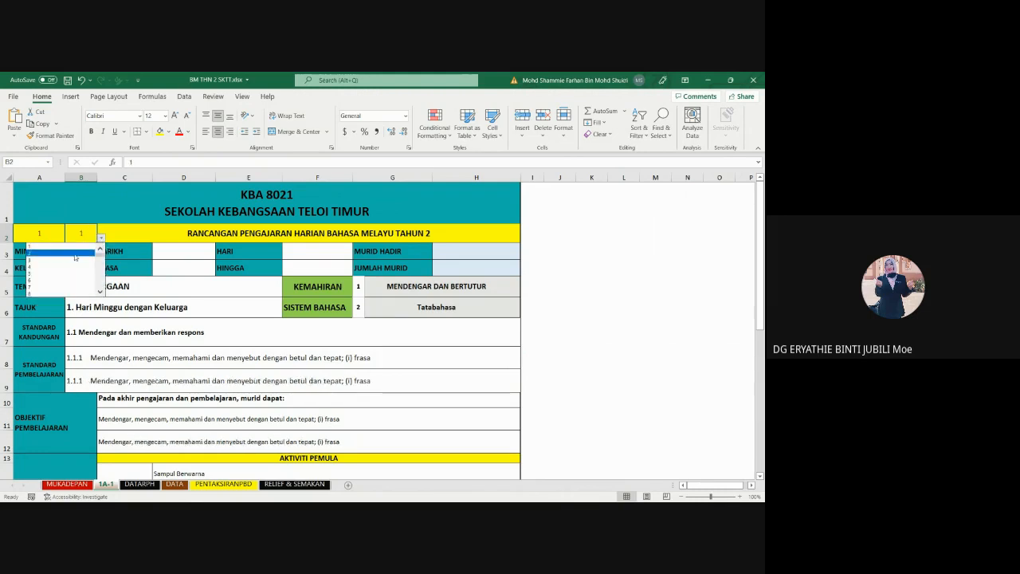
left_click(75, 256)
left_click(70, 335)
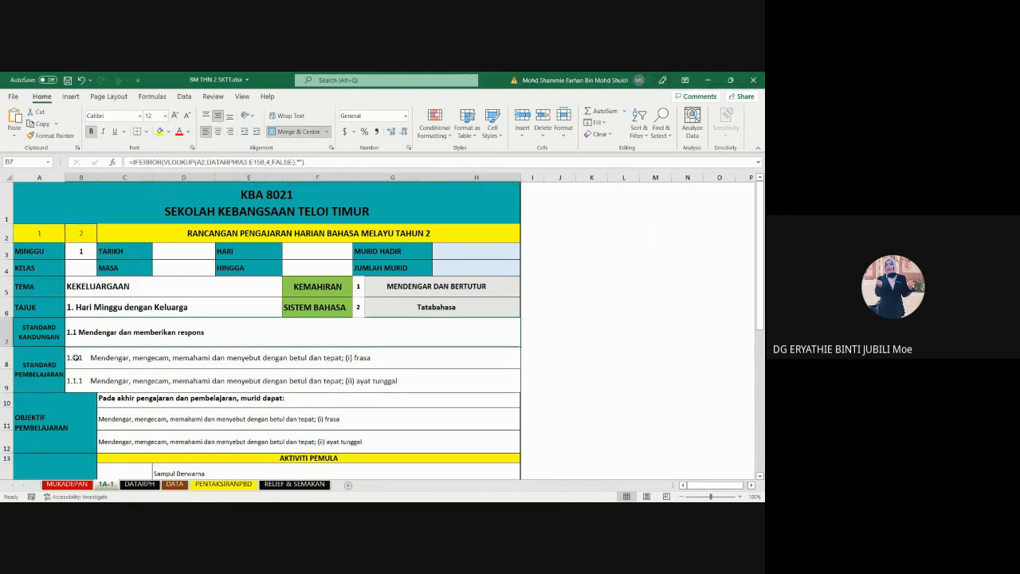
left_click(77, 358)
left_click(77, 381)
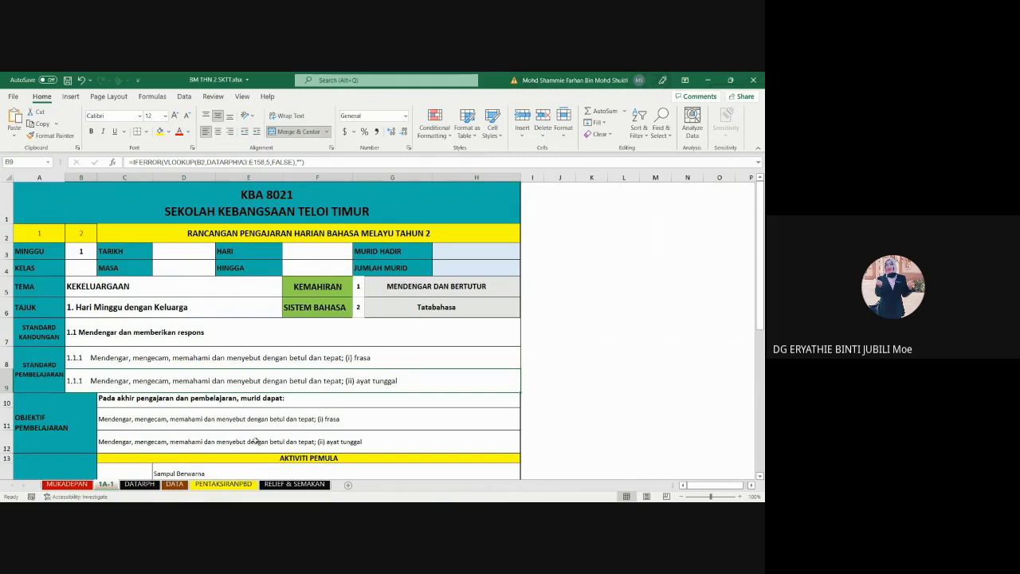
Compare the two OBJEKTIF PEMBELAJARAN formulas on 1A-1 with the objective column of the DATARPH sheet
left_click(142, 427)
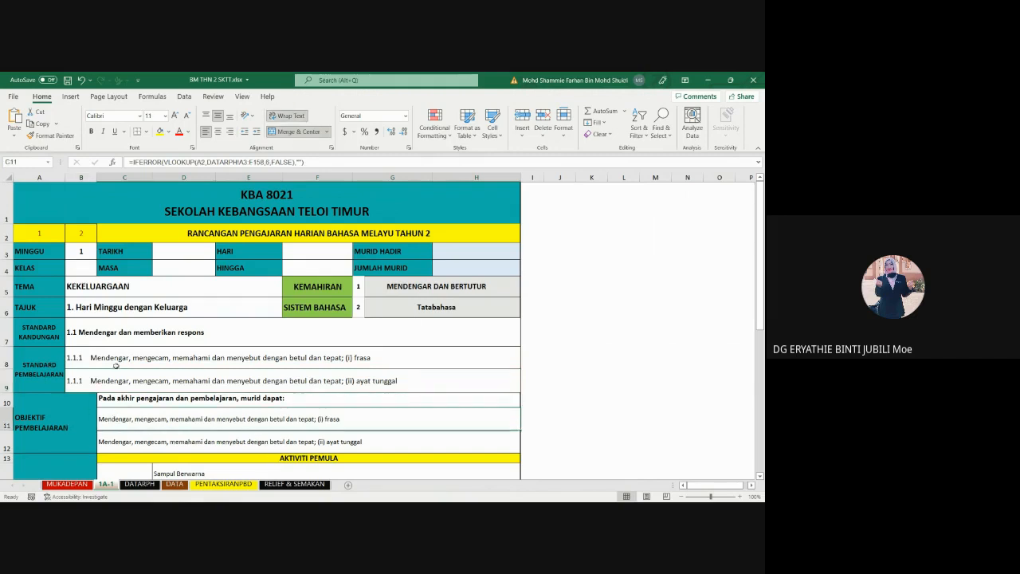
left_click(152, 433)
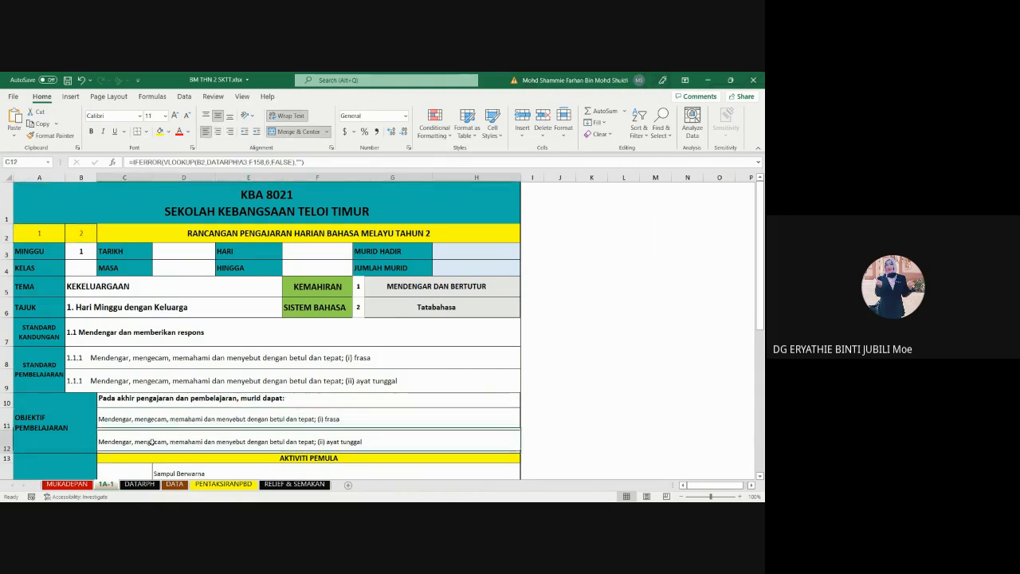
left_click(112, 418)
left_click(121, 443)
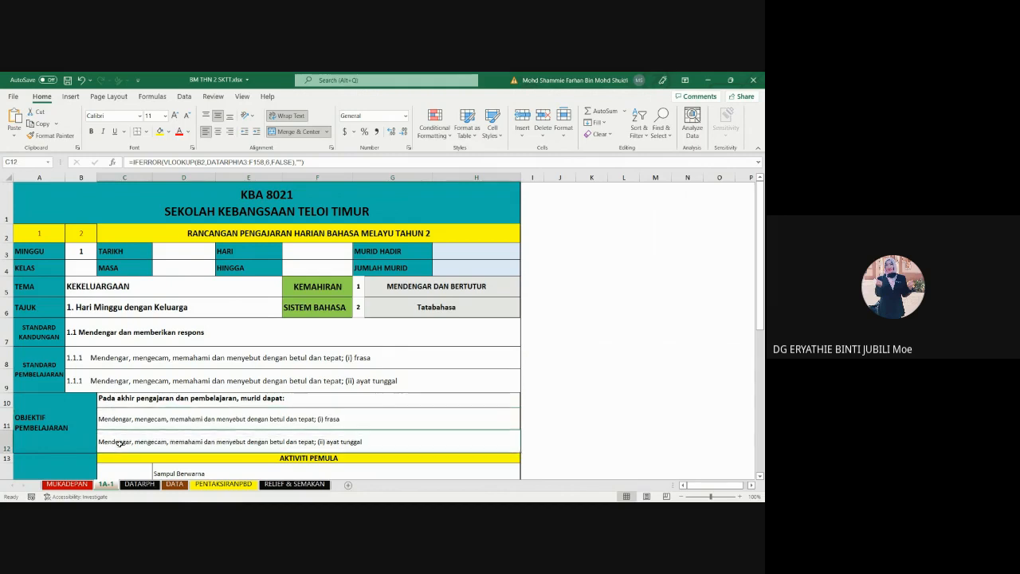
left_click(138, 485)
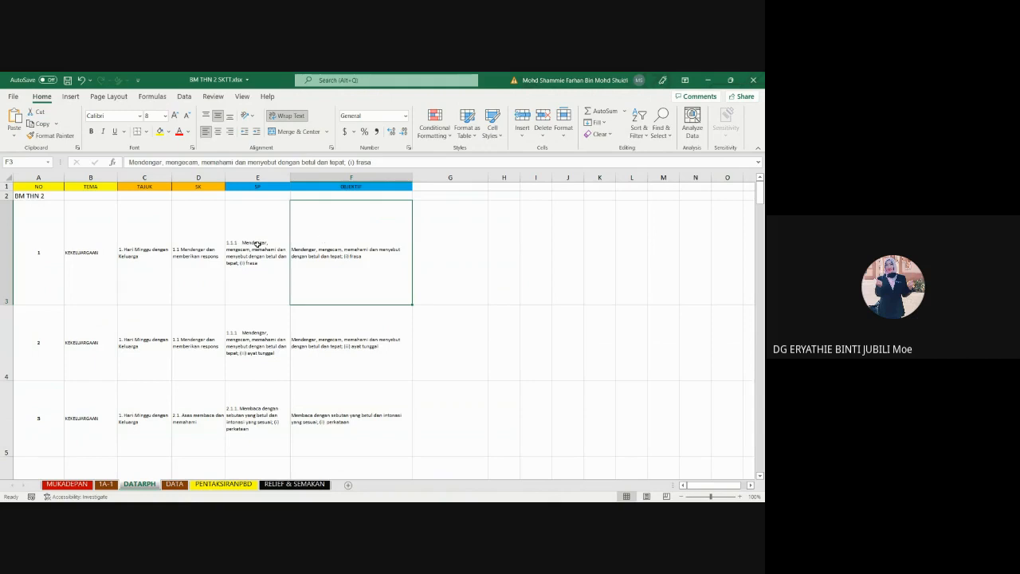
left_click(349, 349)
left_click(344, 414)
left_click(330, 465)
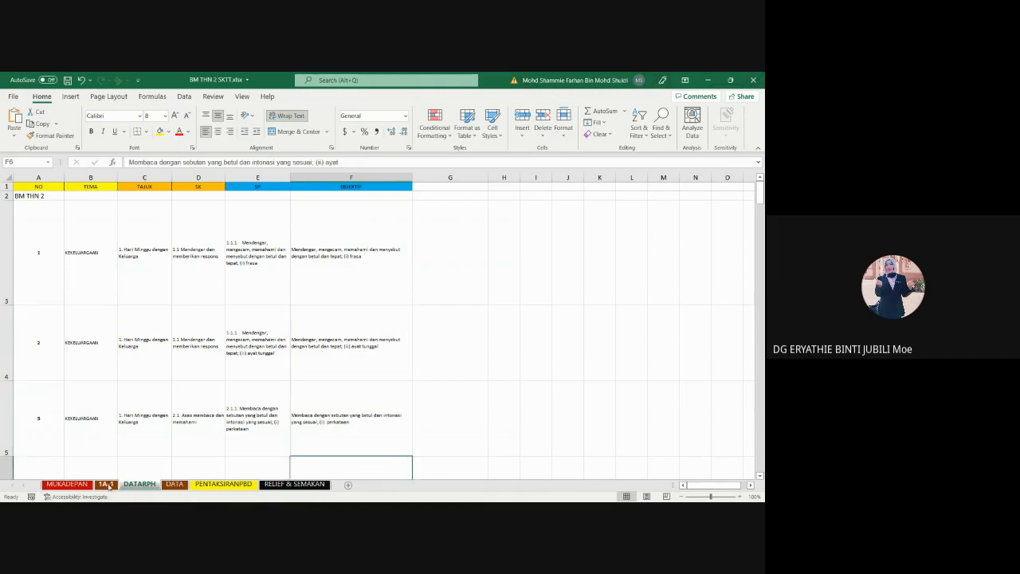
left_click(107, 484)
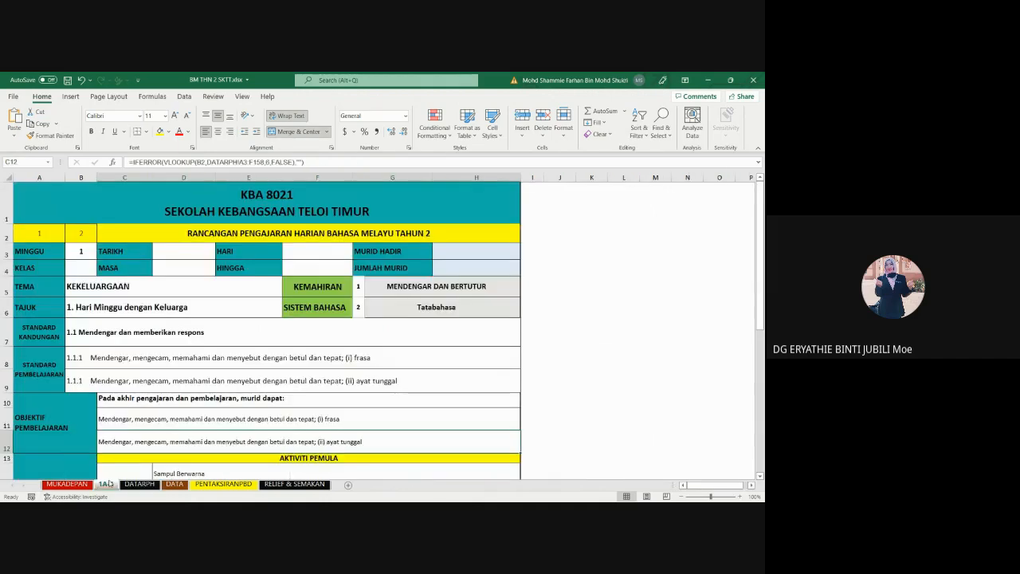
left_click(168, 443)
Compare lesson number cells A2 and B2 on 1A-1 with the NO column of the DATARPH sheet
left_click(39, 232)
left_click(76, 232)
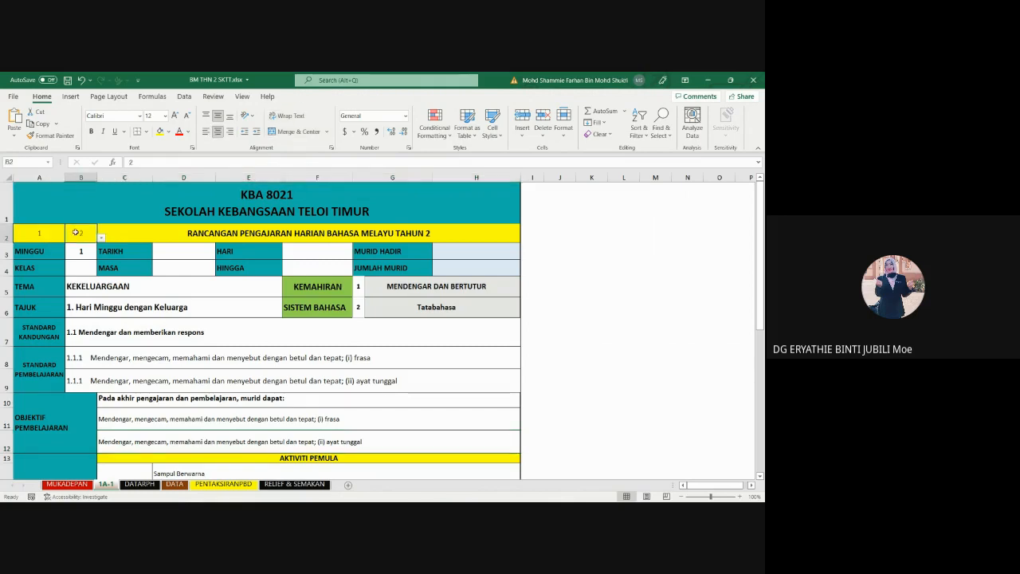
left_click(103, 221)
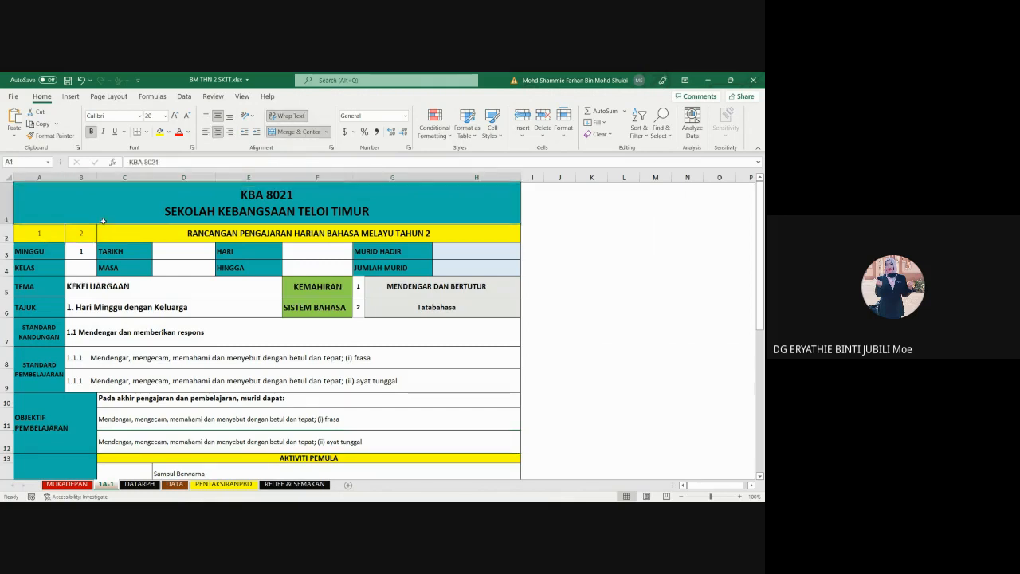
left_click(139, 484)
left_click(5, 227)
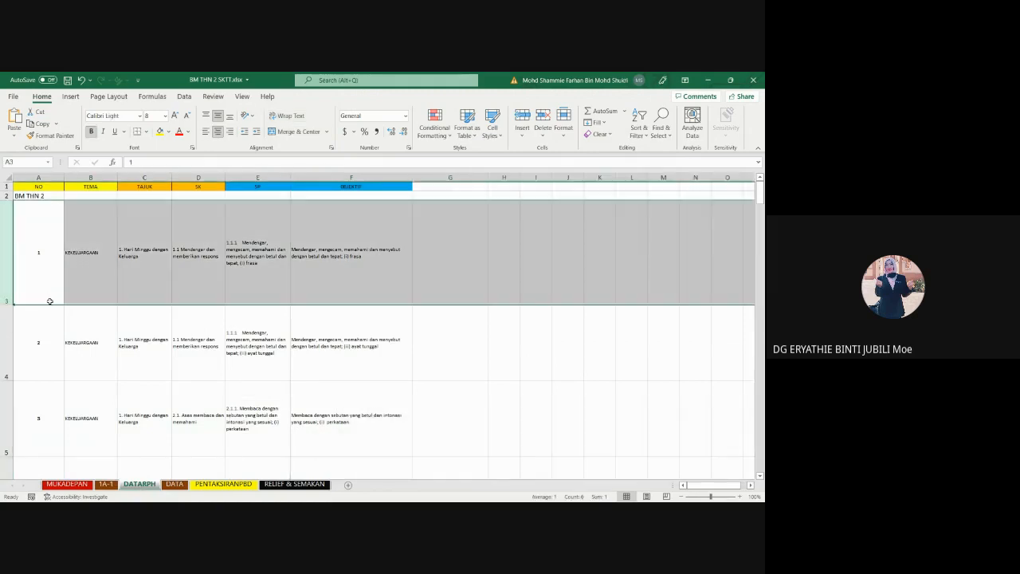
left_click(47, 299)
left_click(38, 359)
left_click(44, 419)
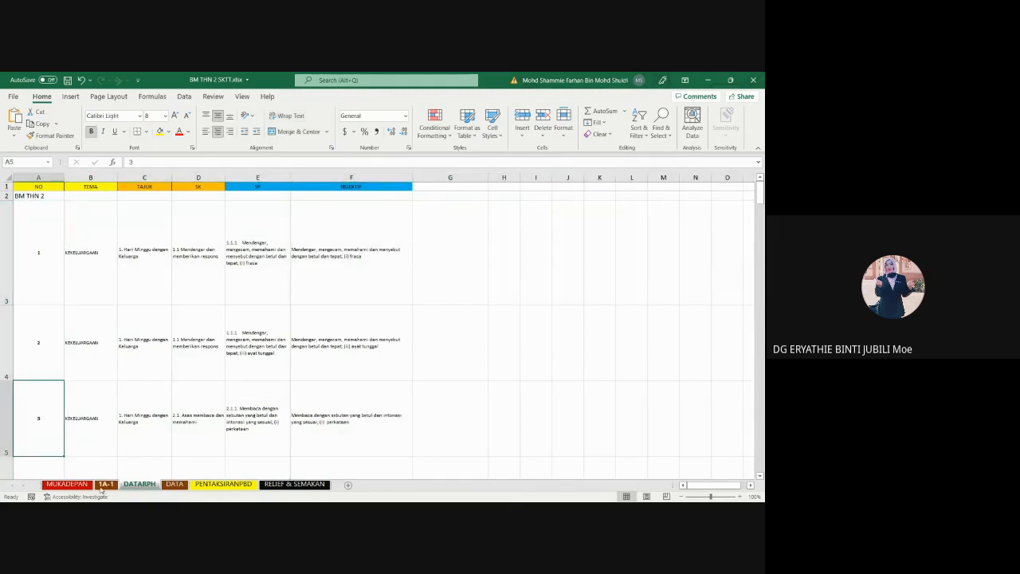
Trace the MINGGU cell on 1A-1 to the week number on the MUKADEPAN sheet
left_click(106, 483)
left_click(80, 253)
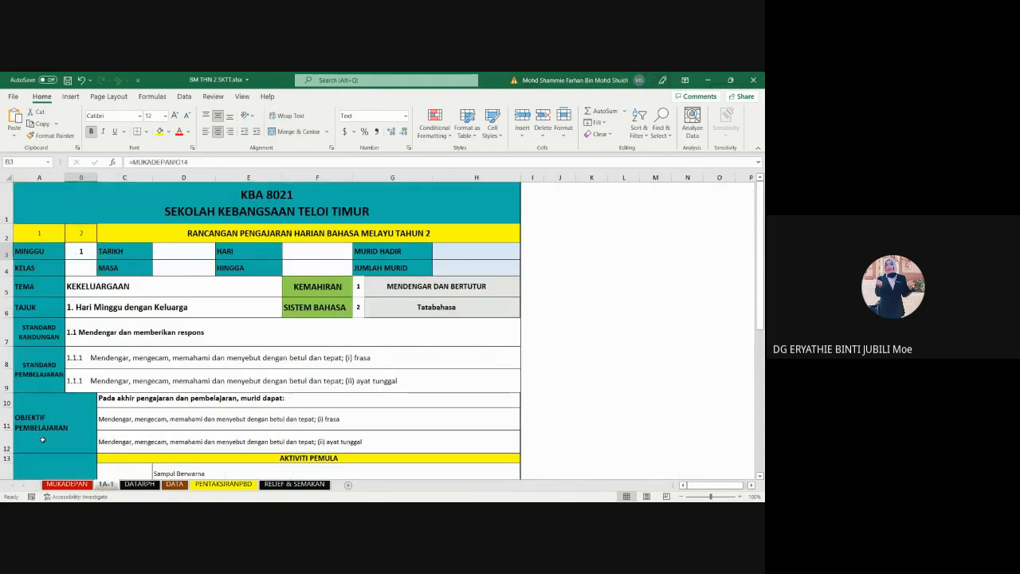
left_click(67, 484)
left_click(234, 386)
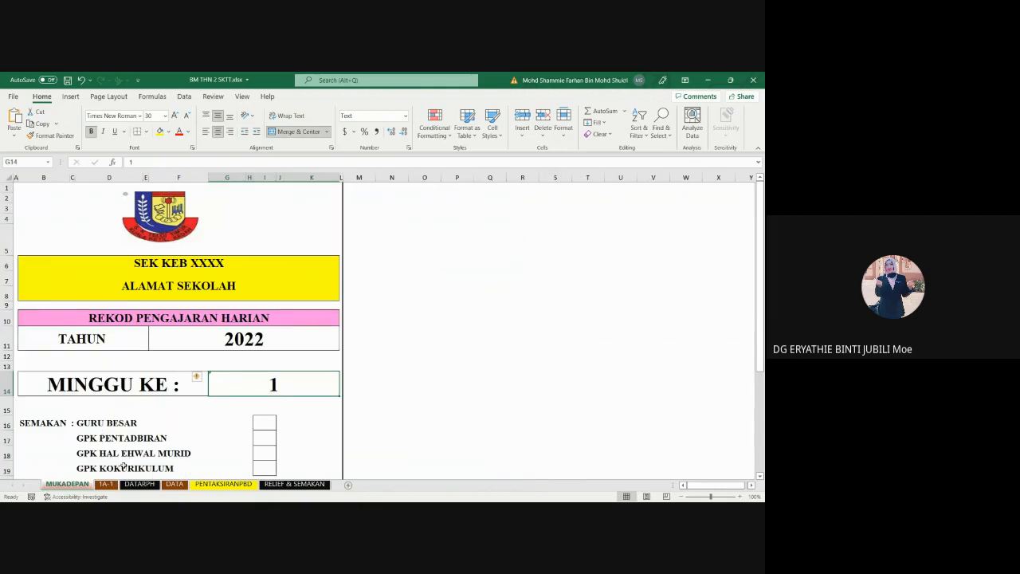
left_click(107, 484)
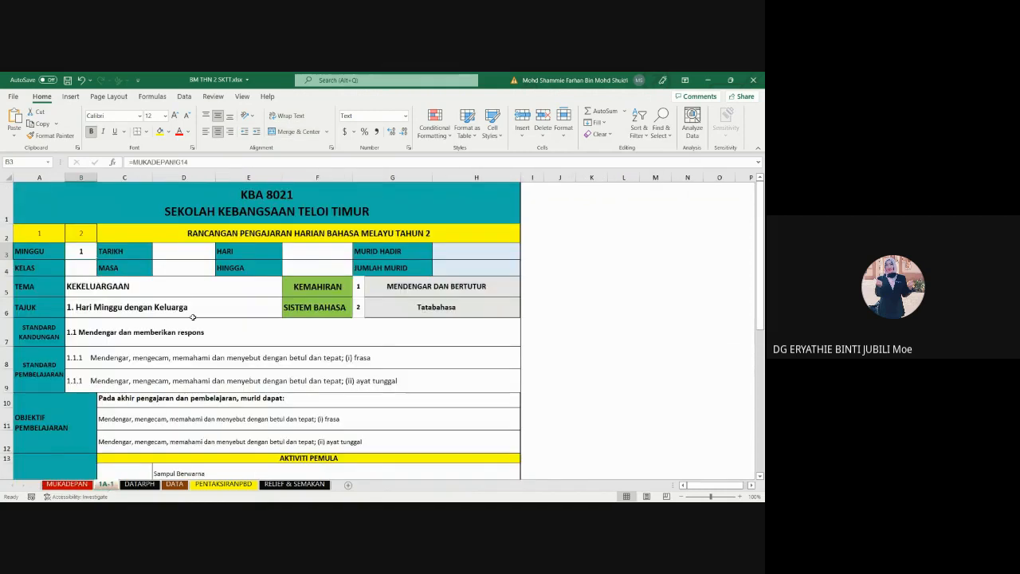
Create a copy of sheet 1A-1 and place it before DATARPH
right_click(107, 485)
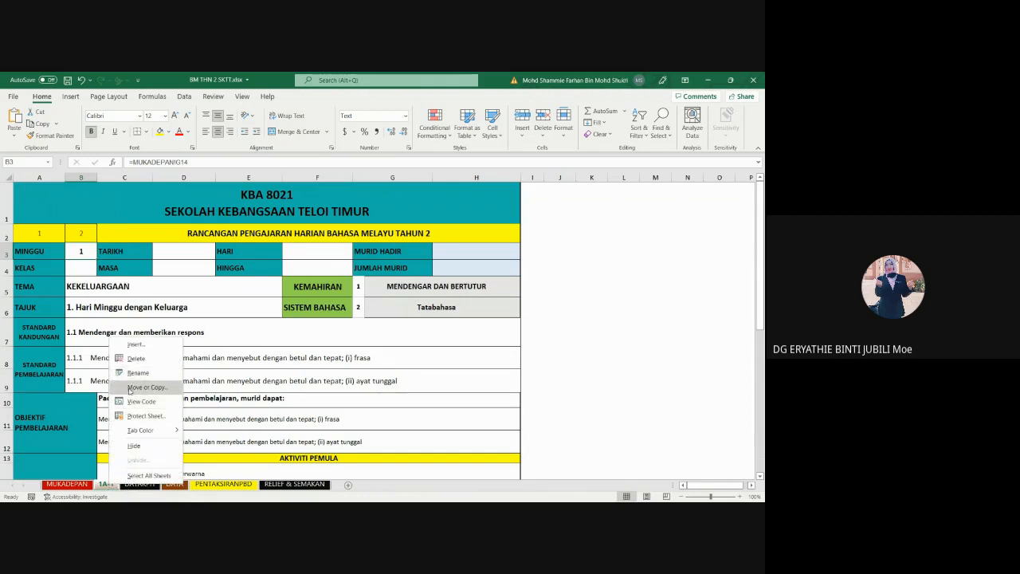
left_click(138, 389)
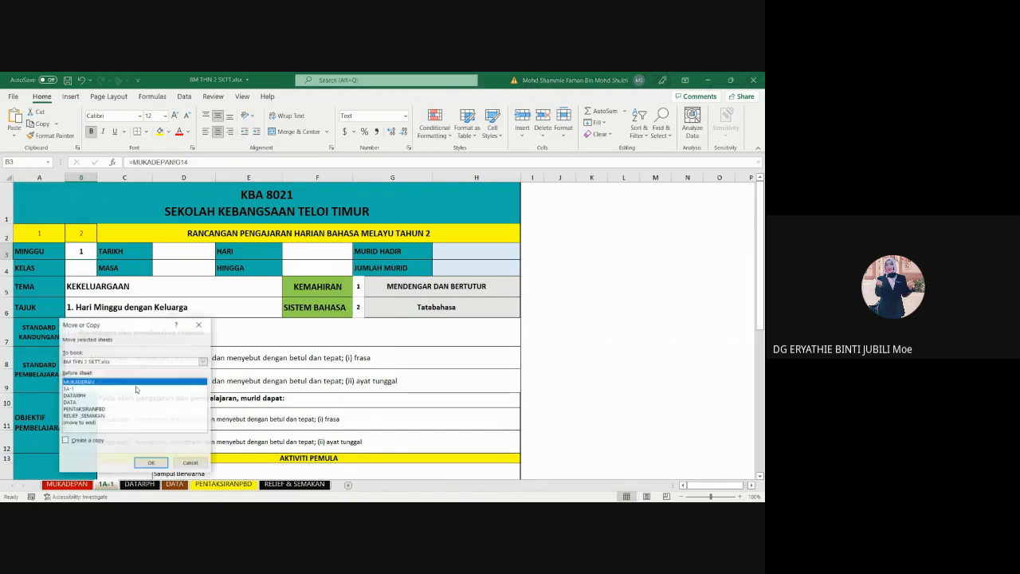
left_click(79, 395)
left_click(76, 441)
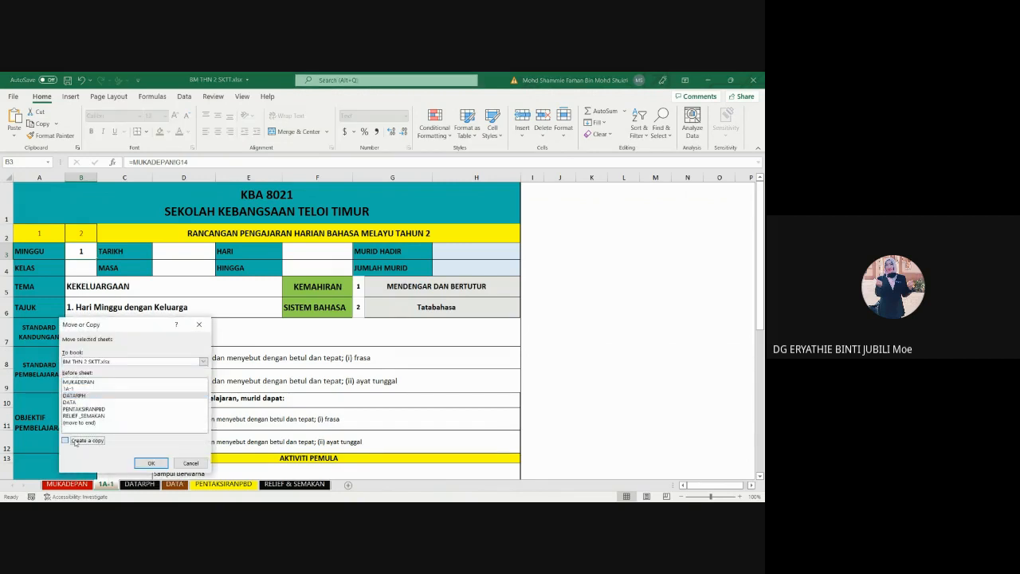
left_click(143, 464)
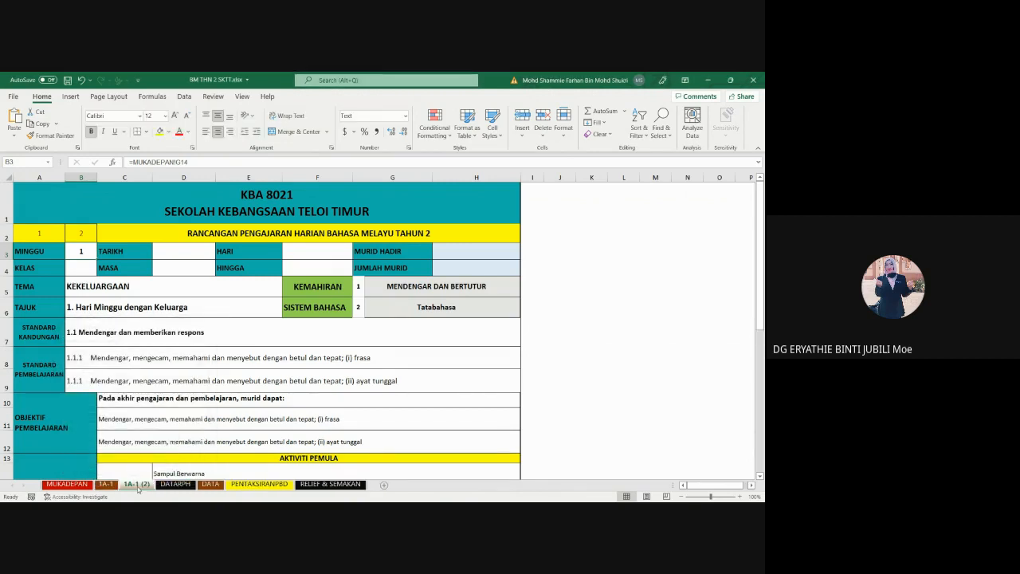
Rename the copied sheet as 1B-1
double_click(137, 485)
left_click(132, 484)
key("BackSpace")
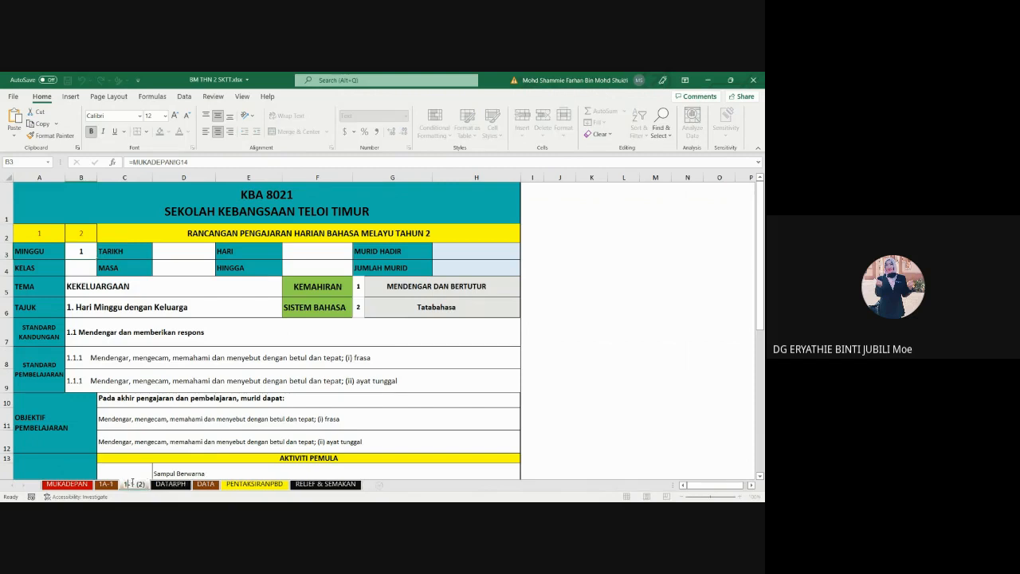
type("B")
left_click_drag(123, 485, 151, 486)
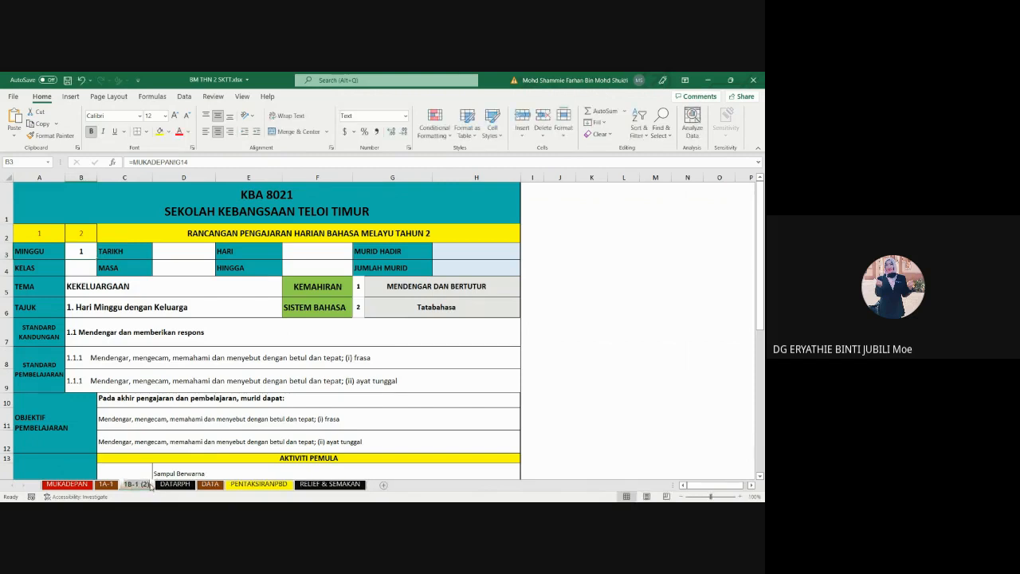
key("BackSpace")
type("DATARPH")
key("Return")
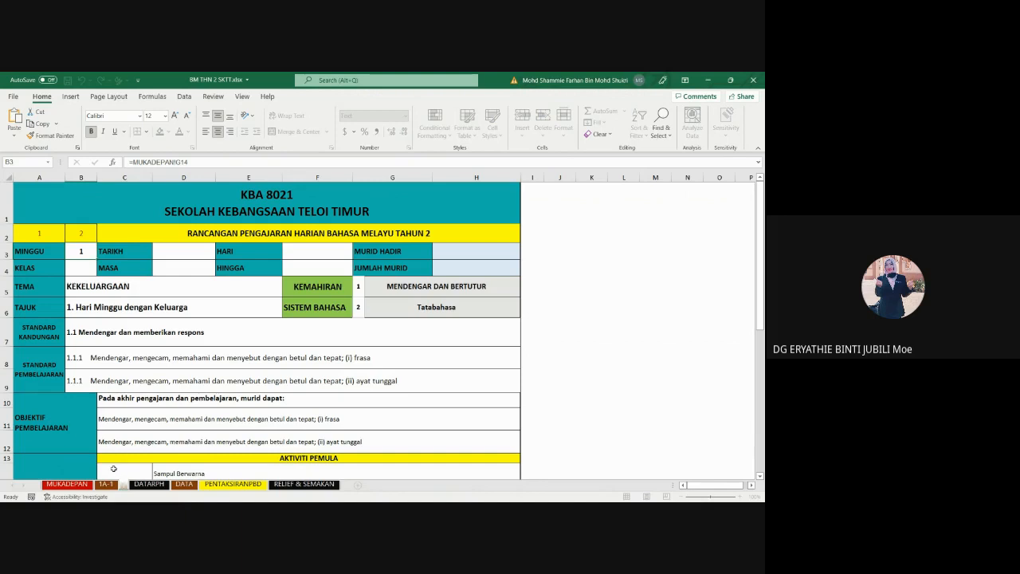
type("QB-1")
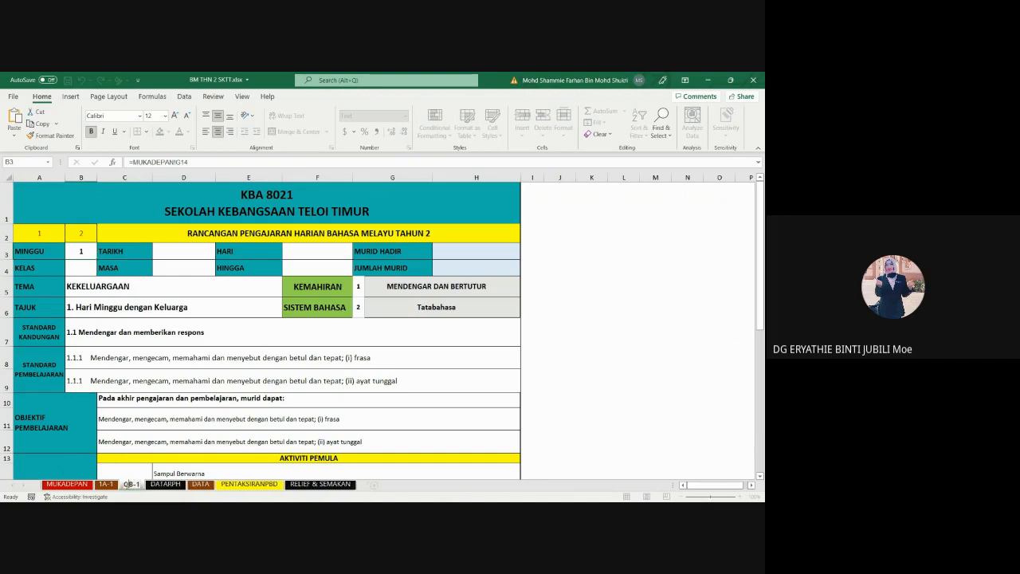
key("BackSpace")
type("1")
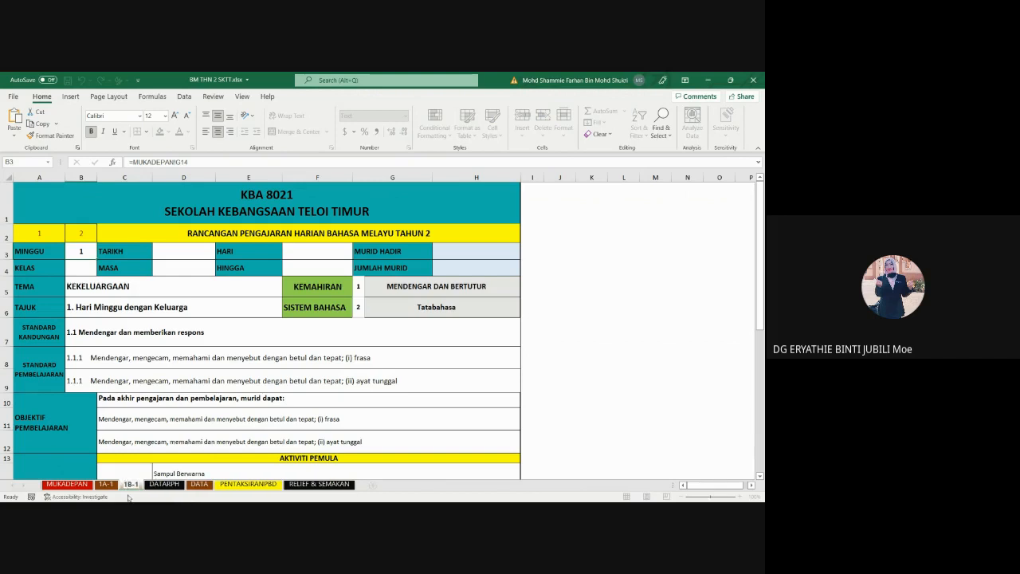
key("Return")
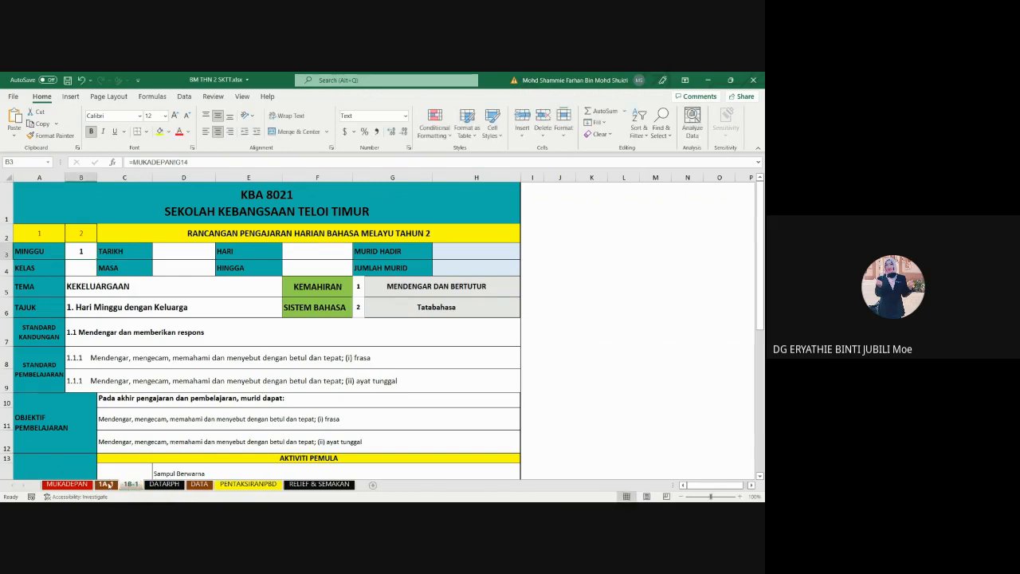
Create another copy of sheet 1A-1, placed between 1B-1 and DATARPH
right_click(112, 484)
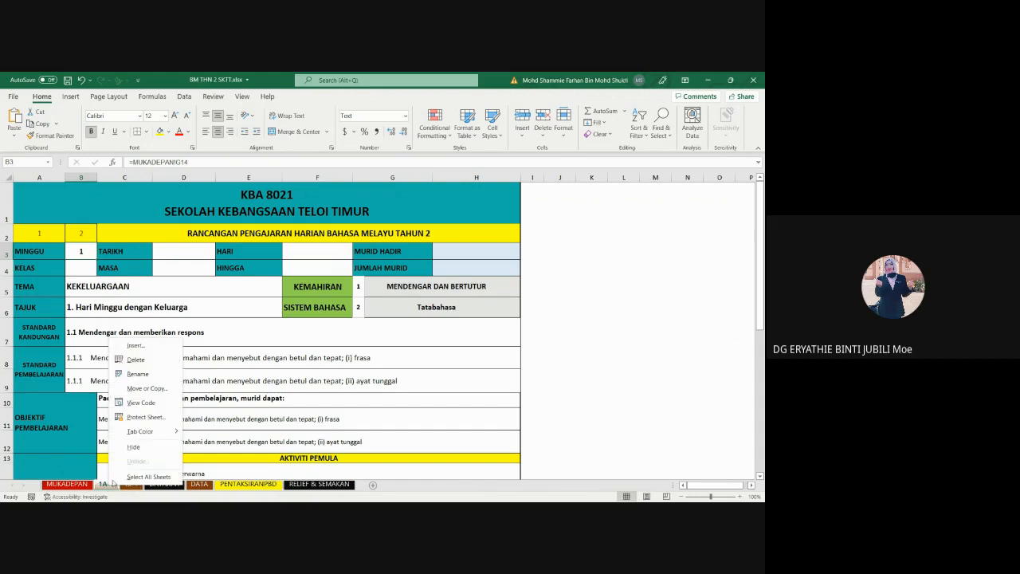
left_click(146, 388)
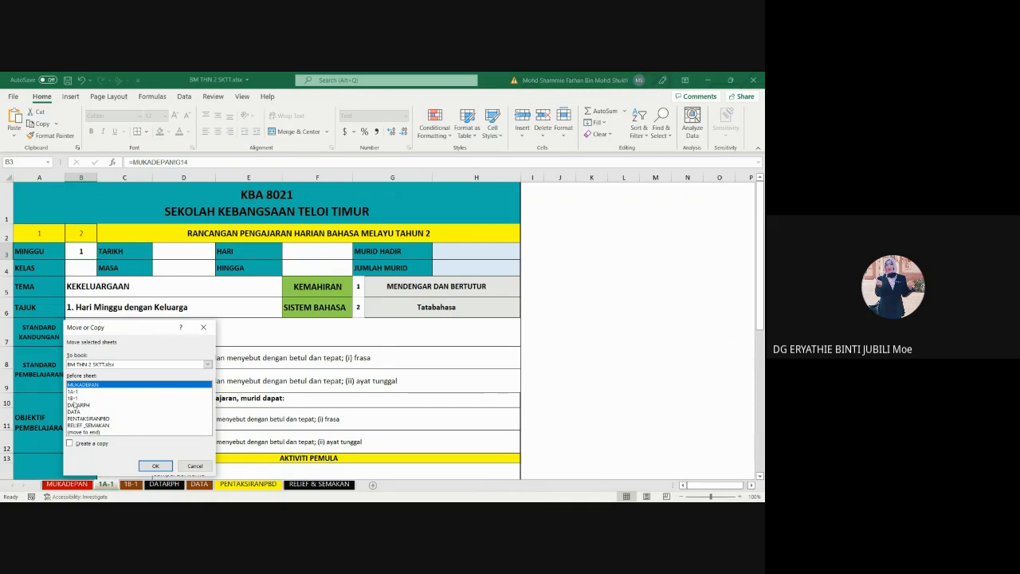
left_click(76, 405)
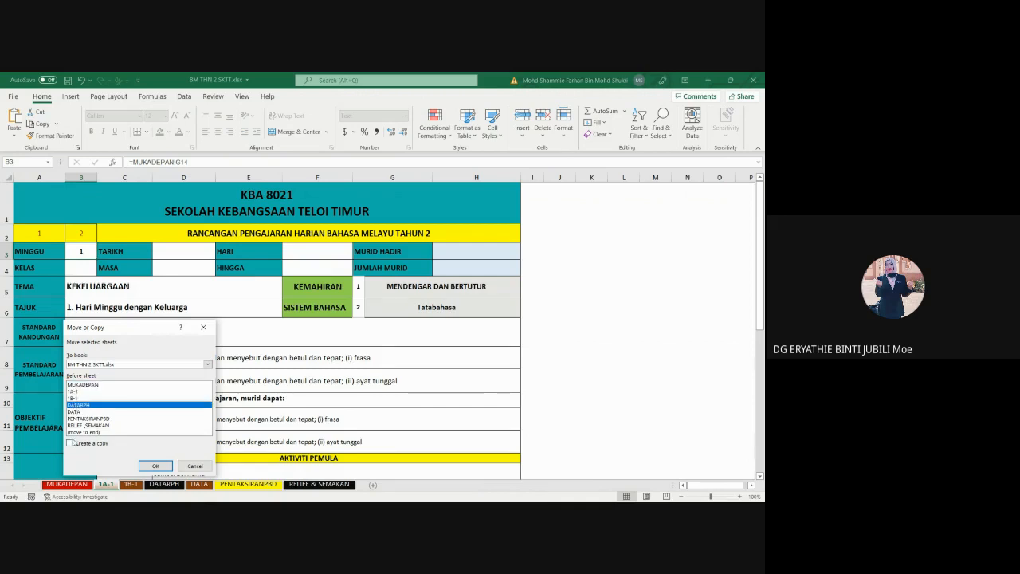
left_click(70, 444)
left_click(156, 466)
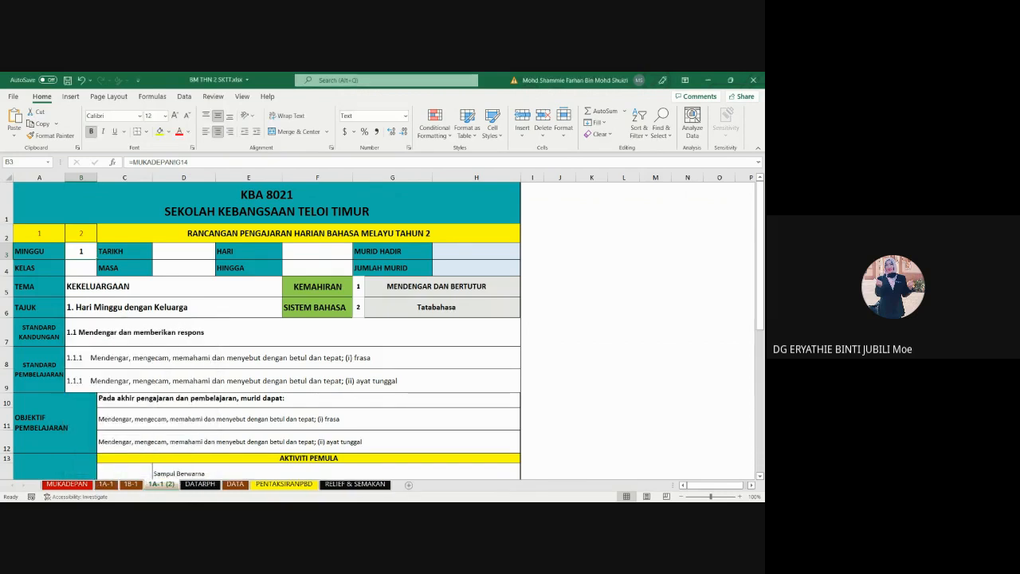
Rename the new copy of sheet 1A-1 as 1A-2
left_click(107, 484)
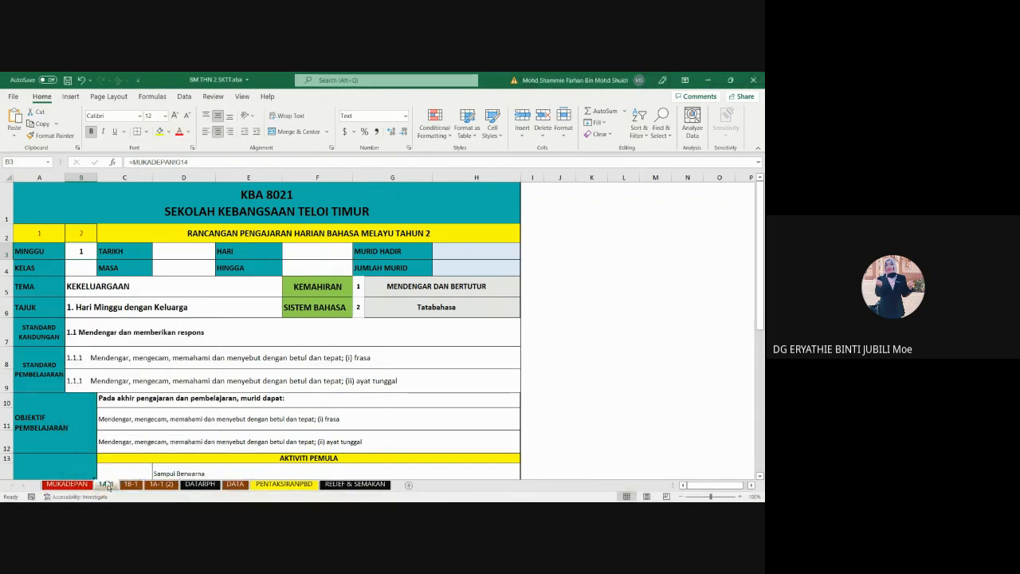
left_click_drag(190, 488, 112, 481)
left_click(157, 485)
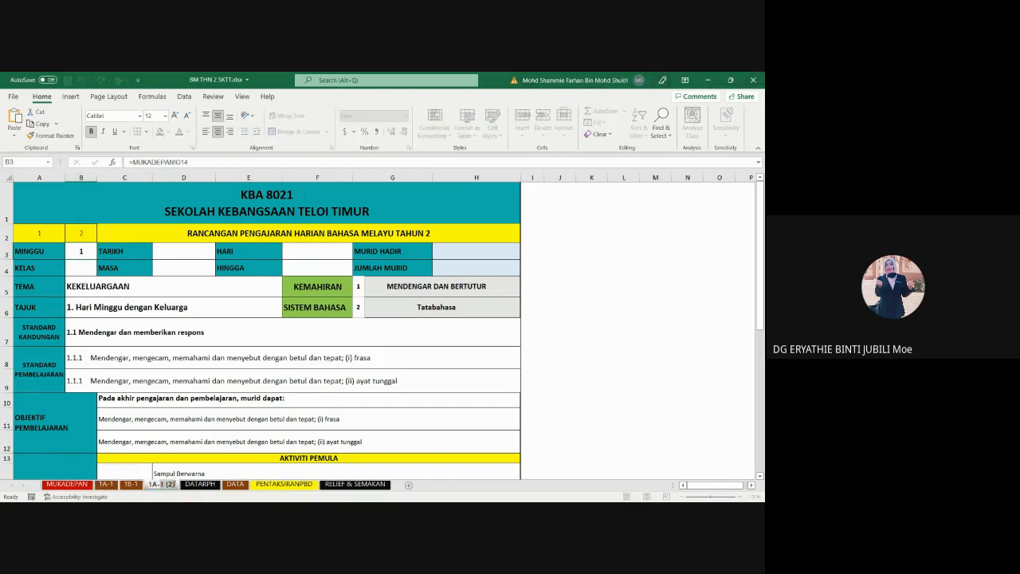
type("1A-2")
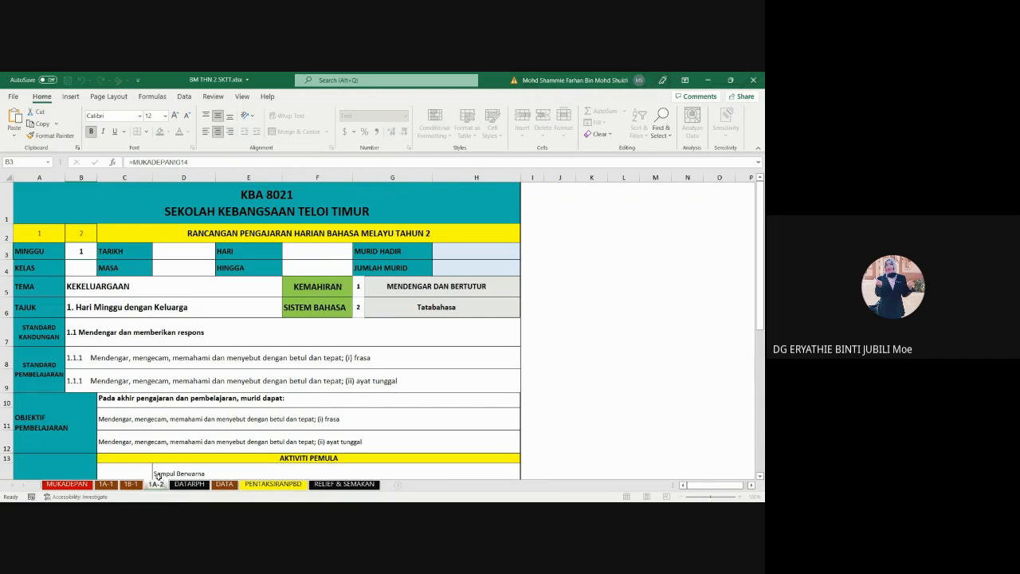
Create a copy of sheet 1B-1 and place it before DATARPH
right_click(131, 485)
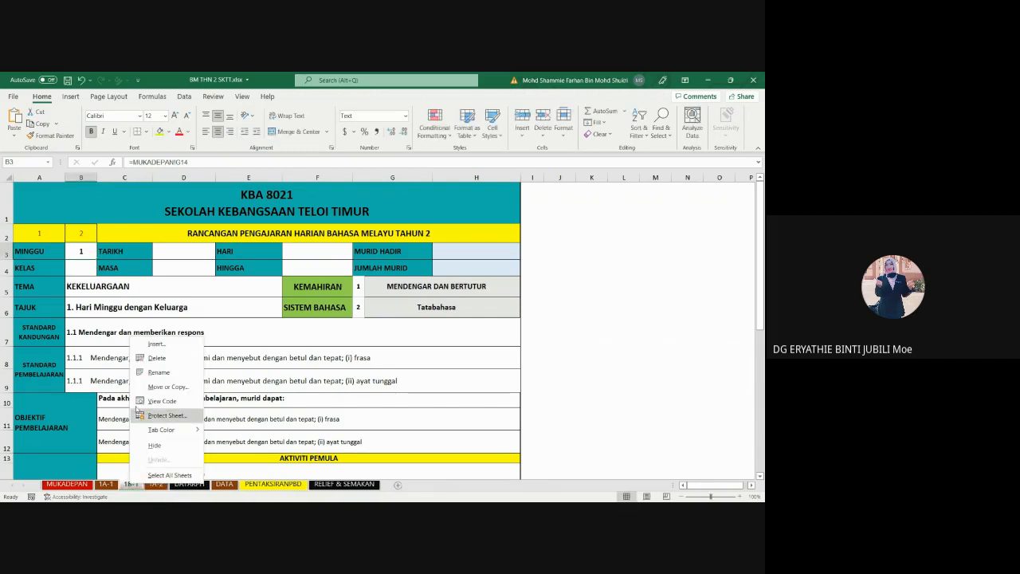
left_click(163, 387)
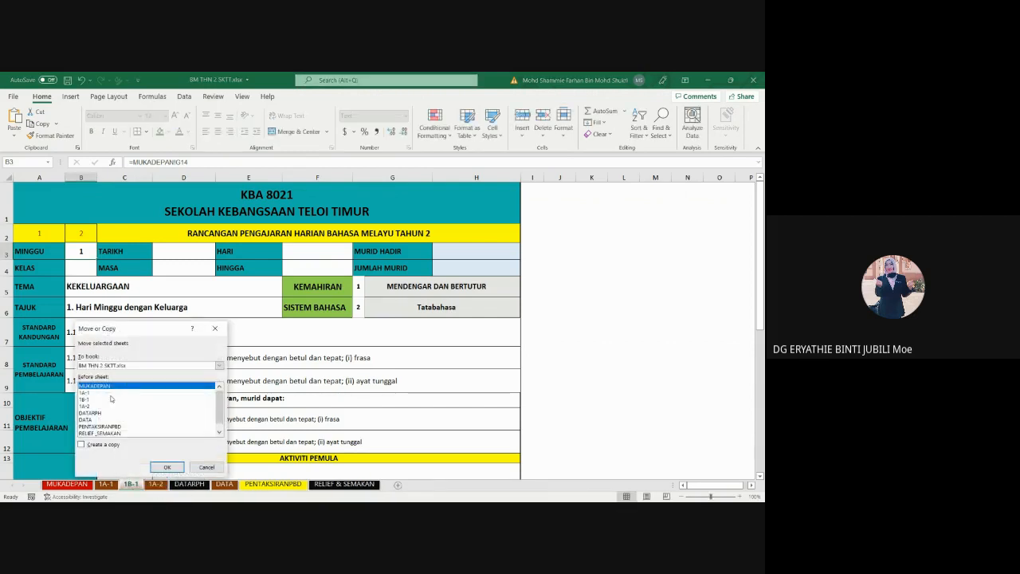
left_click(90, 414)
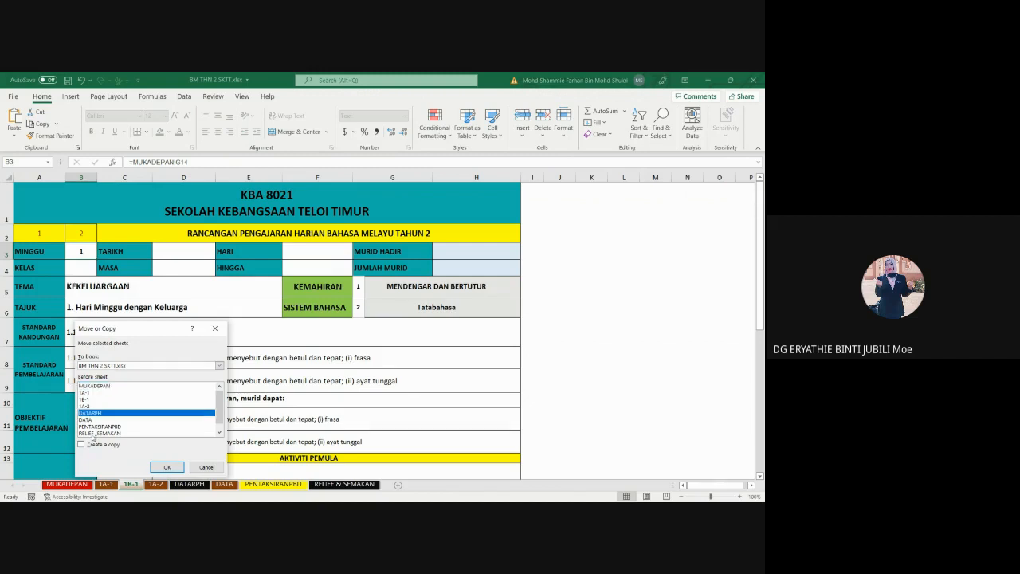
left_click(91, 444)
left_click(164, 468)
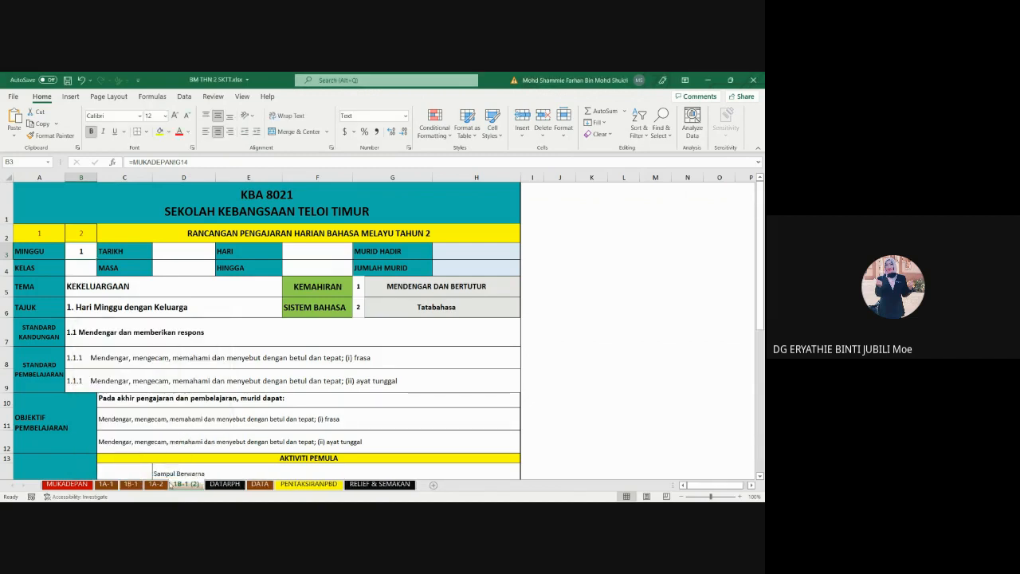
Rename the copy of sheet 1B-1 as 1B-2
double_click(185, 484)
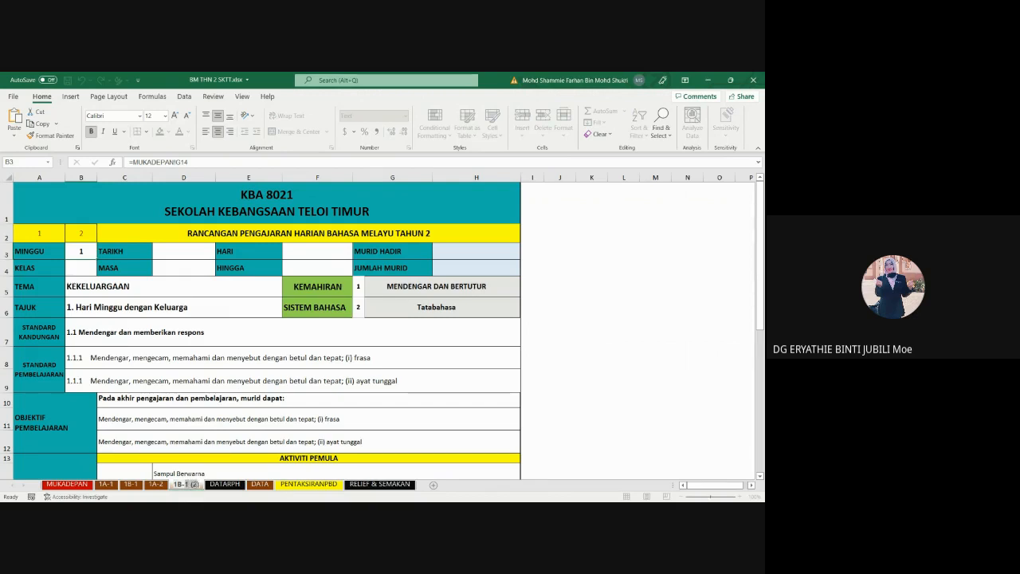
type("1B-2")
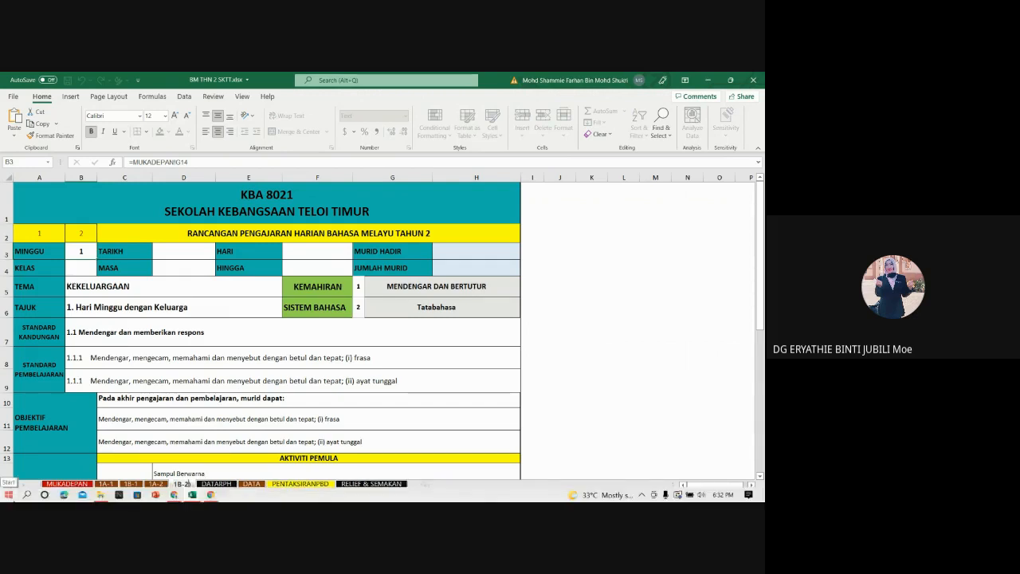
key("Return")
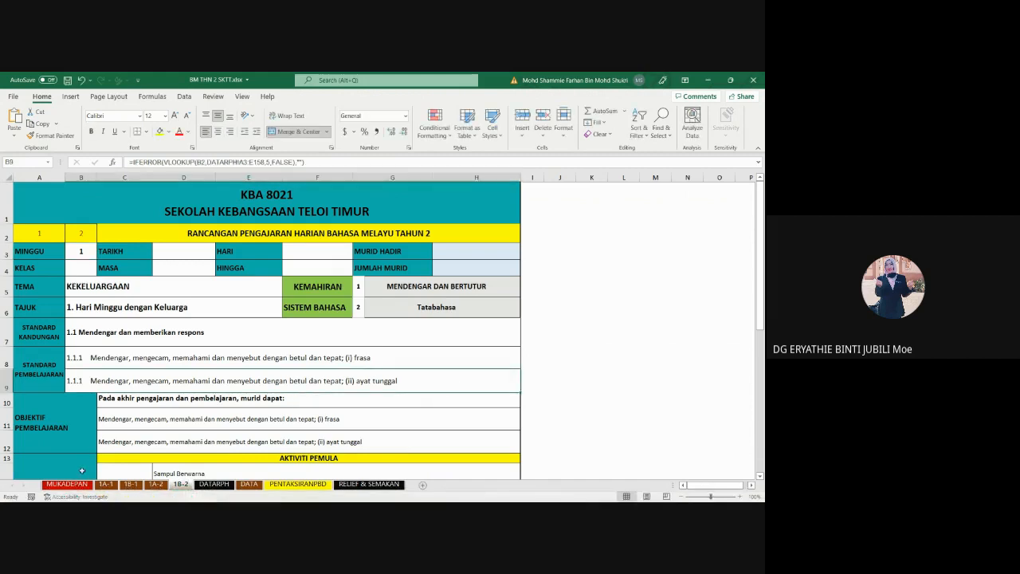
left_click(107, 483)
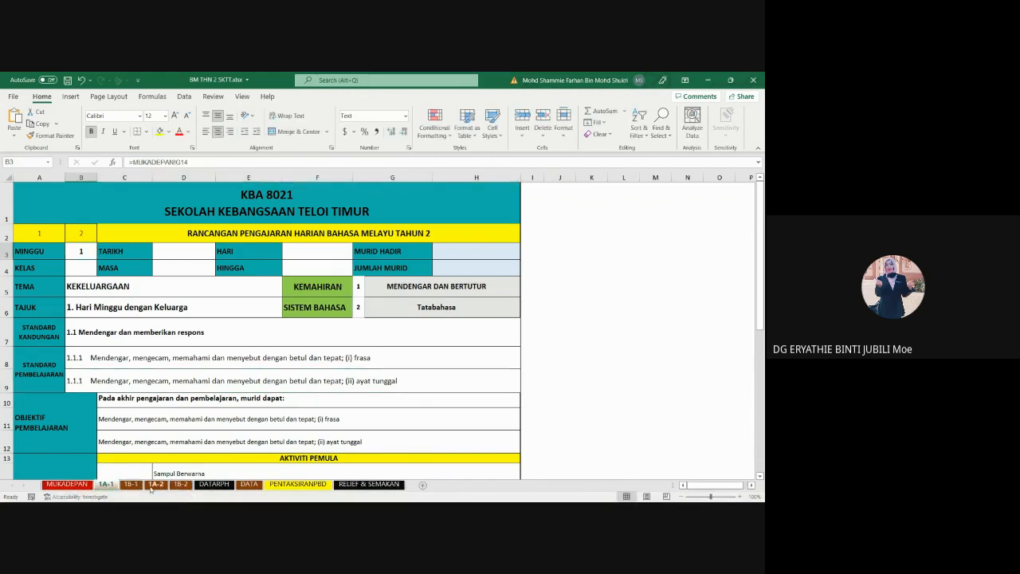
left_click(152, 486)
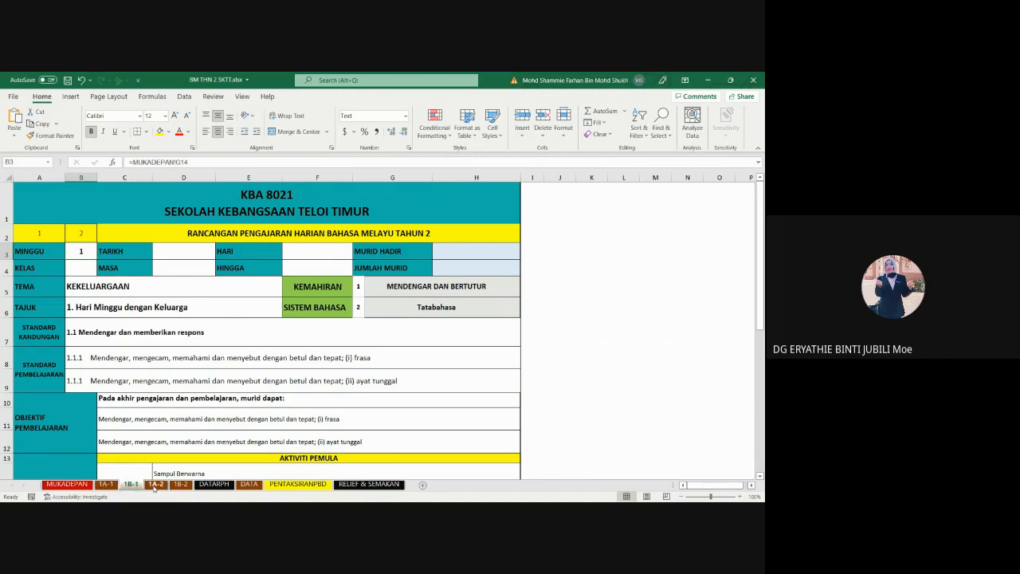
left_click(181, 484)
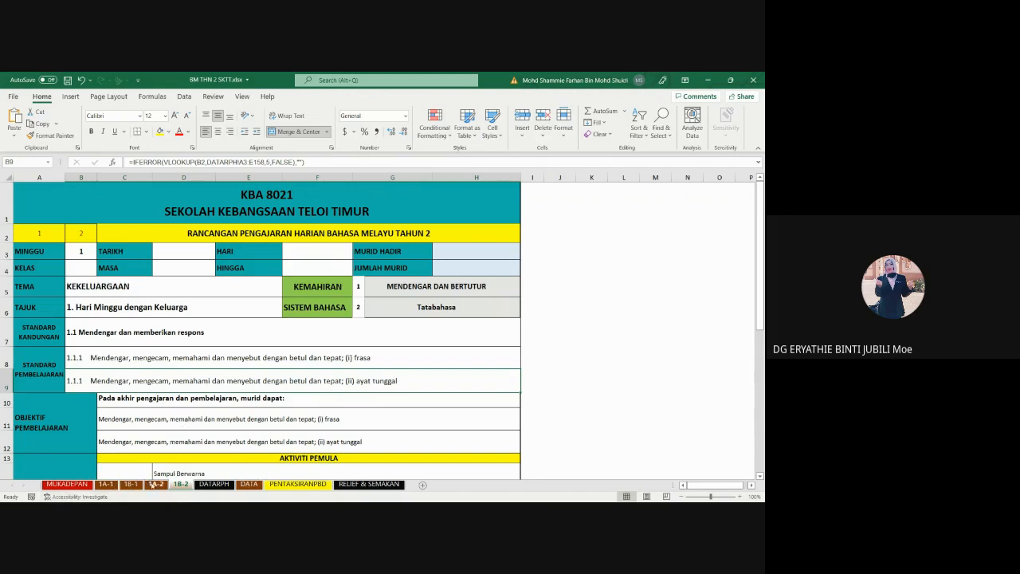
Create a copy of the PENTAKSIRANPBD sheet and place it before RELIEF & SEMAKAN
left_click(302, 484)
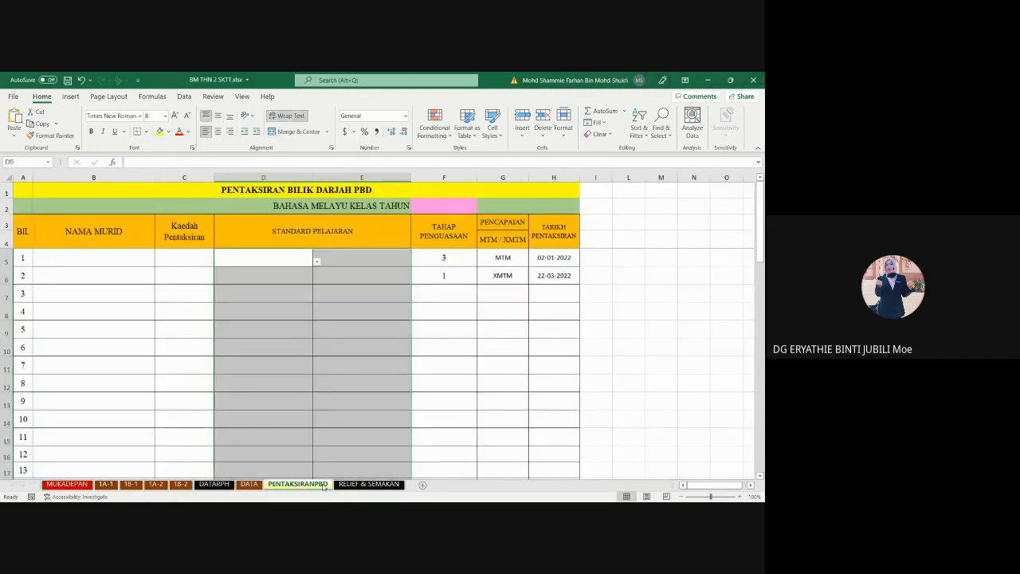
right_click(322, 486)
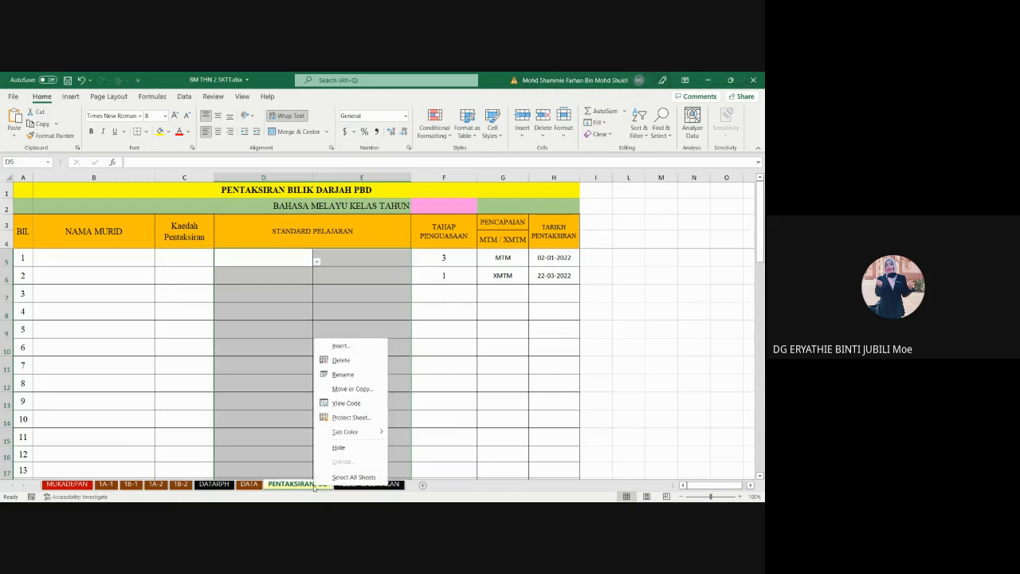
left_click(346, 389)
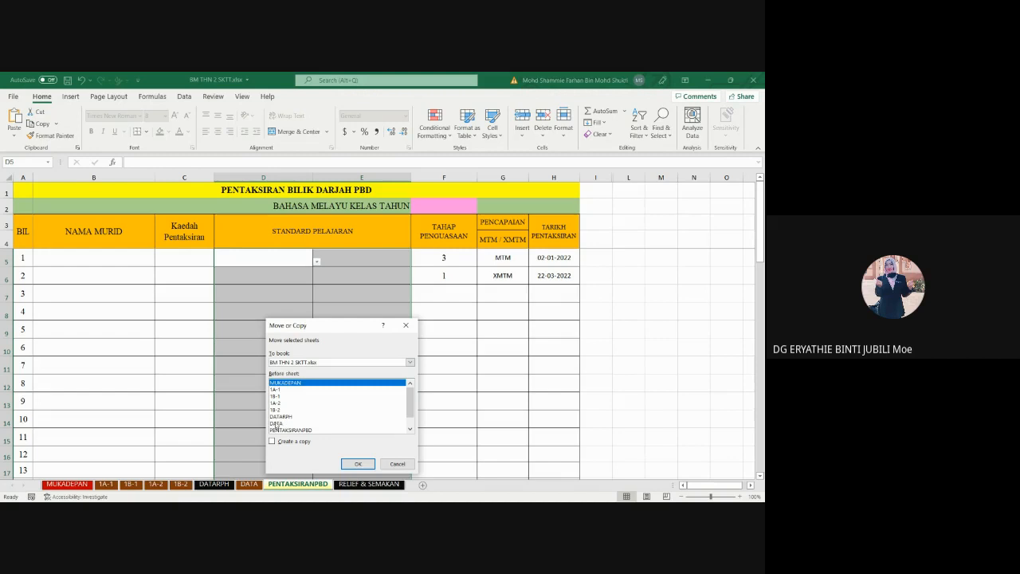
left_click(409, 429)
left_click(410, 429)
left_click(312, 423)
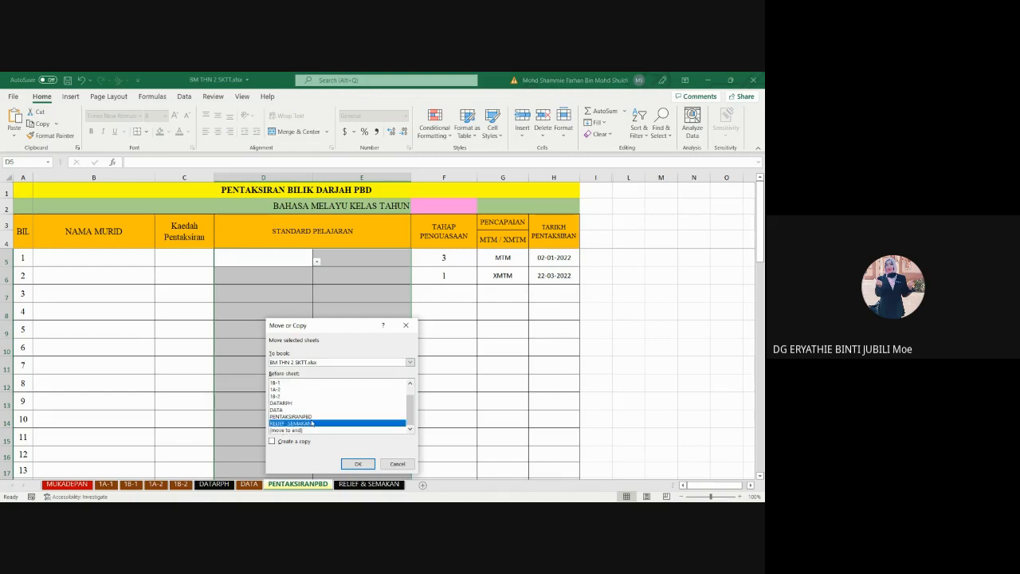
left_click(297, 440)
left_click(358, 463)
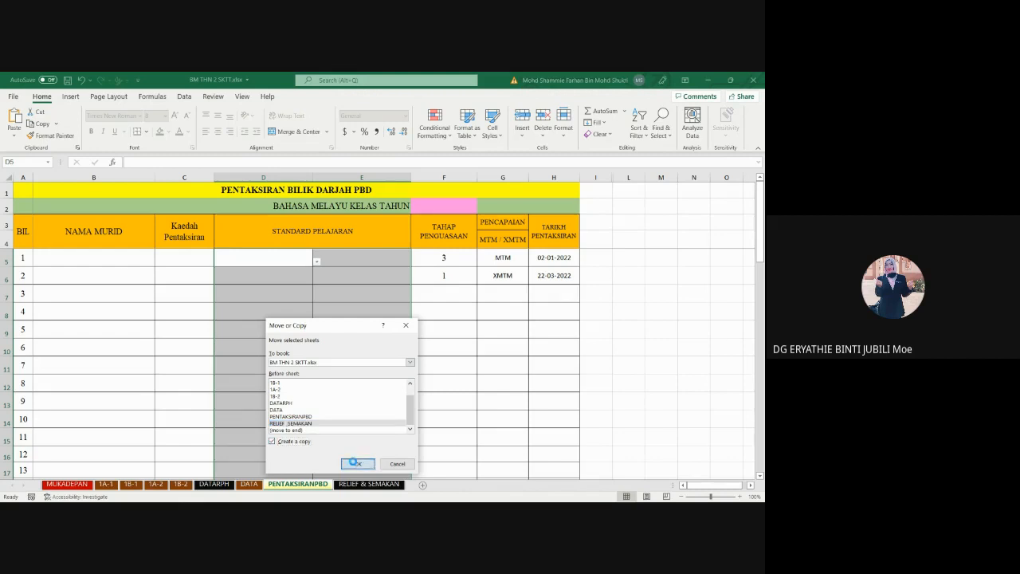
Rename the original PENTAKSIRANPBD sheet as PBD1A and its copy as PBD1B
left_click(318, 484)
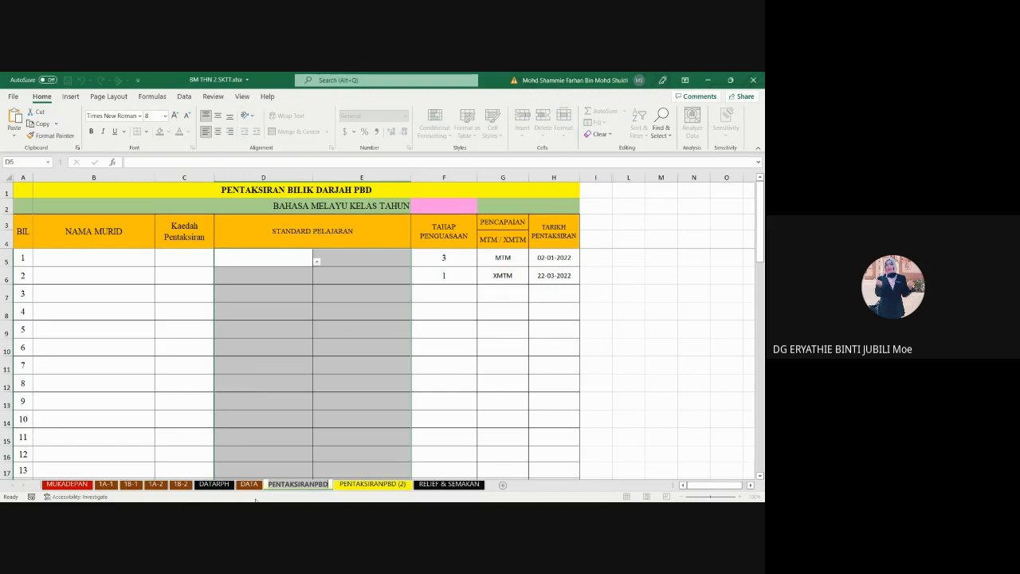
type("PBD1A")
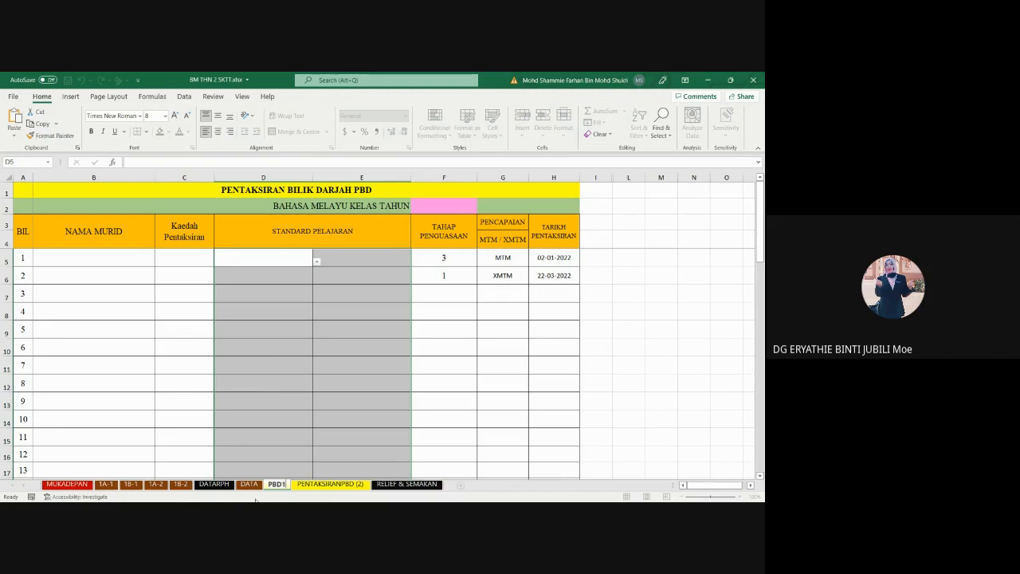
double_click(305, 484)
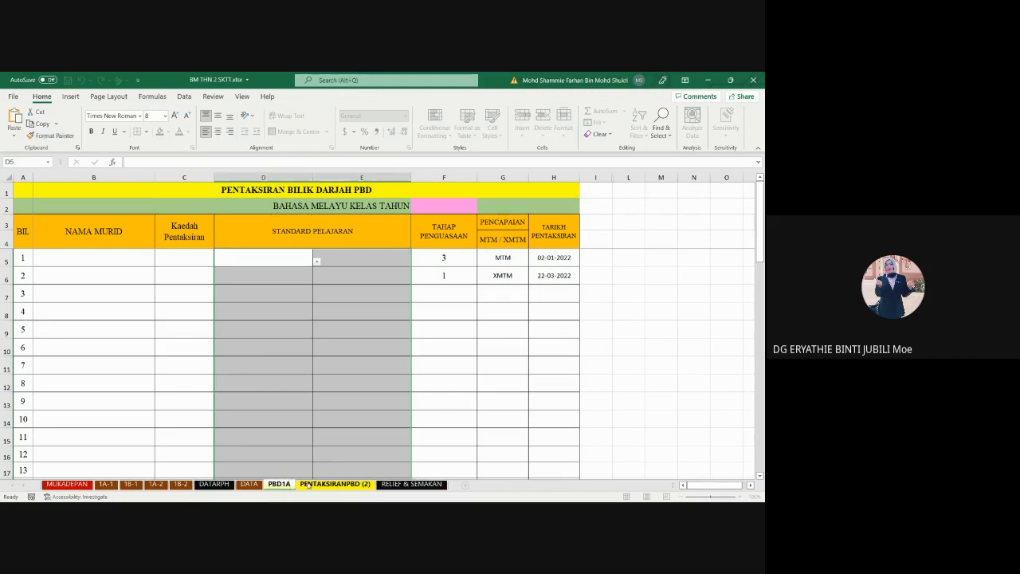
type("PBD")
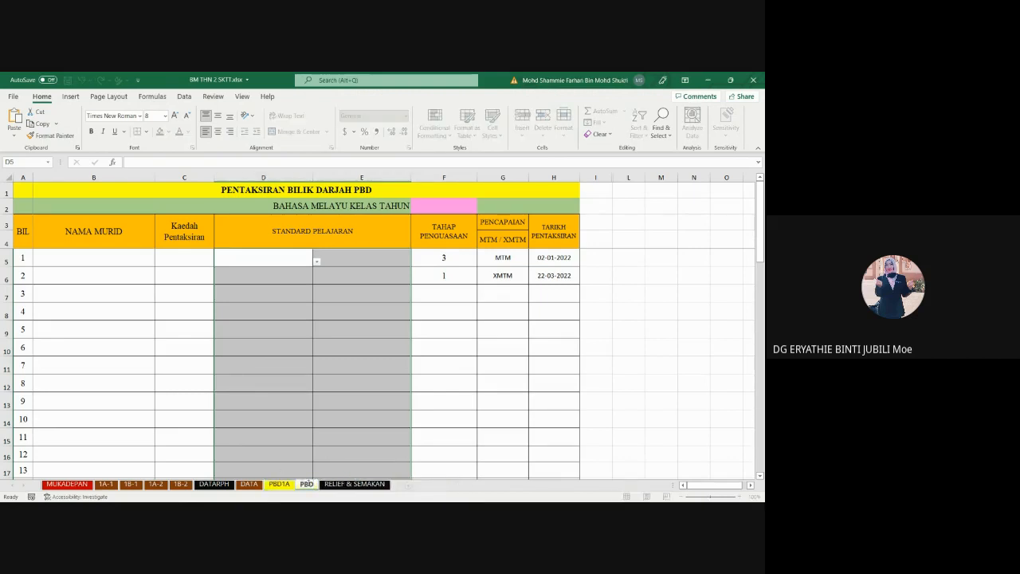
type("1B")
left_click(254, 409)
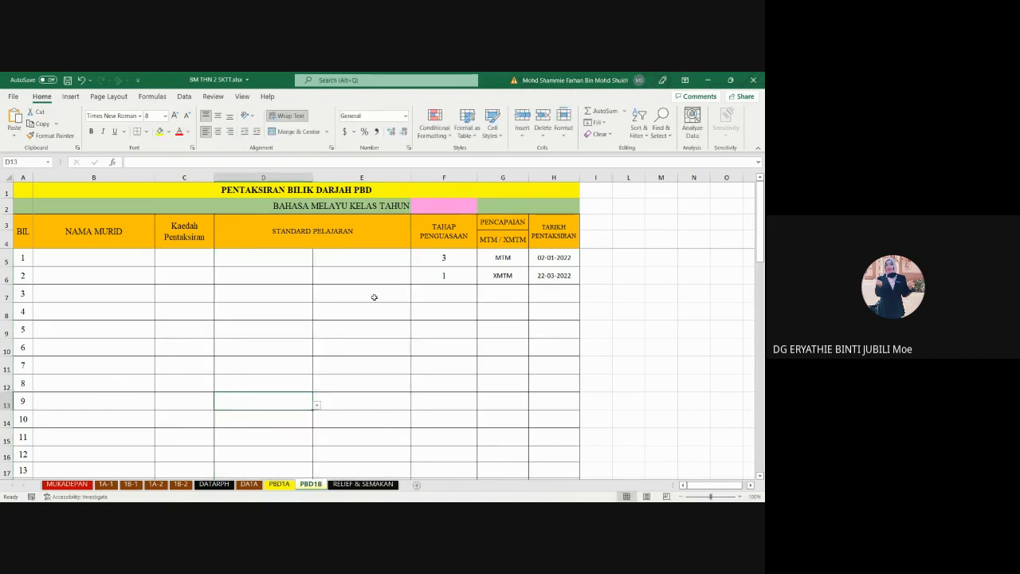
Examine the NAMA MURID, Kaedah Pentaksiran and STANDARD PELAJARAN columns on sheet PBD1B
left_click_drag(107, 260, 105, 455)
left_click(129, 259)
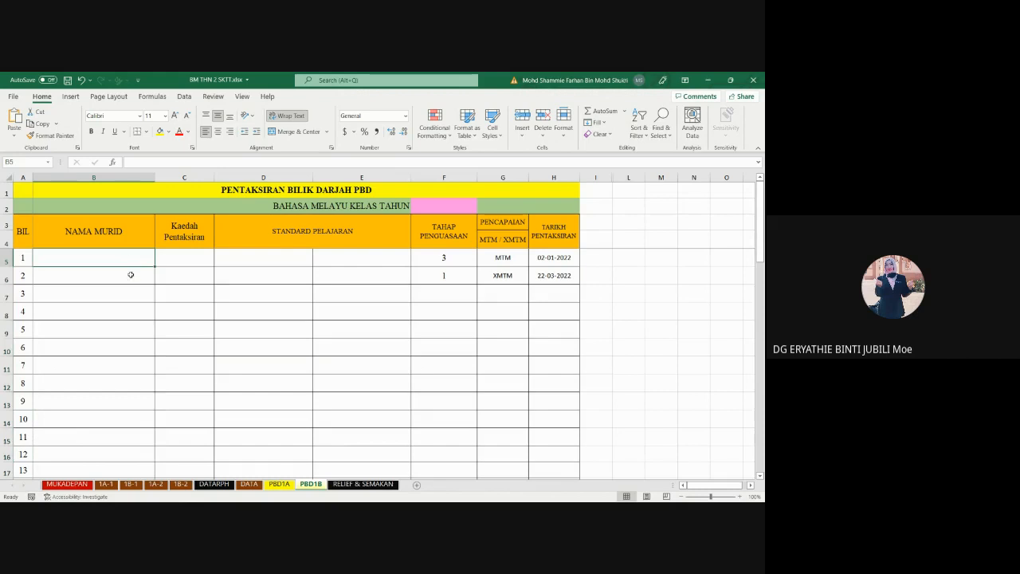
key("Down")
key("Down")
key("Down")
key("Down")
key("Down")
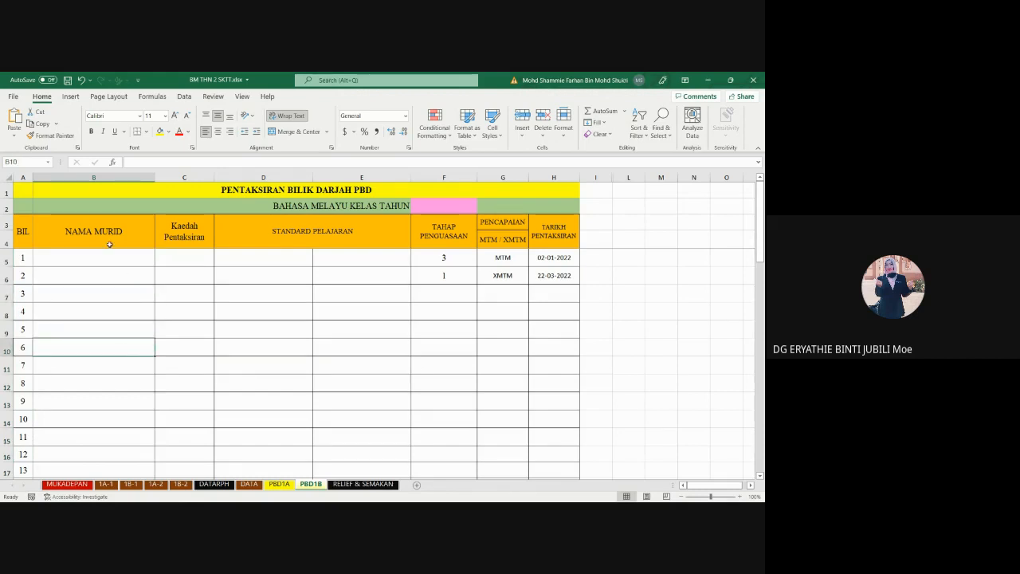
left_click_drag(109, 254, 109, 401)
left_click(185, 262)
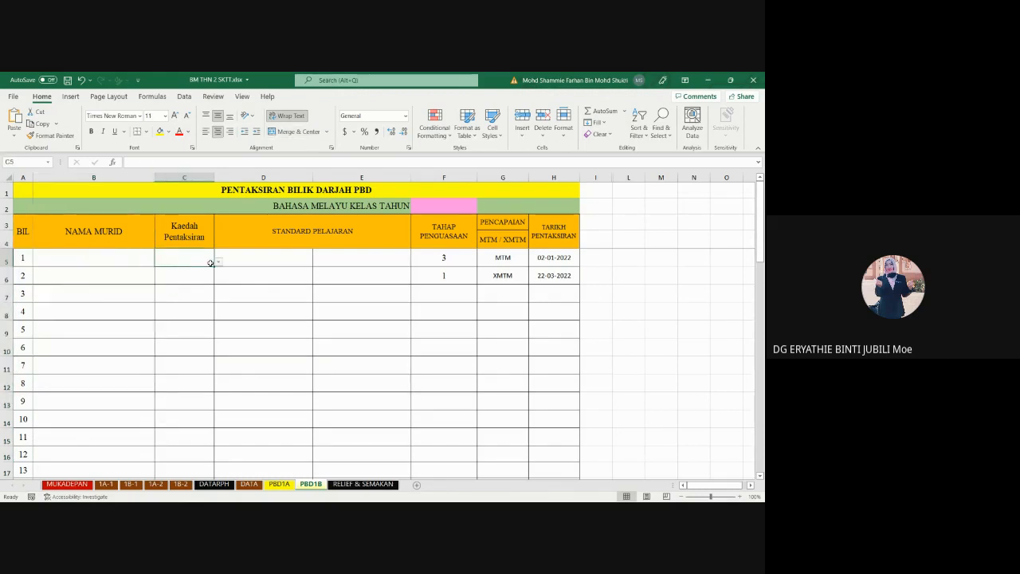
left_click(218, 262)
left_click(218, 262)
left_click(244, 261)
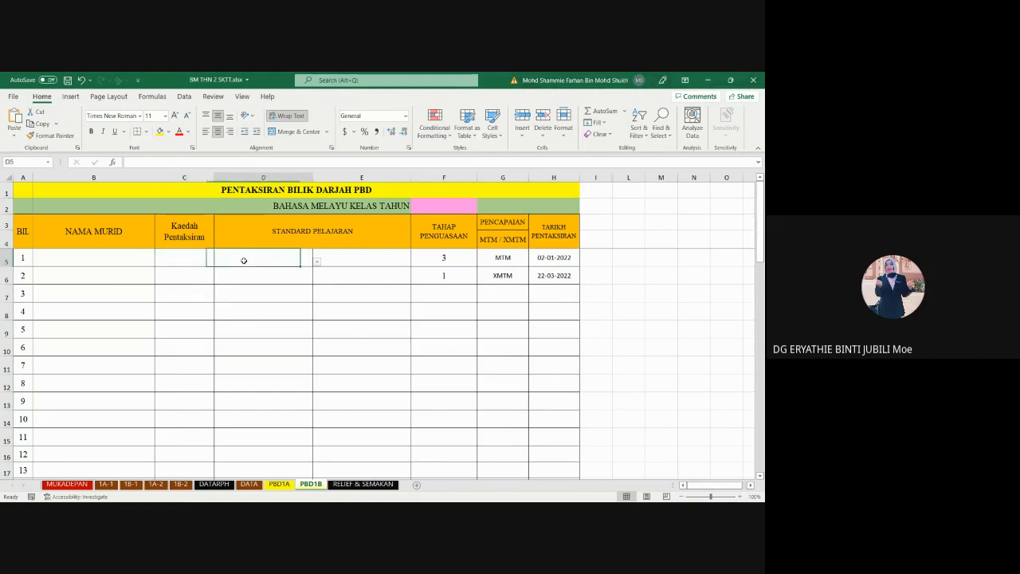
left_click(111, 271)
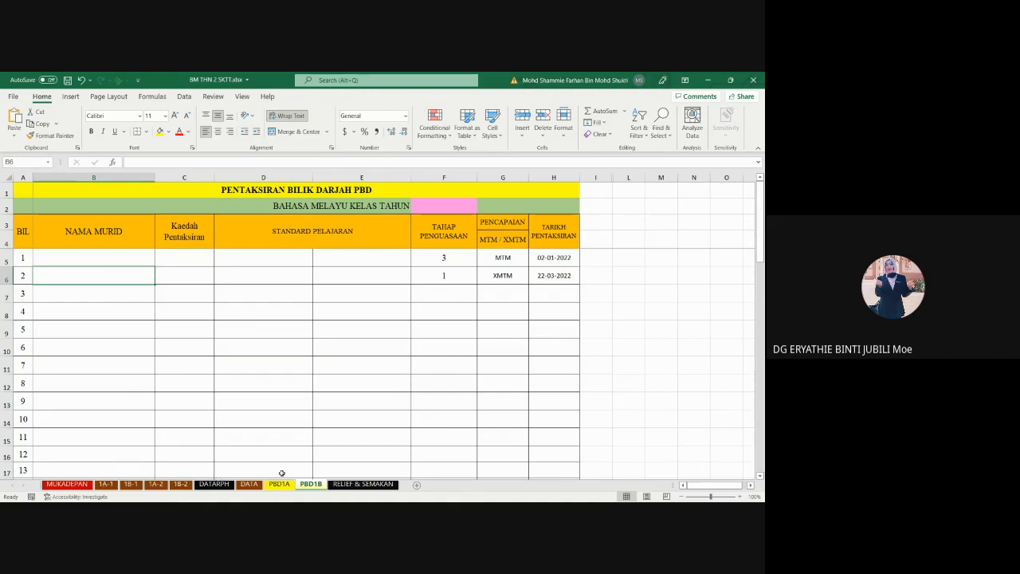
Review the workbook's cover, lesson, data, PBD and relief sheets, finishing with the standard content fields on sheet 1A-1
left_click(122, 486)
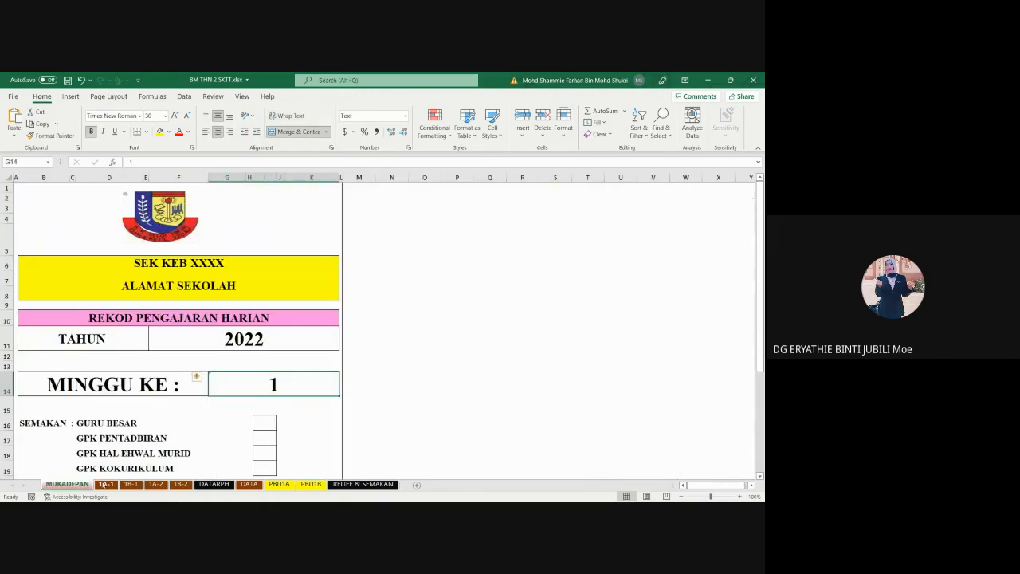
left_click(214, 484)
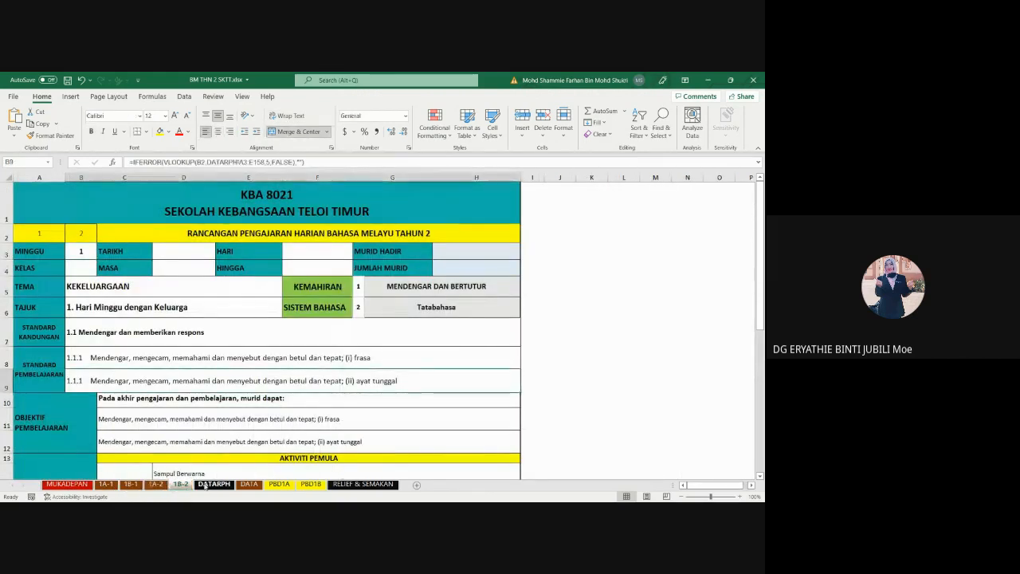
left_click(248, 484)
left_click(280, 485)
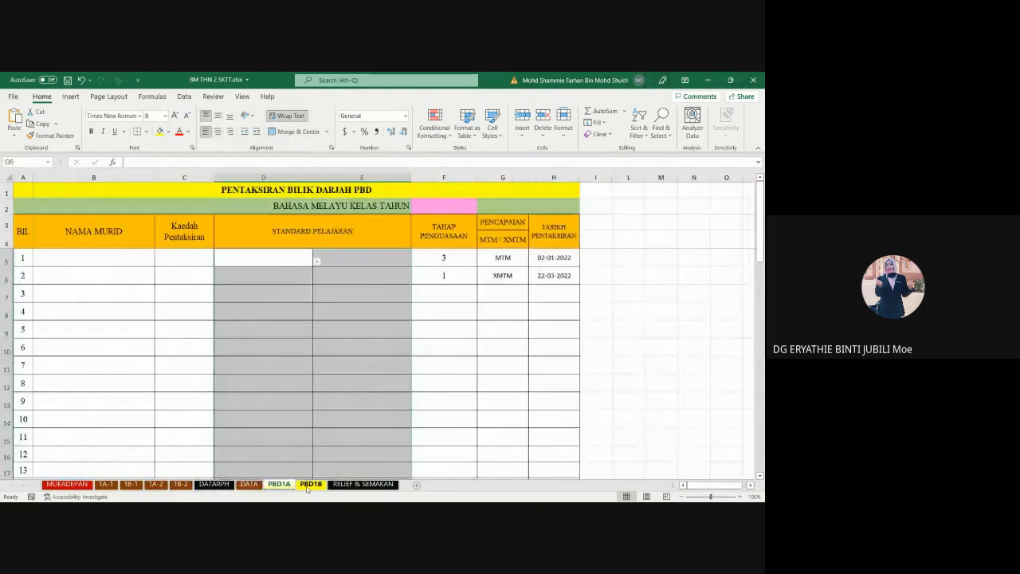
left_click(310, 485)
left_click(362, 485)
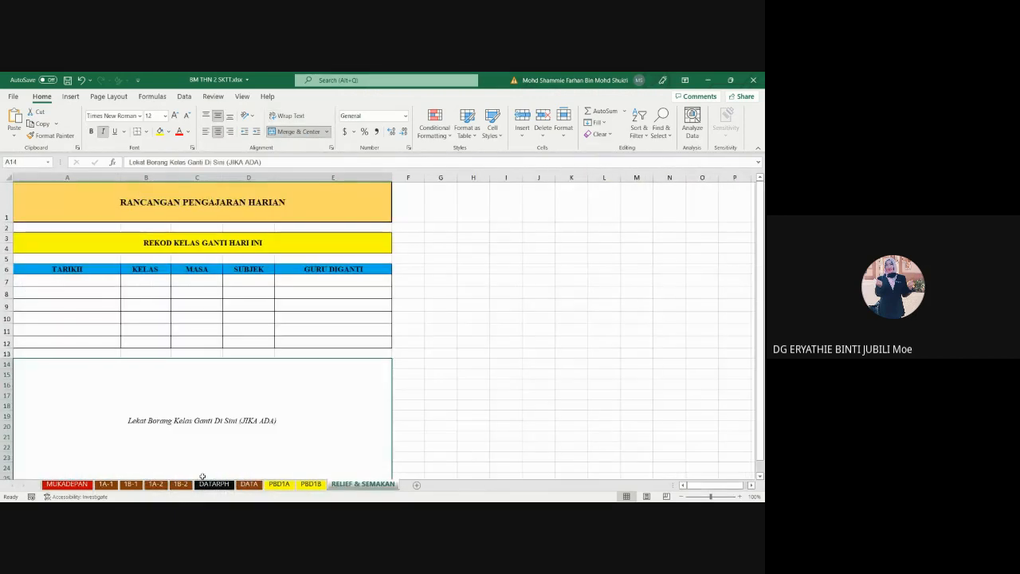
left_click(106, 485)
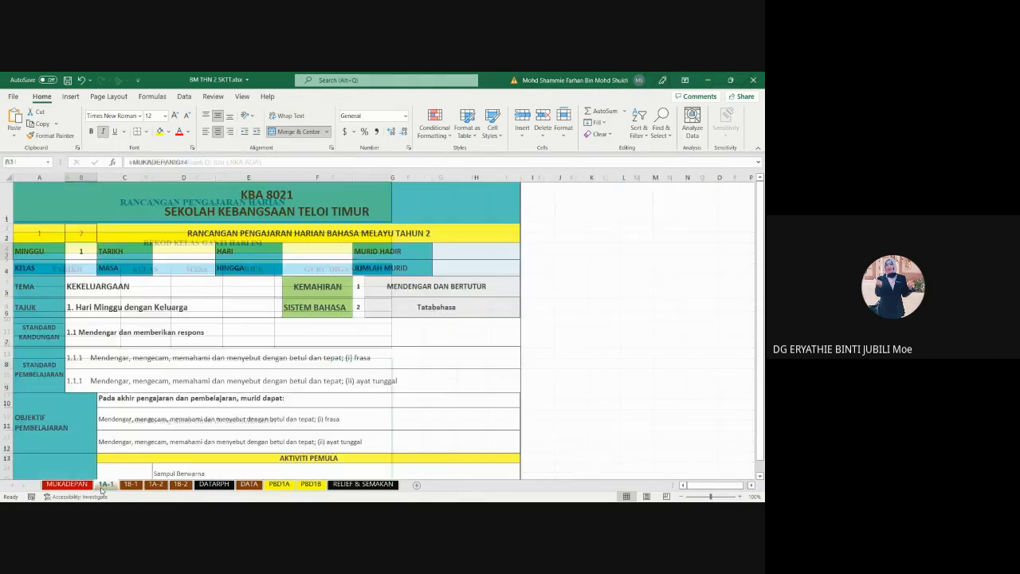
left_click(77, 485)
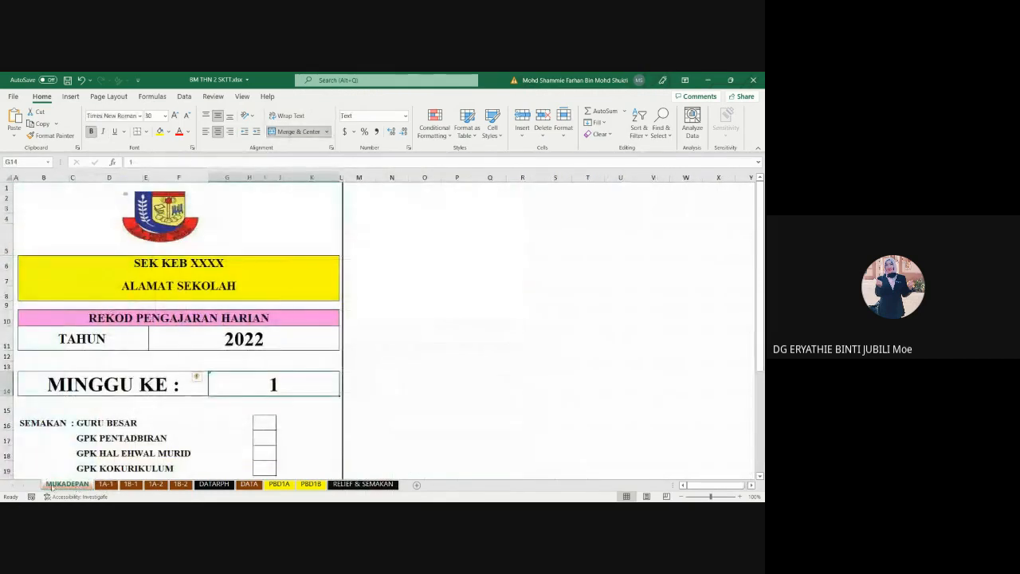
left_click(106, 484)
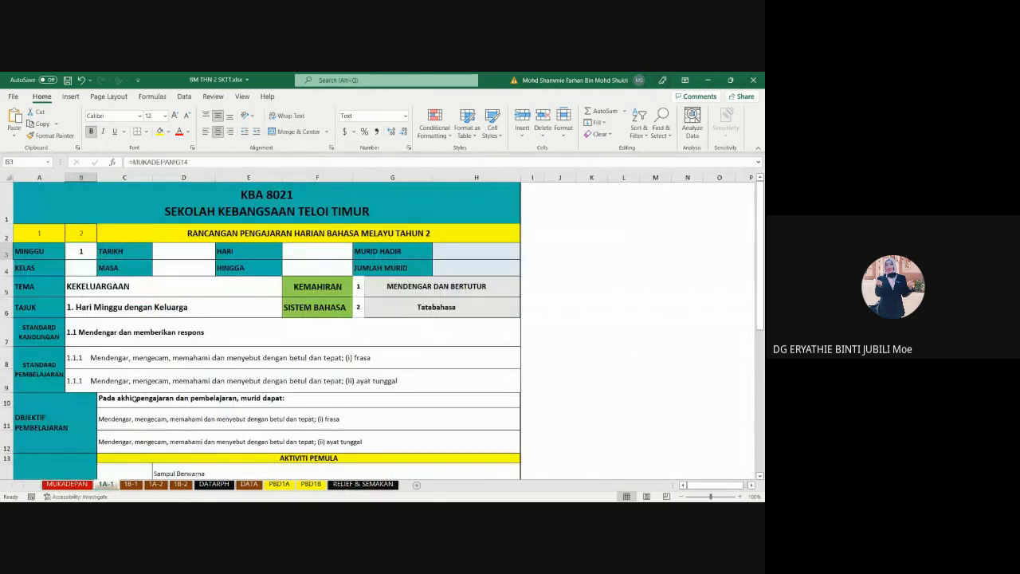
left_click(131, 485)
left_click(181, 484)
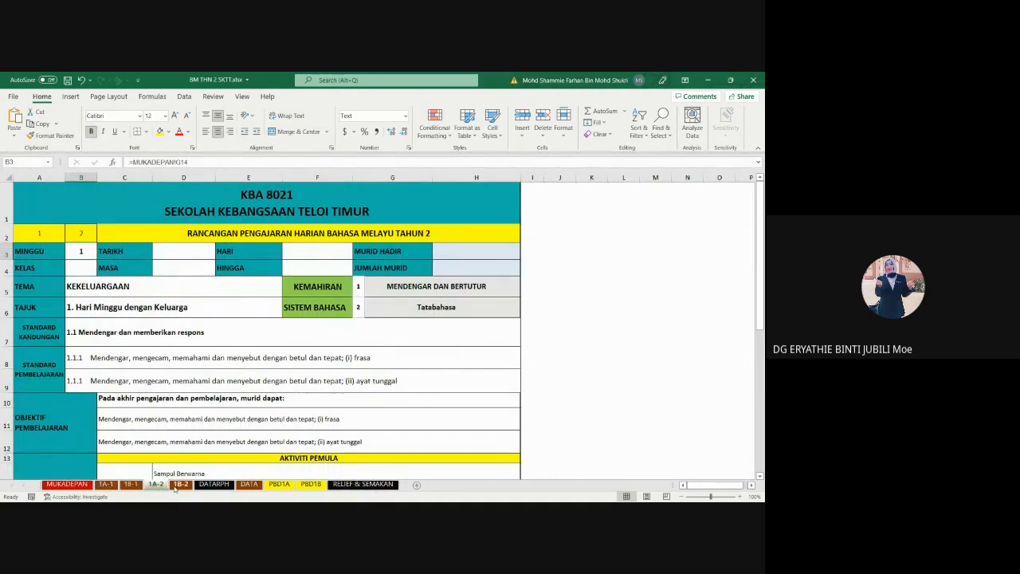
left_click(213, 484)
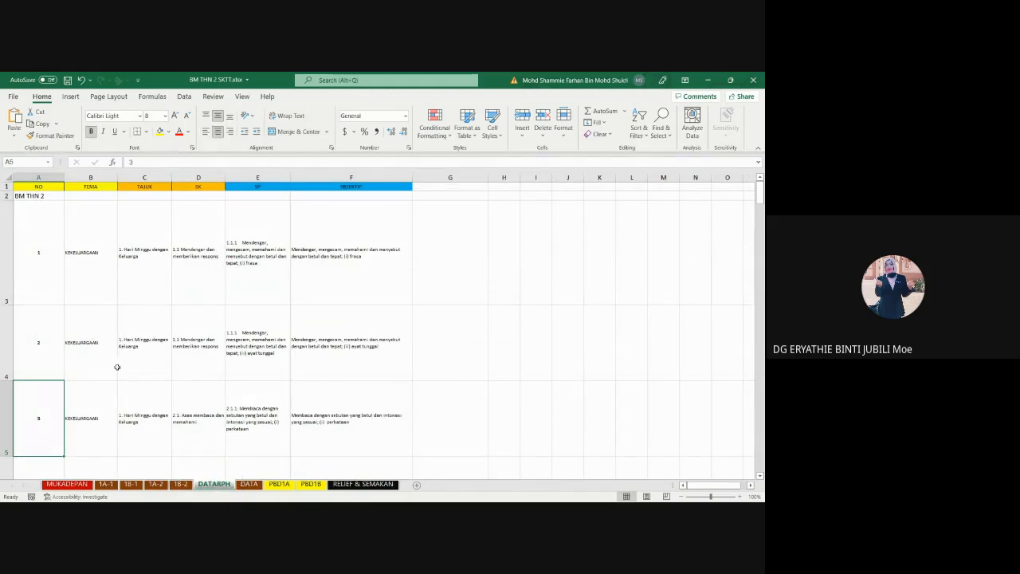
left_click(106, 483)
key("Down")
key("Down")
key("Down")
key("Down")
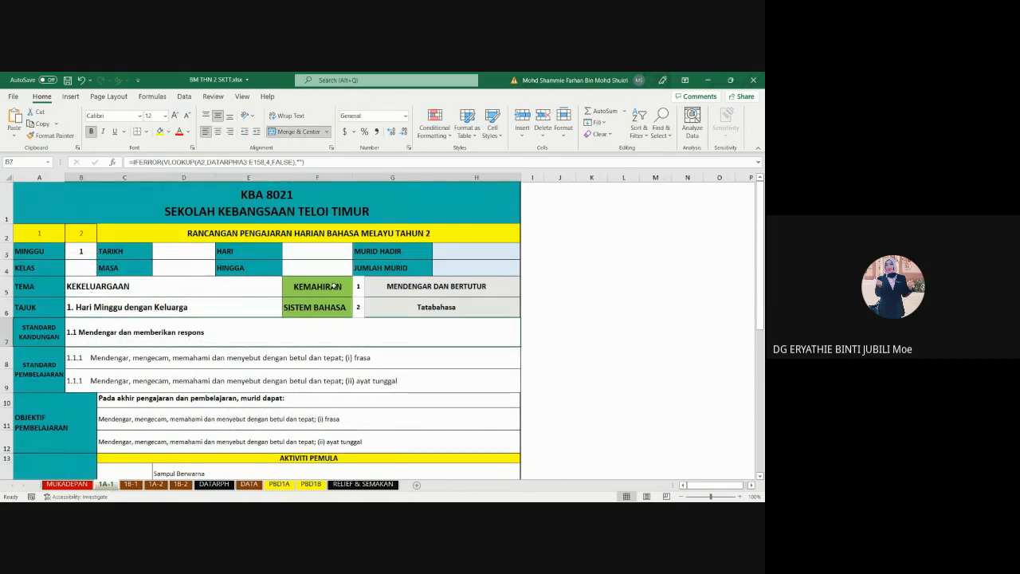
Examine the KEMAHIRAN and SISTEM BAHASA fields and the learning objectives and activities below them on sheet 1A-1
left_click(333, 284)
left_click(330, 307)
left_click(446, 288)
key("Down")
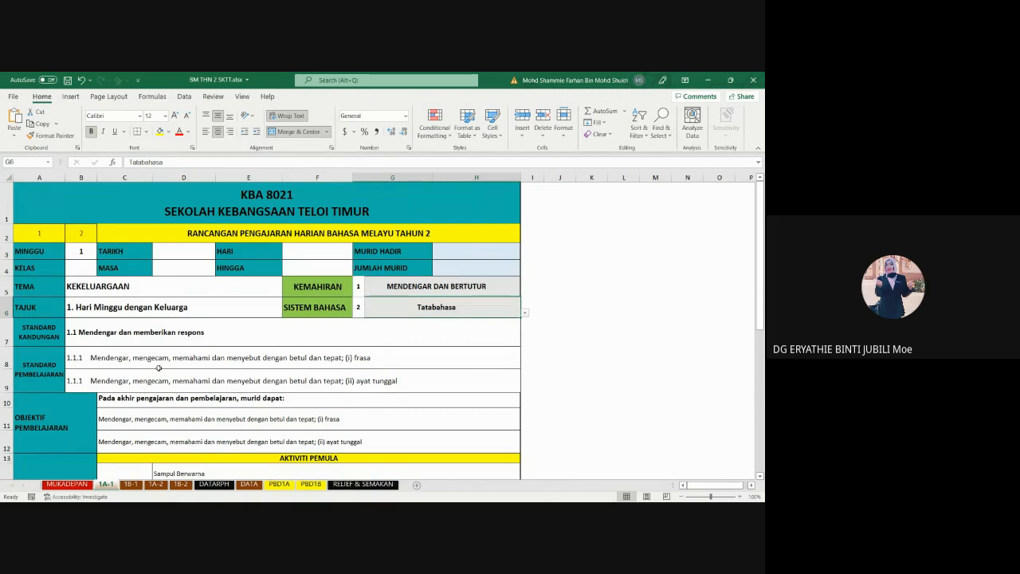
scroll(251, 370, "down", 2)
scroll(343, 286, "up", 2)
scroll(220, 281, "down", 3)
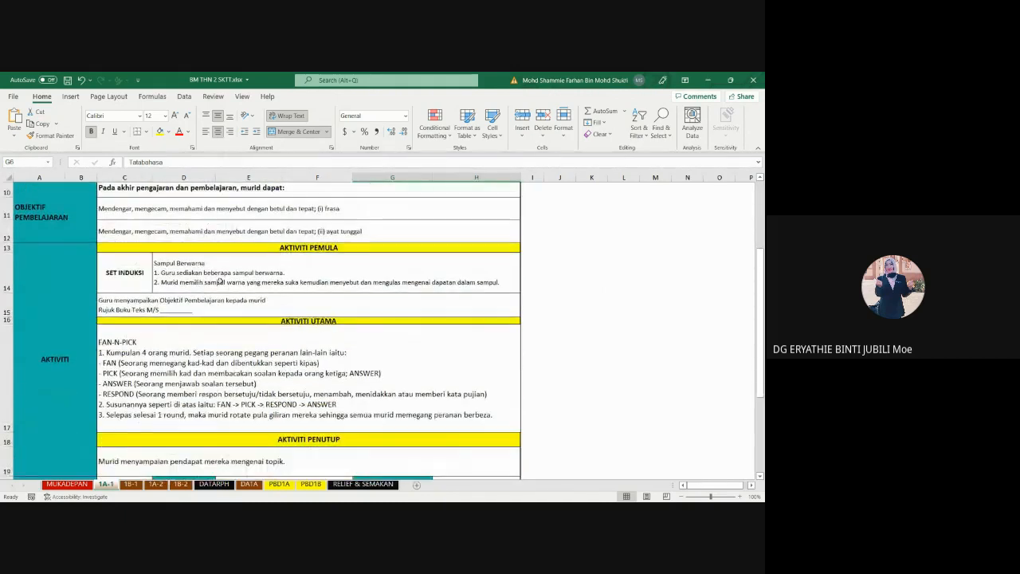
Inspect the SET INDUKSI text on sheet 1A-1 and look through the columns of the DATA sheet
left_click(220, 281)
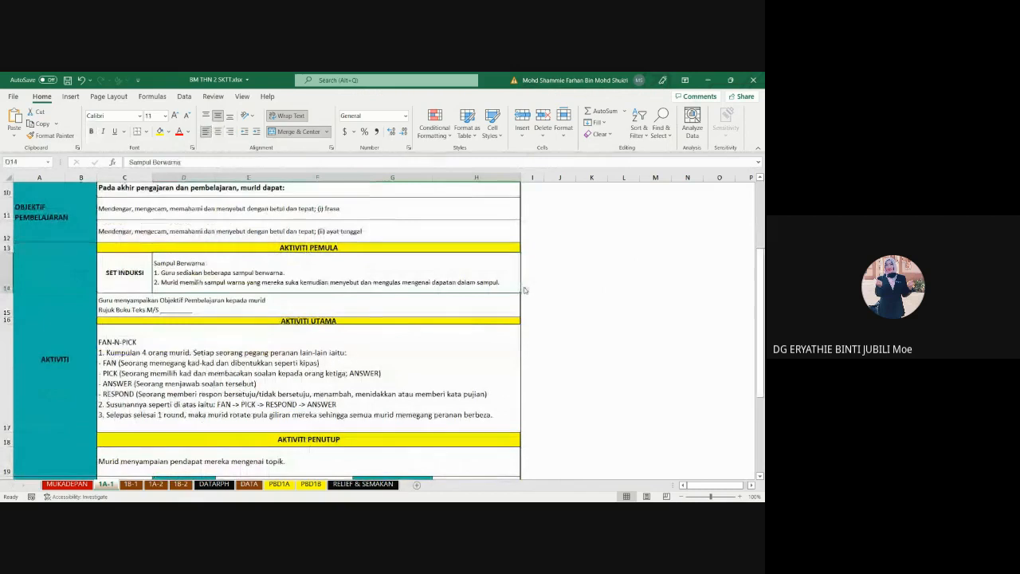
scroll(193, 274, "up", 1)
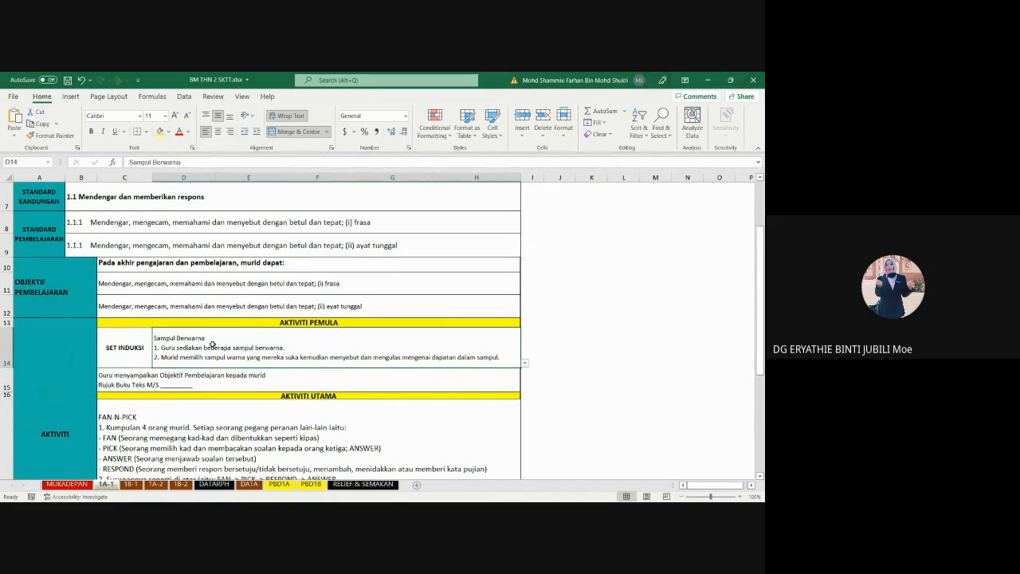
double_click(212, 346)
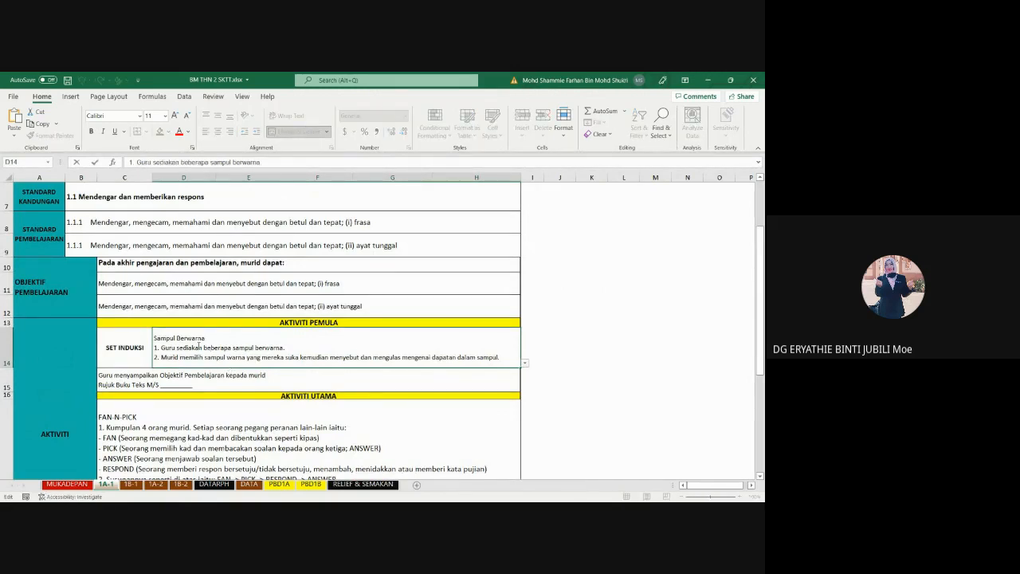
left_click(570, 336)
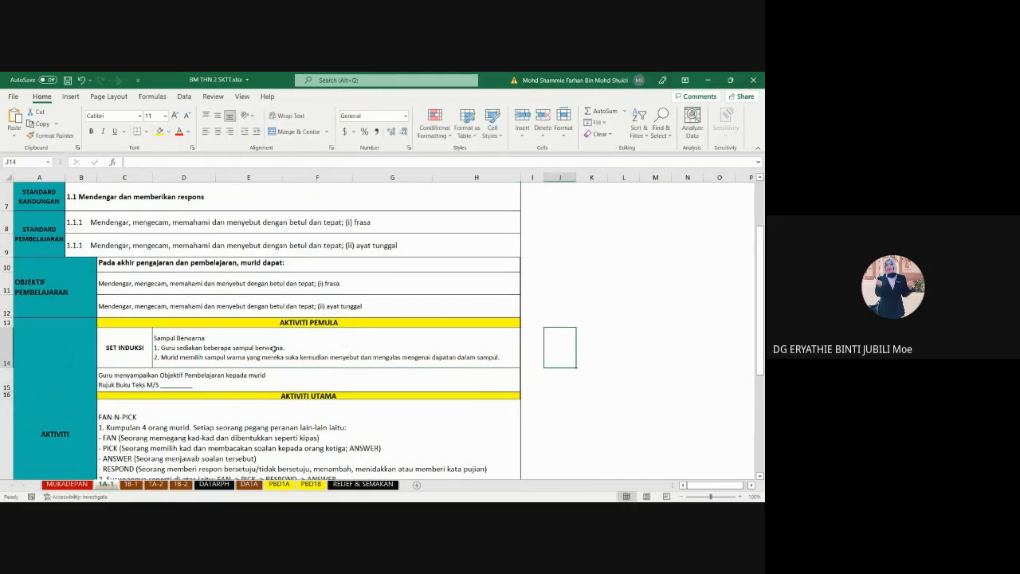
left_click(275, 348)
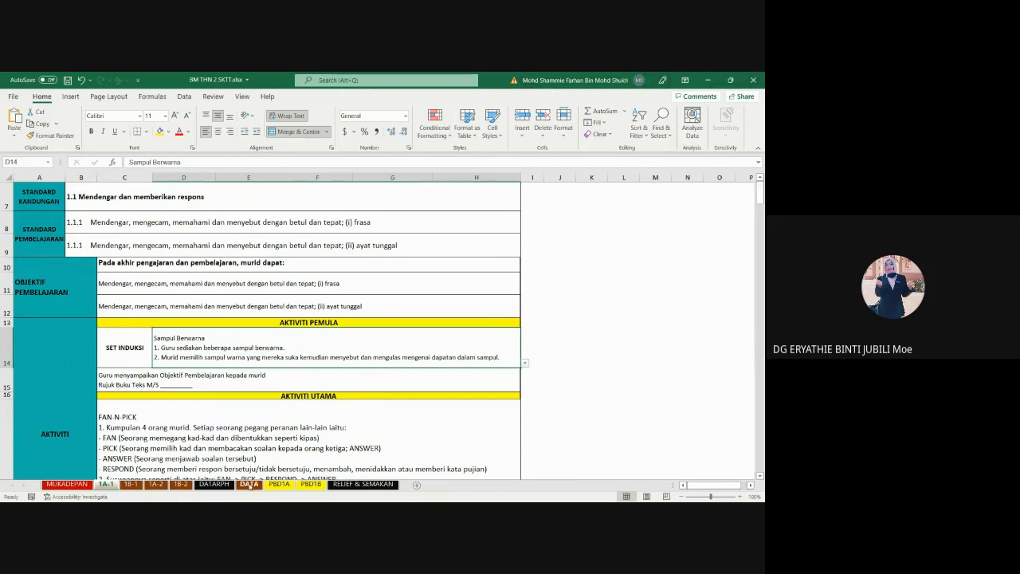
left_click(249, 484)
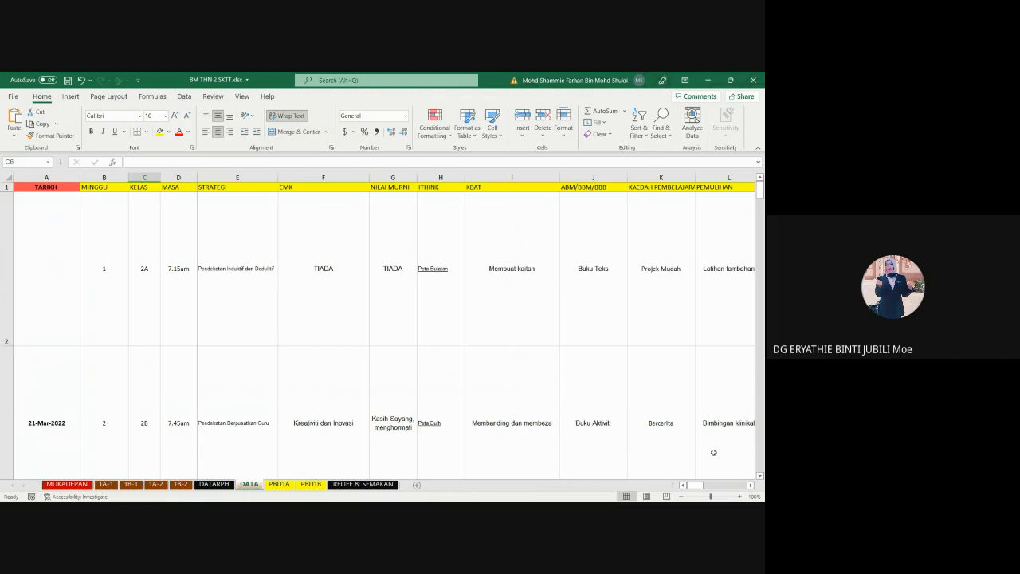
mouse_move(695, 485)
left_mouse_down()
mouse_move(732, 491)
mouse_move(712, 484)
left_mouse_up()
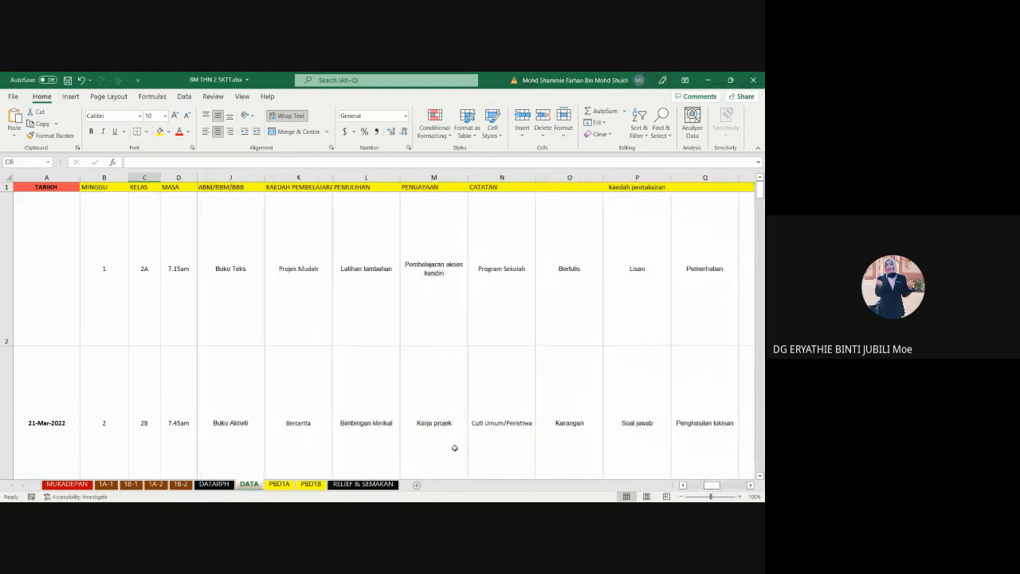
Open the SET INDUKSI cell on sheet 1B-2 for editing, inspect its lines, and leave it
left_click(181, 483)
scroll(382, 412, "down", 2)
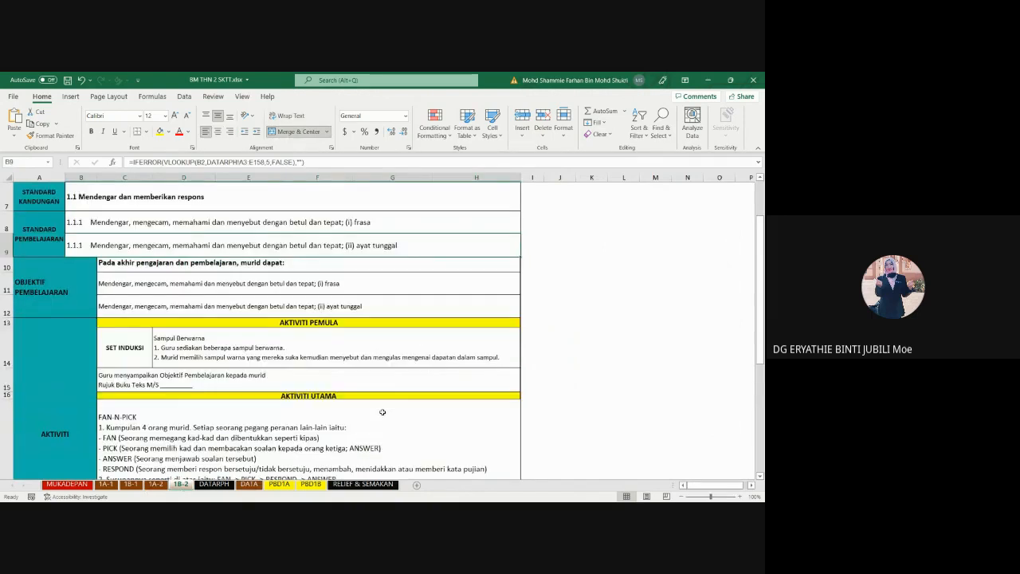
left_click(437, 355)
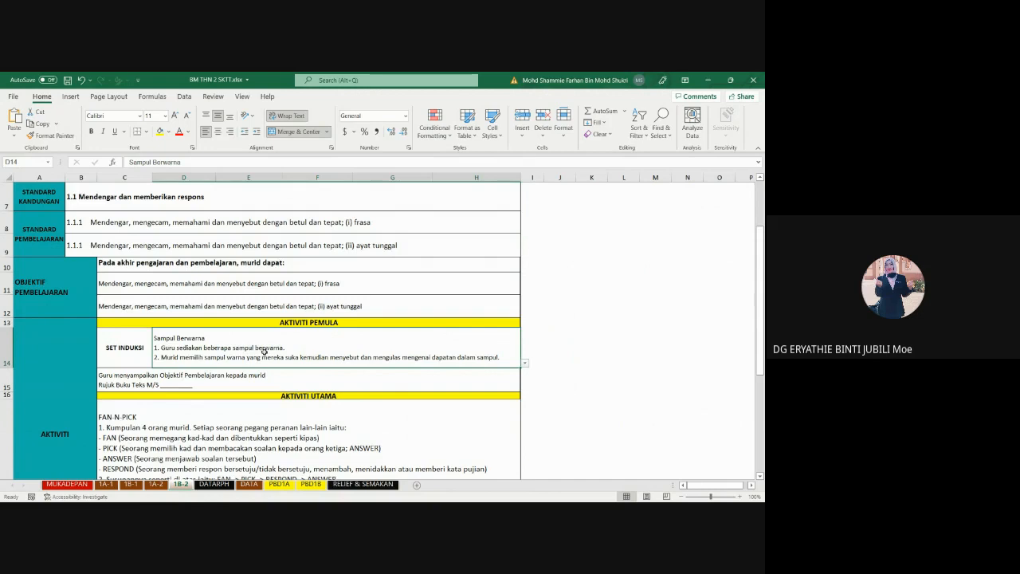
double_click(262, 348)
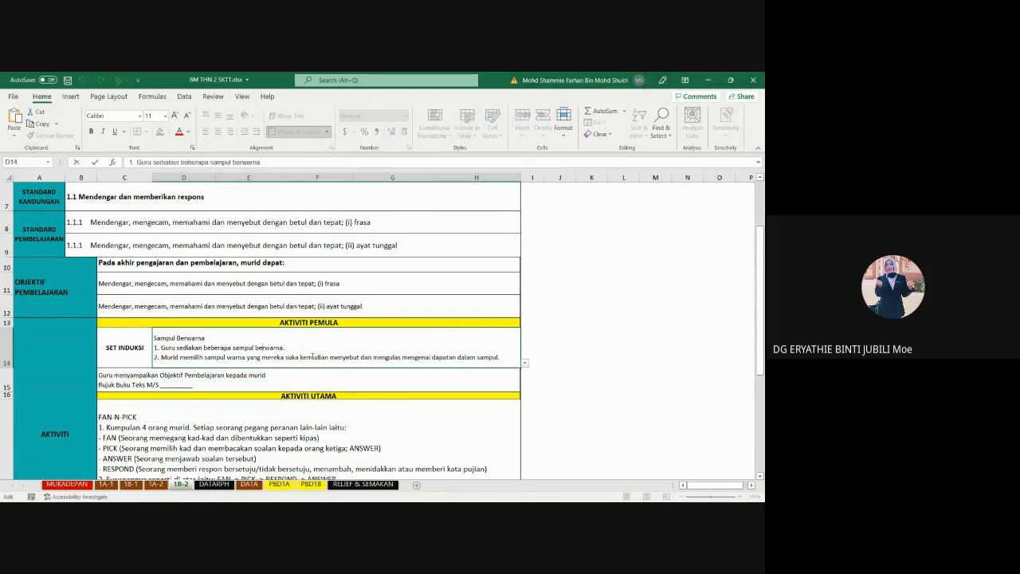
left_click(239, 356)
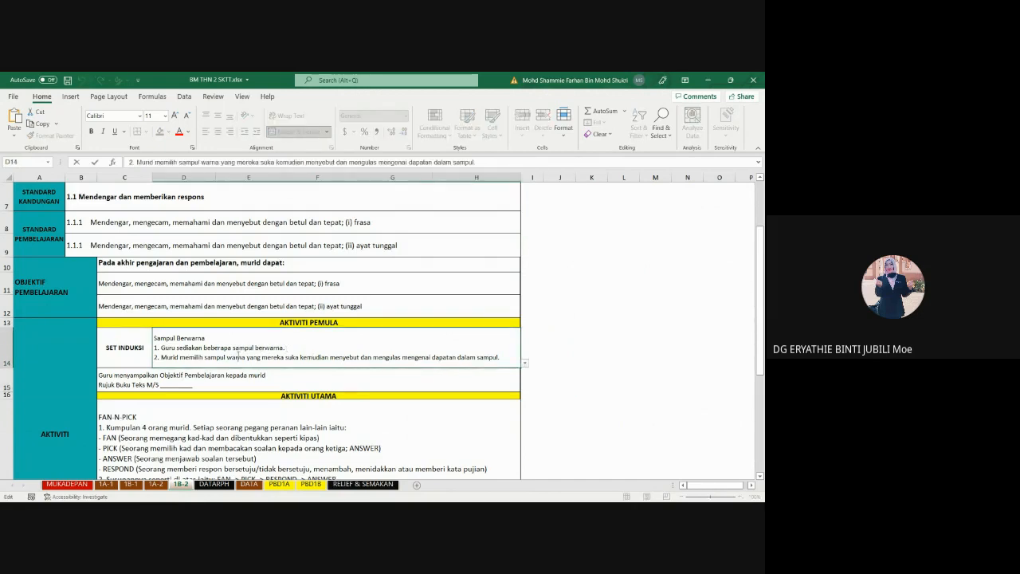
left_click(456, 345)
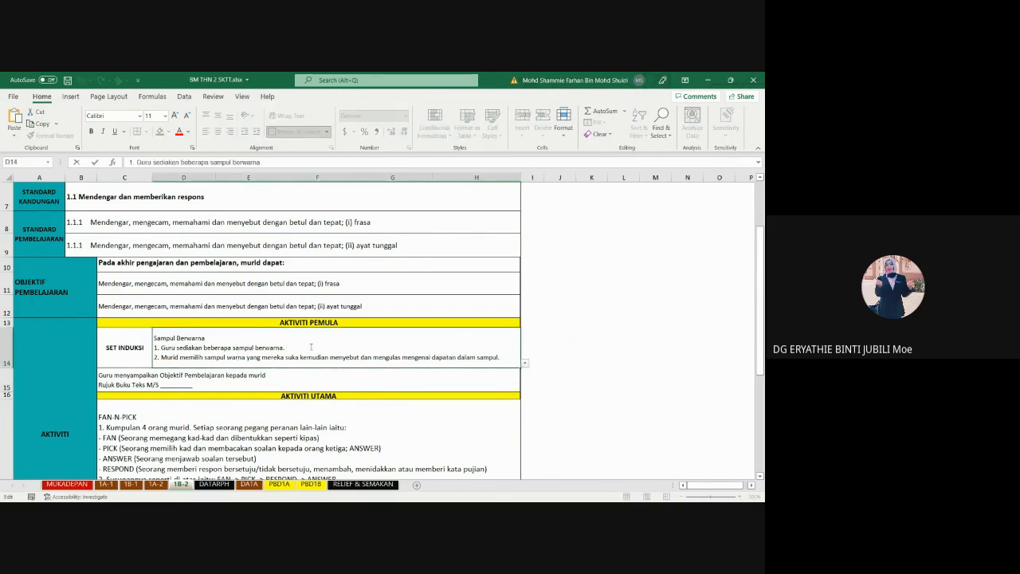
left_click(559, 338)
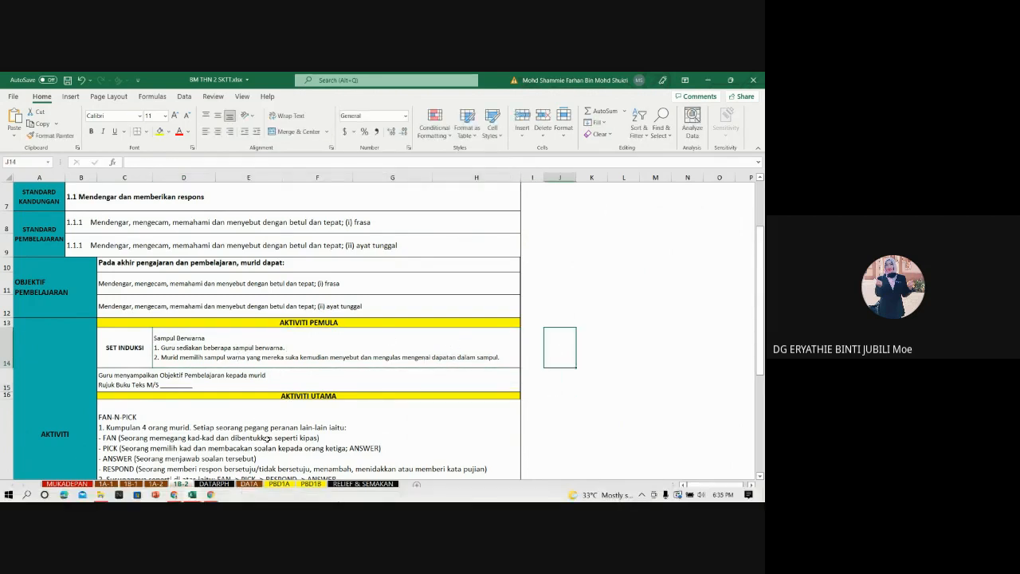
Examine the AKTIVITI UTAMA text on sheet 1B-2, opening its cell for editing and leaving it
scroll(124, 365, "down", 1)
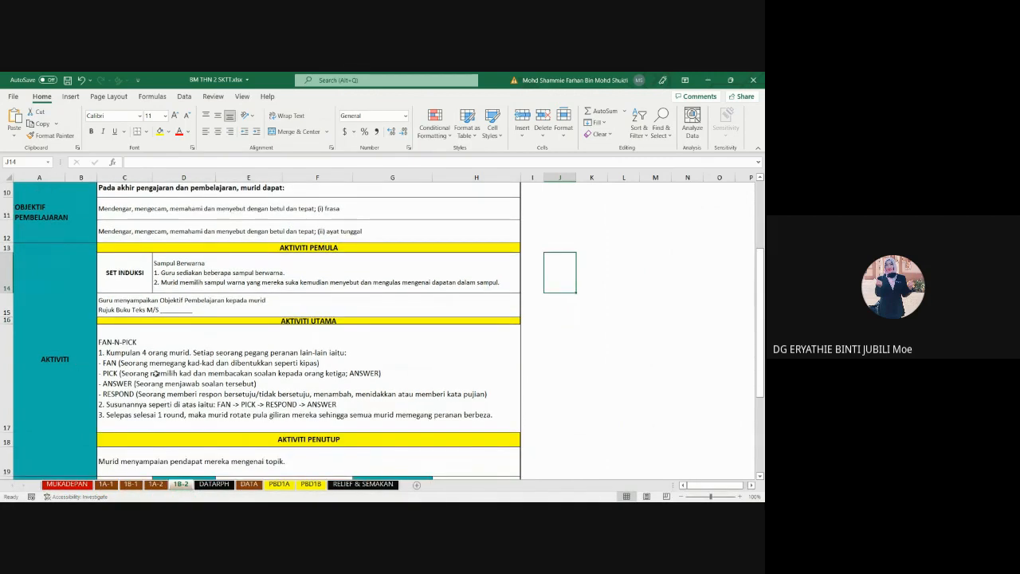
left_click(155, 373)
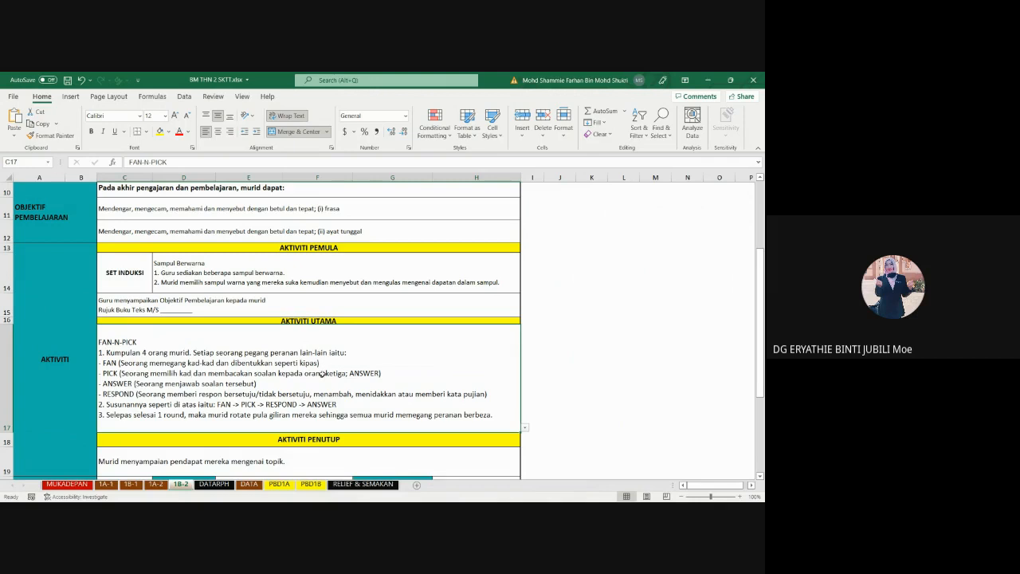
double_click(364, 371)
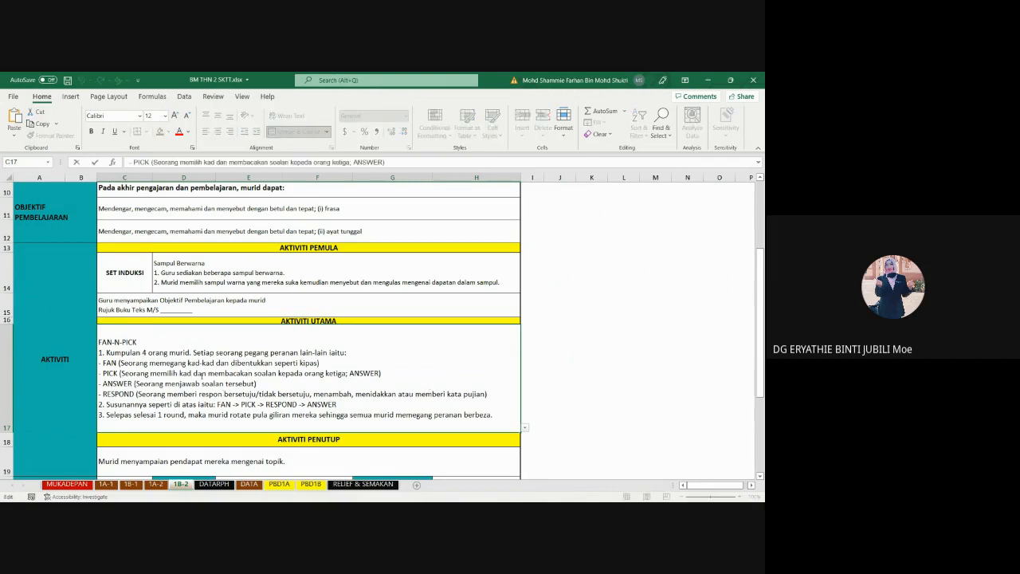
left_click(532, 388)
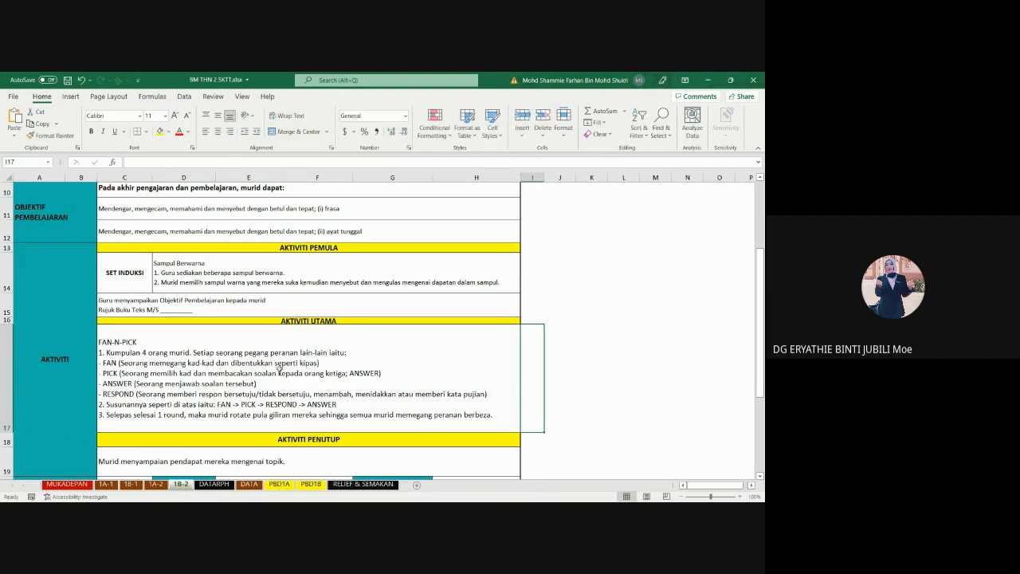
scroll(306, 372, "up", 1)
scroll(226, 426, "down", 1)
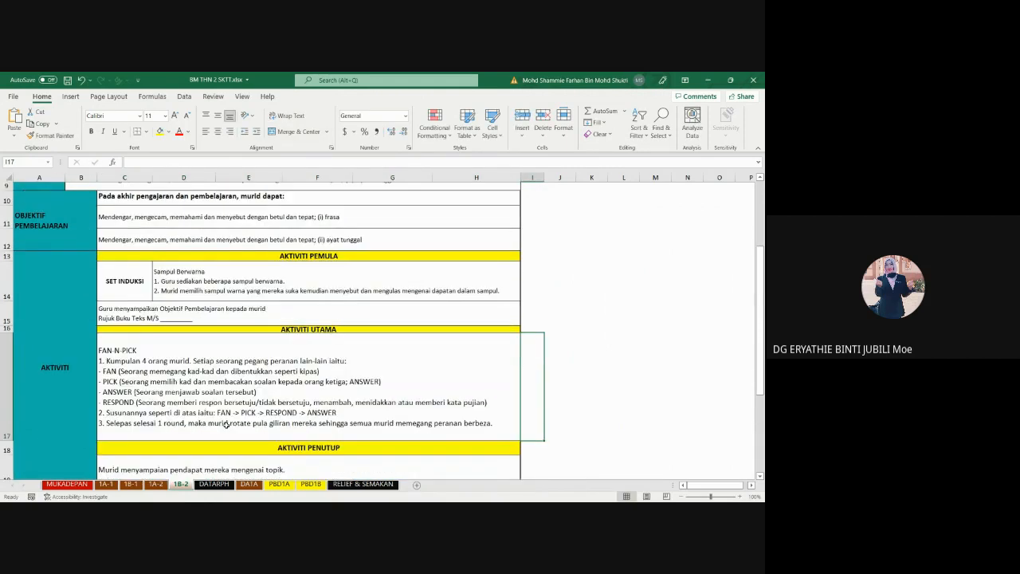
left_click(228, 395)
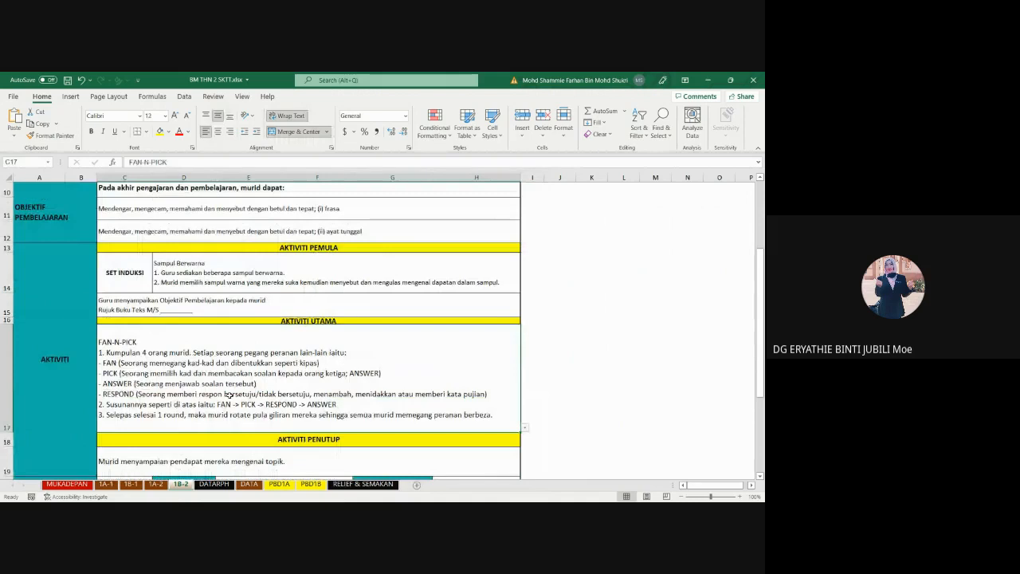
scroll(209, 386, "up", 1)
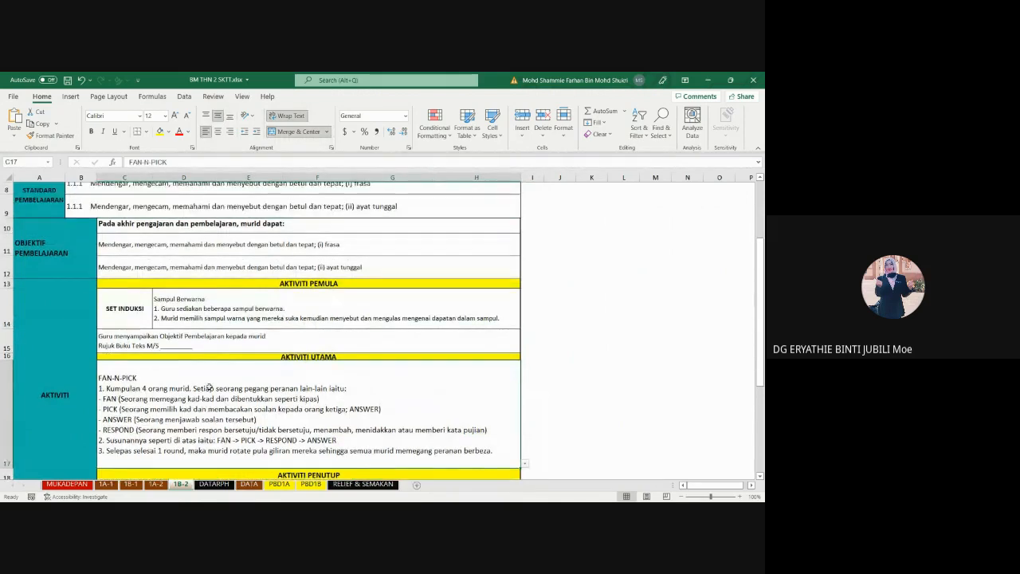
scroll(416, 429, "down", 1)
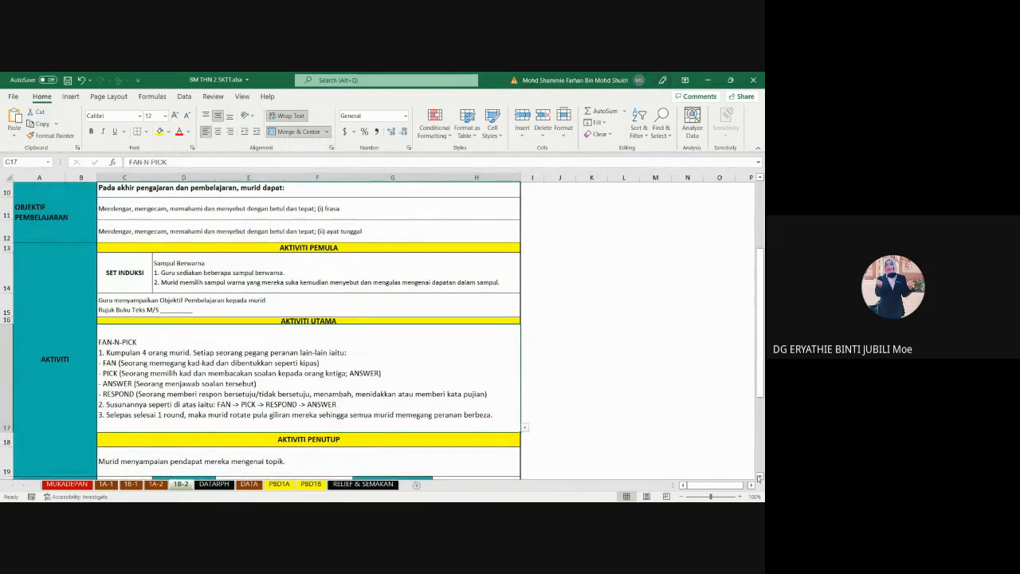
scroll(759, 477, "down", 2)
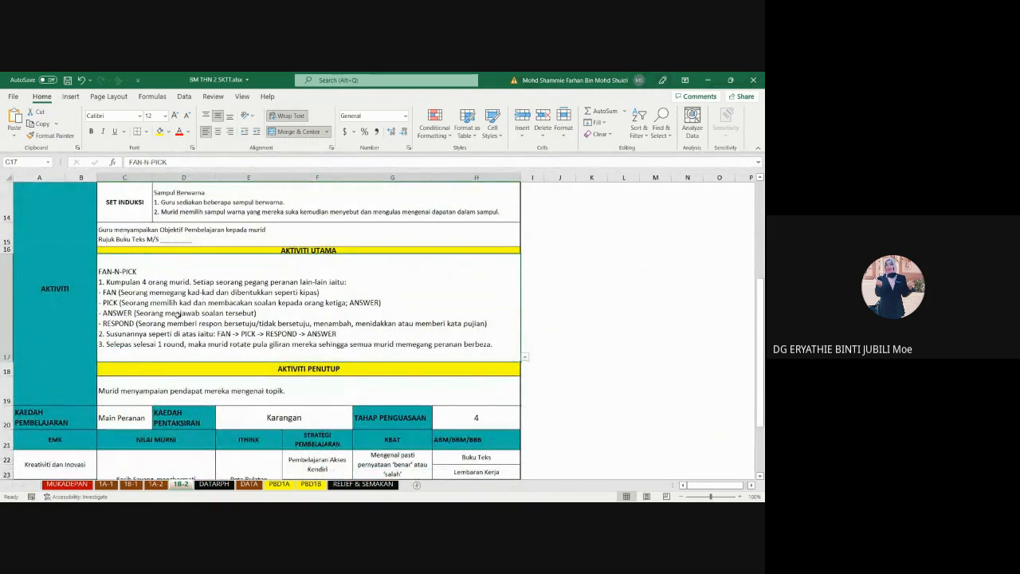
View the available choices for AKTIVITI PENUTUP on sheet 1B-2 and open its cell for editing
left_click(217, 391)
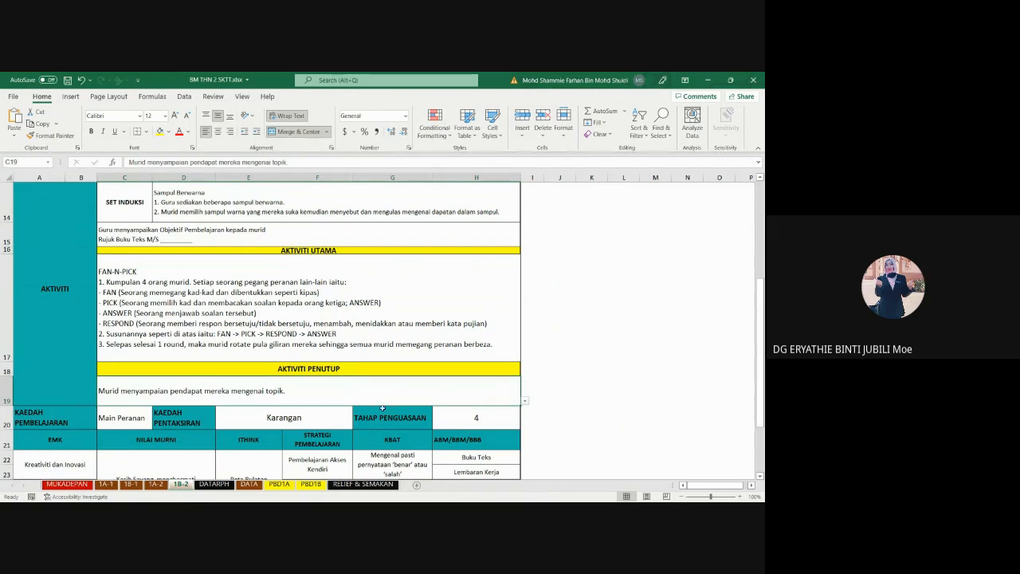
left_click(525, 402)
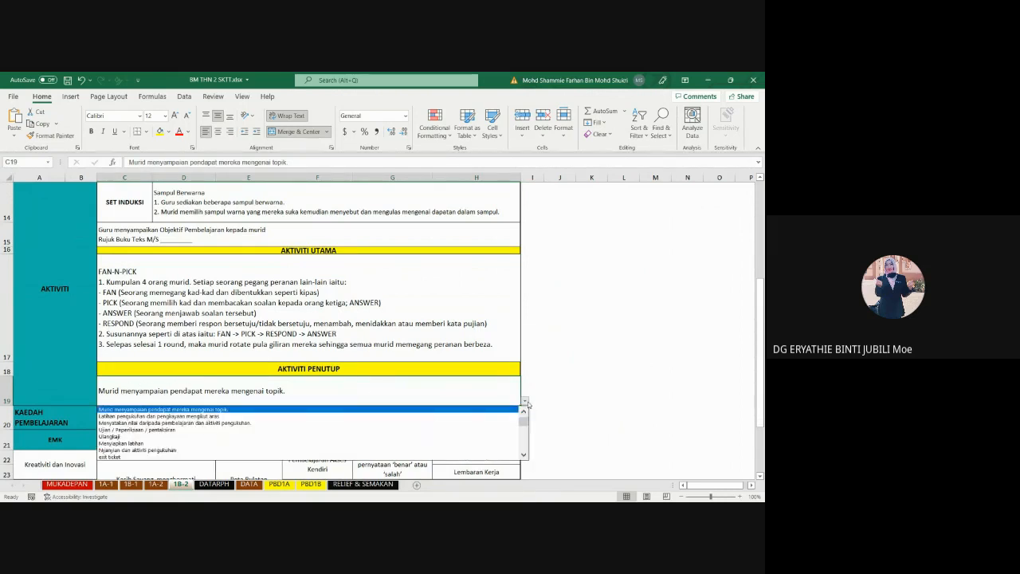
left_click(455, 391)
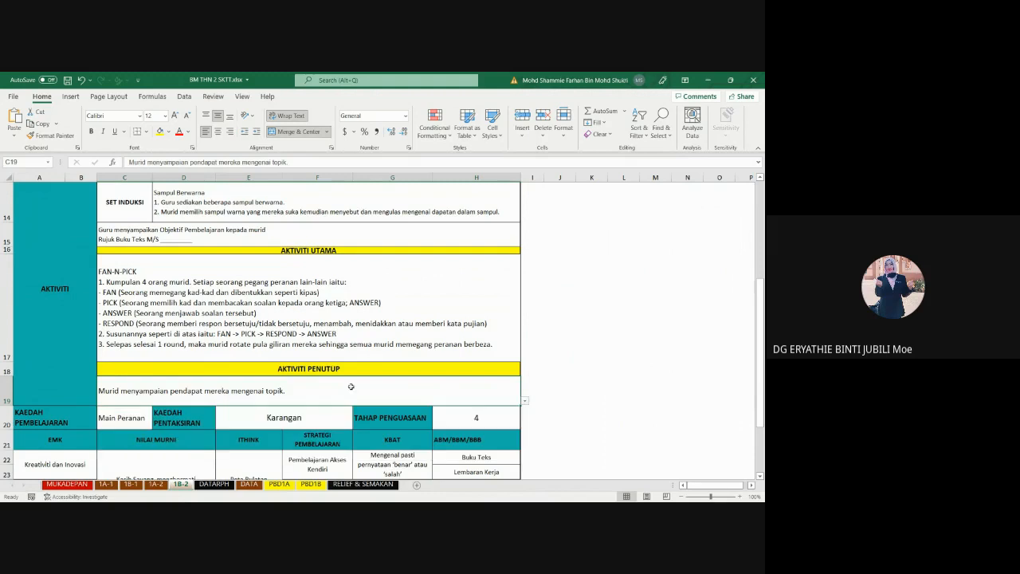
double_click(311, 385)
left_click(616, 402)
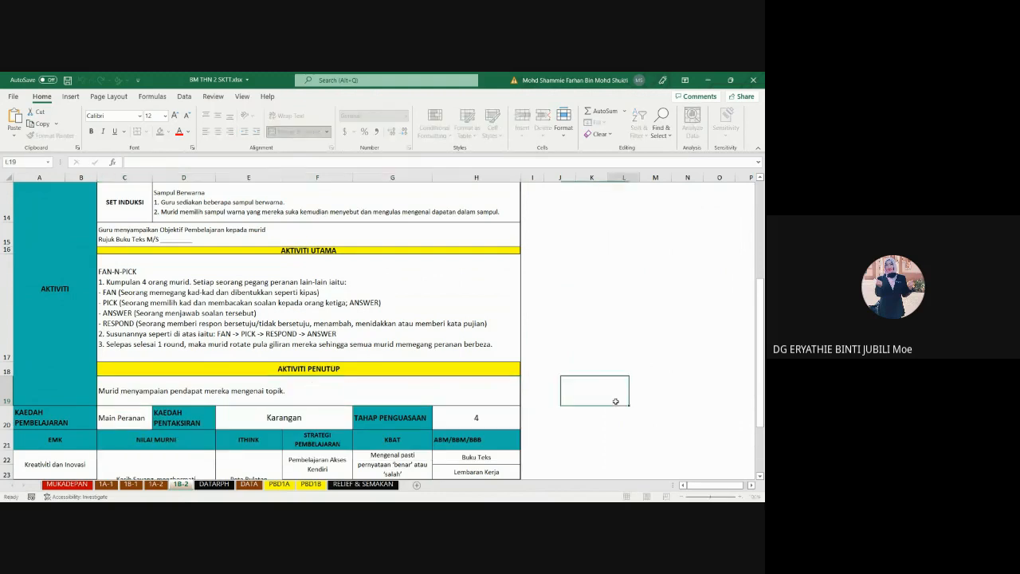
Examine the KELAS and MASA columns and the SET INDUKSI, activity, Penutup and REFLEKSI lists on the DATA sheet
left_click(250, 484)
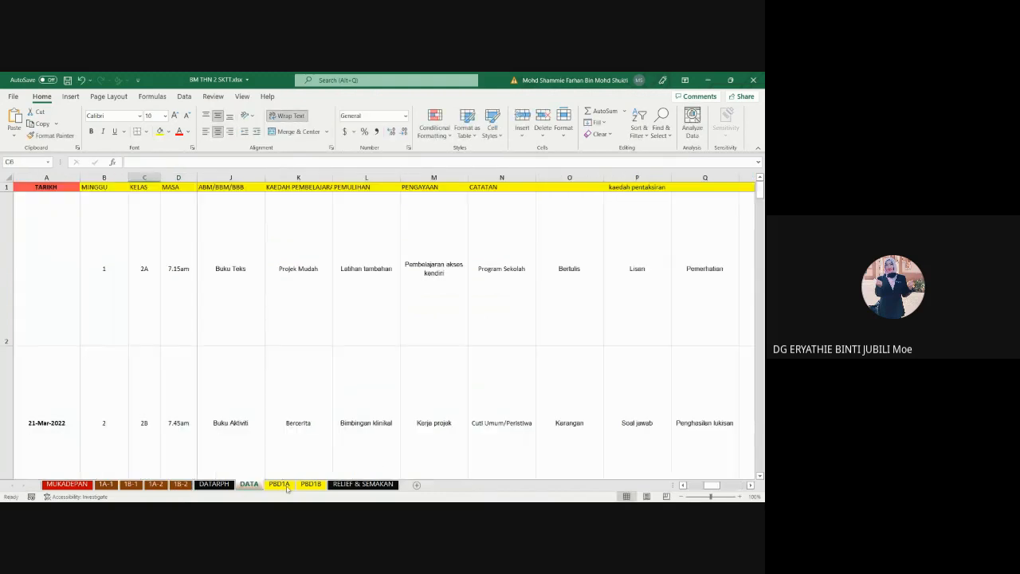
left_click(214, 484)
left_click(249, 485)
left_click_drag(711, 484, 751, 487)
left_click(147, 236)
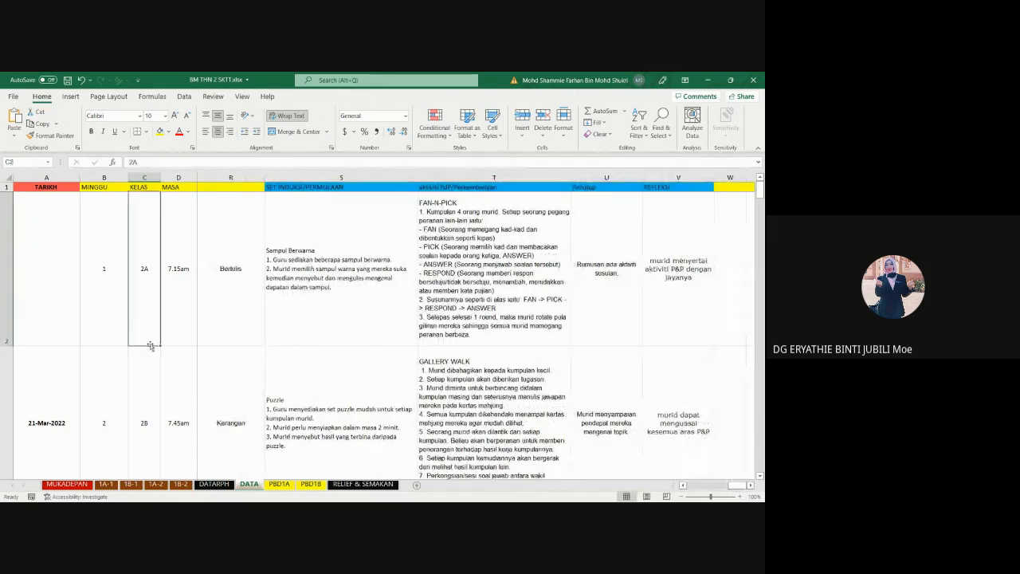
left_click(152, 379)
scroll(147, 387, "down", 3)
scroll(142, 351, "up", 3)
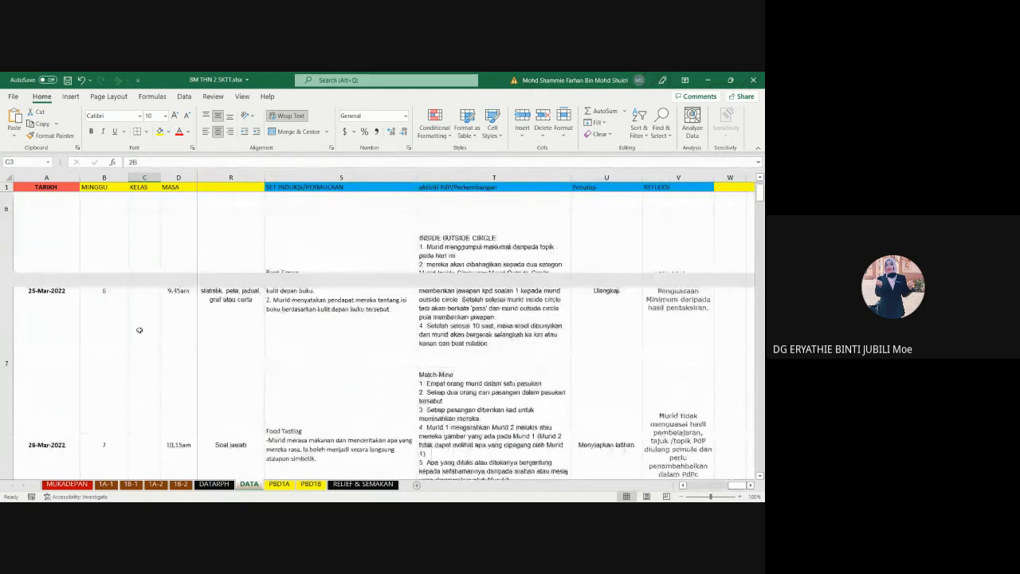
left_click(141, 176)
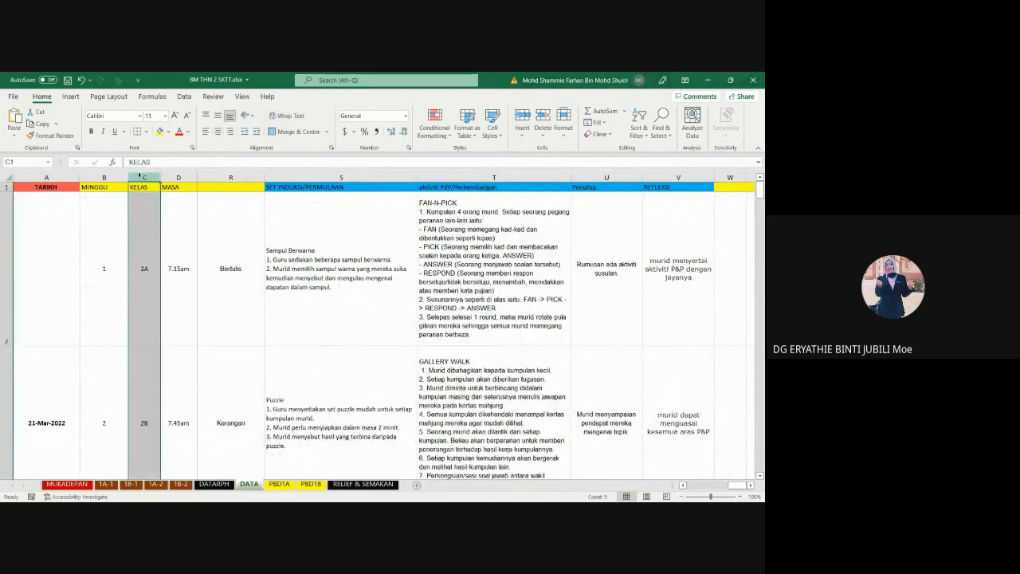
left_click(141, 219)
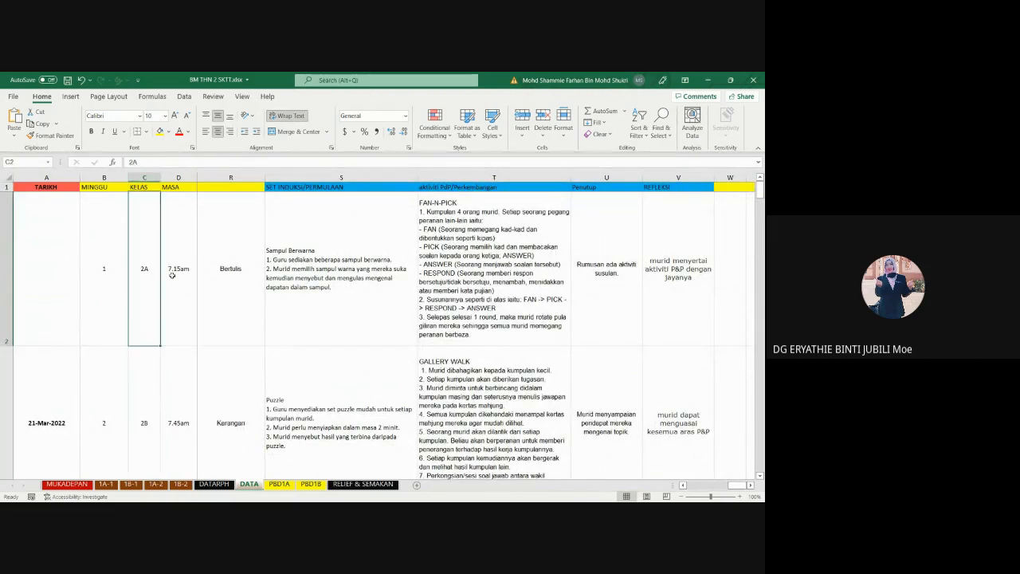
left_click(178, 177)
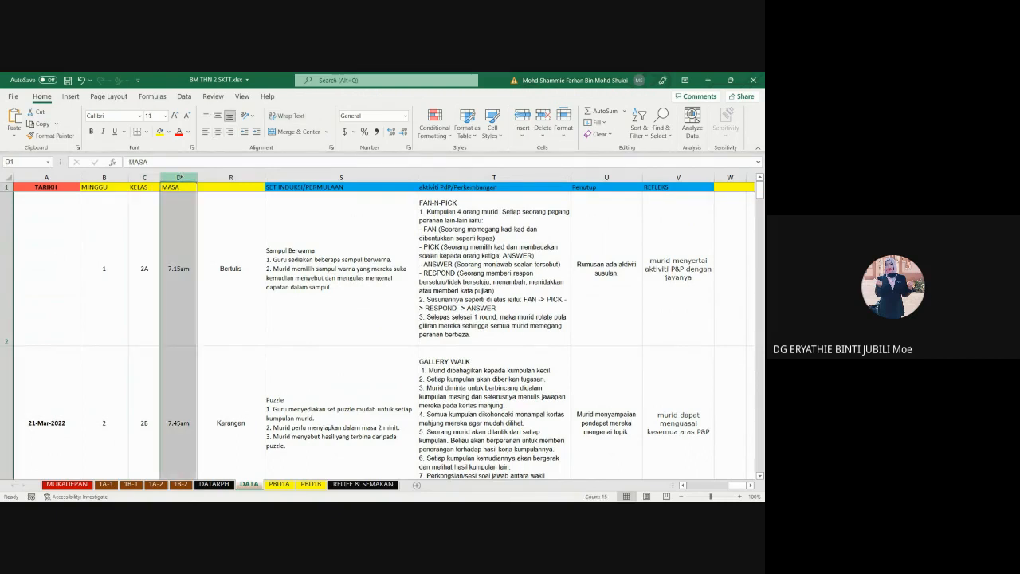
left_click(189, 234)
left_click(169, 353)
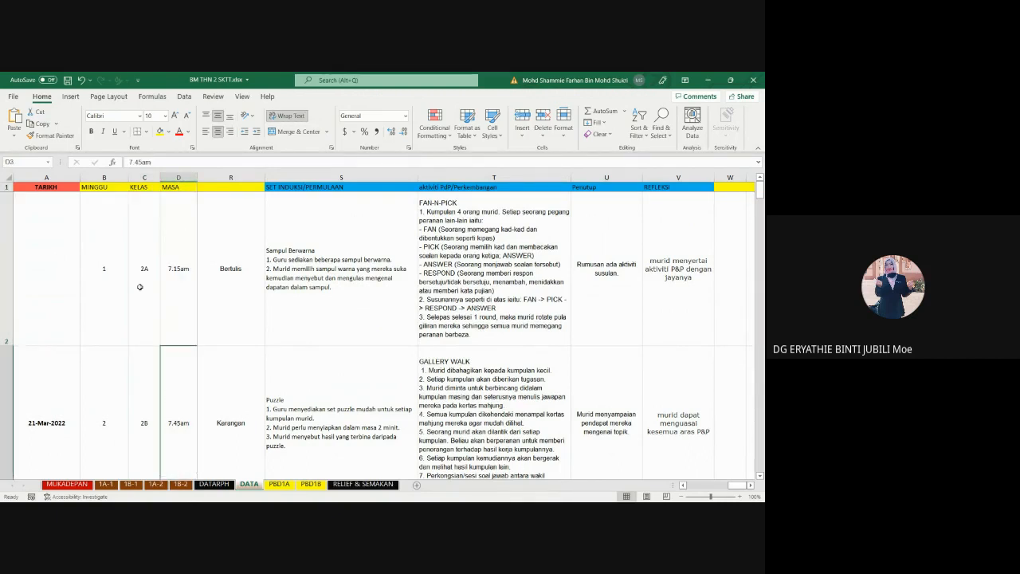
Examine the DATARPH headings, the linked TEMA, TAJUK and STANDARD fields on sheet 1A-1, and the MUKADEPAN cover
left_click(219, 485)
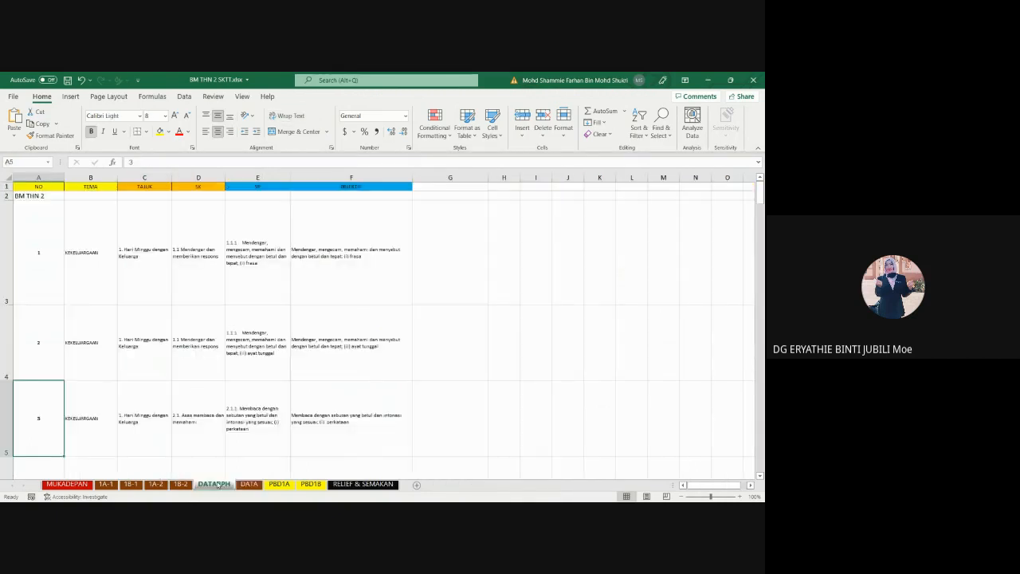
left_click(91, 185)
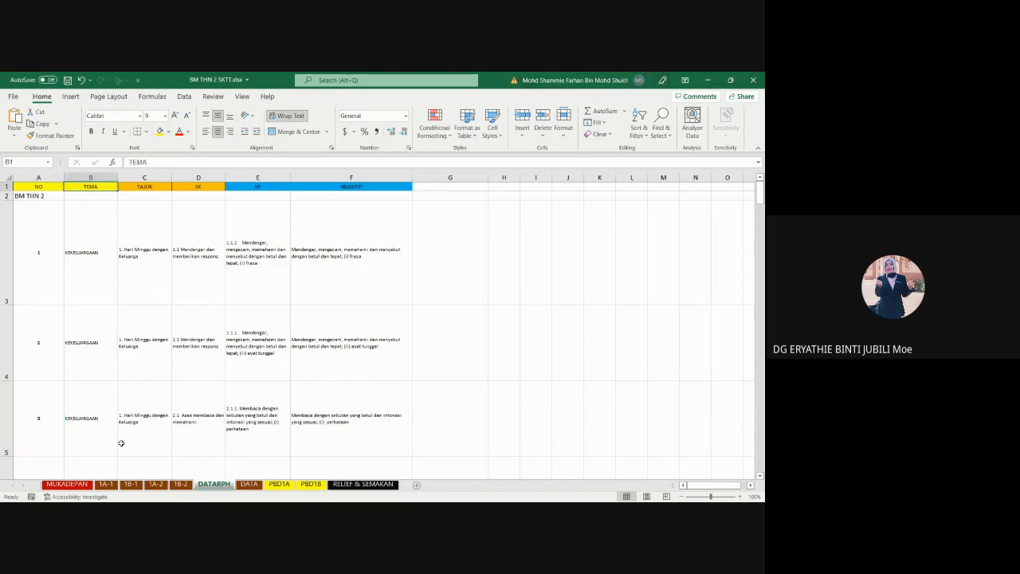
left_click(106, 484)
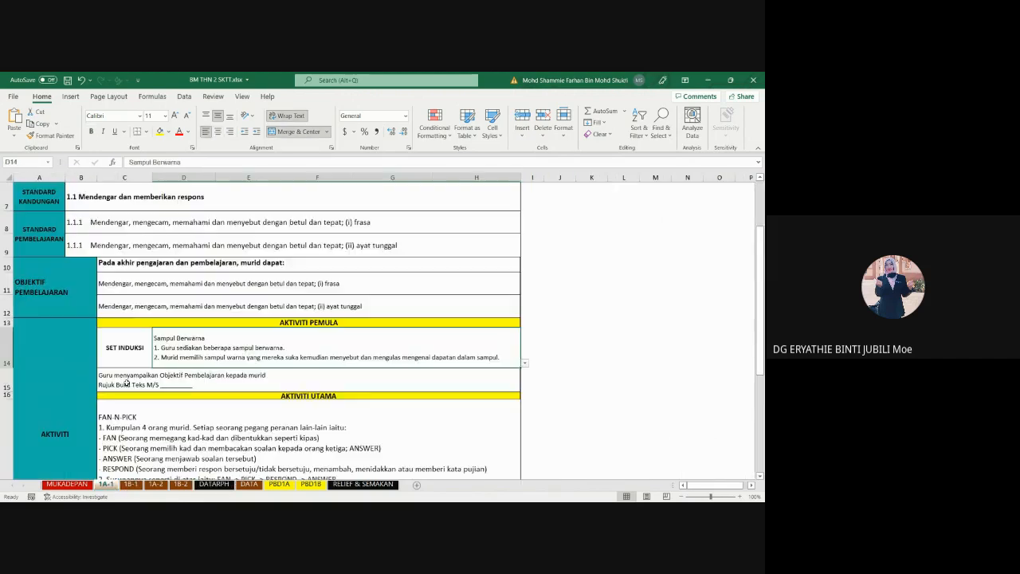
left_click(206, 242)
scroll(115, 238, "up", 2)
left_click(48, 235)
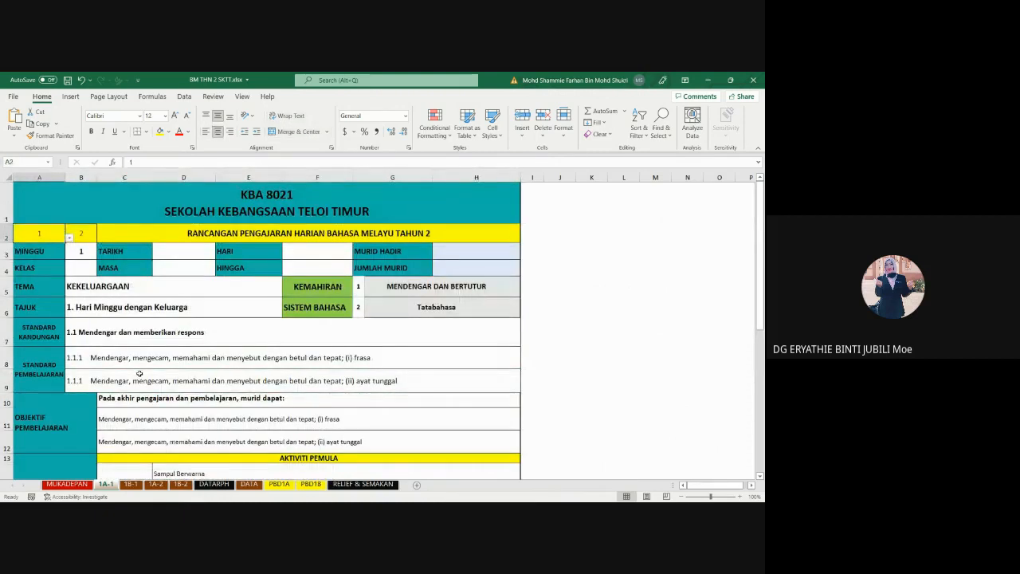
left_click(133, 336)
left_click(130, 313)
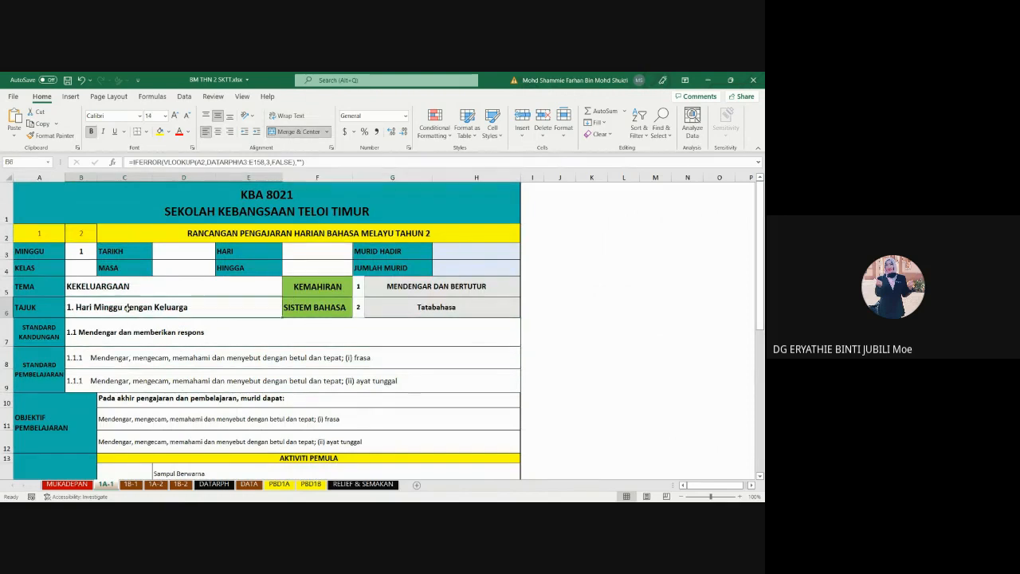
left_click(209, 484)
left_click(62, 484)
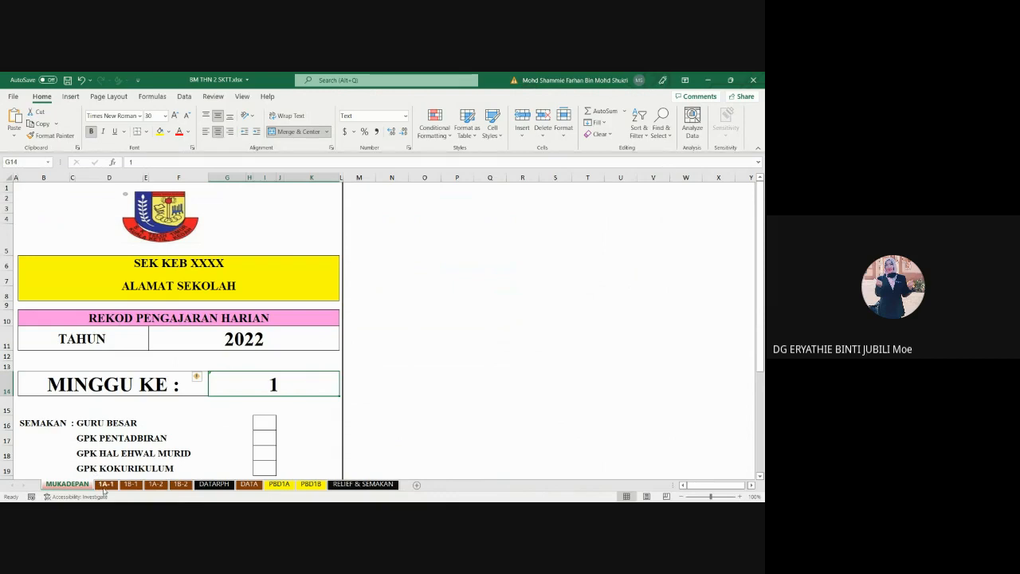
Check the print preview of sheet 1A-1, return to the sheet and save the workbook
left_click(105, 485)
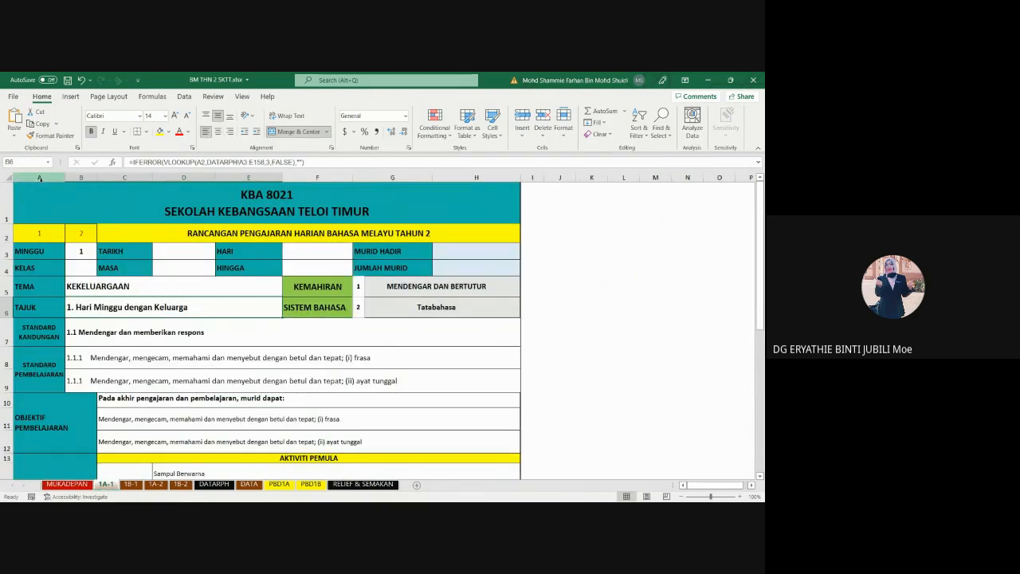
left_click(13, 96)
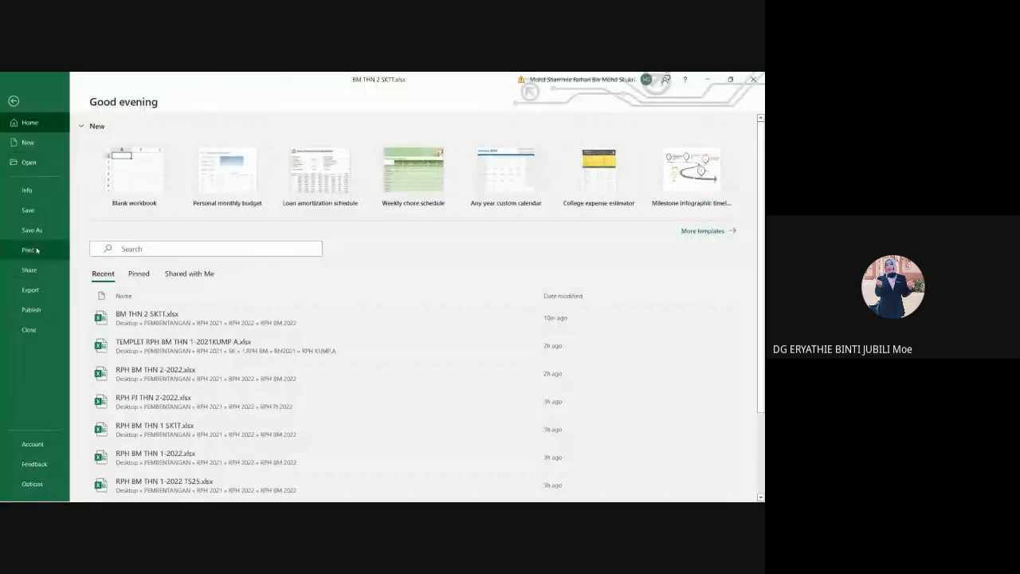
left_click(28, 250)
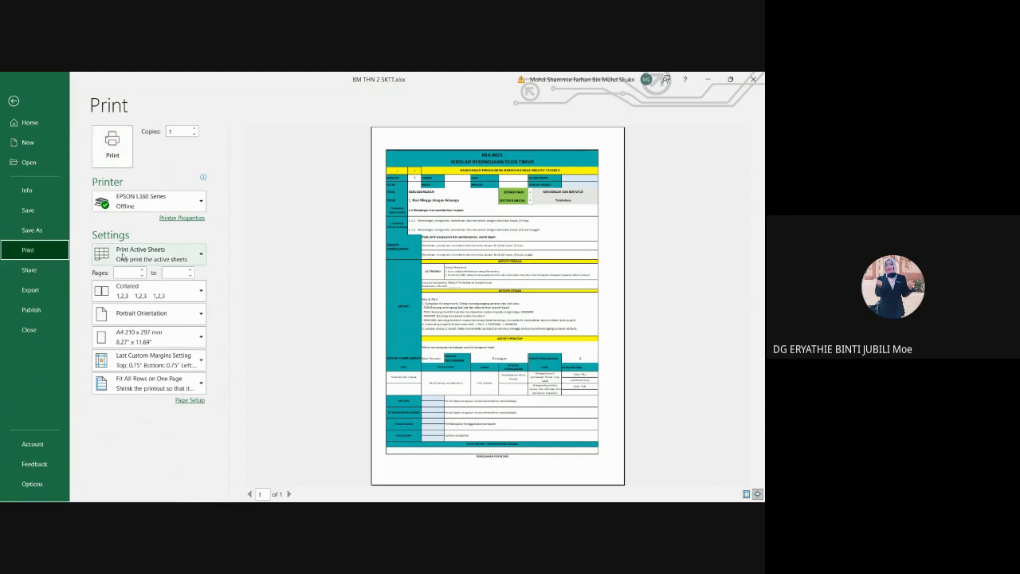
left_click(14, 100)
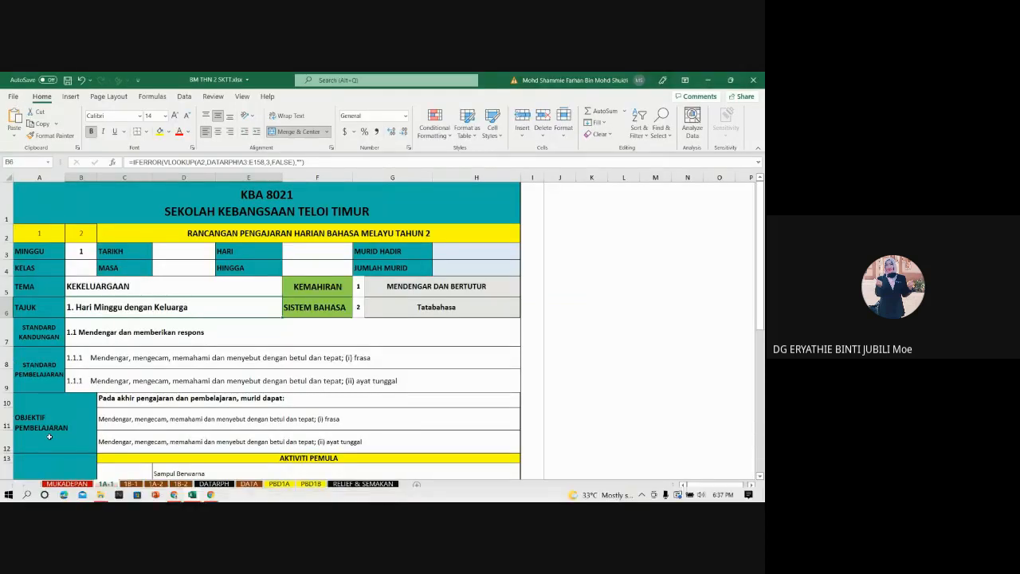
left_click(68, 81)
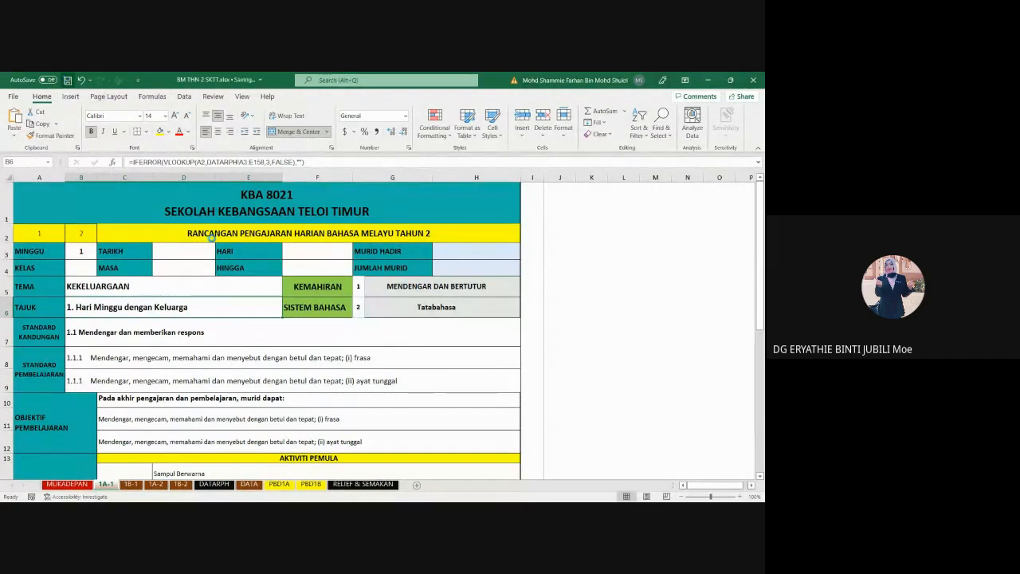
Switch to Google Drive in Chrome and open the MINGGU 1 folder inside RPH BM 1-CG DG
mouse_move(109, 494)
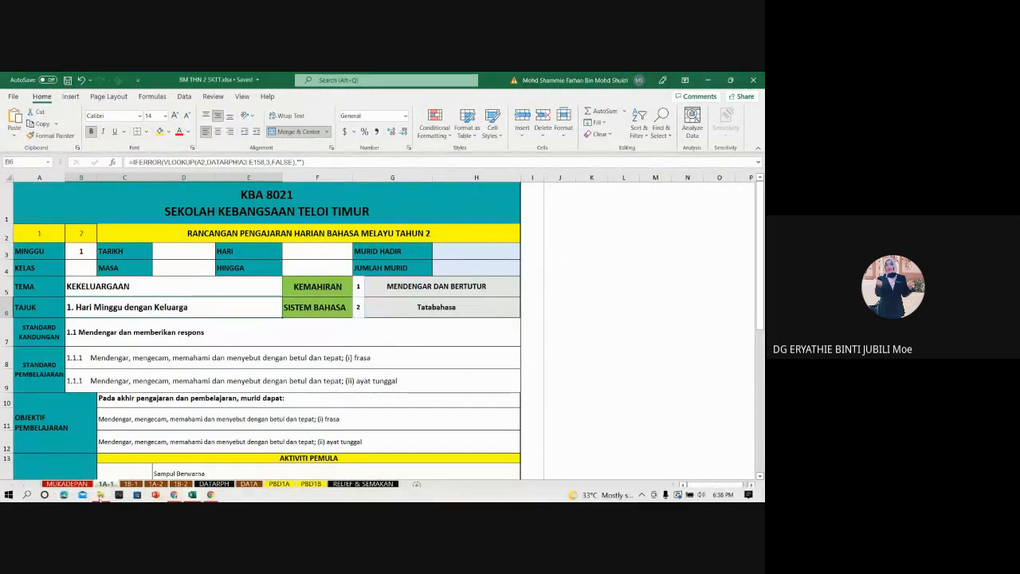
left_click(174, 495)
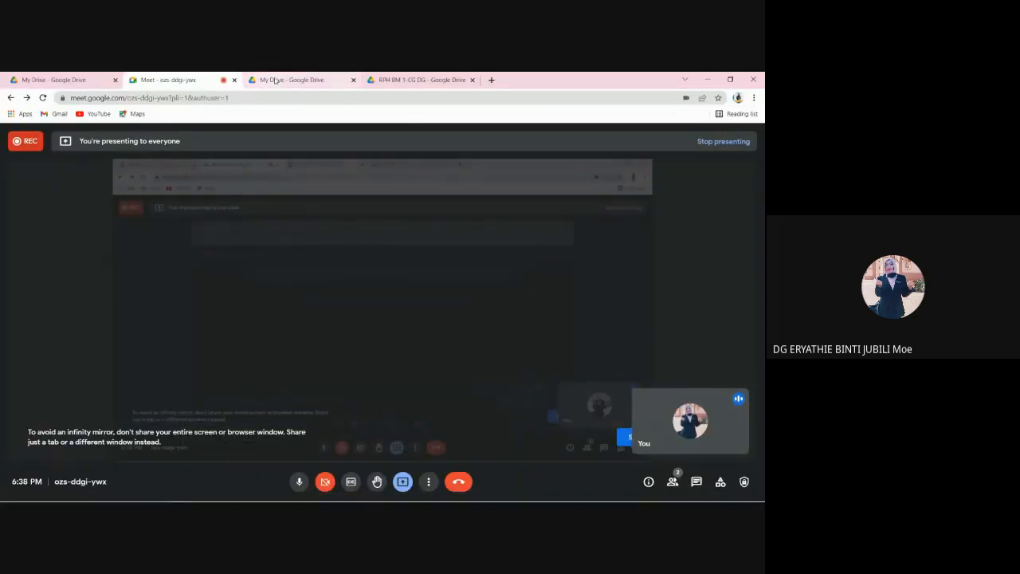
left_click(319, 81)
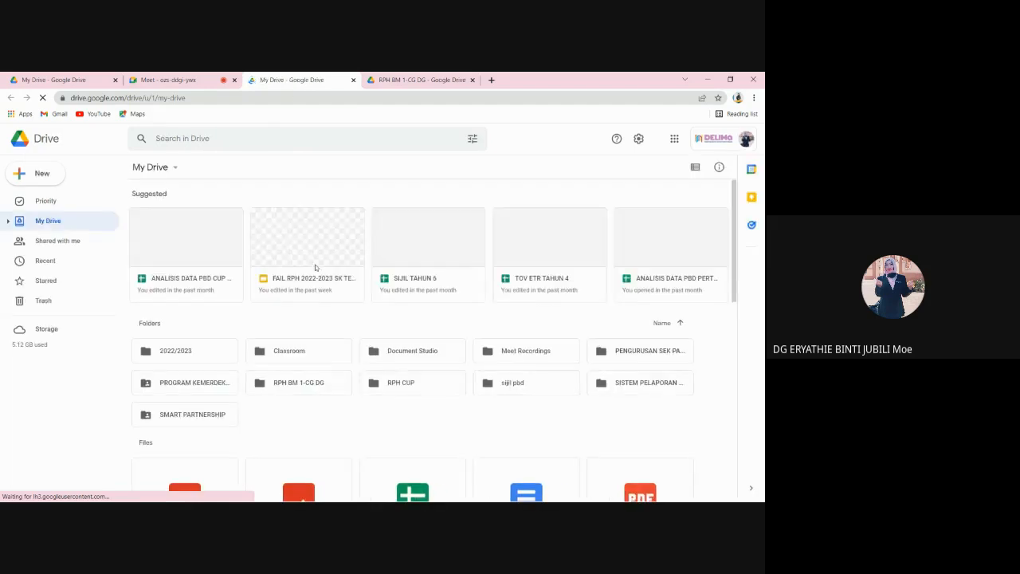
left_click(401, 80)
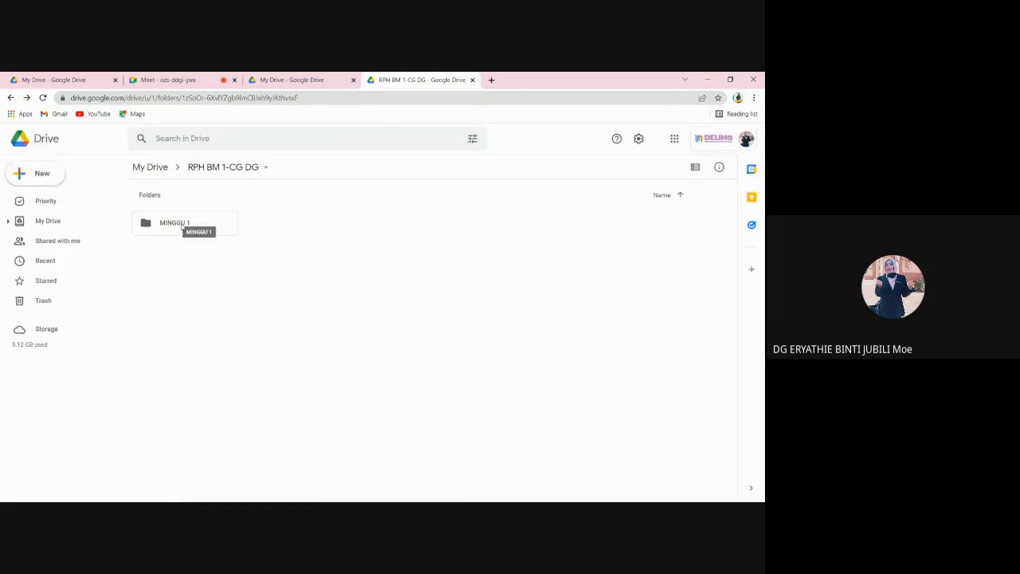
double_click(182, 227)
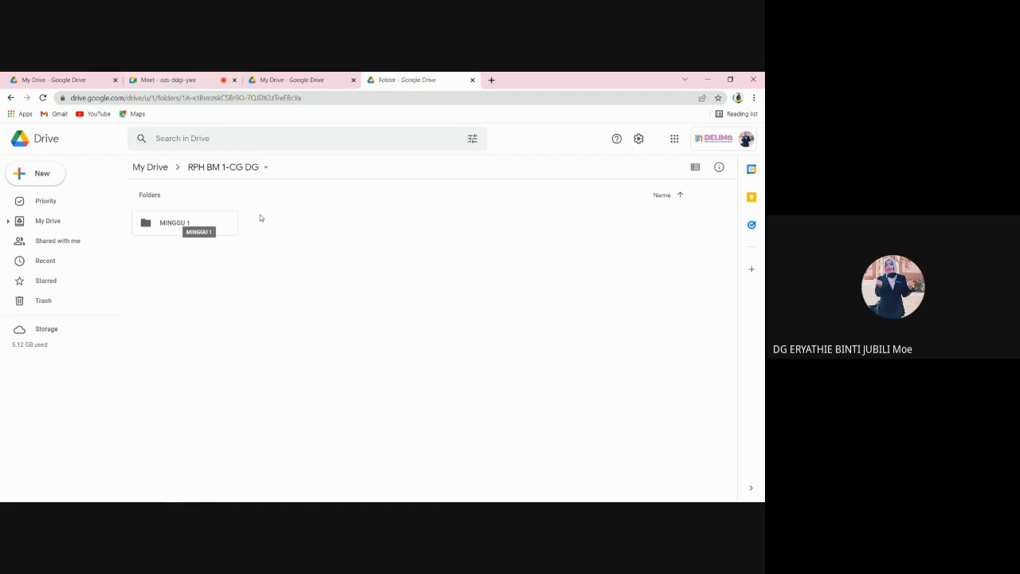
Arrange File Explorer beside a smaller browser window and open the local RPH BM 2022 folder
mouse_move(115, 483)
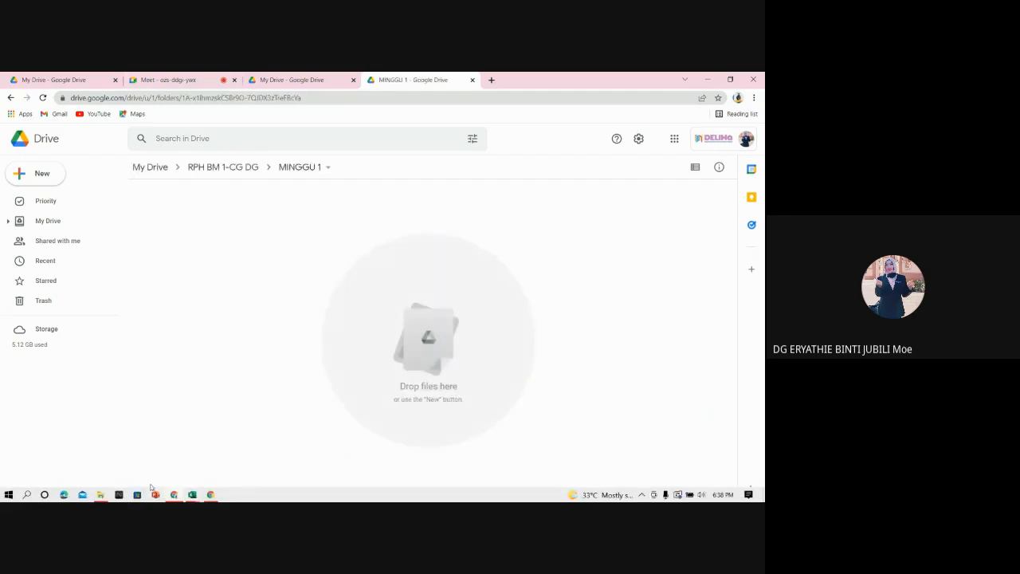
left_click(101, 496)
left_click(730, 81)
left_click(730, 80)
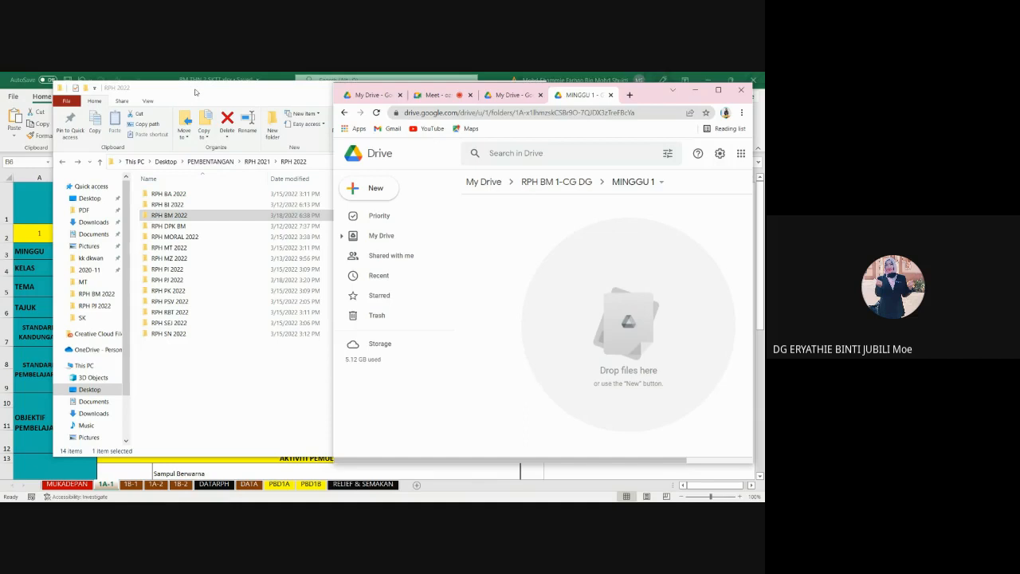
left_click_drag(195, 92, 154, 96)
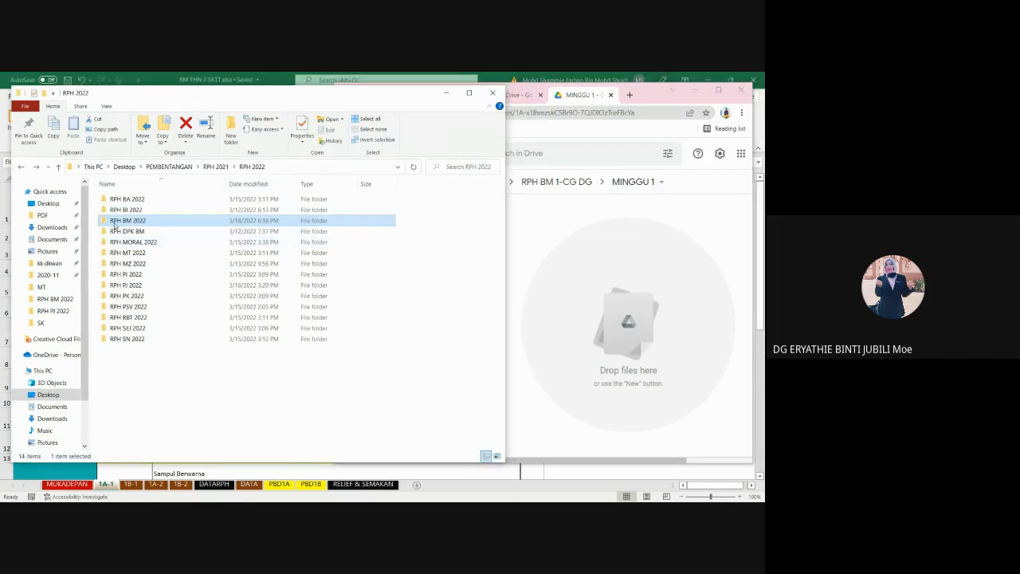
double_click(116, 224)
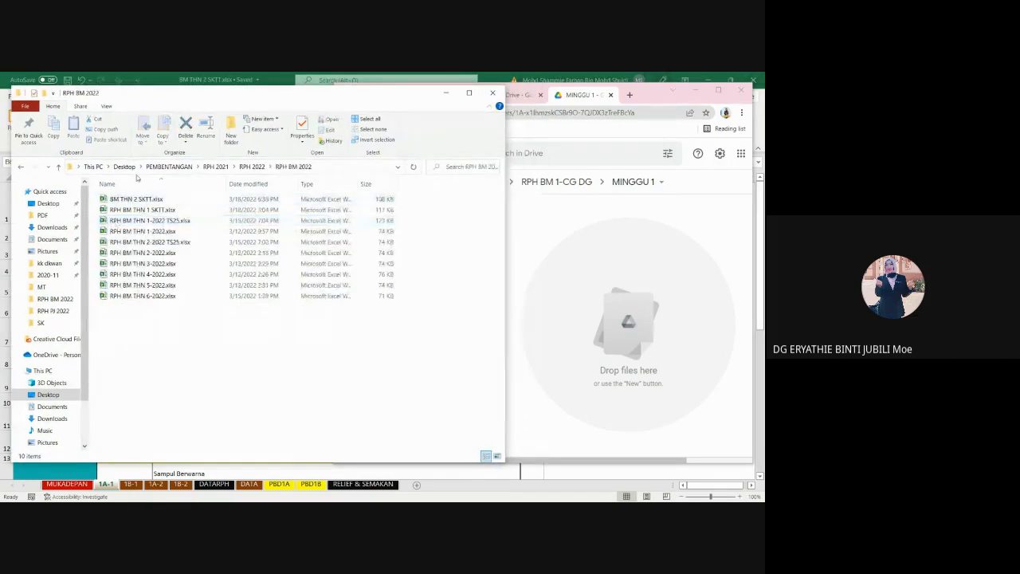
Upload BM THN 2 SKTT.xlsx from the local folder into the MINGGU 1 folder and maximise the browser
left_click(144, 203)
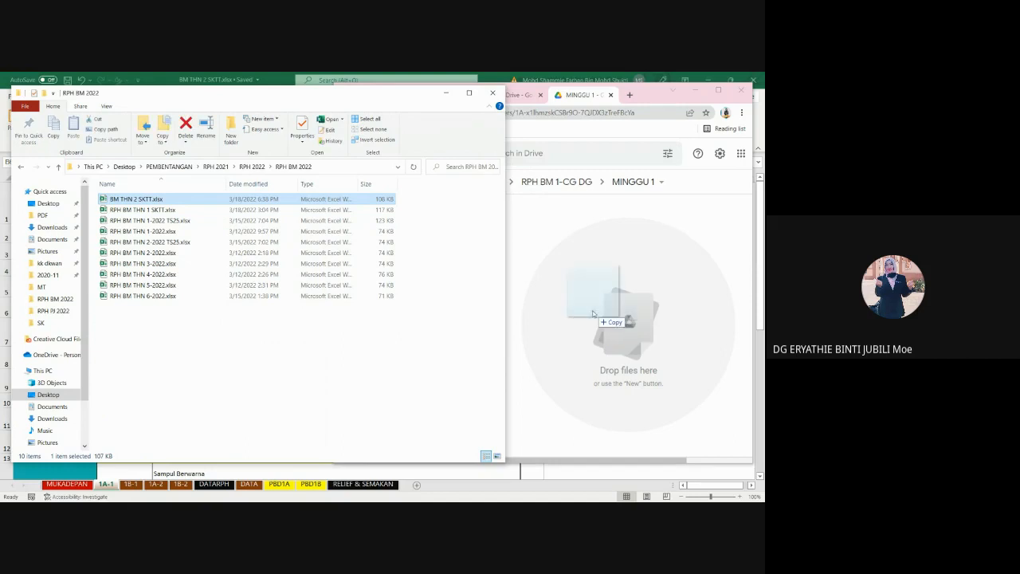
left_click(625, 334)
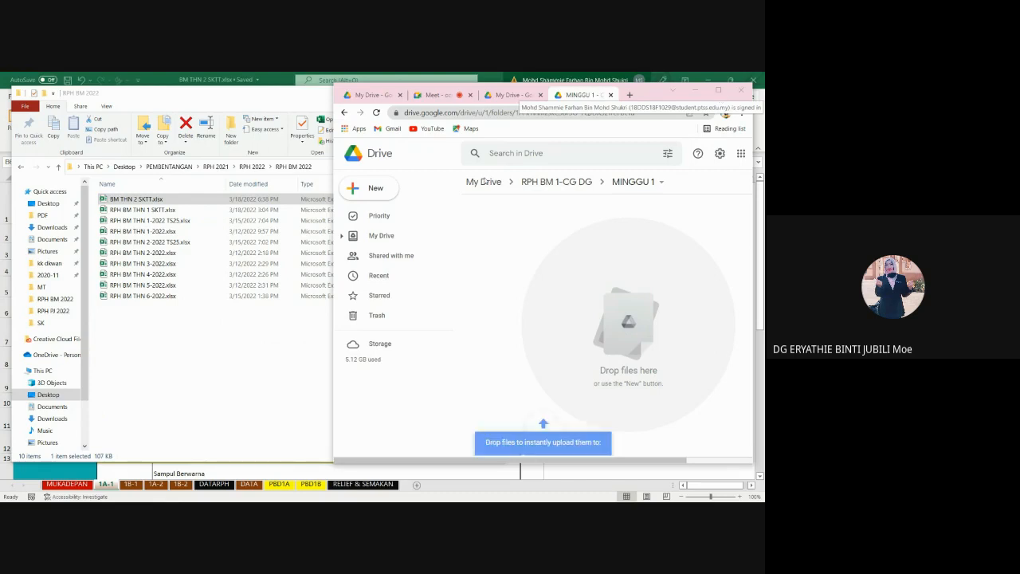
left_click(720, 93)
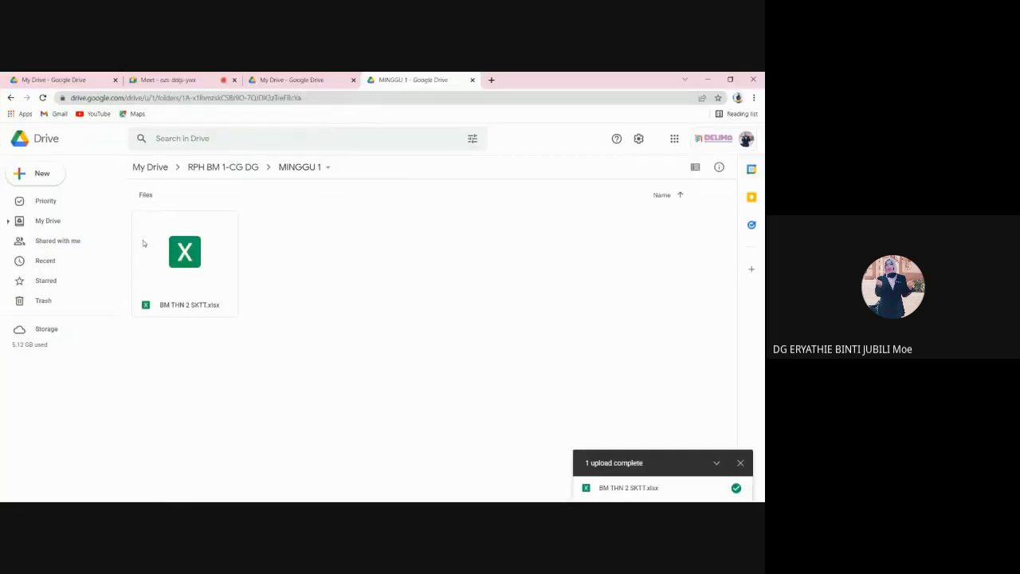
Open the uploaded BM THN 2 SKTT.xlsx in Google Sheets and show its 1A-1 sheet
left_click(199, 263)
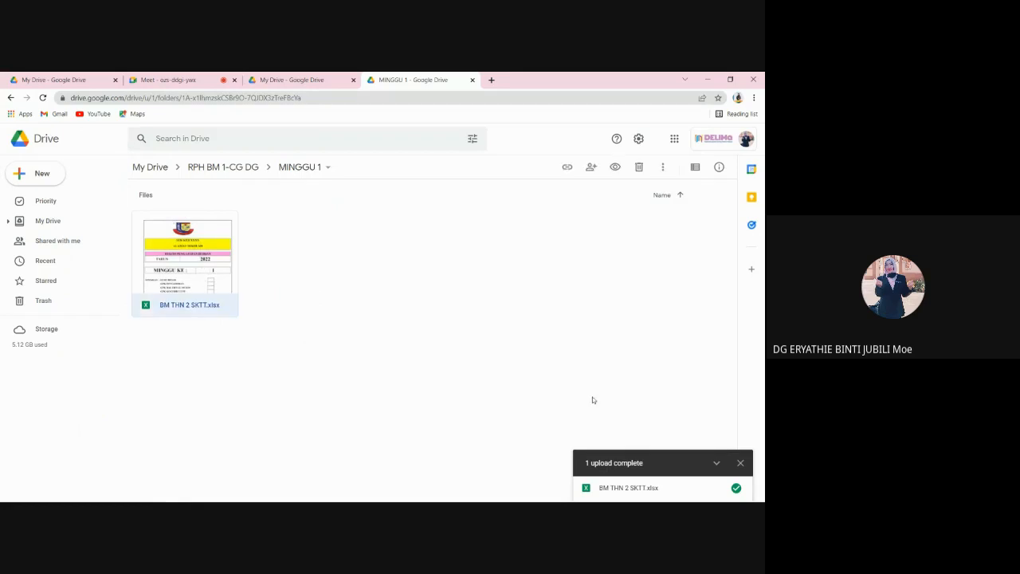
double_click(183, 247)
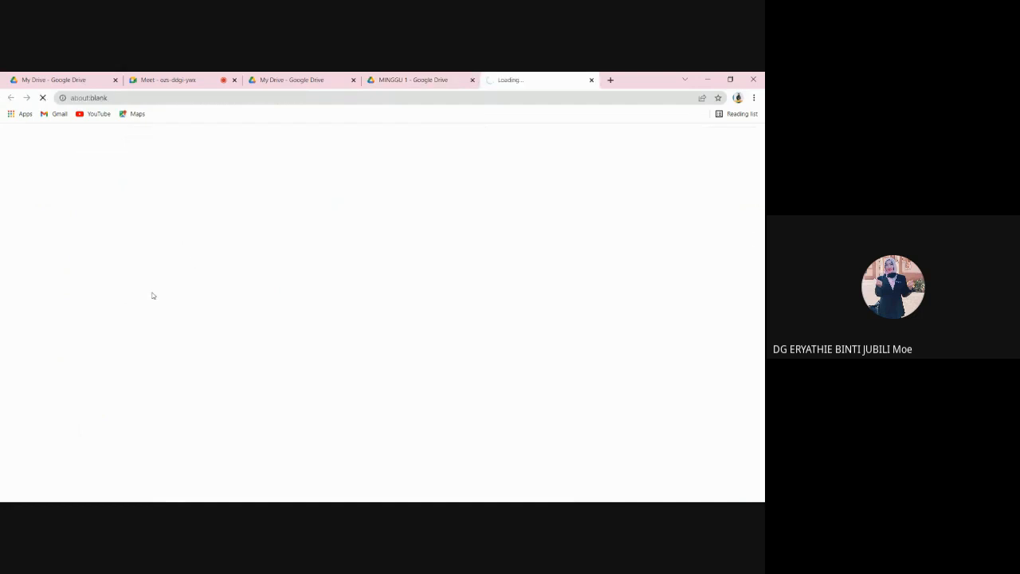
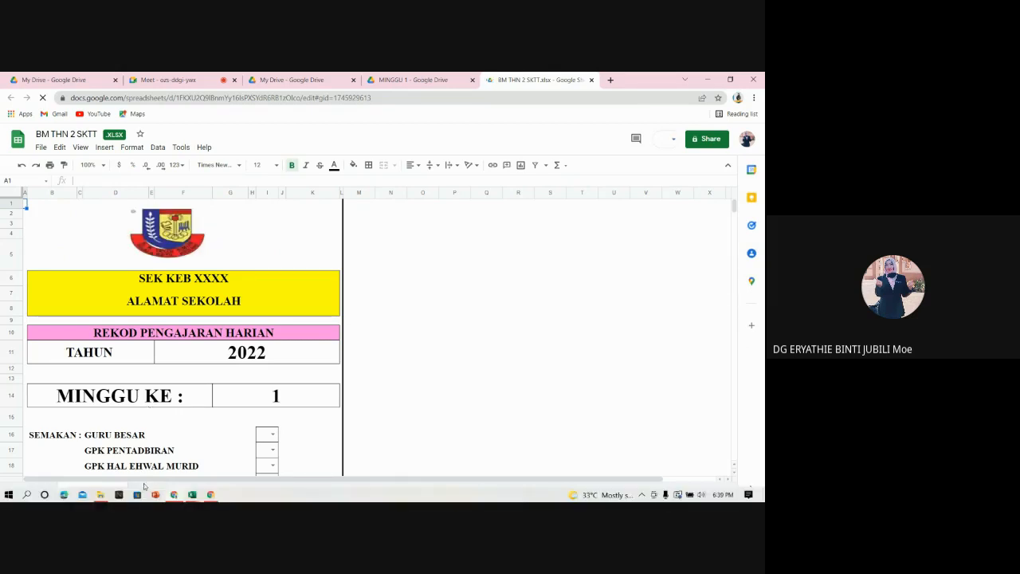
left_click(144, 488)
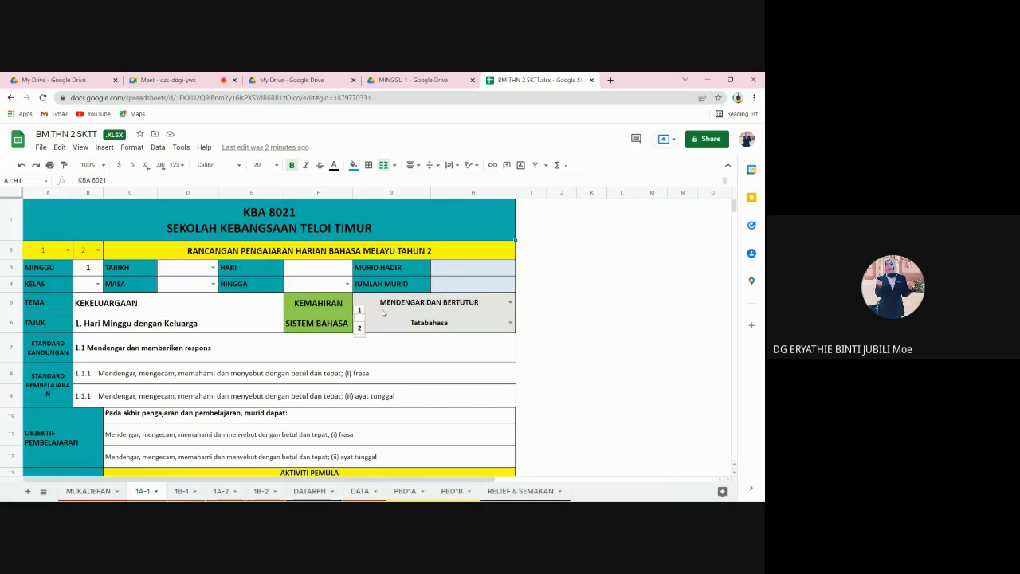
Enlarge the number boxes 1 and 2 beside KEMAHIRAN and SISTEM BAHASA on sheet 1A-1 to line up with their rows
left_click(360, 303)
left_click(360, 326)
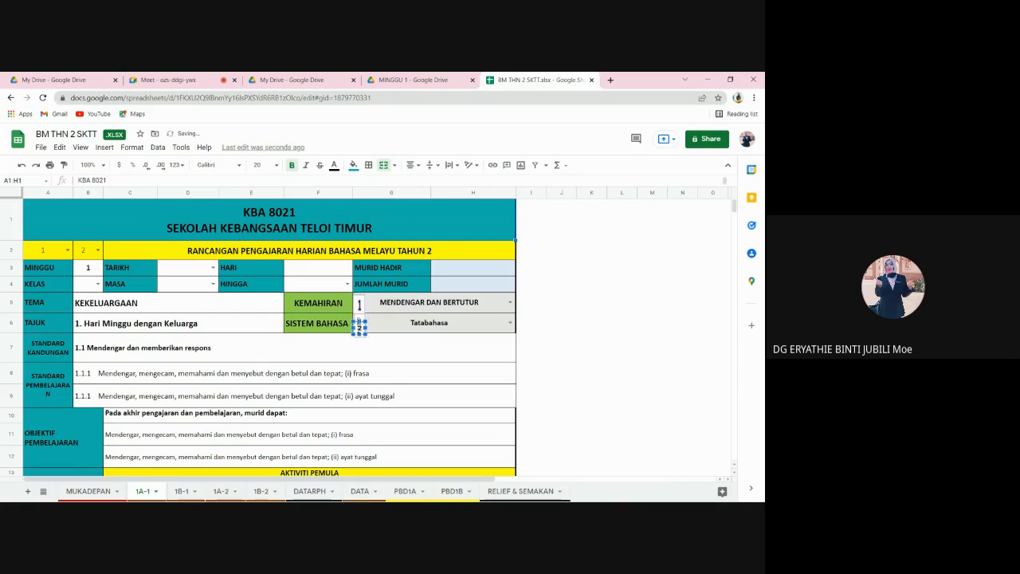
left_click_drag(358, 322, 359, 313)
left_click(551, 354)
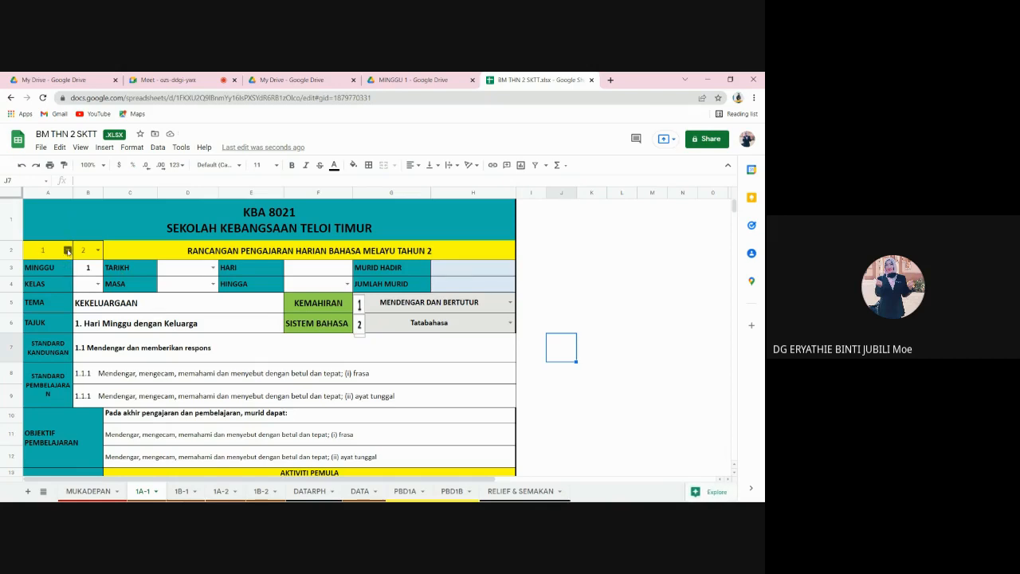
Set TARIKH to 21-Mar-2022 and MASA to 7.15am on sheet 1A-1, and open the HINGGA choices
left_click(67, 250)
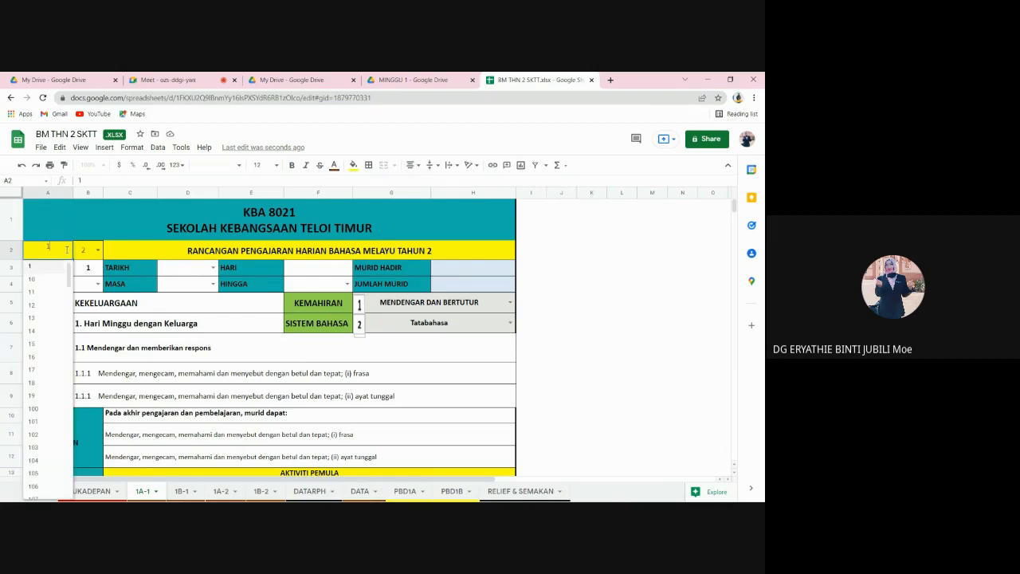
left_click(84, 251)
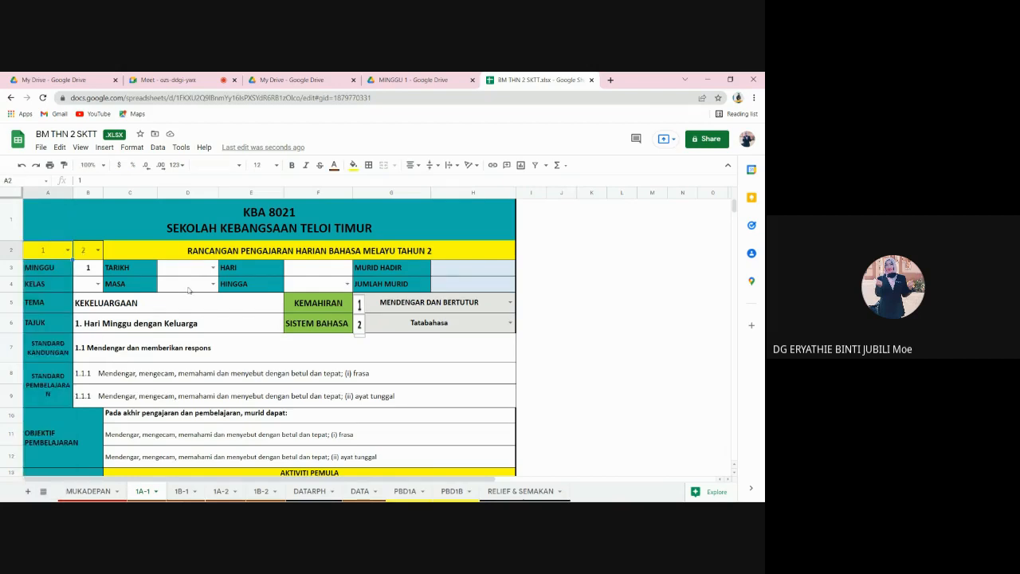
left_click(212, 269)
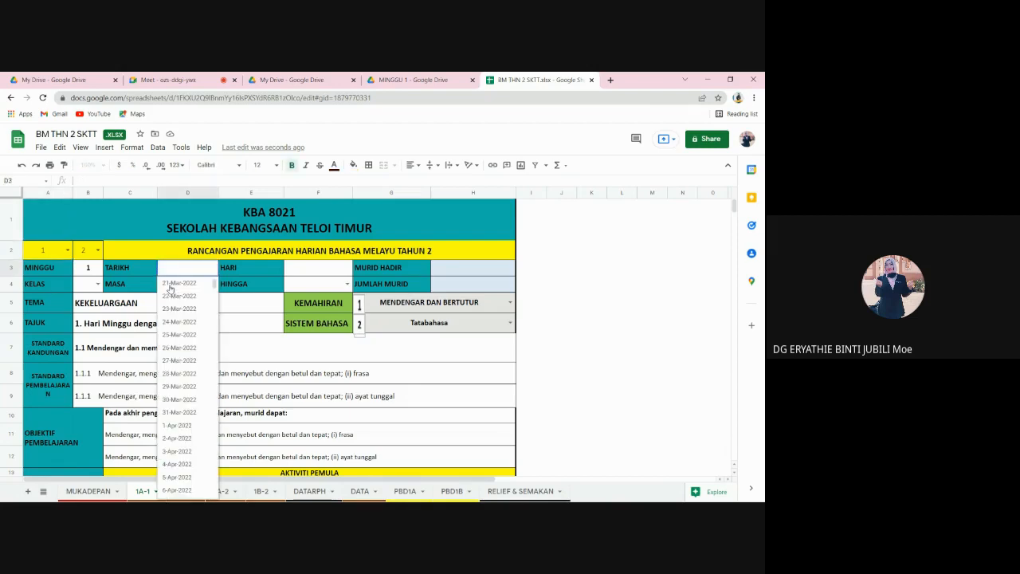
left_click(177, 288)
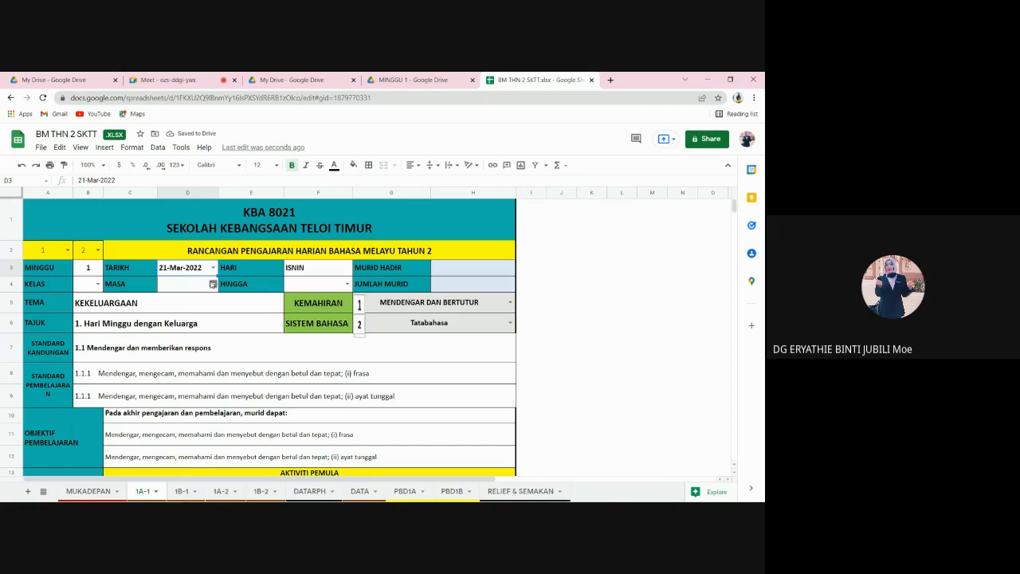
left_click(213, 285)
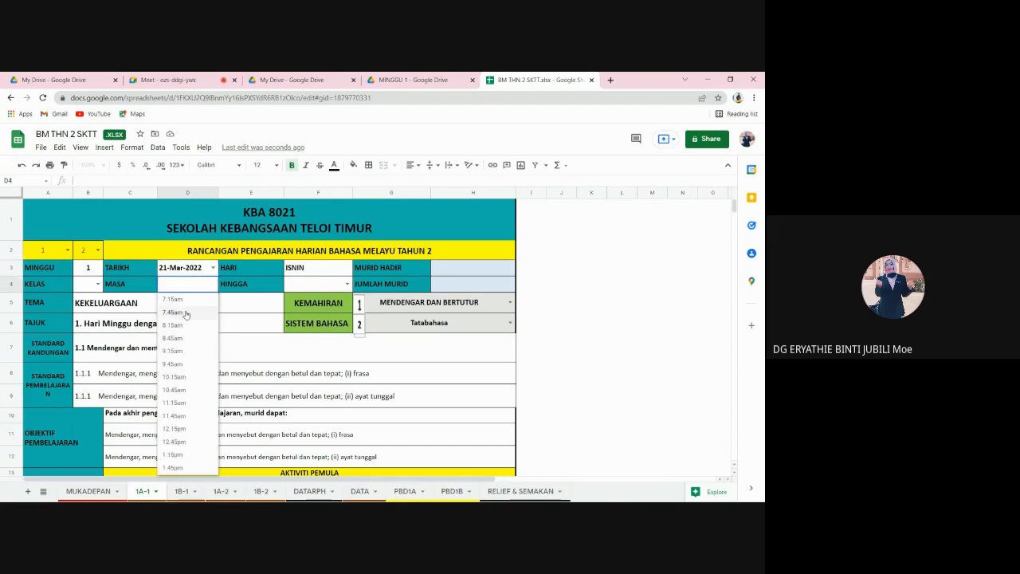
left_click(184, 302)
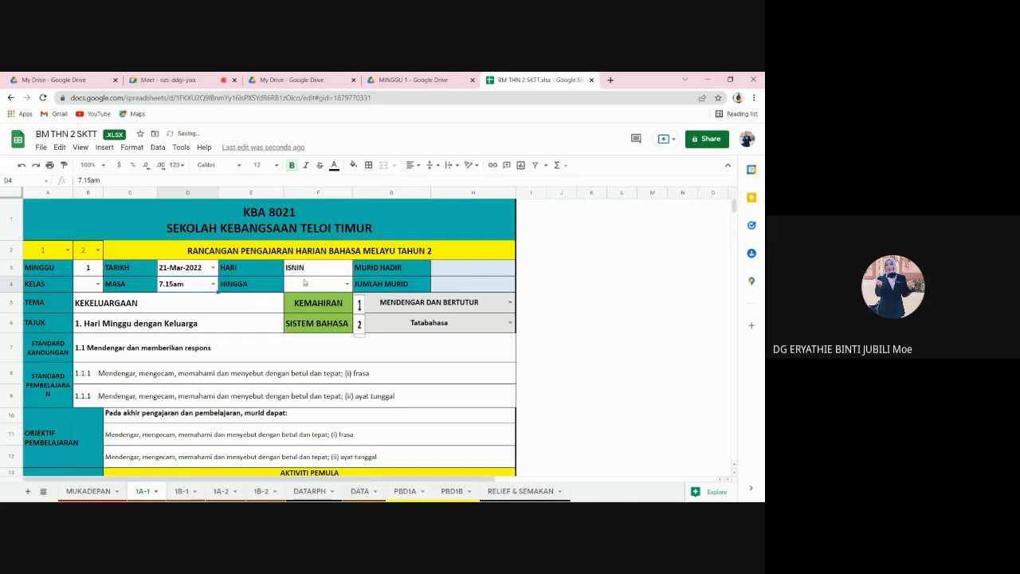
left_click(347, 284)
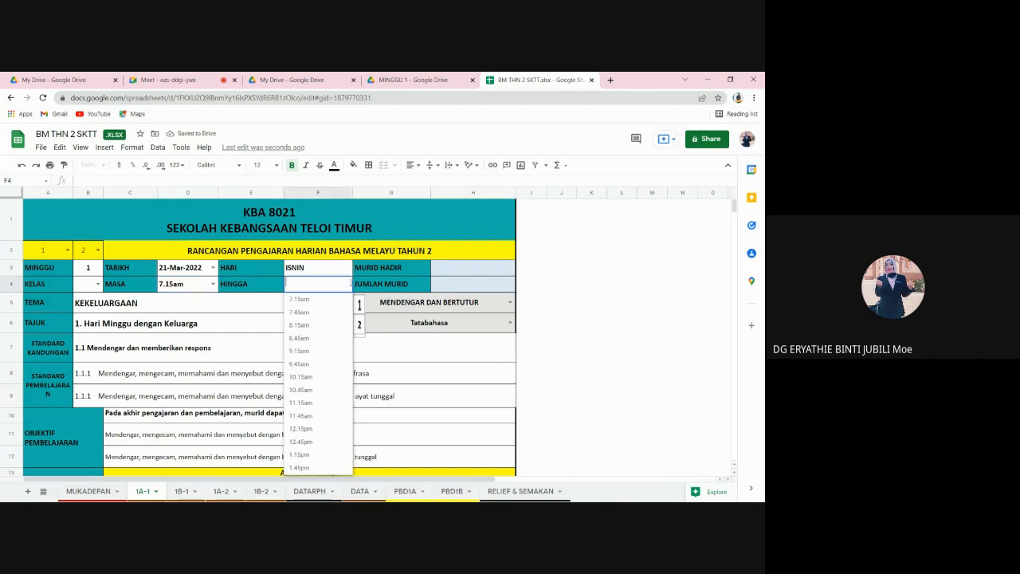
Set the end time (HINGGA) in the 1A-1 lesson plan to 8.15am and check the DATA sheet
left_click(319, 325)
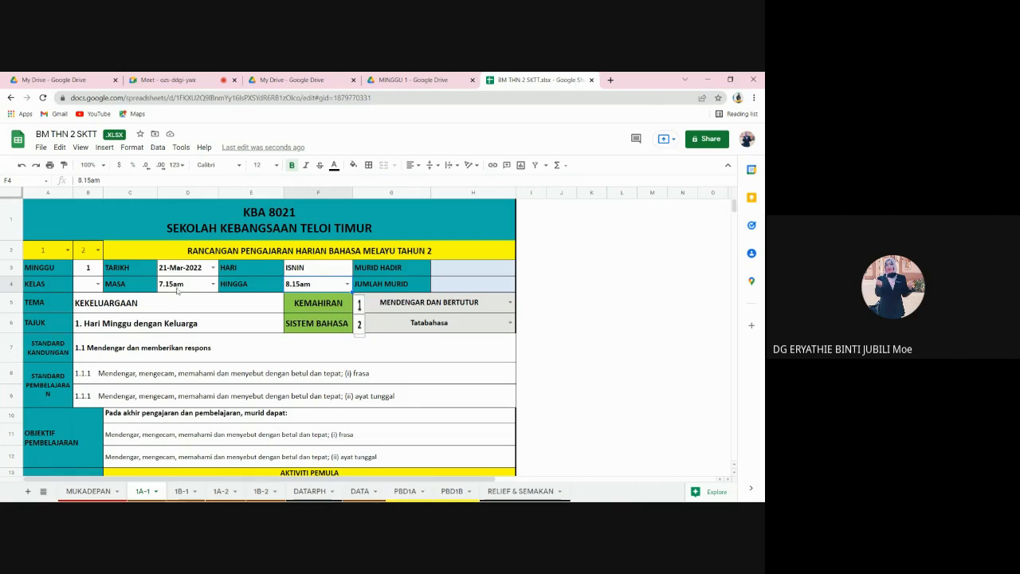
left_click(360, 492)
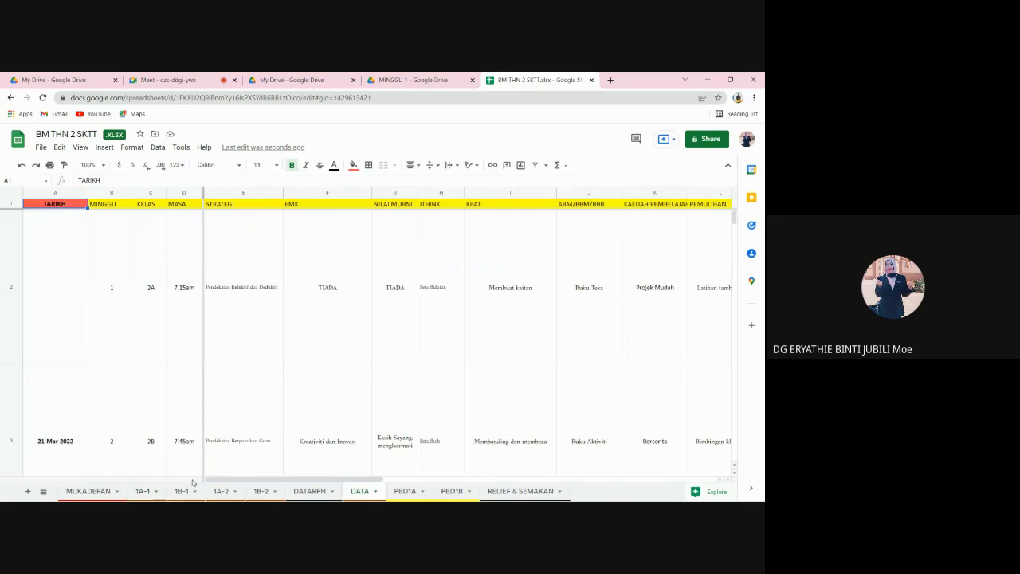
left_click(142, 491)
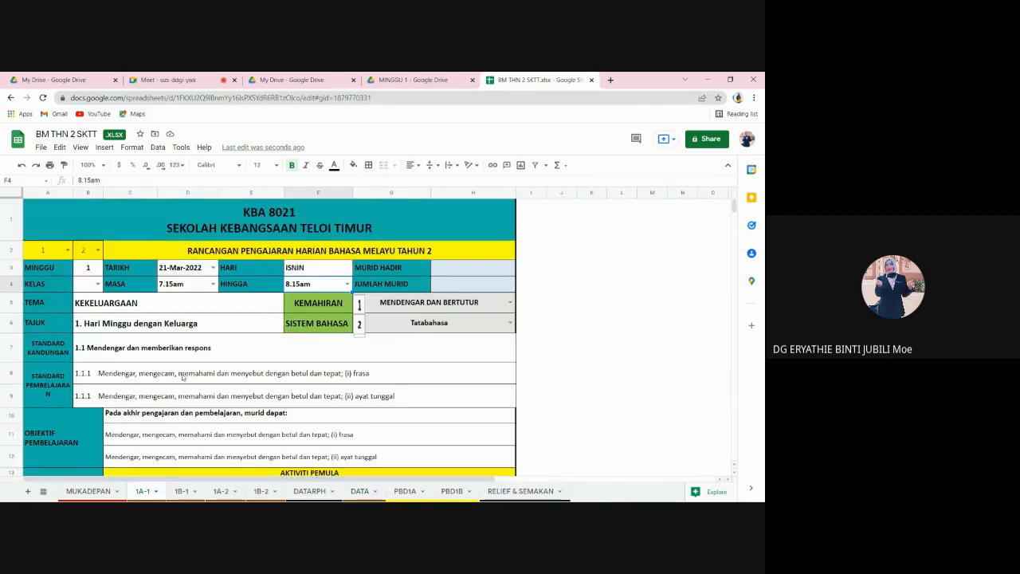
Inspect the formulas of the two learning objectives in 1A-1 and their source in the OBJEKTIF column of DATARPH
scroll(151, 362, "down", 1)
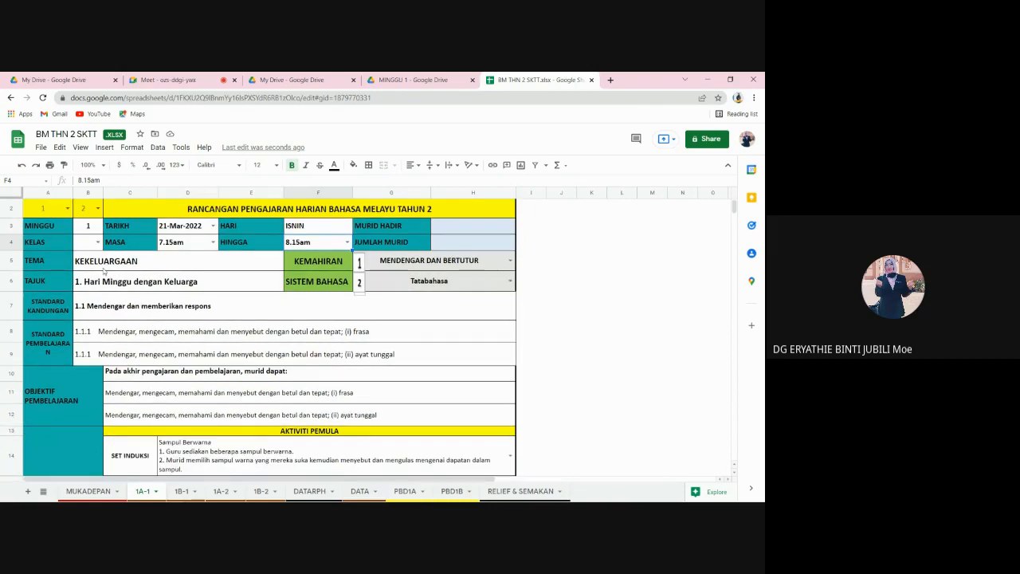
left_click(144, 416)
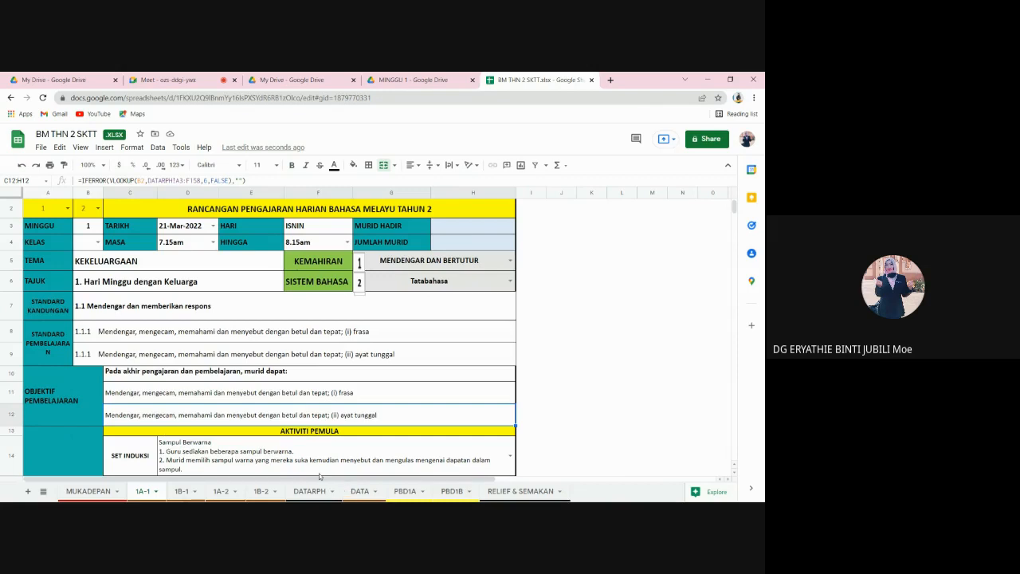
left_click(137, 396)
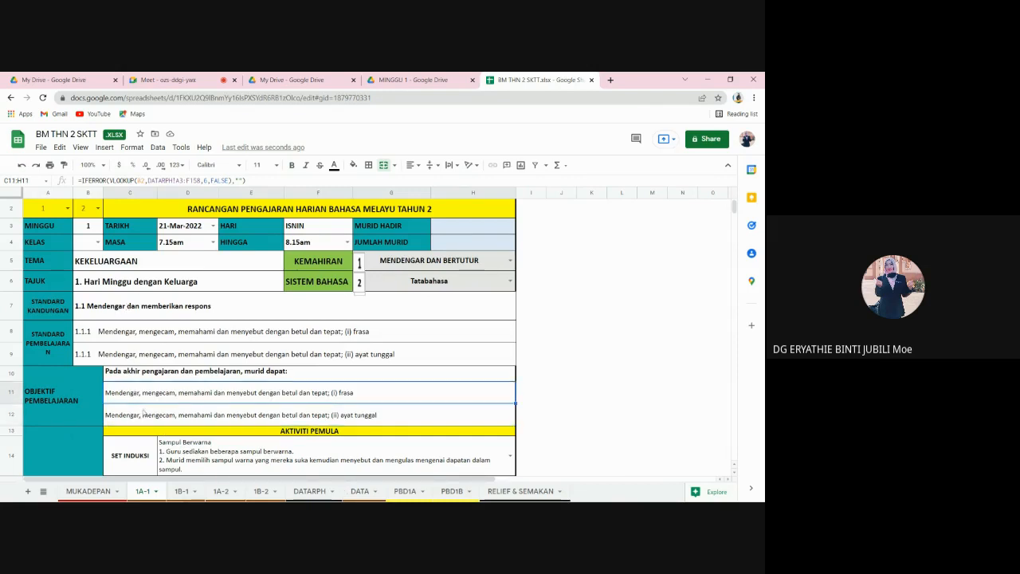
left_click(309, 491)
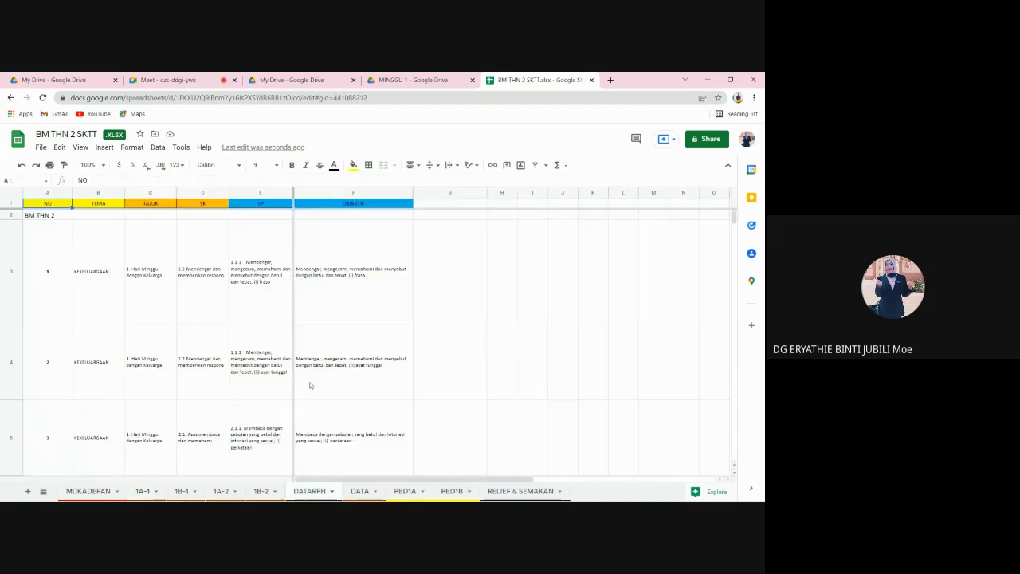
left_click(328, 262)
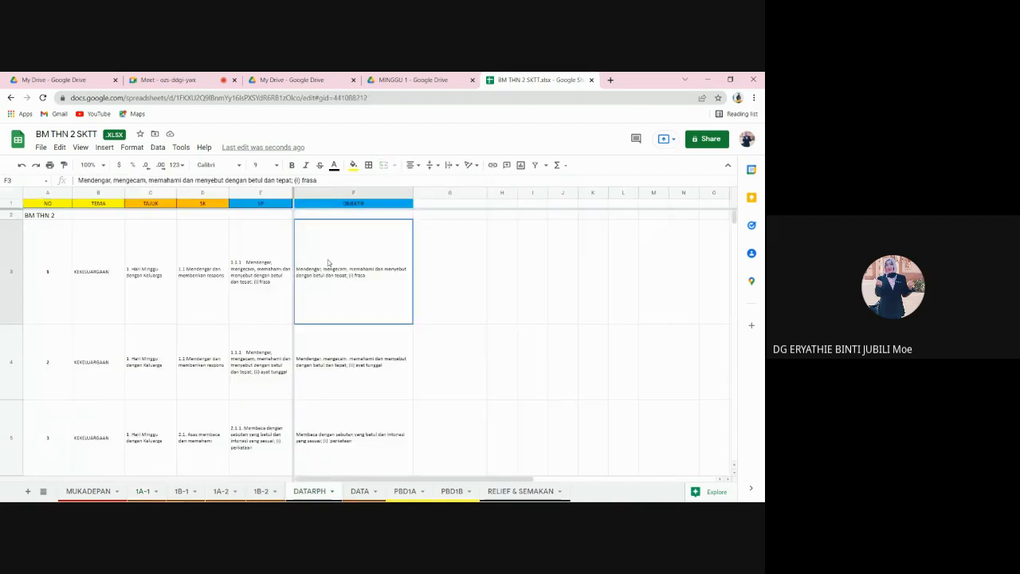
left_click(143, 490)
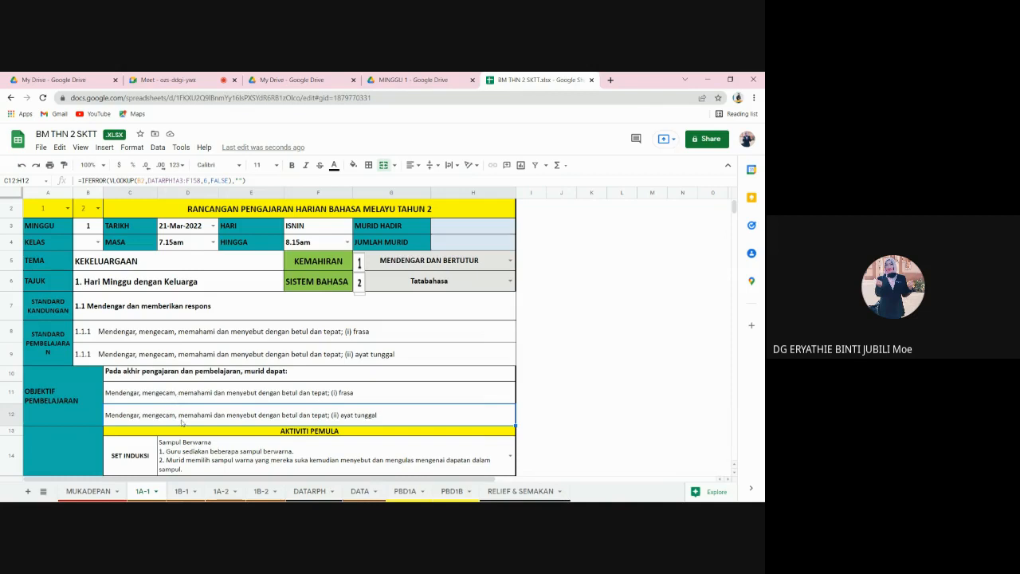
Review the available SET INDUKSI activity choices in the AKTIVITI PEMULA section of the 1A-1 lesson plan
scroll(182, 416, "down", 1)
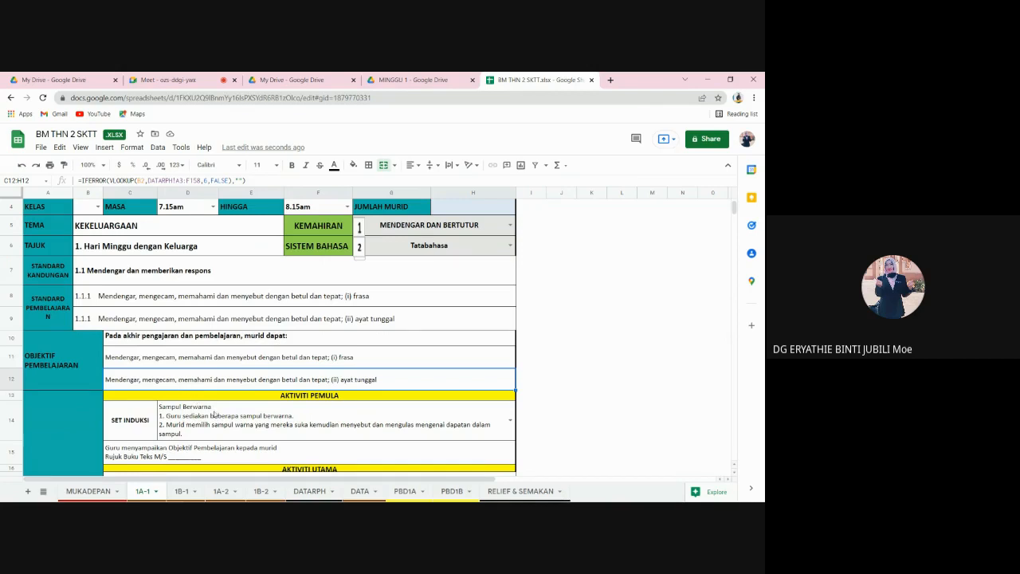
scroll(214, 416, "down", 1)
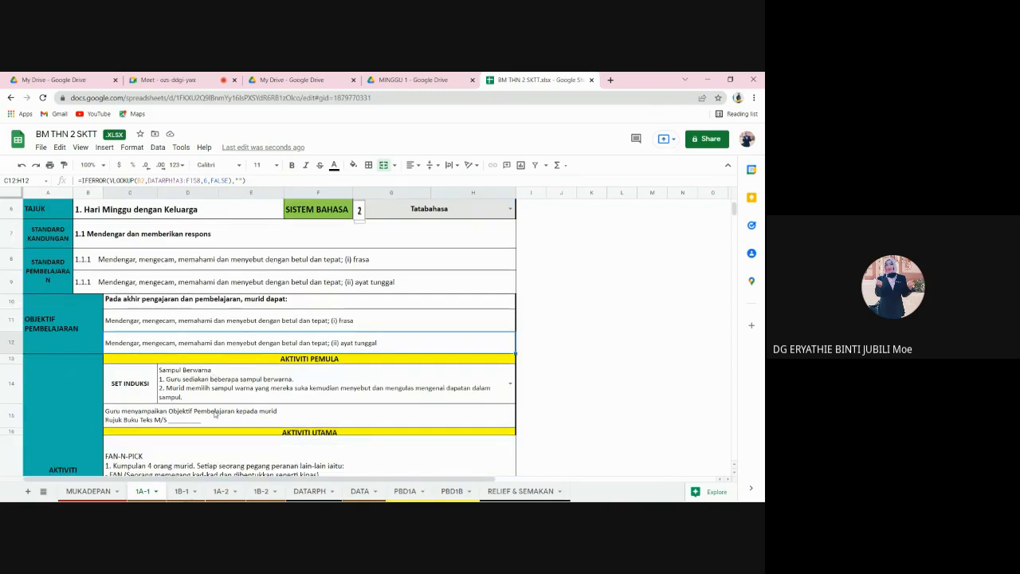
left_click(124, 388)
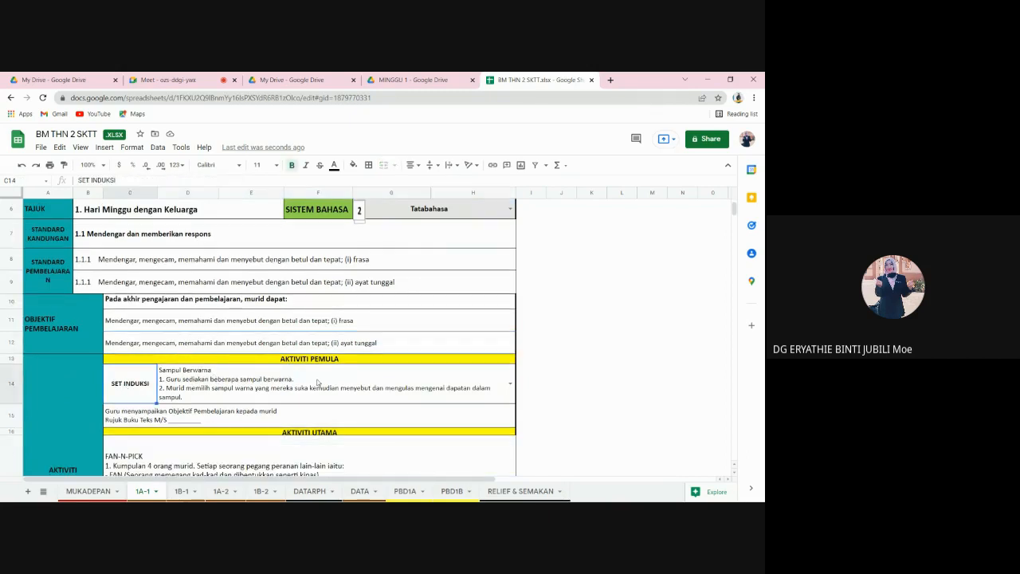
left_click(510, 385)
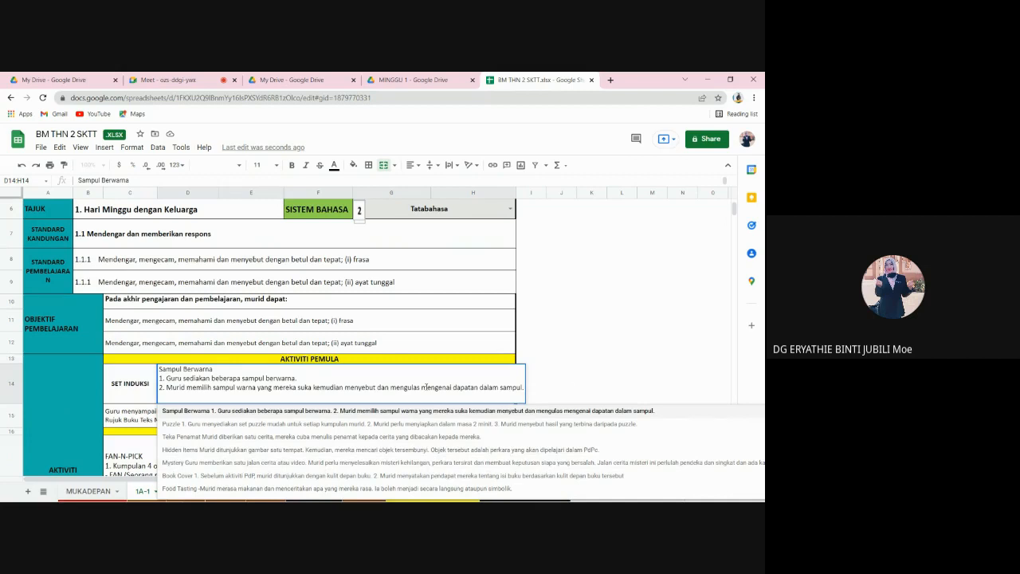
left_click(580, 385)
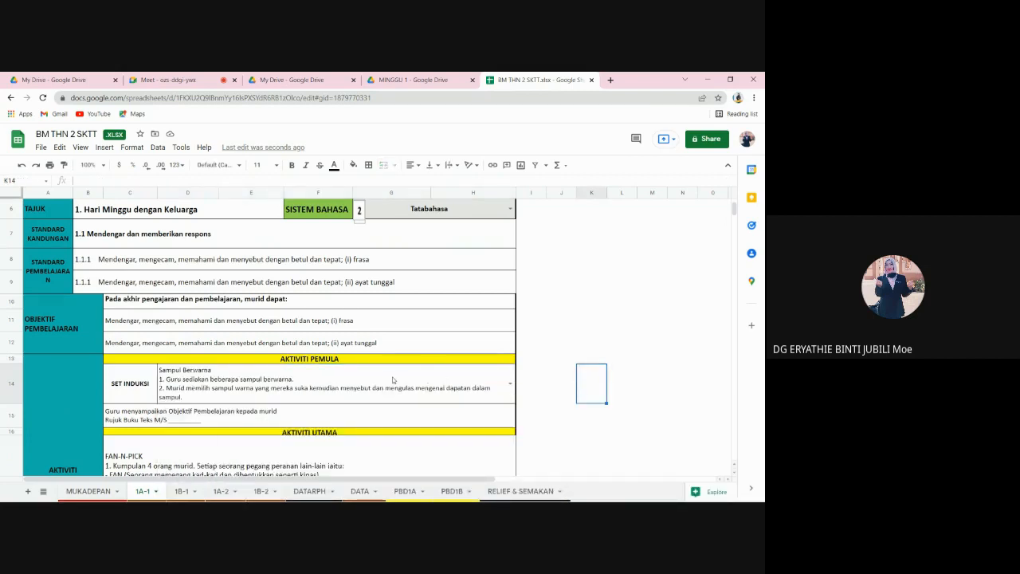
double_click(325, 387)
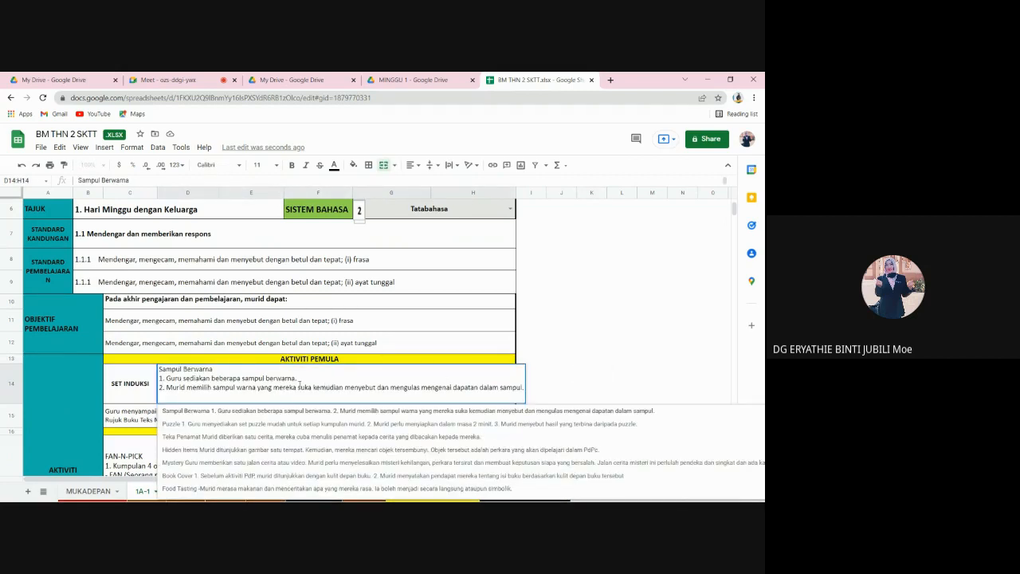
left_click(361, 389)
left_click(588, 384)
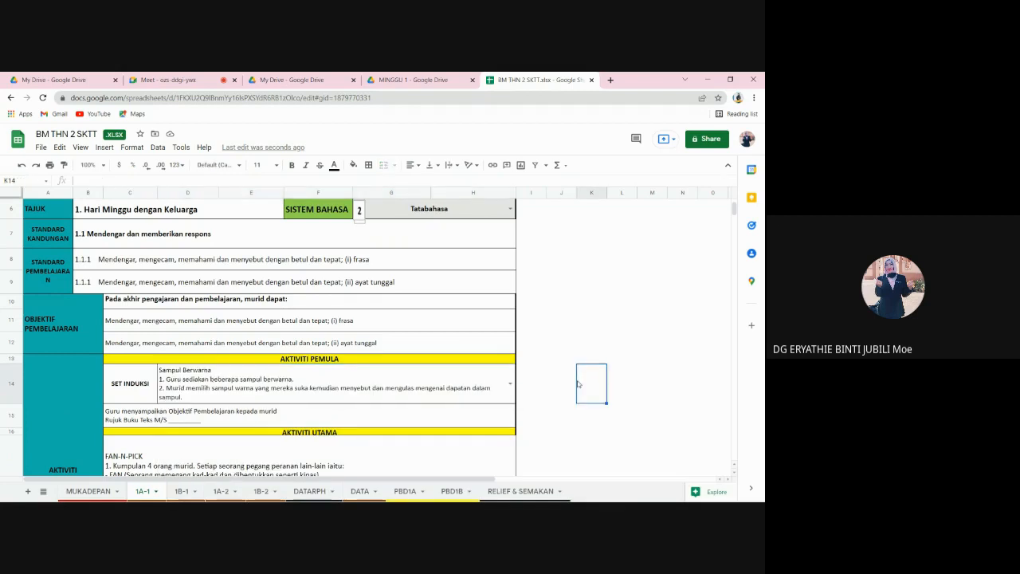
Inspect the textbook reference line, the AKTIVITI UTAMA entry and the AKTIVITI PENUTUP entry of the lesson plan
left_click(164, 418)
double_click(151, 416)
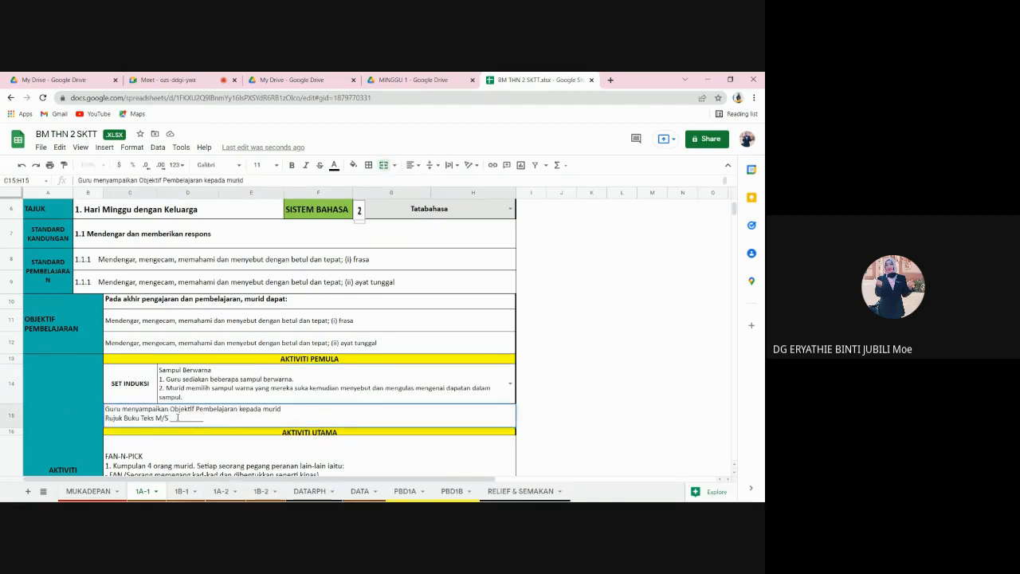
left_click(652, 415)
scroll(205, 381, "down", 3)
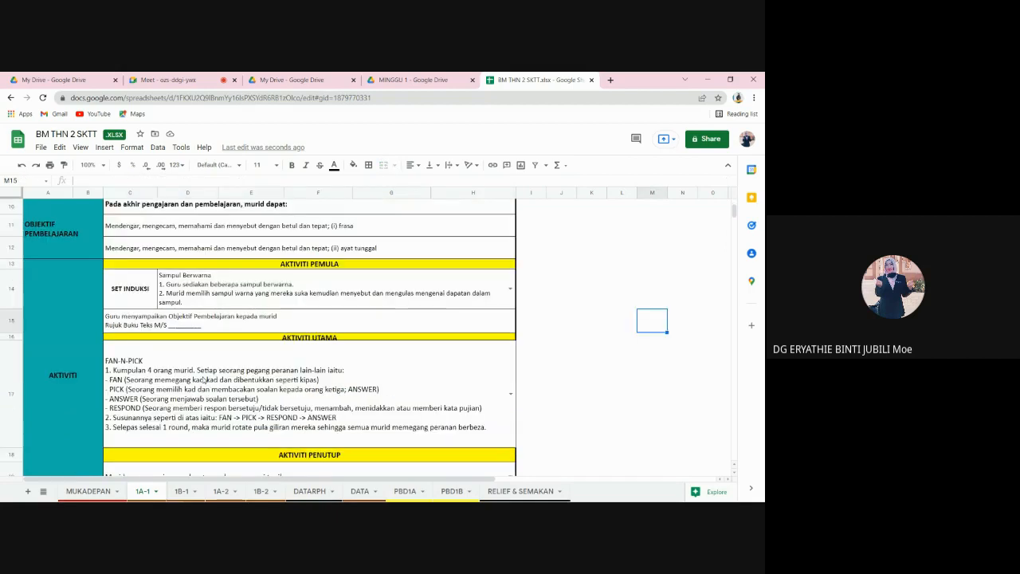
left_click(205, 381)
left_click(590, 387)
scroll(235, 385, "down", 2)
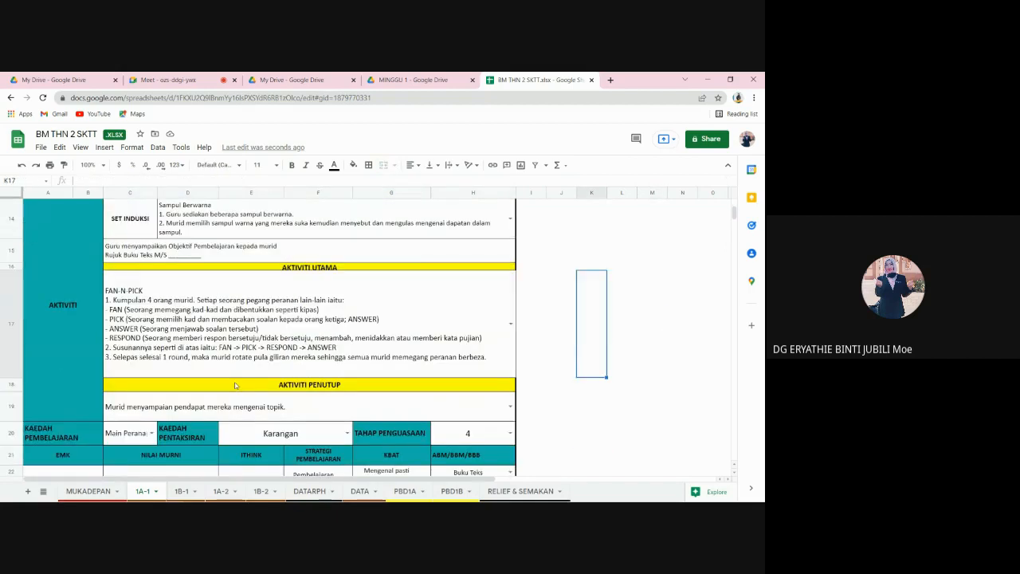
scroll(235, 385, "down", 1)
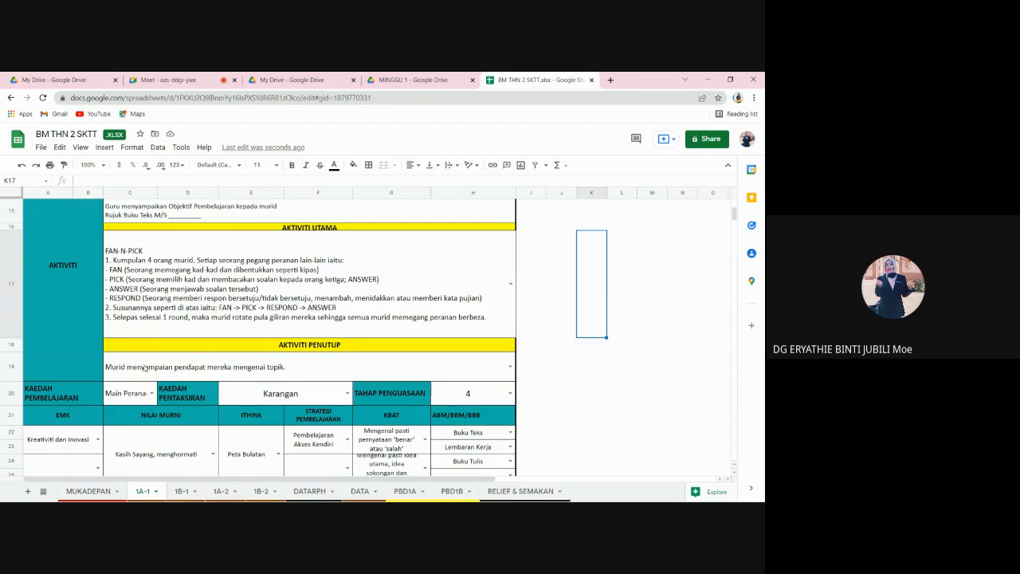
double_click(145, 368)
left_click(750, 377)
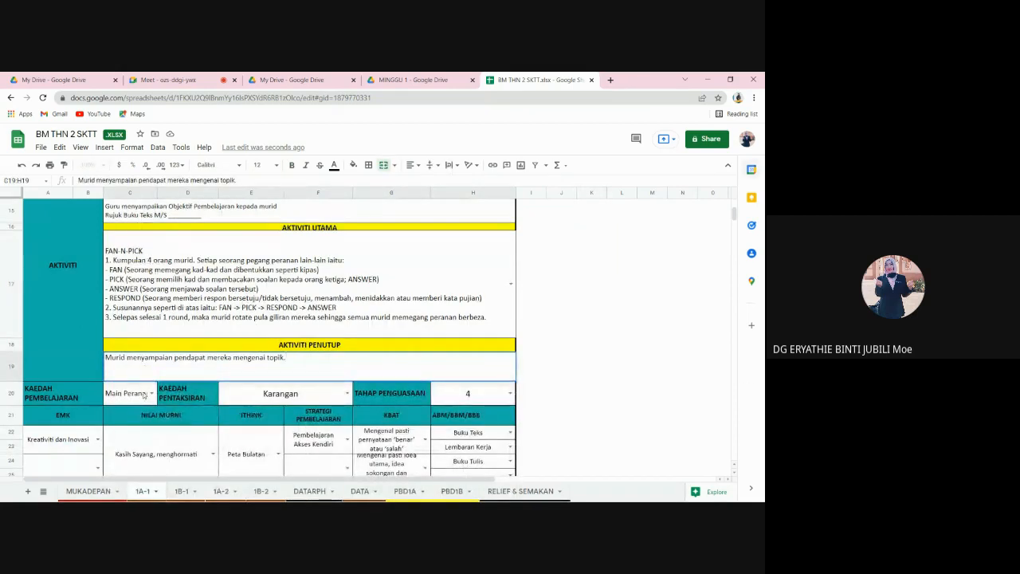
Review the choices offered by both EMK cells and look at the NILAI MURNI entry
scroll(144, 396, "down", 3)
left_click(171, 320)
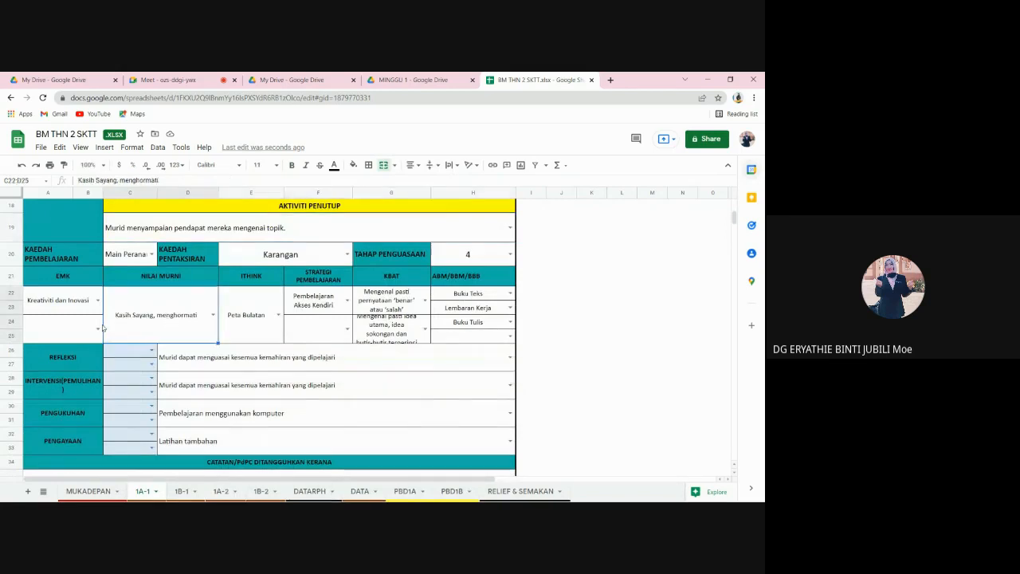
left_click(46, 303)
left_click(56, 329)
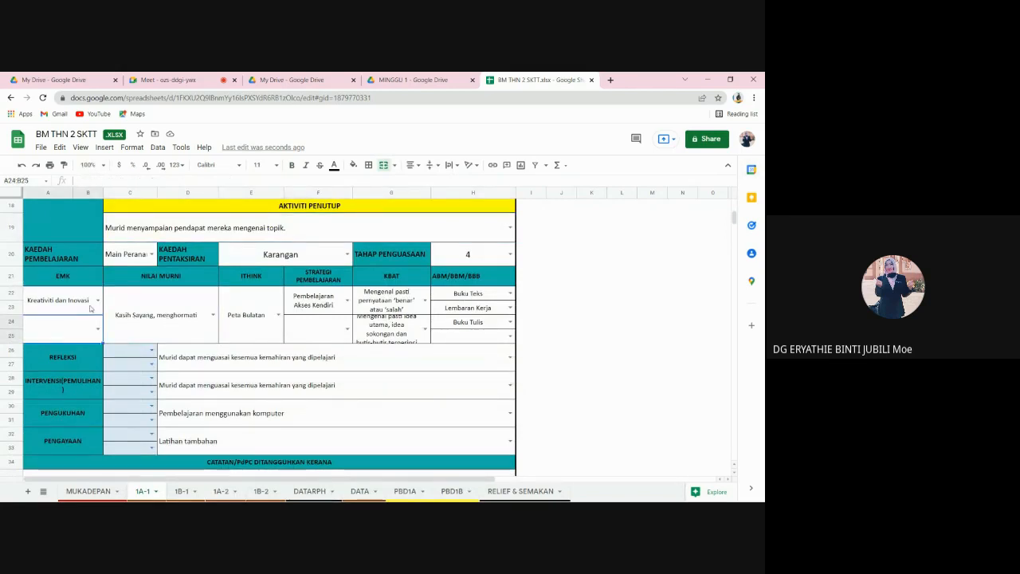
left_click(84, 304)
left_click(85, 304)
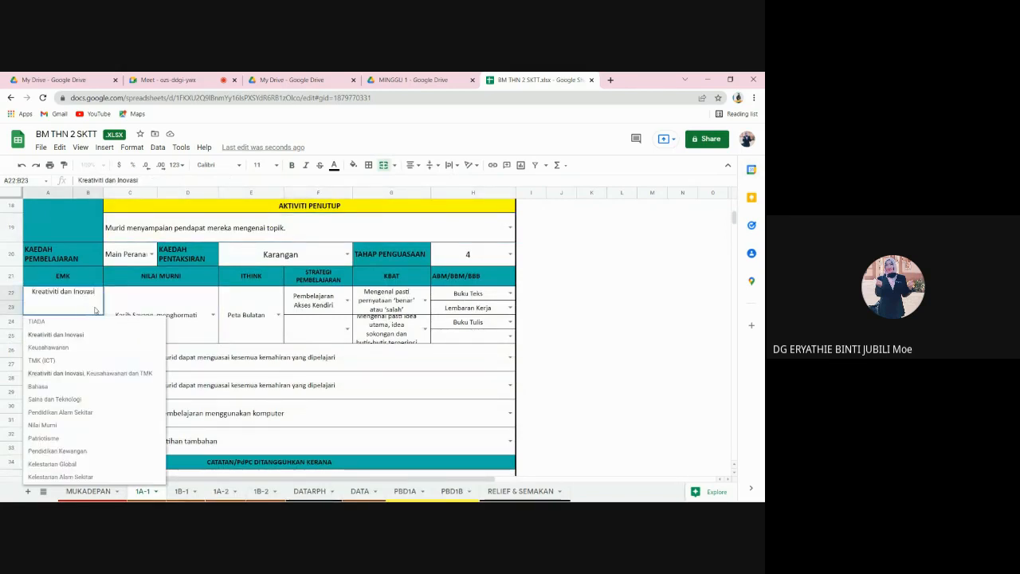
left_click(159, 297)
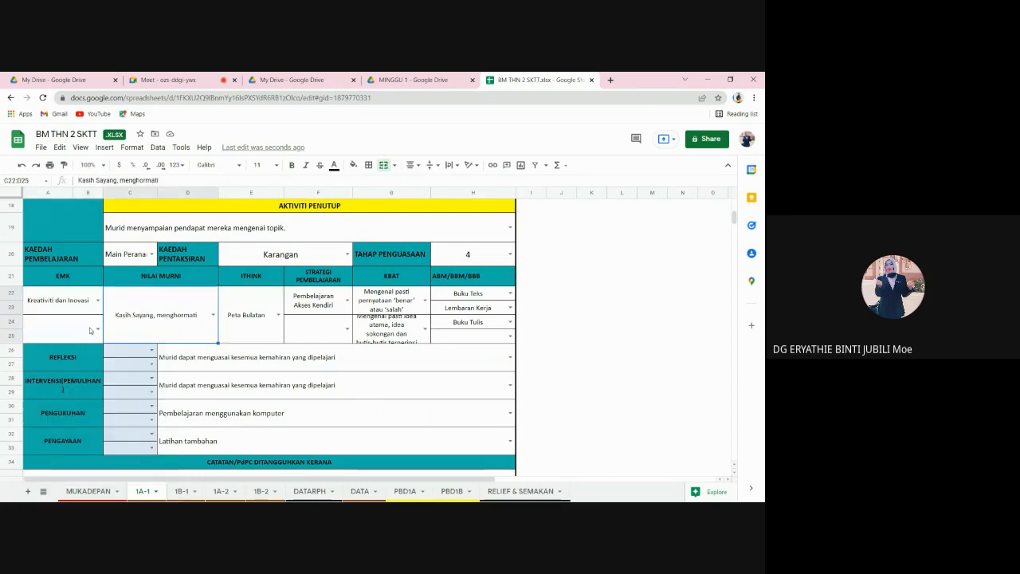
double_click(88, 329)
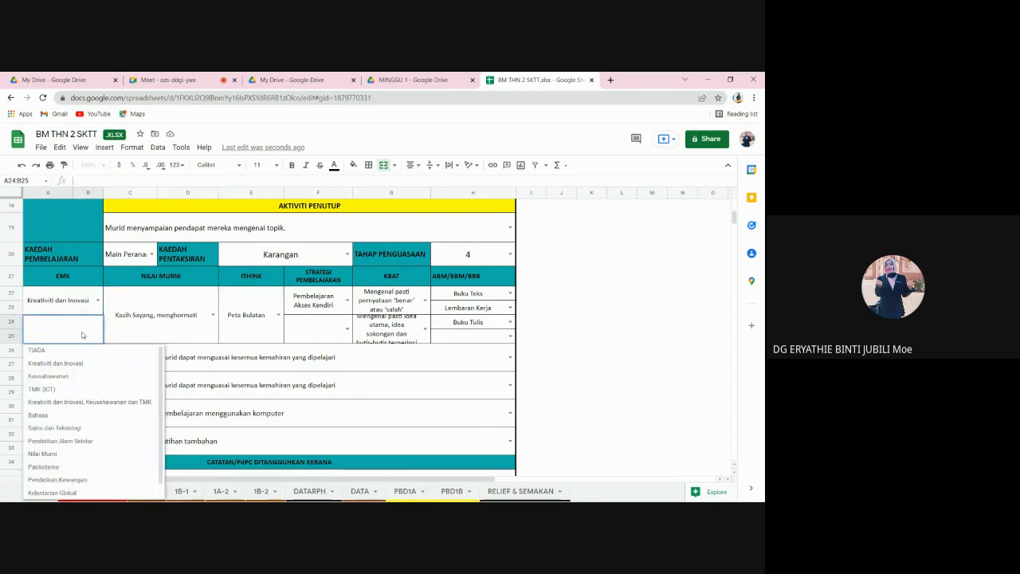
left_click(617, 351)
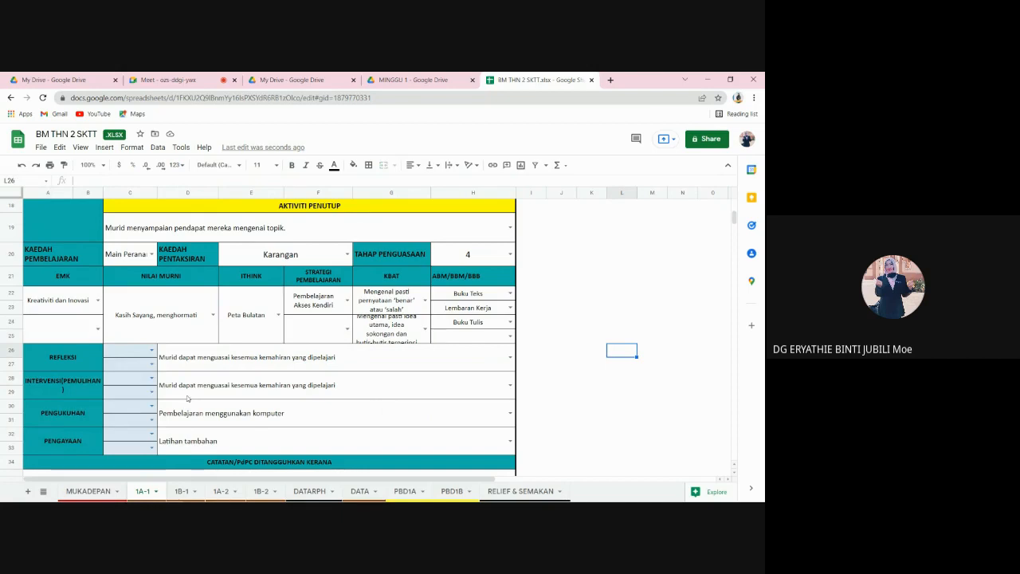
Set the class (KELAS) in the header of the 1A-1 lesson plan to 2A
scroll(231, 397, "down", 1)
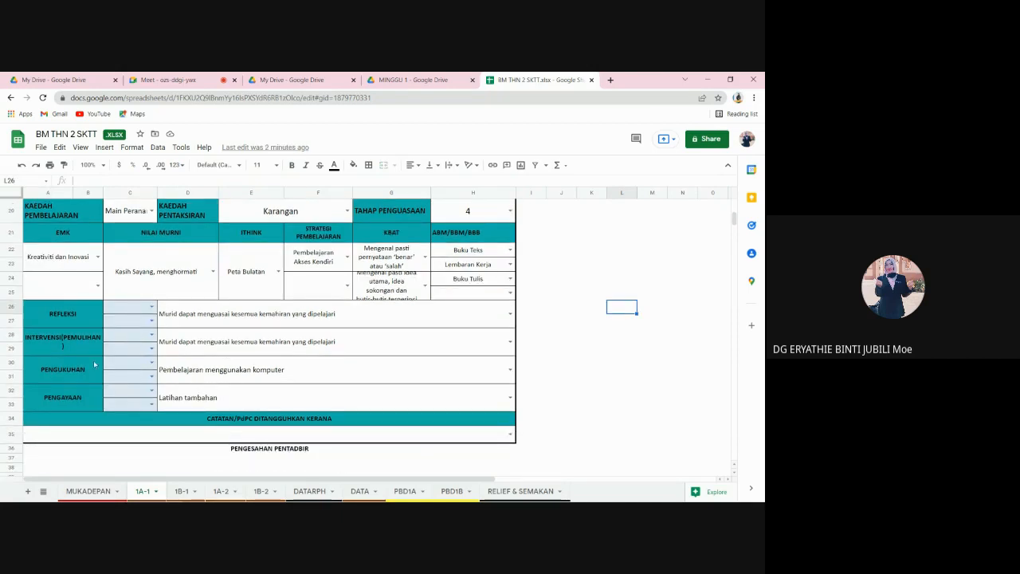
scroll(98, 323, "up", 5)
scroll(98, 323, "up", 5)
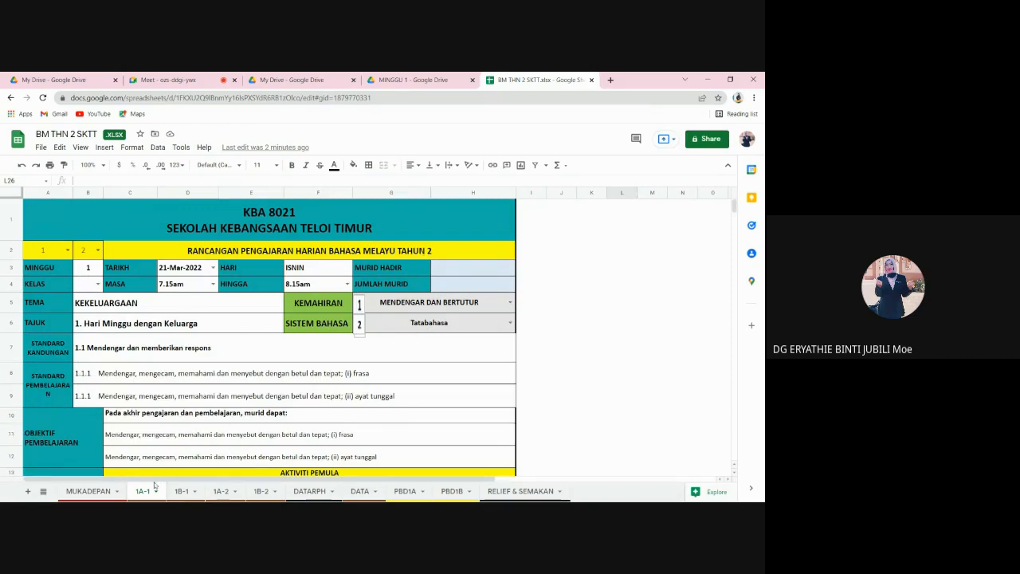
left_click(99, 284)
left_click(90, 305)
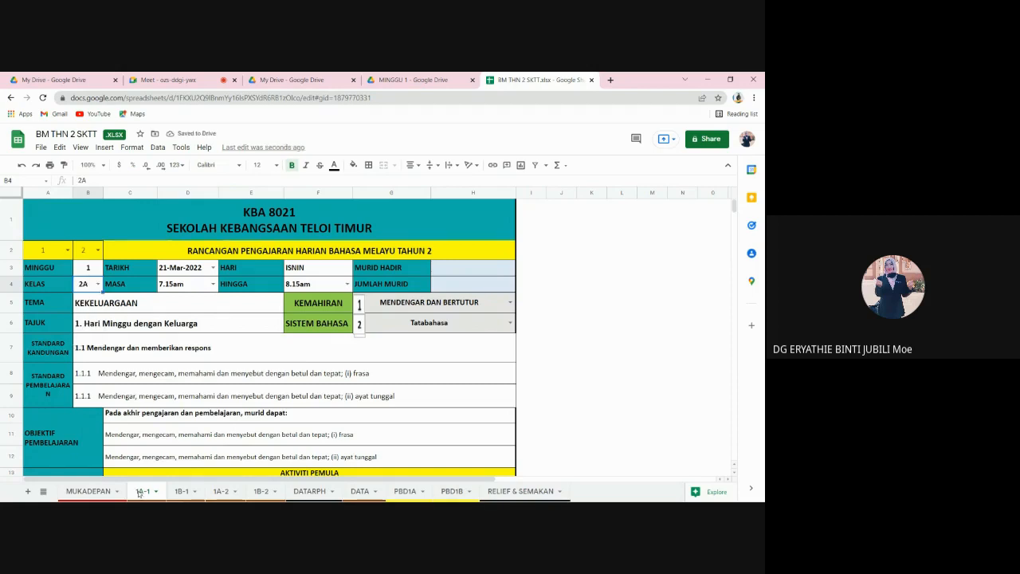
Rename the 1A-1 sheet as 2A-1
double_click(140, 491)
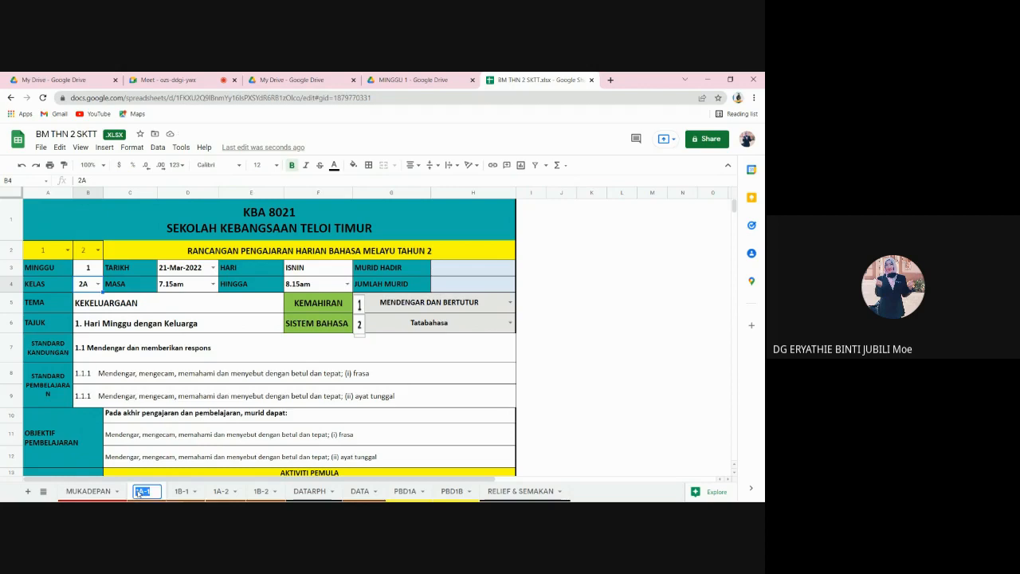
double_click(140, 493)
key("BackSpace")
type("2")
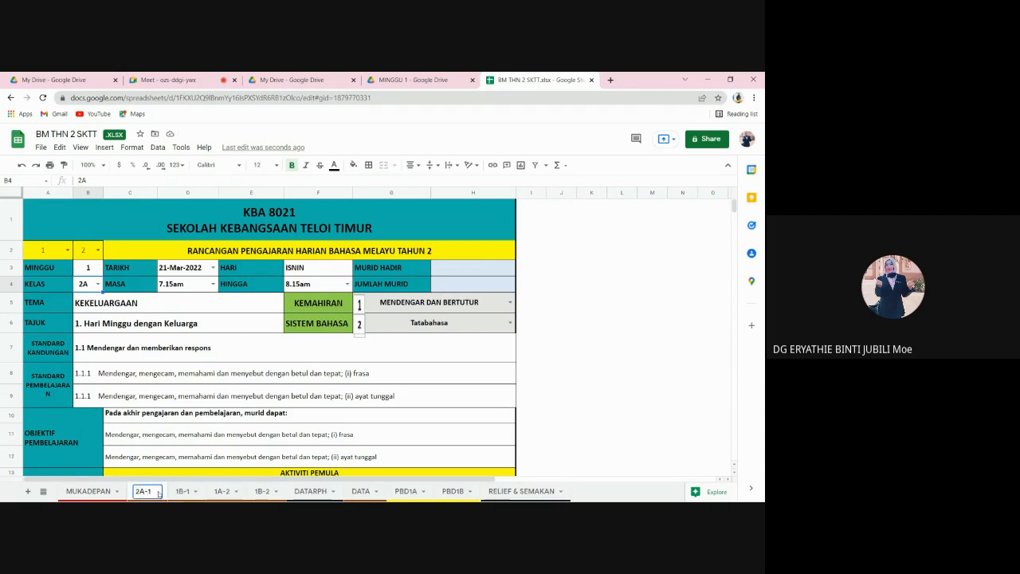
key("Return")
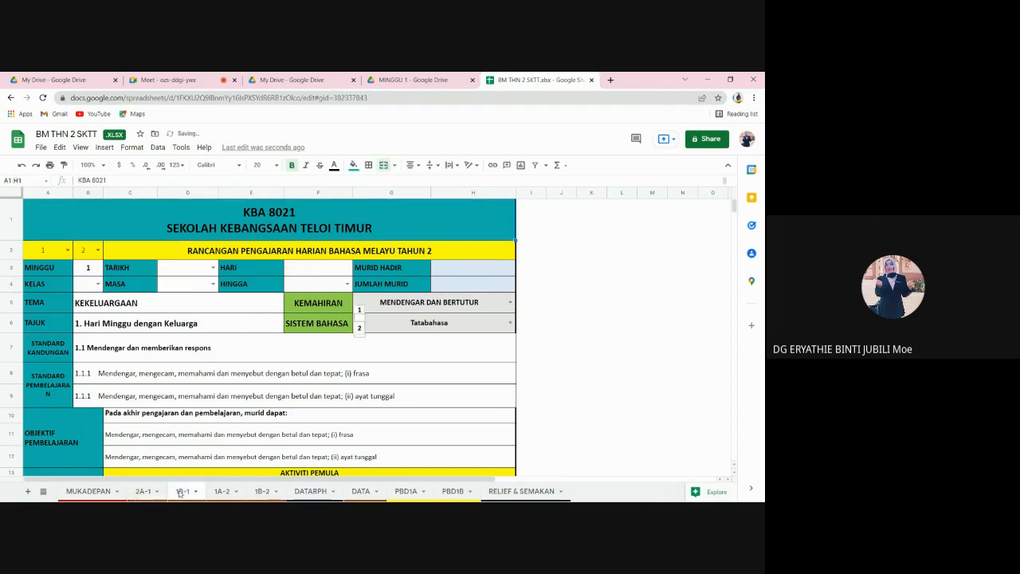
Rename the 1B-1 sheet as 2B-1 and pick a class (KELAS) on the 1A-2 sheet
double_click(182, 491)
key("BackSpace")
type("2")
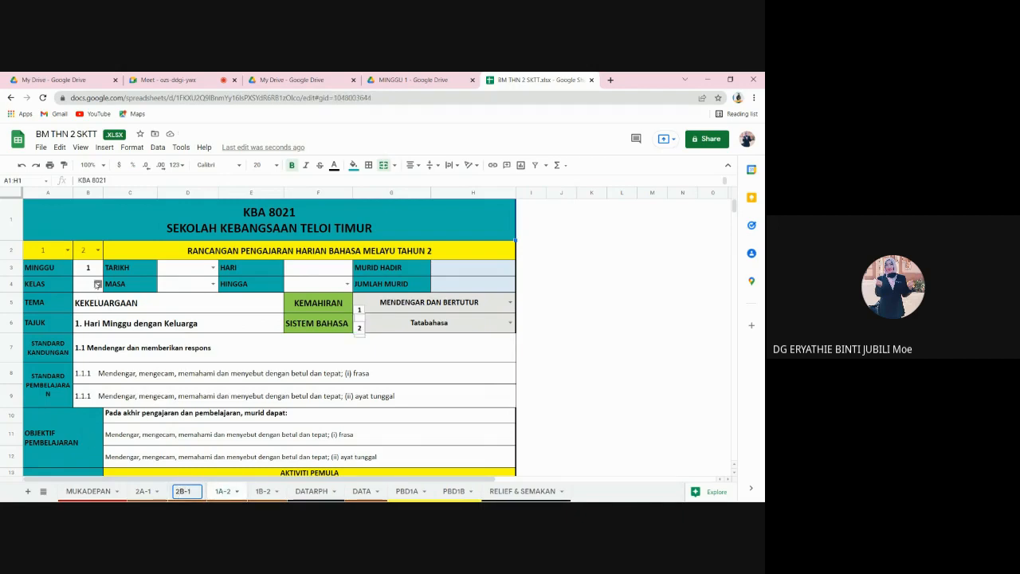
left_click(97, 284)
left_click(81, 299)
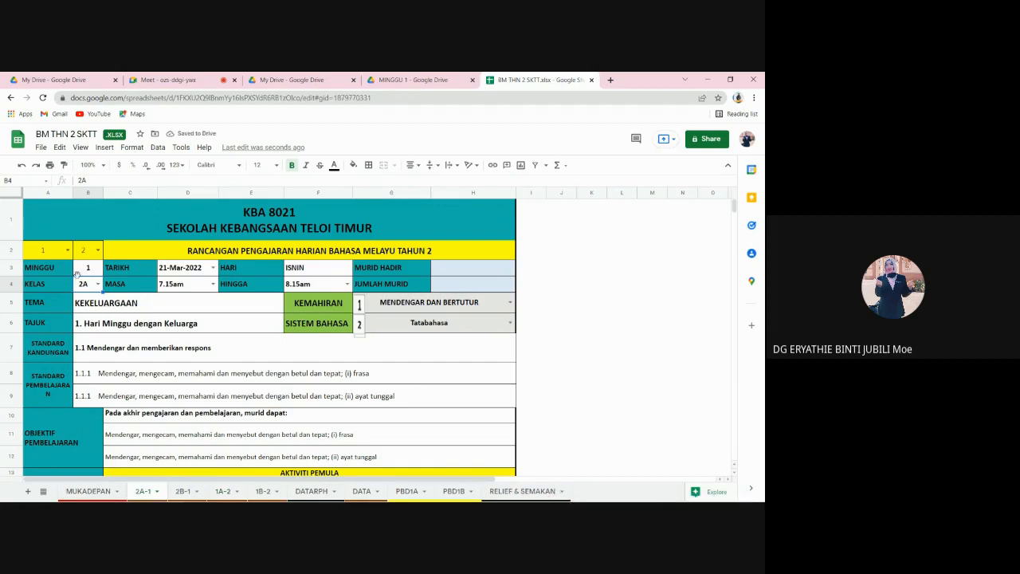
Copy the two lesson selection numbers in A2:B2 of the 2A-1 sheet into the same cells of the 2B-1 sheet
left_click_drag(52, 251, 89, 254)
right_click(62, 251)
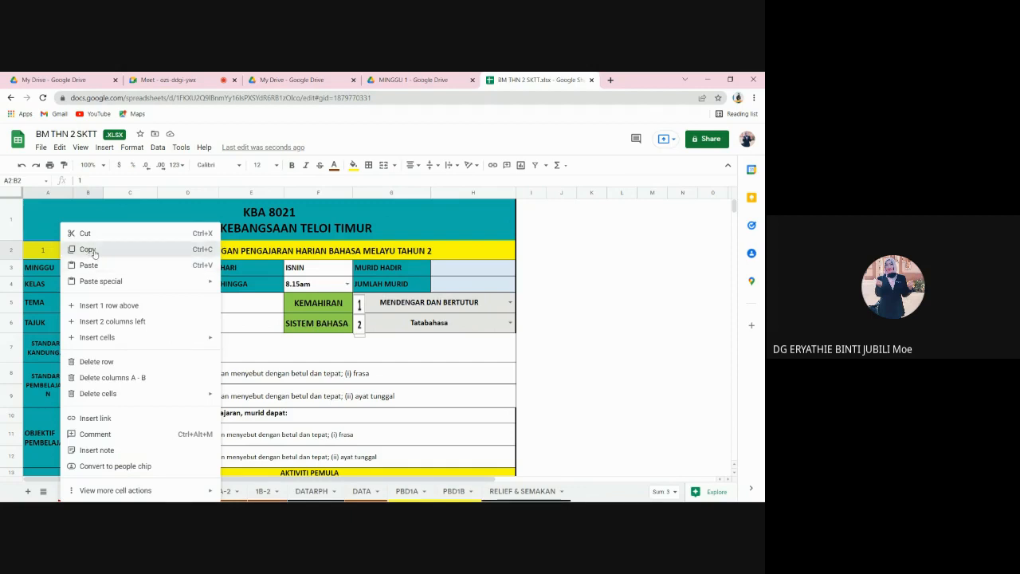
left_click(88, 250)
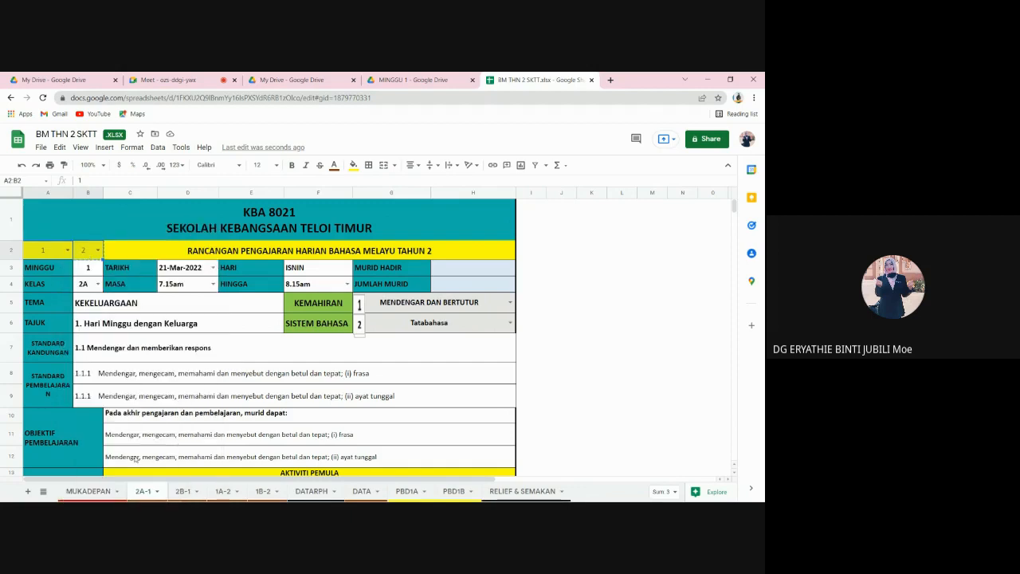
left_click(182, 491)
left_click(41, 252)
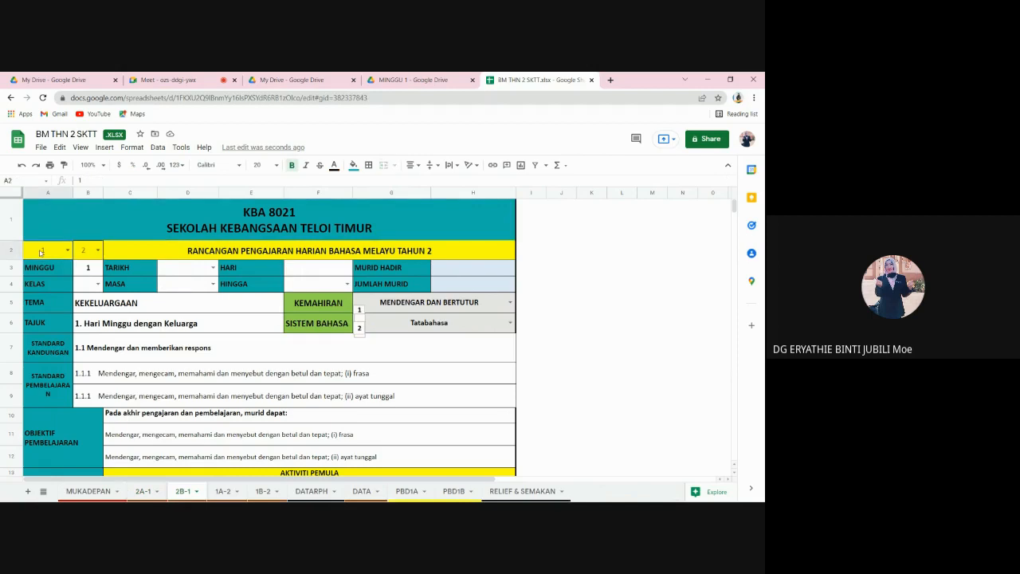
right_click(41, 252)
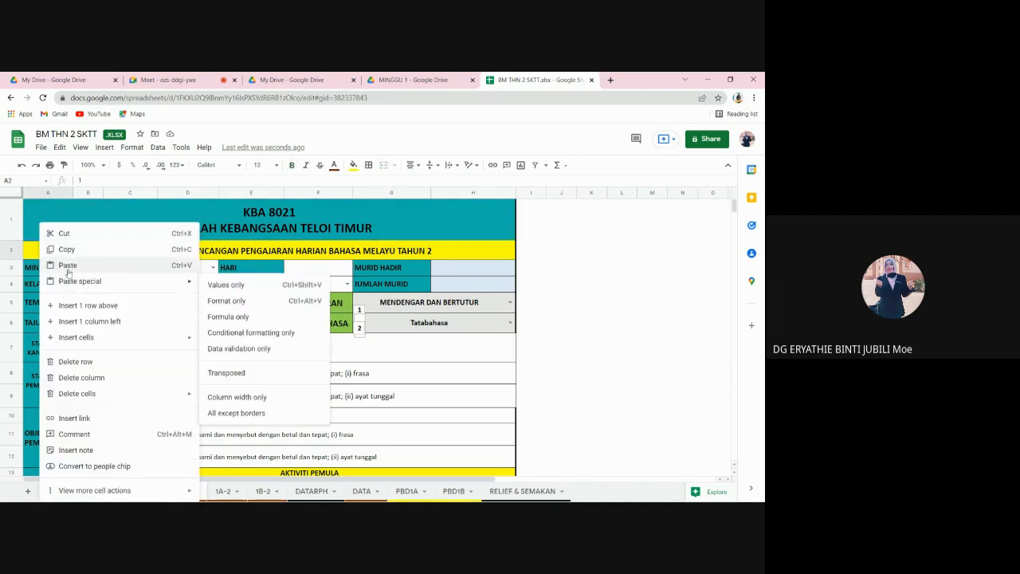
left_click(68, 266)
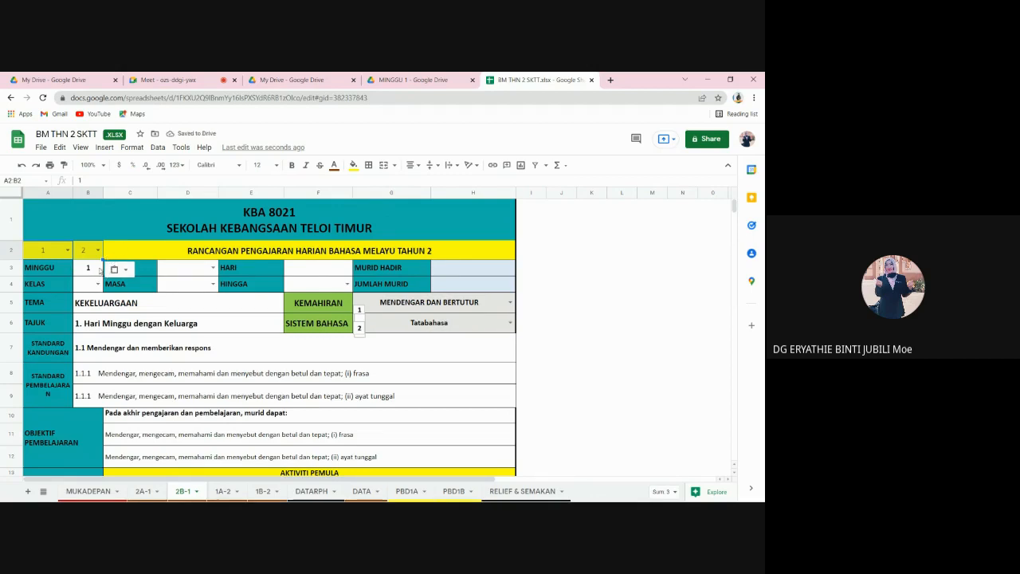
Set the class (KELAS) in the header of the 2B-1 lesson plan to 2B
left_click(99, 269)
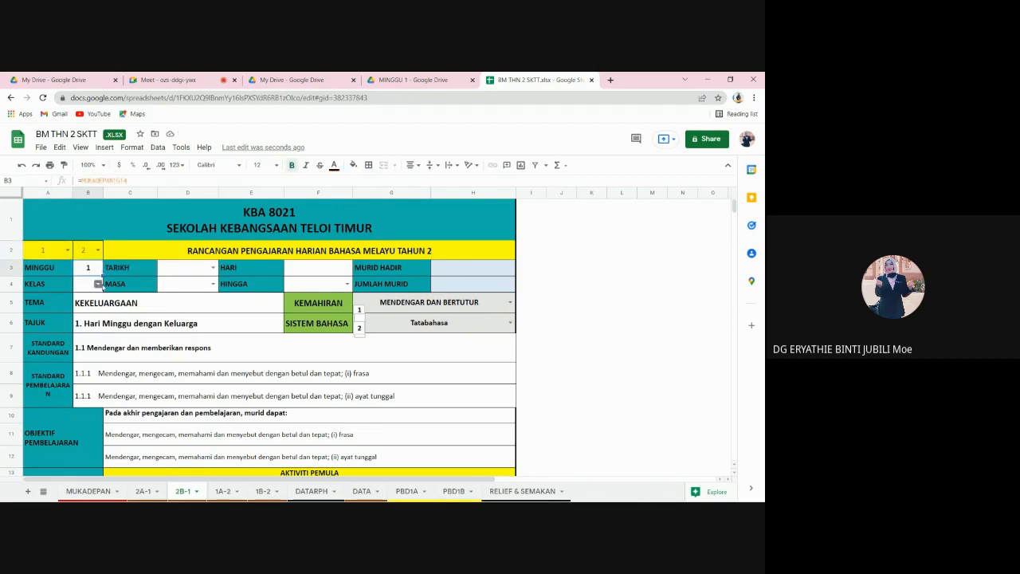
left_click(81, 491)
left_click(142, 493)
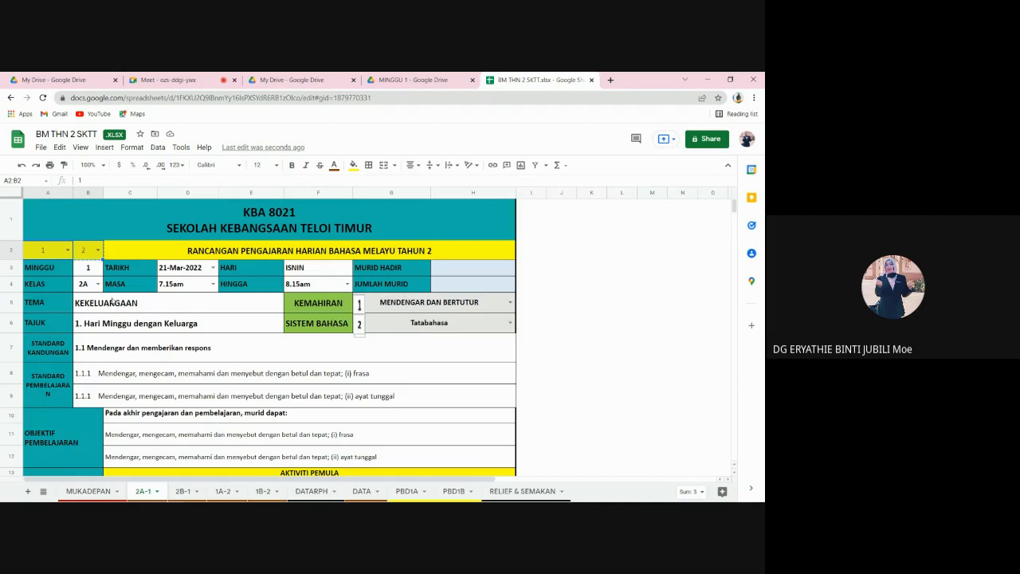
left_click(184, 491)
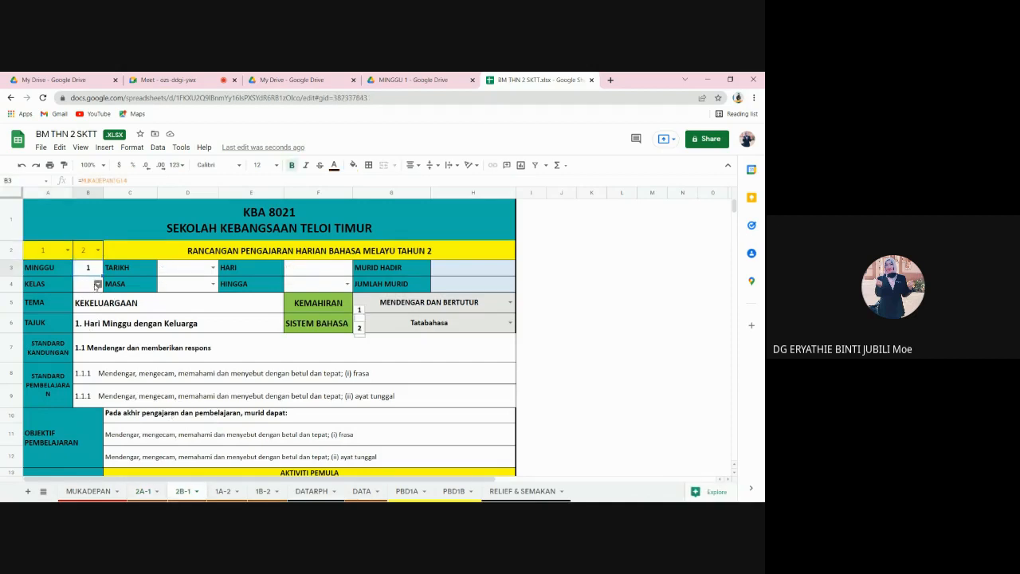
left_click(98, 285)
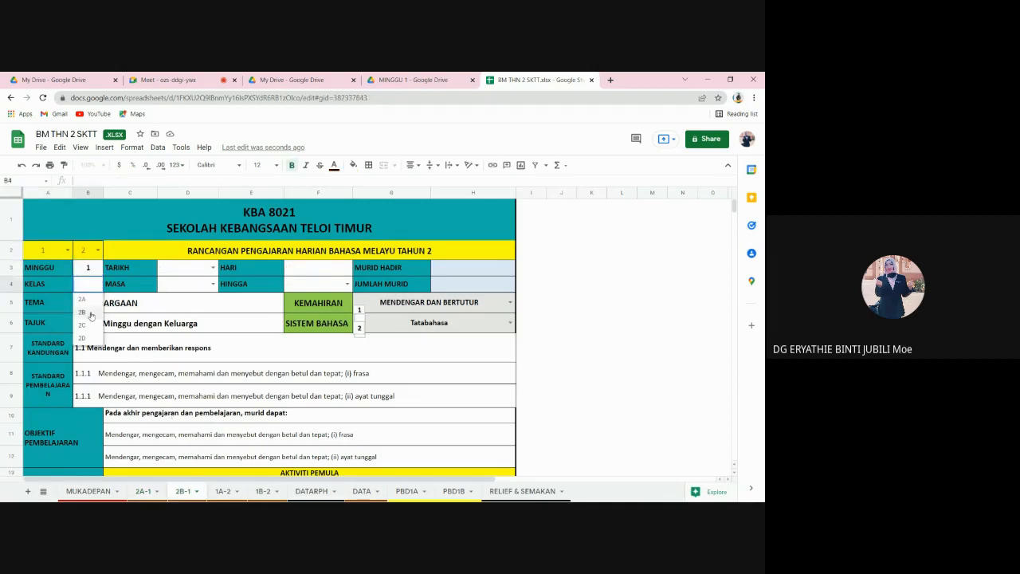
left_click(89, 314)
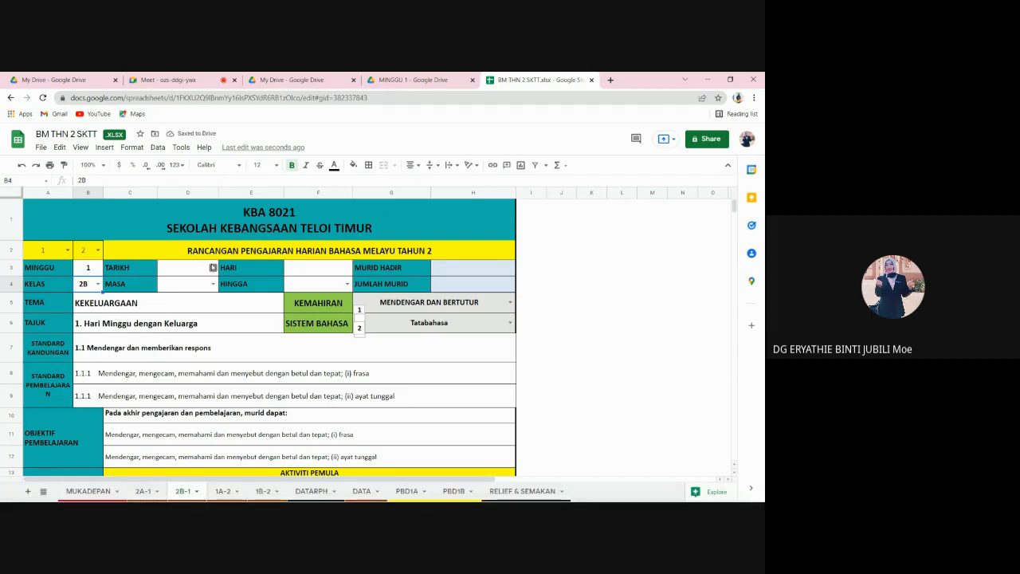
Set the 2B-1 lesson's date (TARIKH) to 21-Mar-2022 and its time (MASA, HINGGA) from 9.15am to 10.15am
left_click(213, 267)
left_click(215, 287)
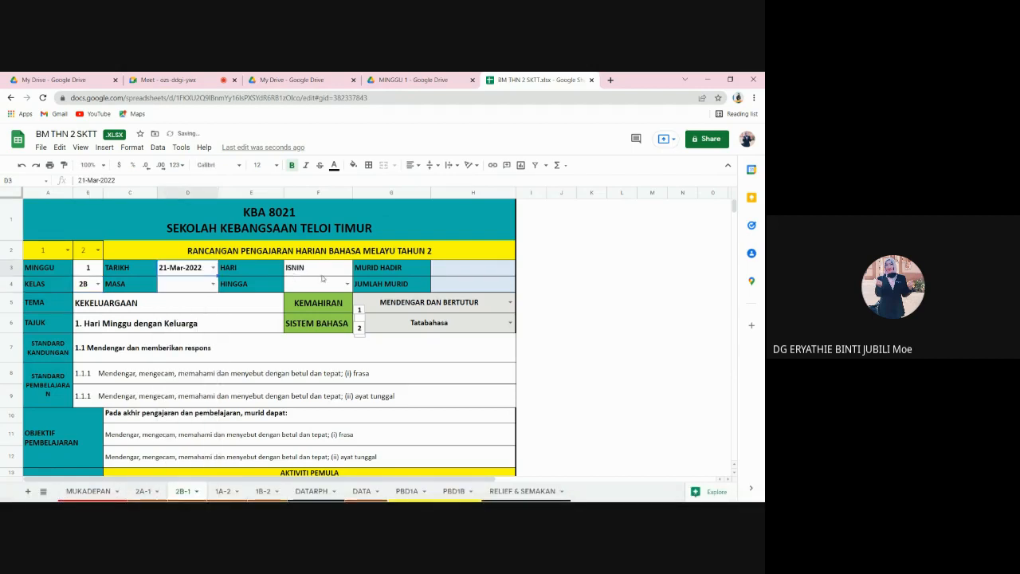
left_click(214, 285)
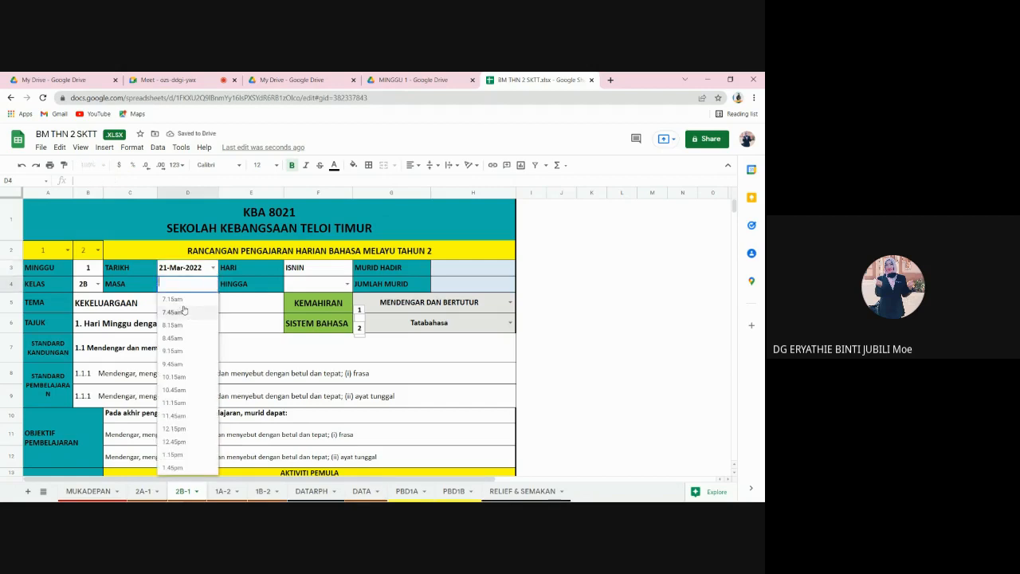
left_click(175, 351)
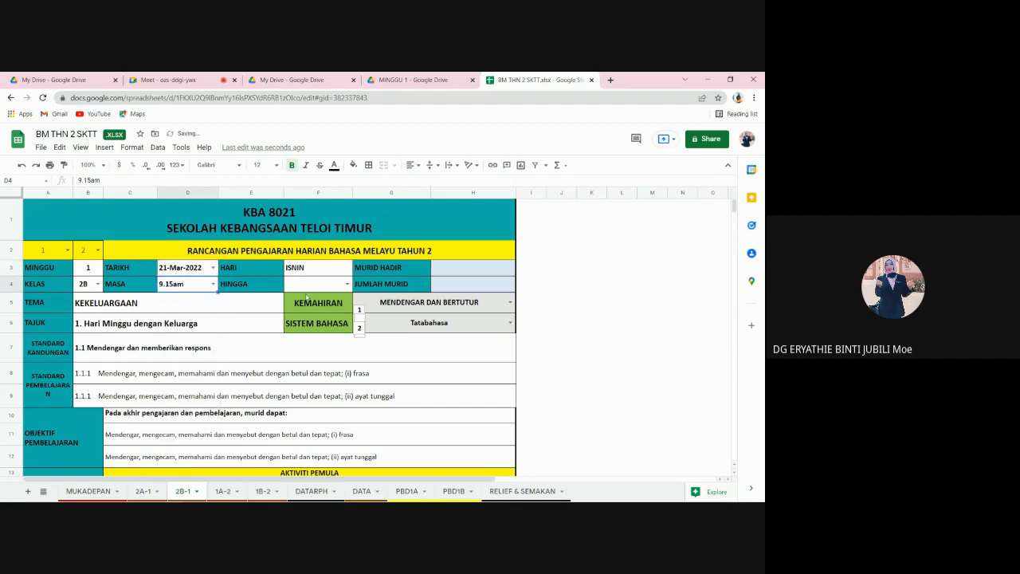
left_click(347, 284)
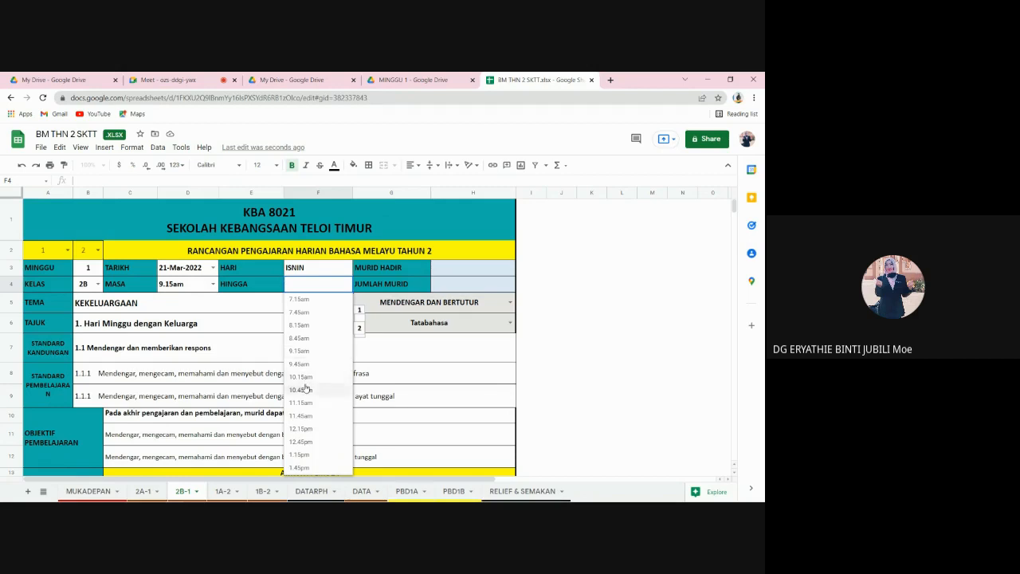
left_click(302, 376)
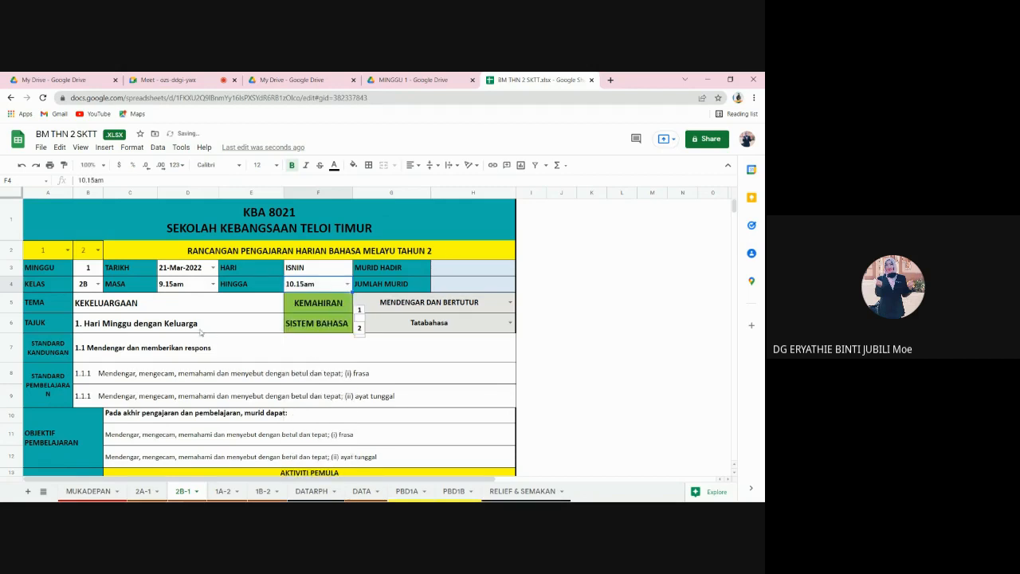
Review the learning standards, objectives, set induction and main activity entries on the 2B-1 sheet
scroll(195, 330, "down", 1)
scroll(127, 255, "down", 1)
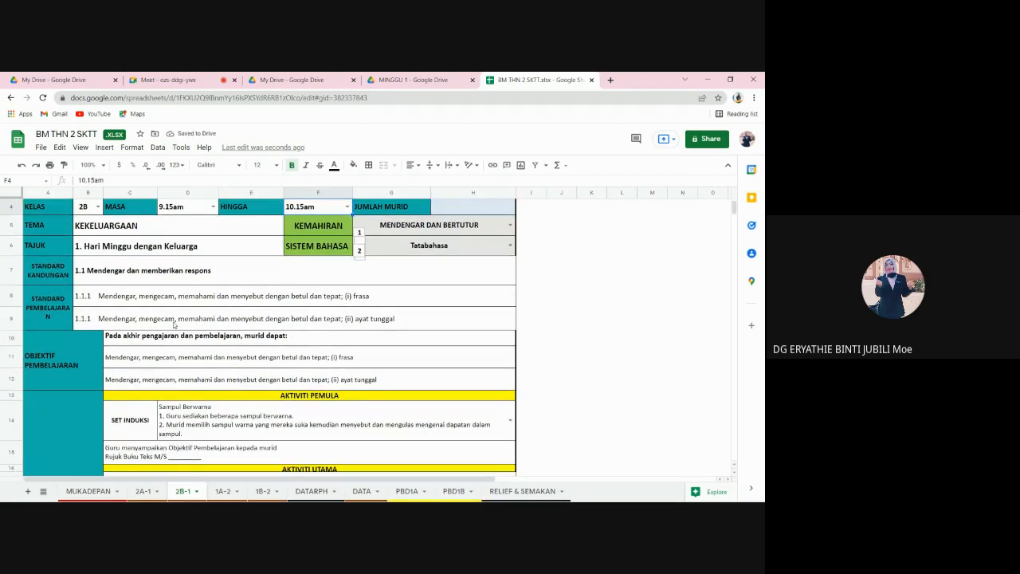
left_click(161, 382)
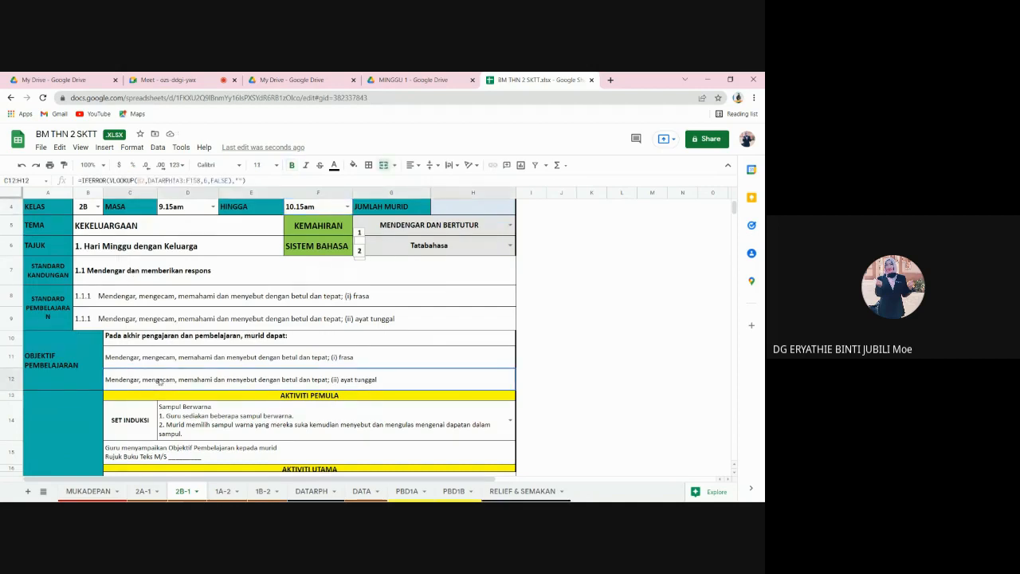
scroll(161, 357, "up", 3)
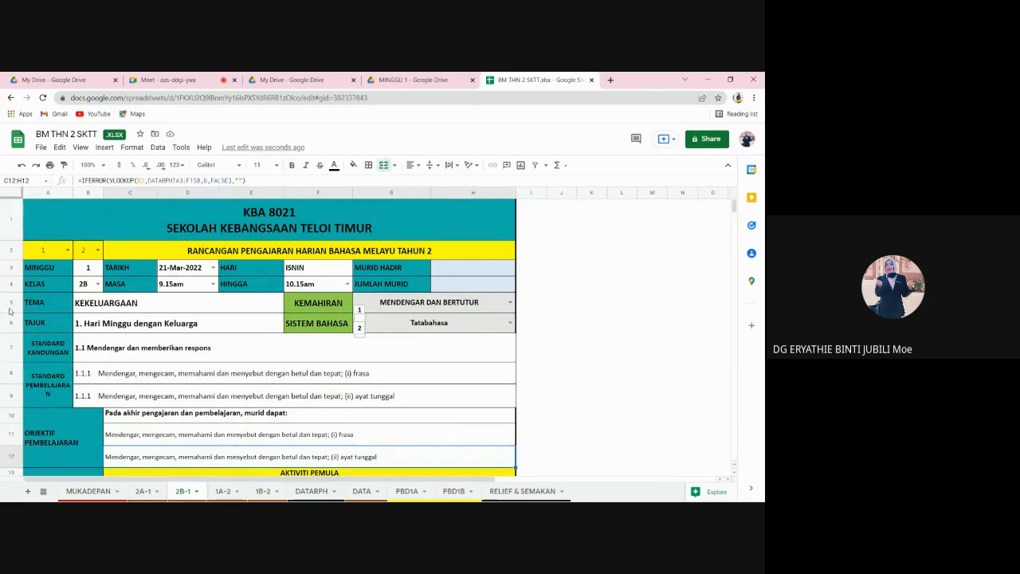
left_click(211, 373)
scroll(257, 349, "down", 3)
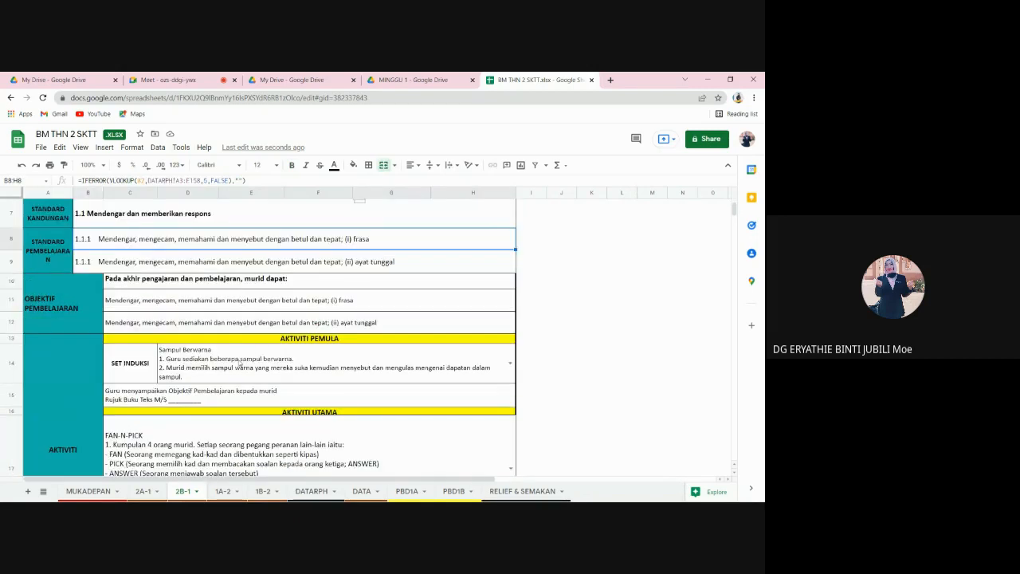
left_click(240, 363)
left_click(241, 395)
left_click(244, 421)
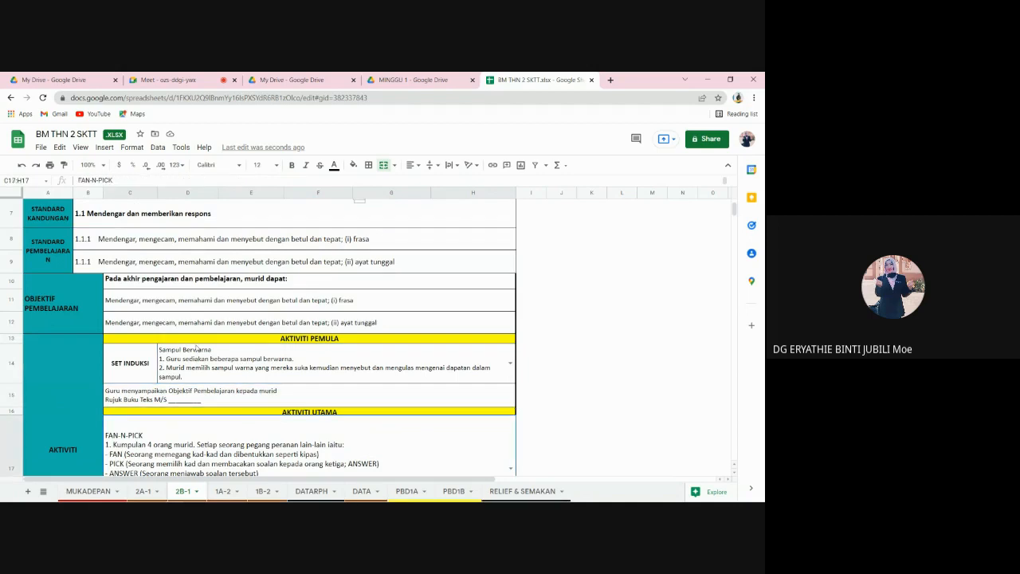
Copy the lesson plan block A13:H33, from AKTIVITI through PENGAYAAN, on the 2A-1 sheet
left_click(144, 491)
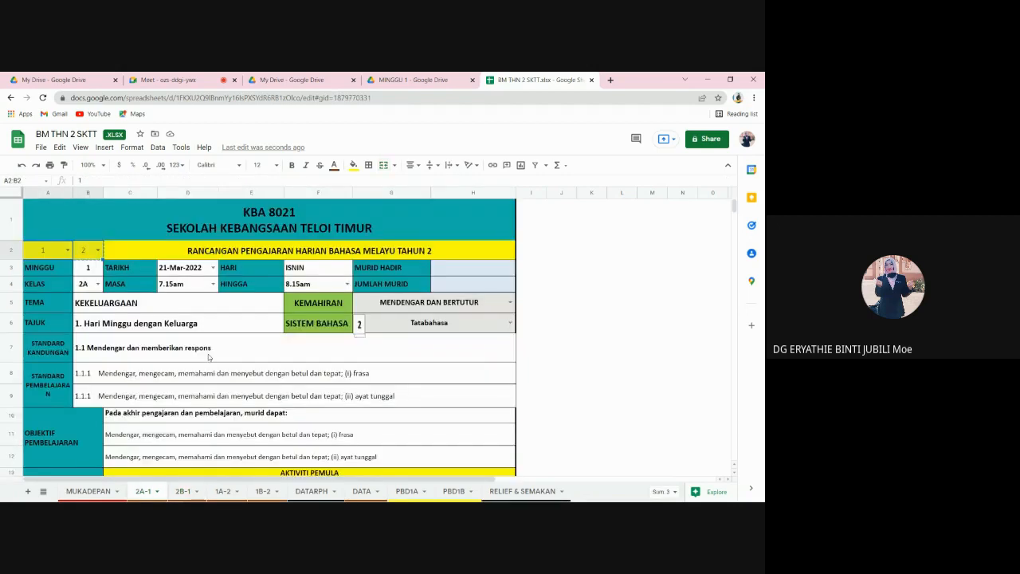
left_click_drag(255, 431, 209, 140)
scroll(75, 395, "down", 1)
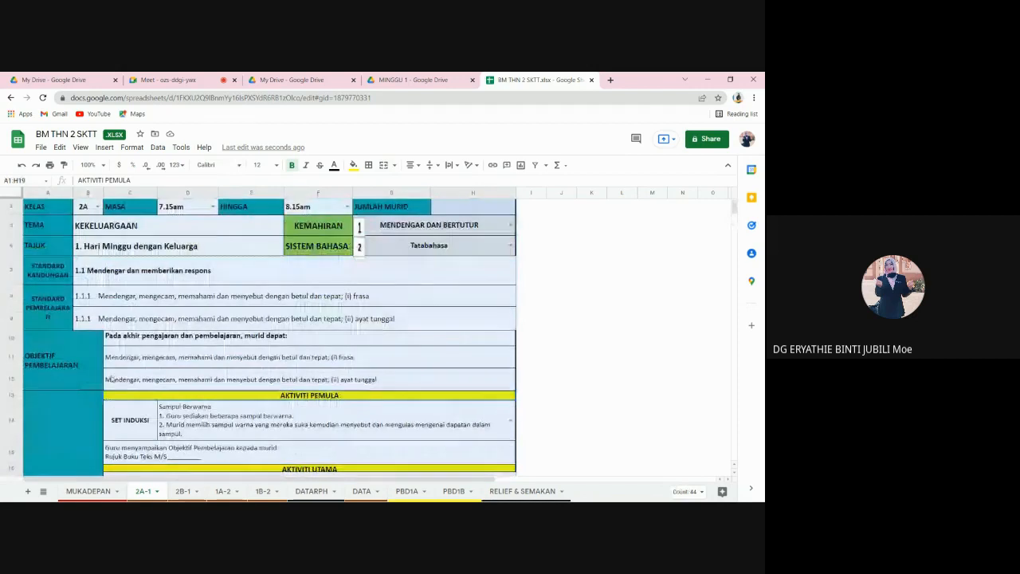
left_click_drag(152, 395, 189, 255)
scroll(32, 323, "up", 3)
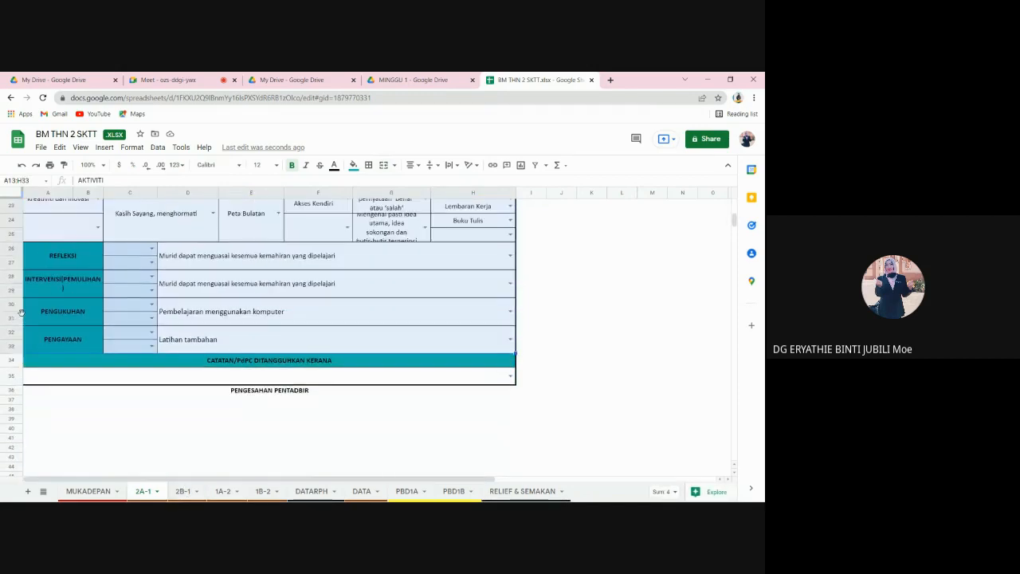
scroll(32, 320, "up", 5)
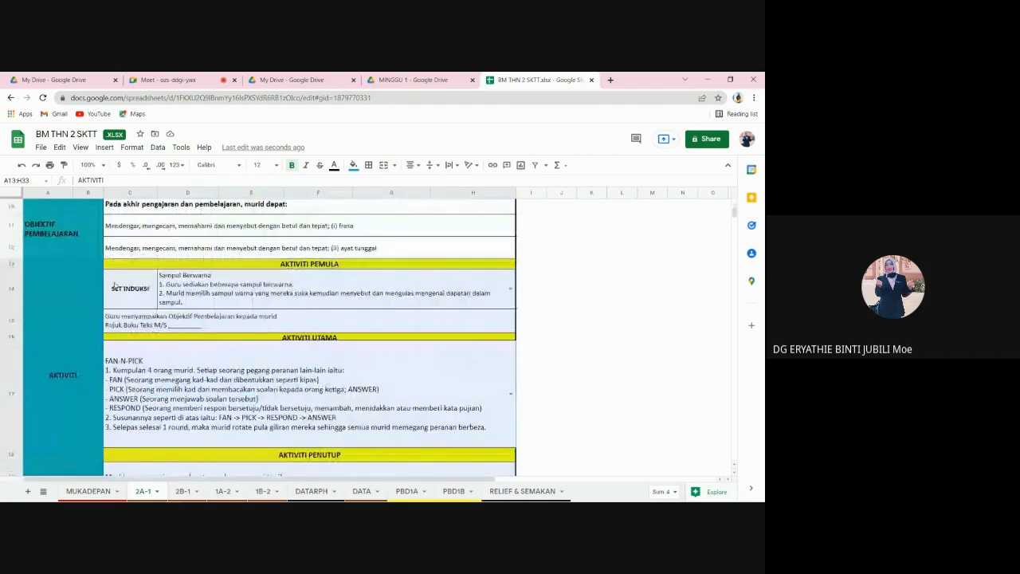
right_click(57, 307)
left_click(90, 253)
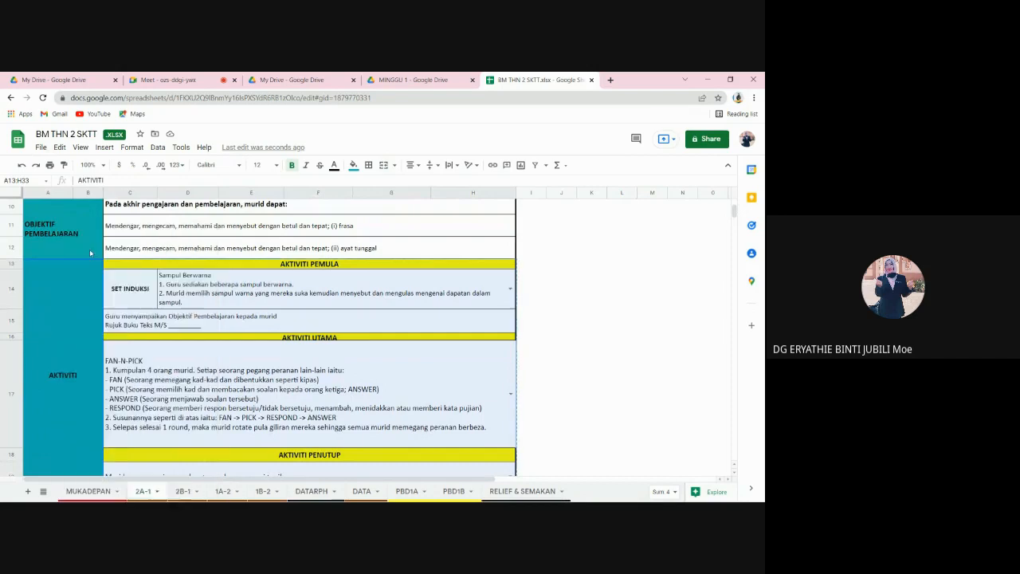
Paste the copied block over the 2B-1 sheet starting at its AKTIVITI cell and check the pasted rows down to PENGAYAAN
left_click(182, 491)
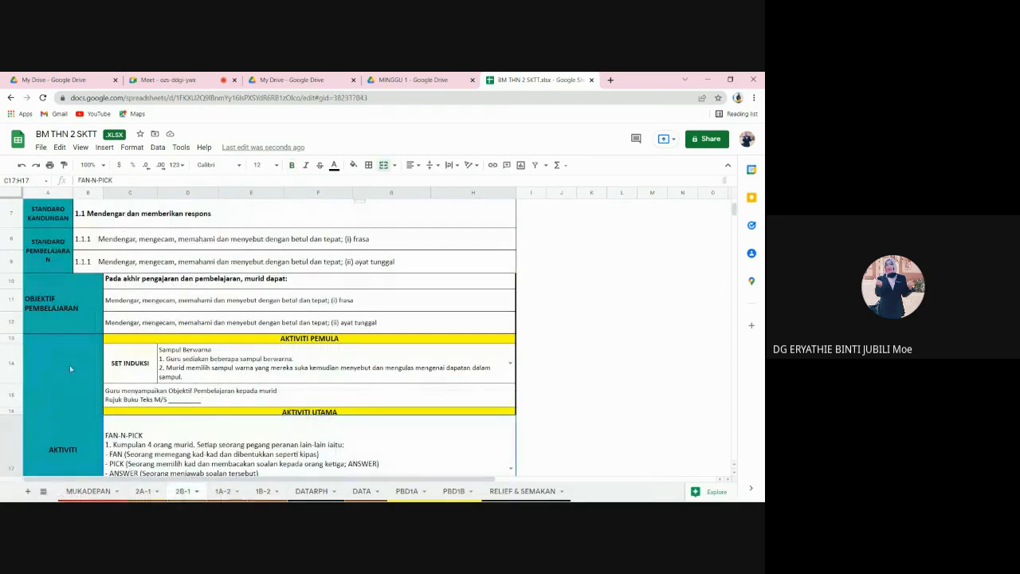
left_click(57, 416)
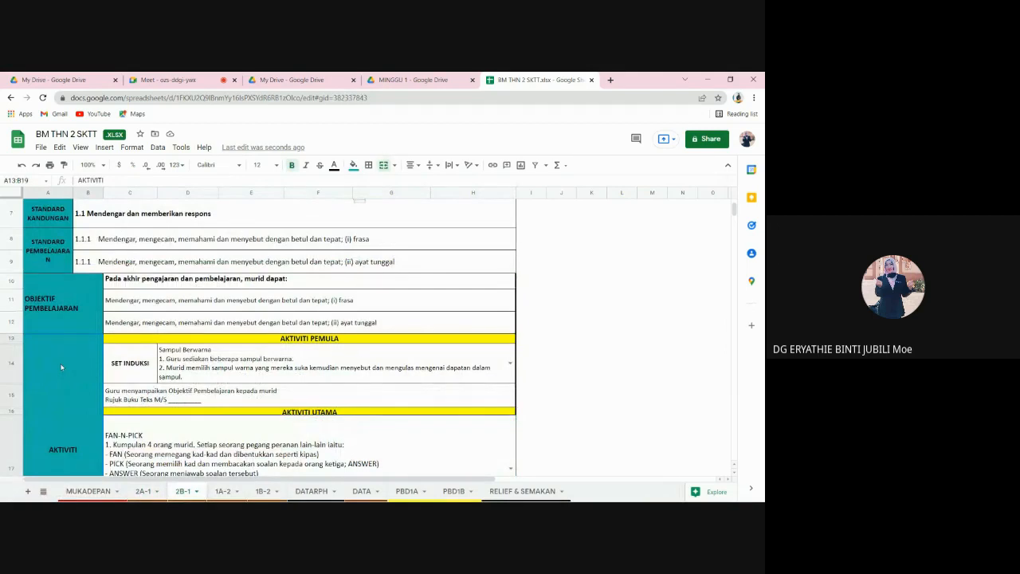
right_click(61, 367)
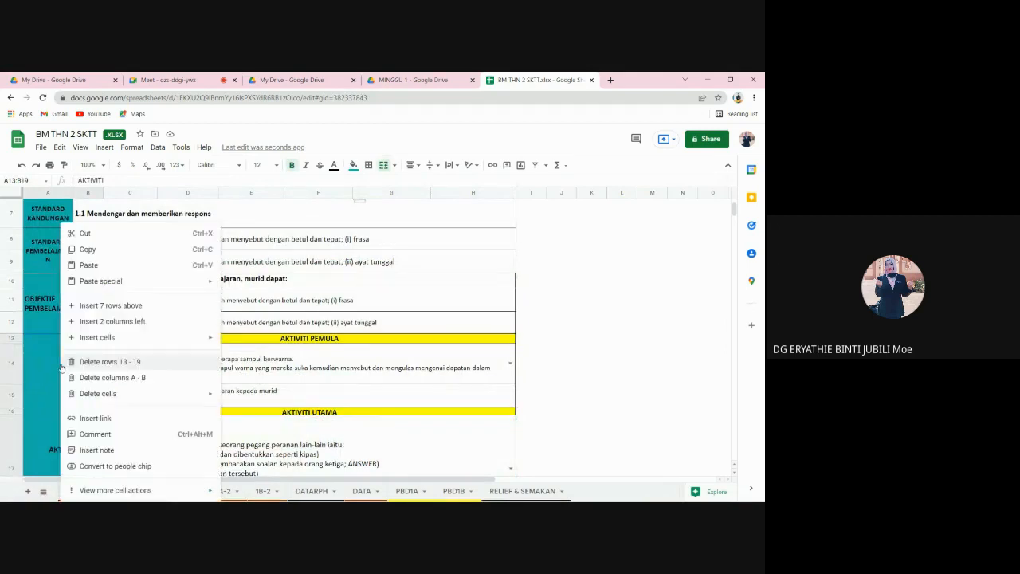
left_click(89, 264)
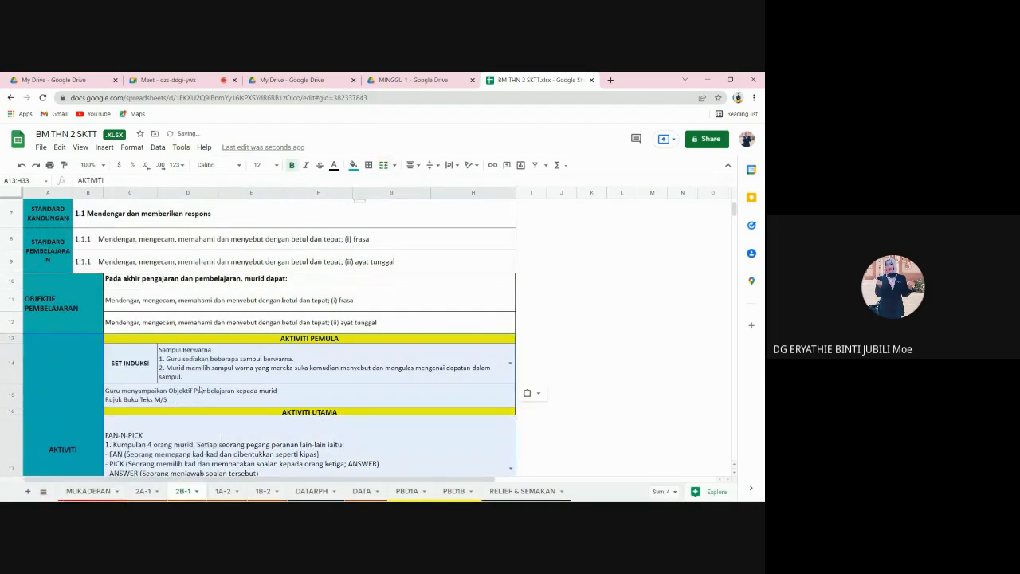
scroll(200, 389, "down", 6)
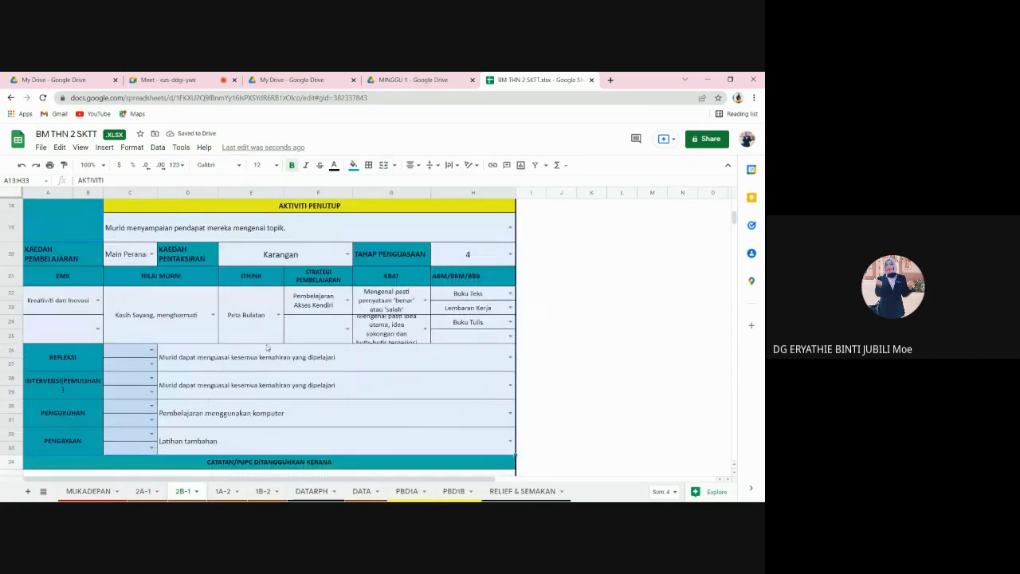
scroll(267, 351, "down", 2)
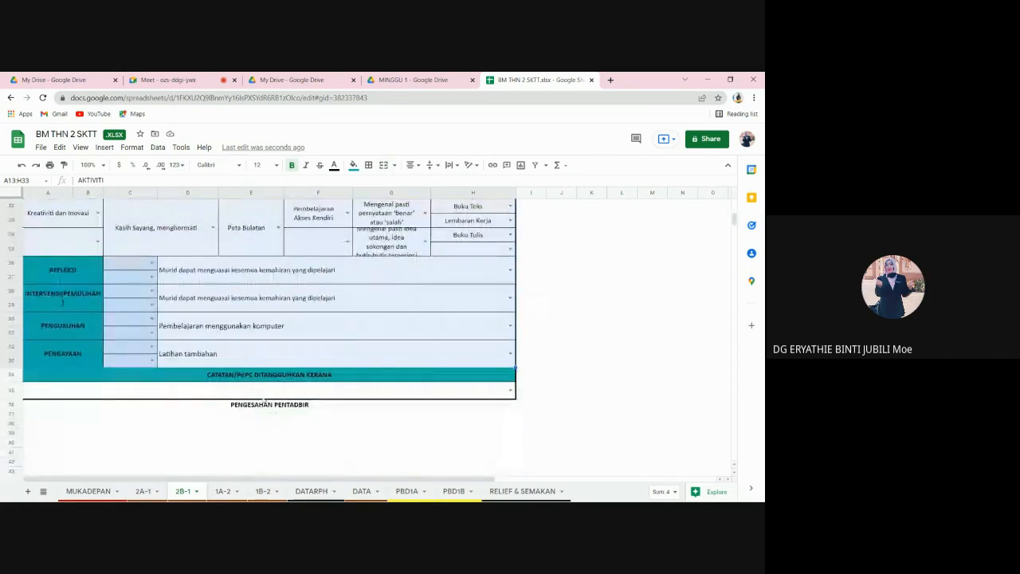
left_click(311, 363)
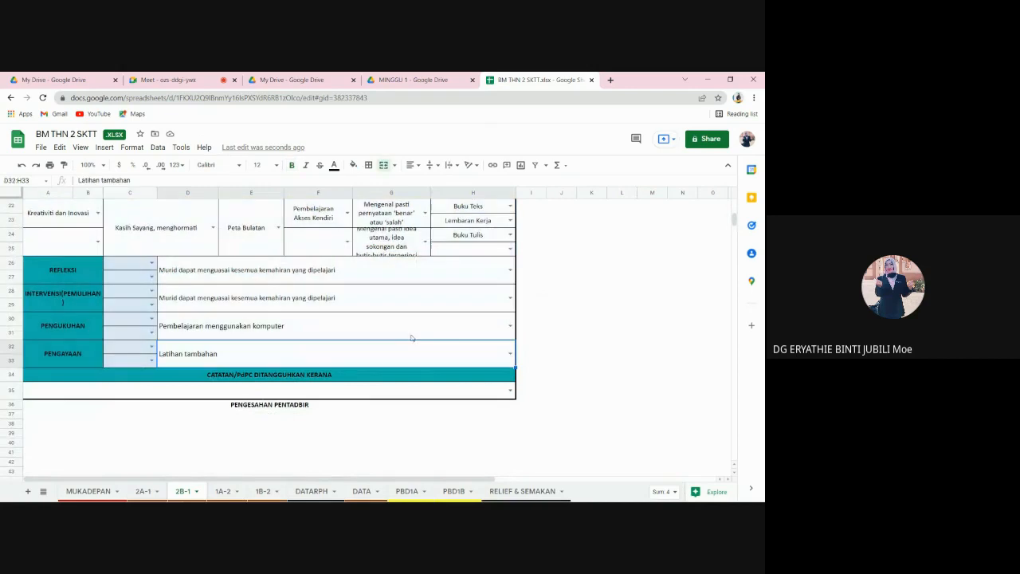
left_click(507, 354)
left_click(574, 352)
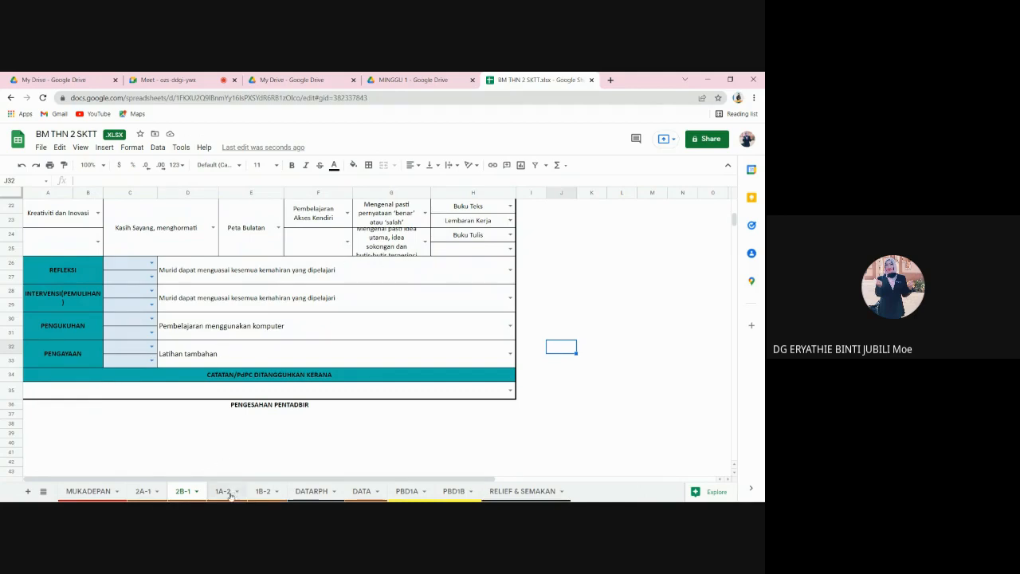
Left-align the merged KBAT cell G24:G25 on the 2B-1 sheet and reduce its font size to 9
left_click(385, 240)
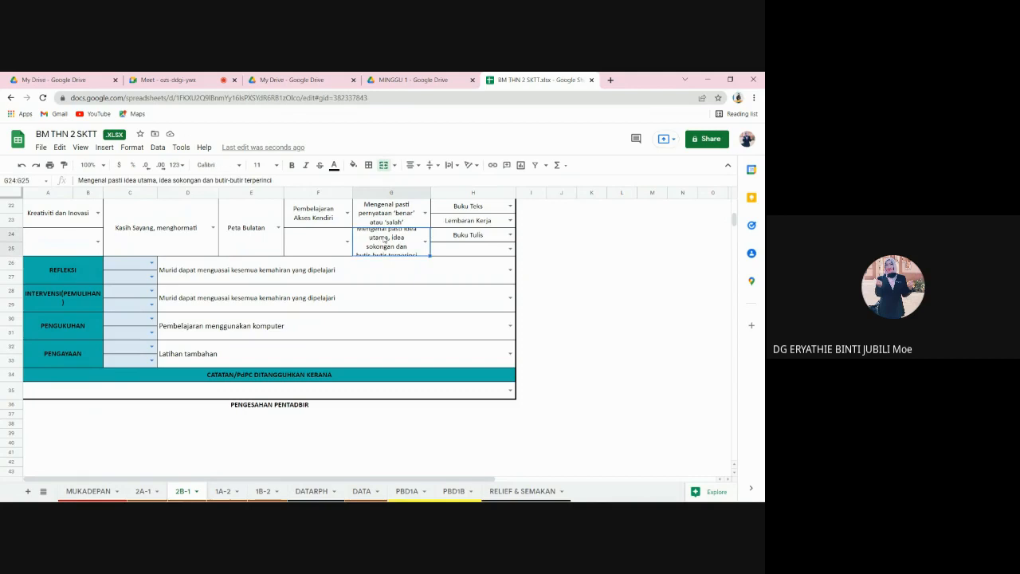
left_click(410, 165)
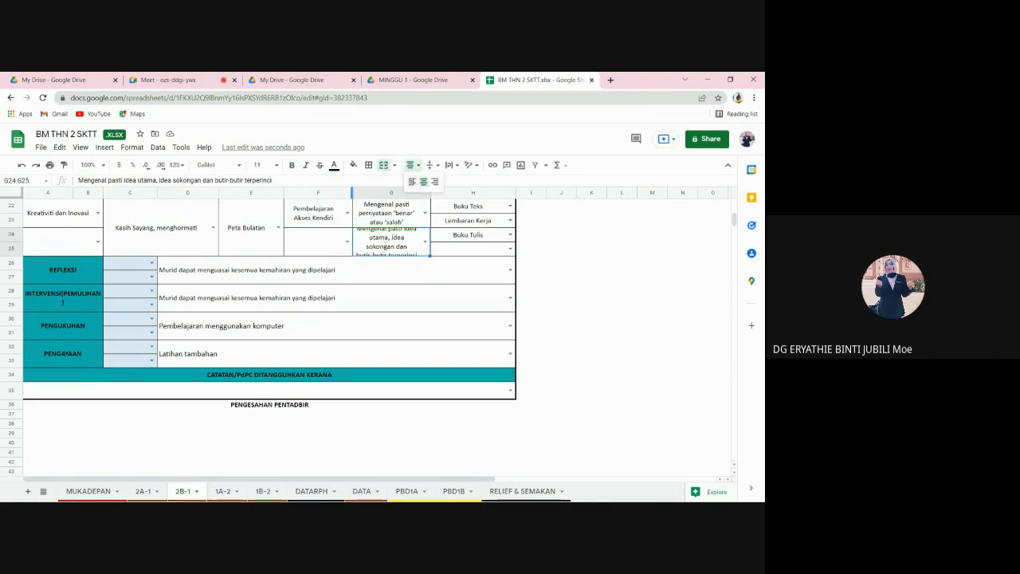
left_click(412, 181)
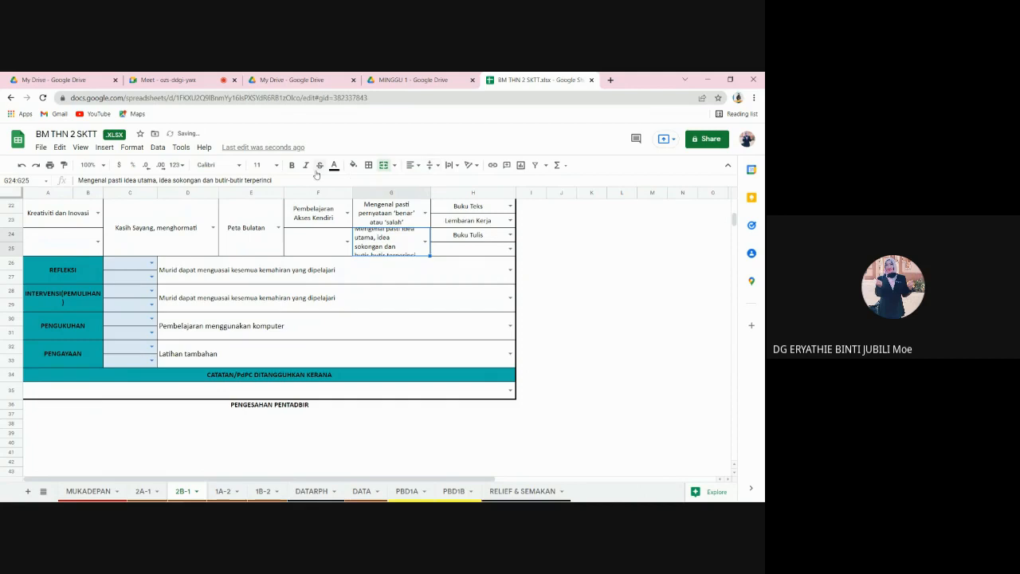
left_click(278, 166)
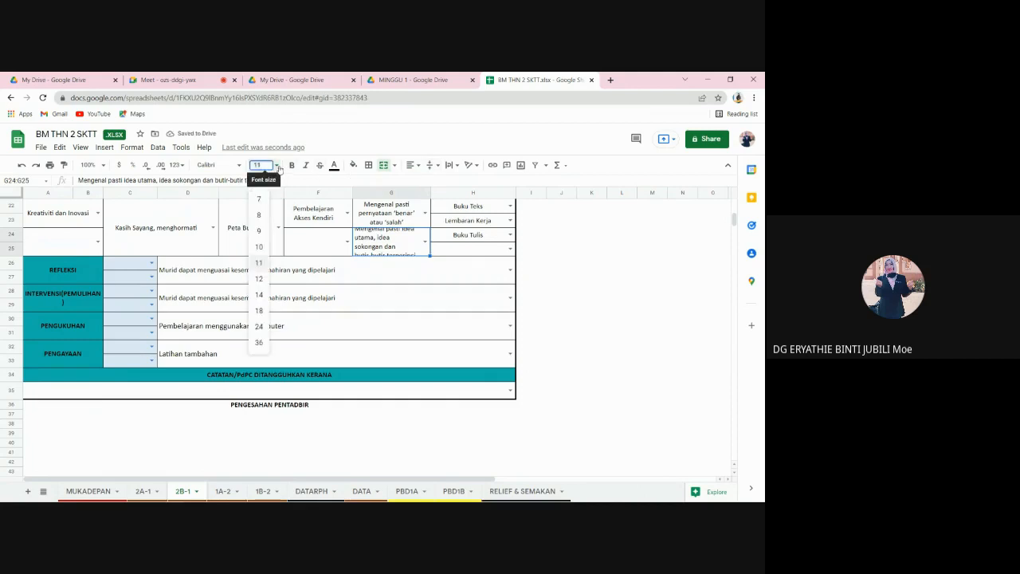
left_click(258, 231)
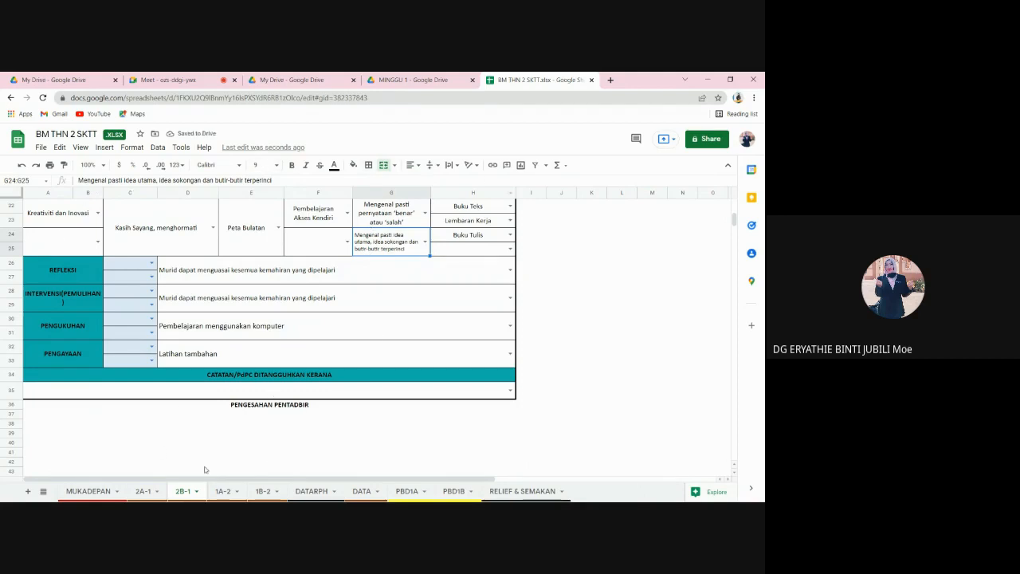
Set the two lesson numbers in A2 and B2 of the 1A-2 sheet to 3 and 4
left_click(219, 493)
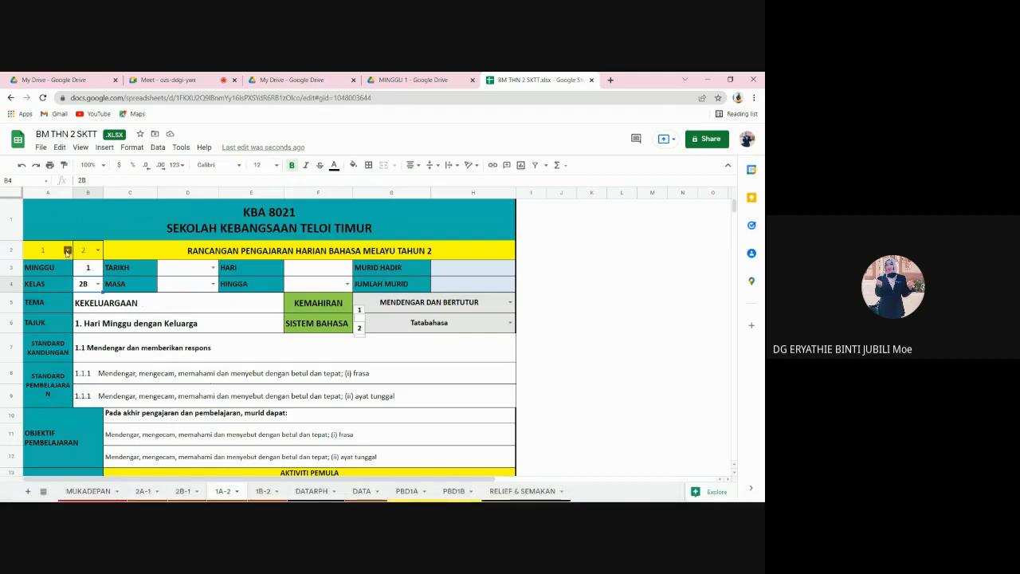
left_click(66, 251)
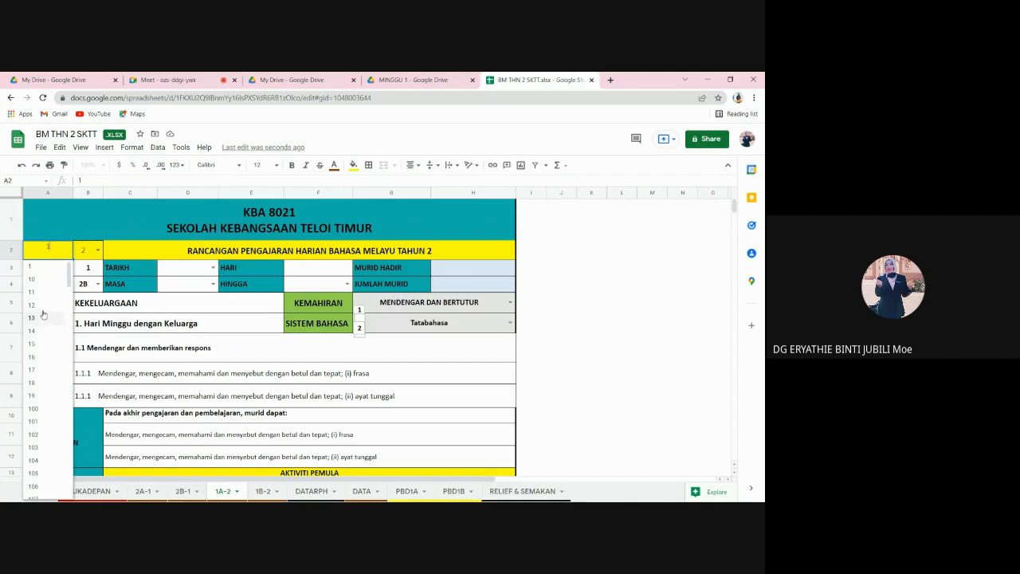
type("3")
left_click(65, 267)
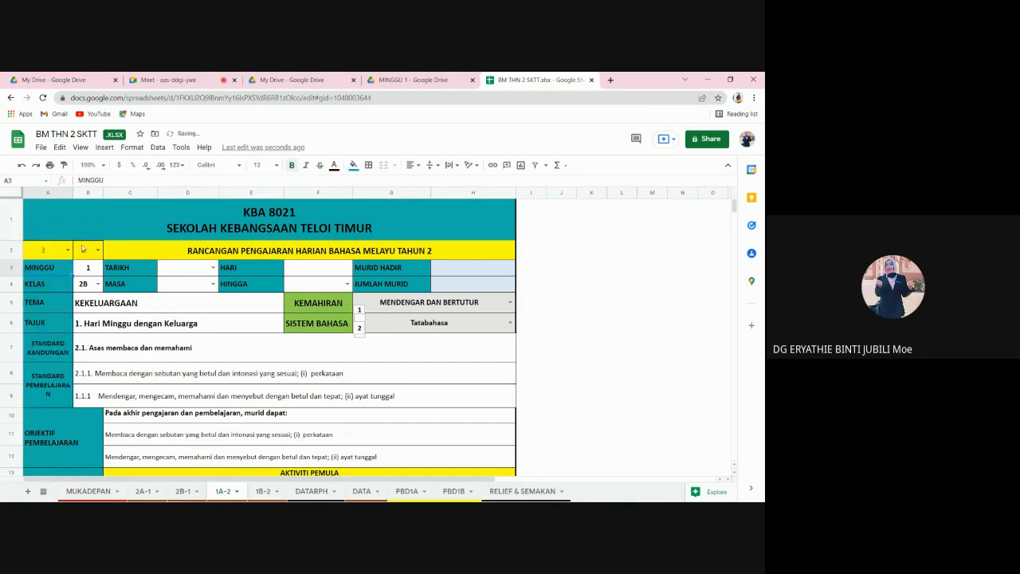
double_click(88, 248)
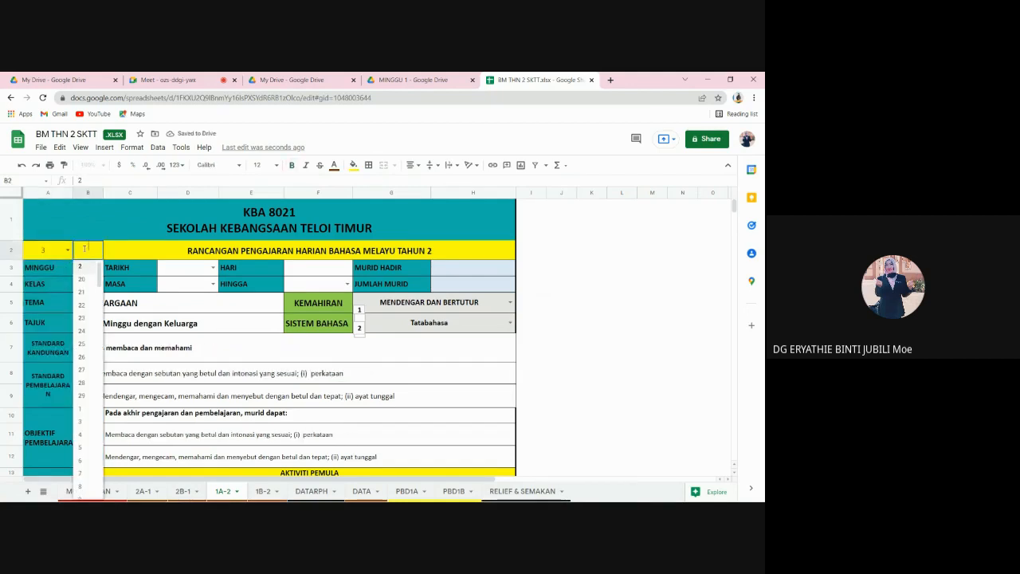
key("BackSpace")
type("4")
key("Return")
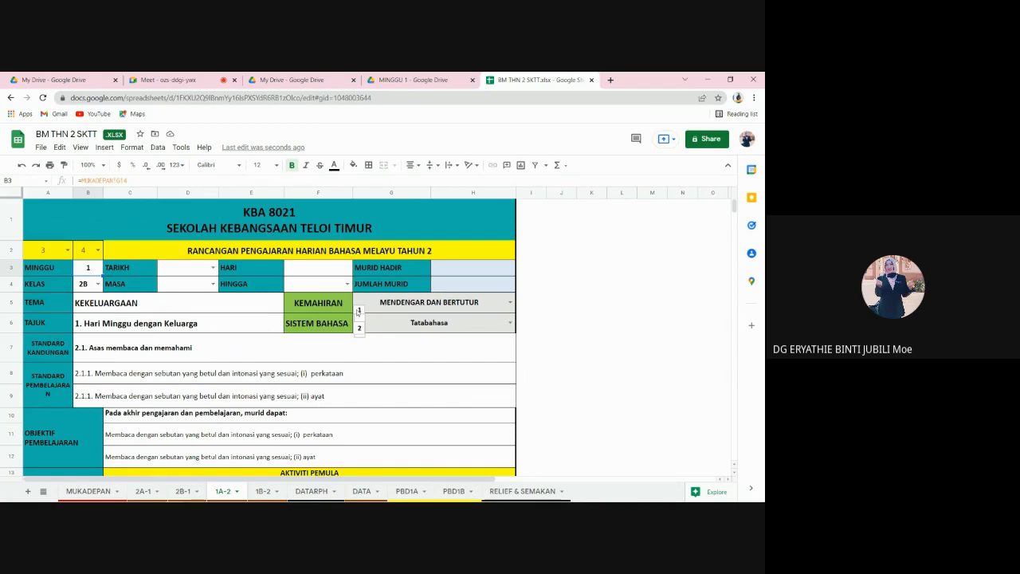
Review the 1A-2 sheet's standards, objectives and available SET INDUKSI options
scroll(328, 321, "down", 1)
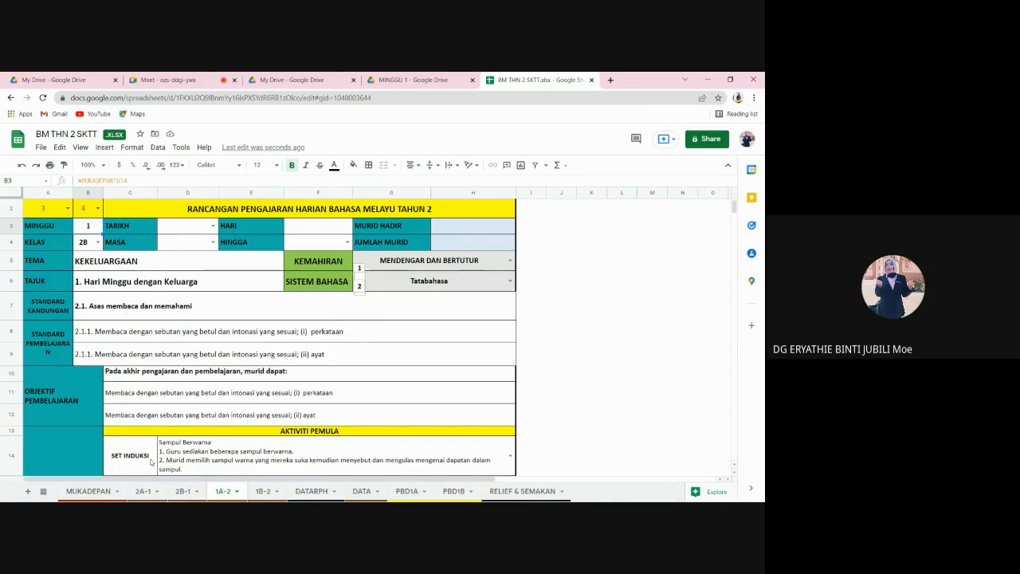
scroll(151, 461, "down", 1)
scroll(237, 425, "down", 1)
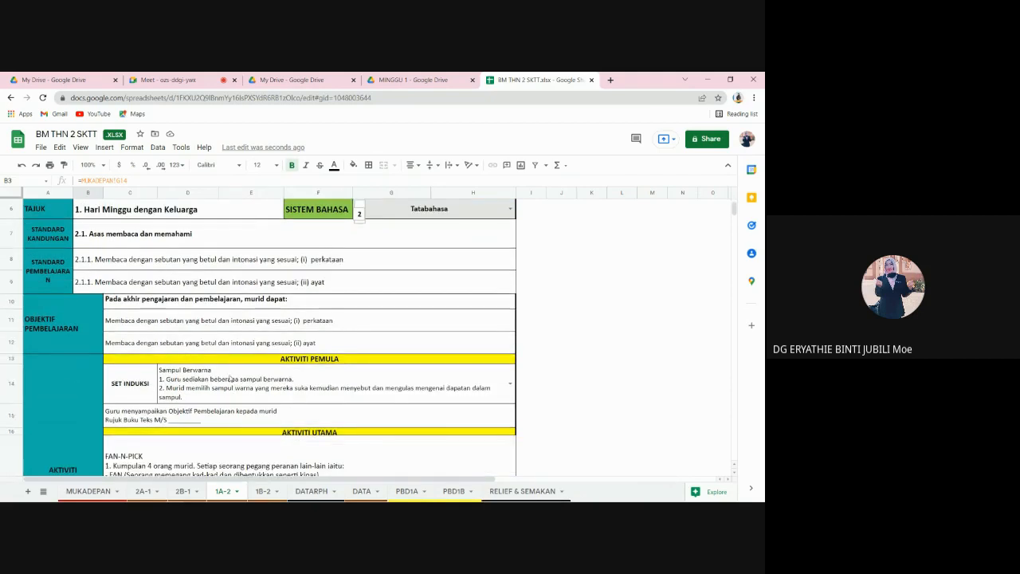
double_click(232, 379)
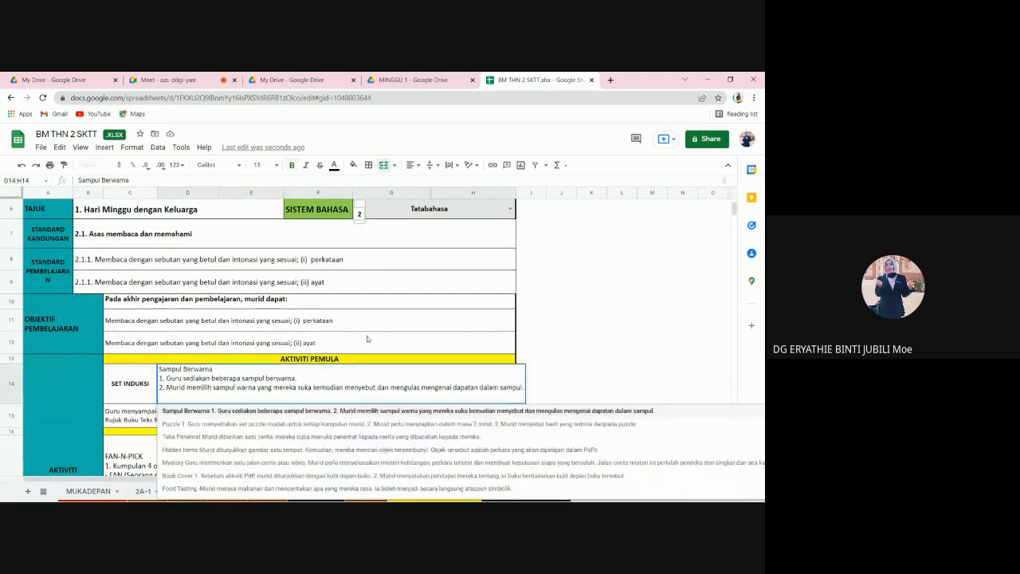
left_click(614, 340)
scroll(137, 376, "up", 3)
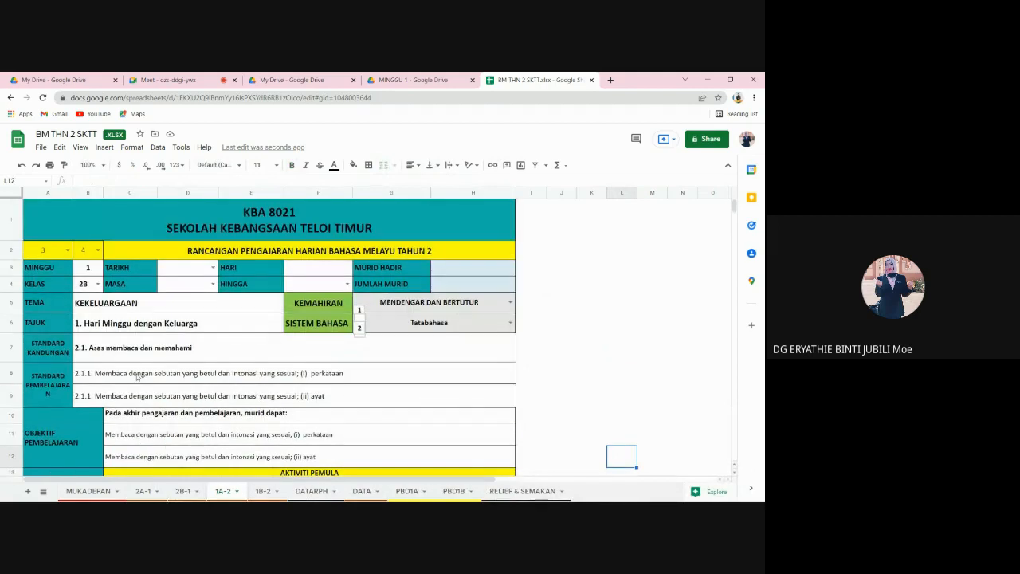
Set the 1A-2 lesson's TARIKH to 23-Mar-2022, MASA to 11.15am and HINGGA to 12.15pm, and recheck both times
left_click(212, 268)
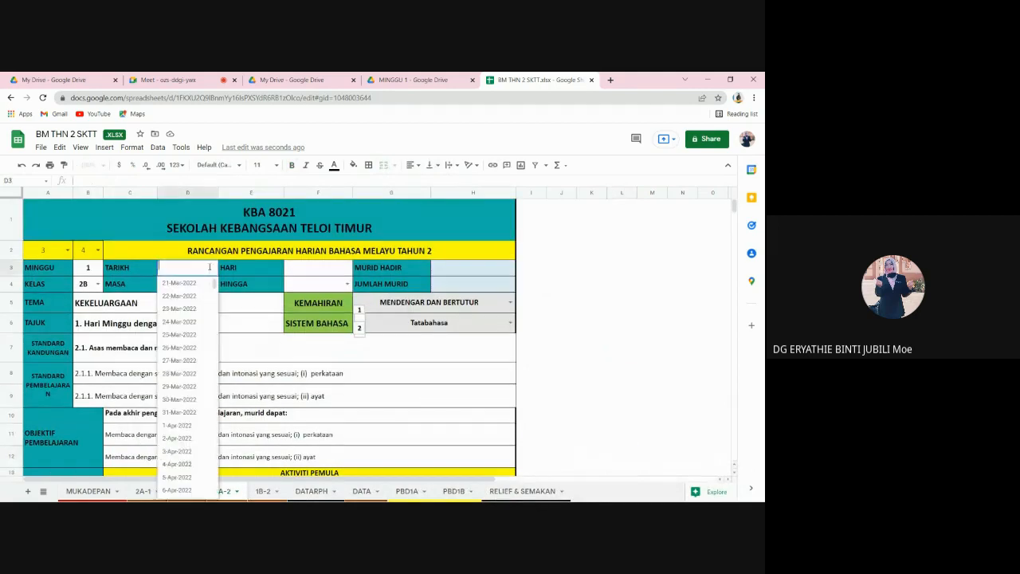
left_click(188, 309)
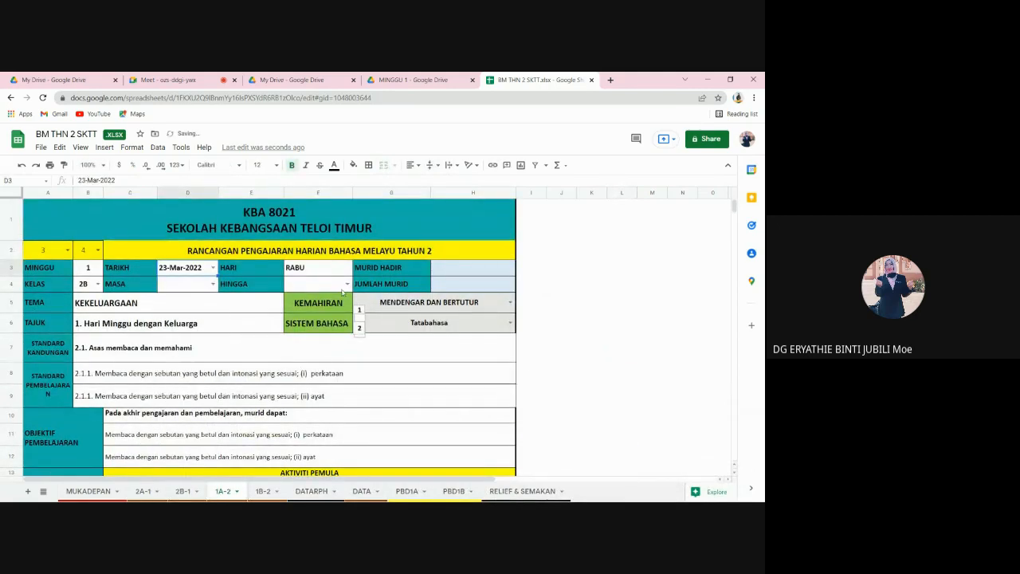
left_click(213, 284)
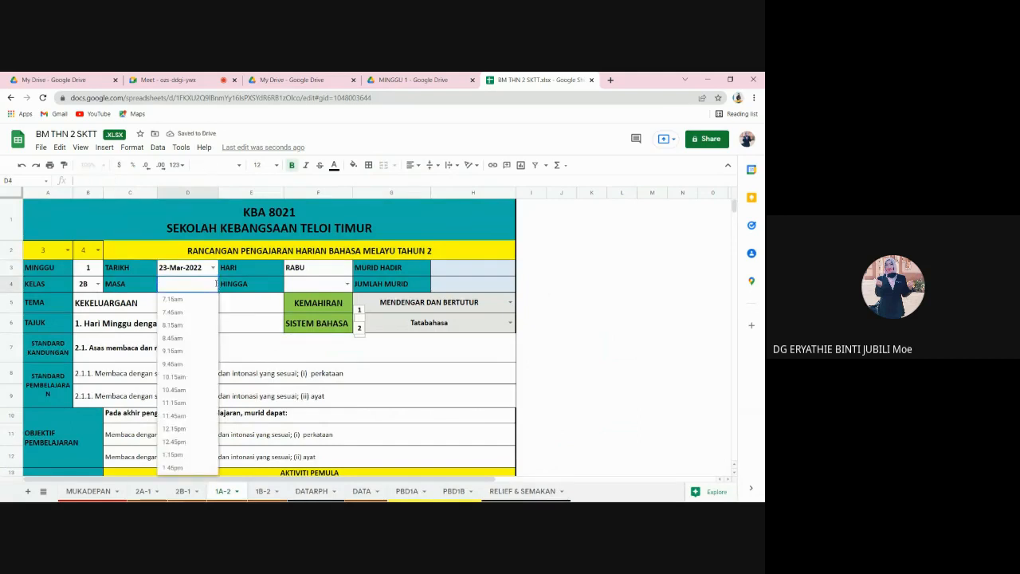
left_click(174, 402)
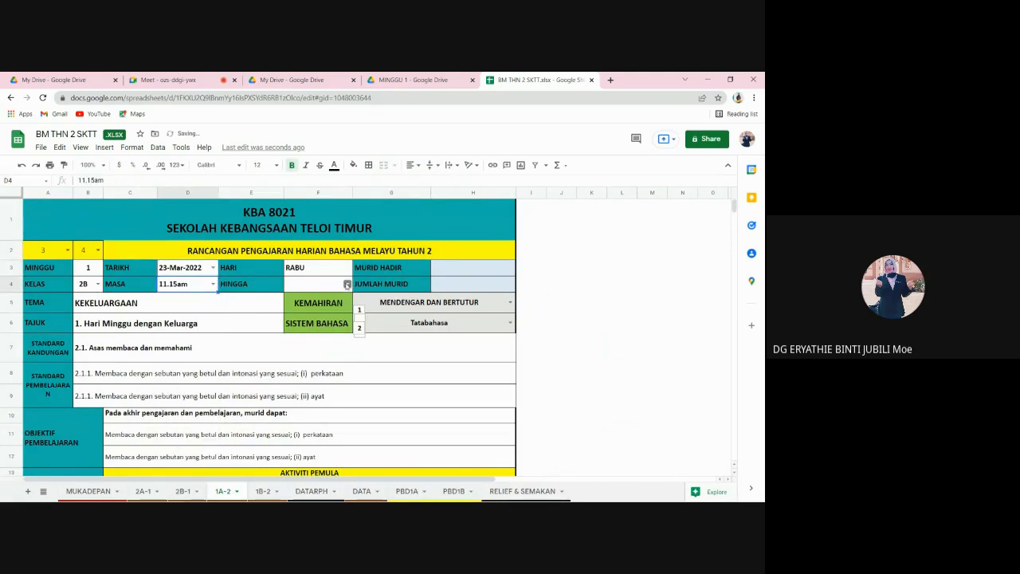
left_click(346, 283)
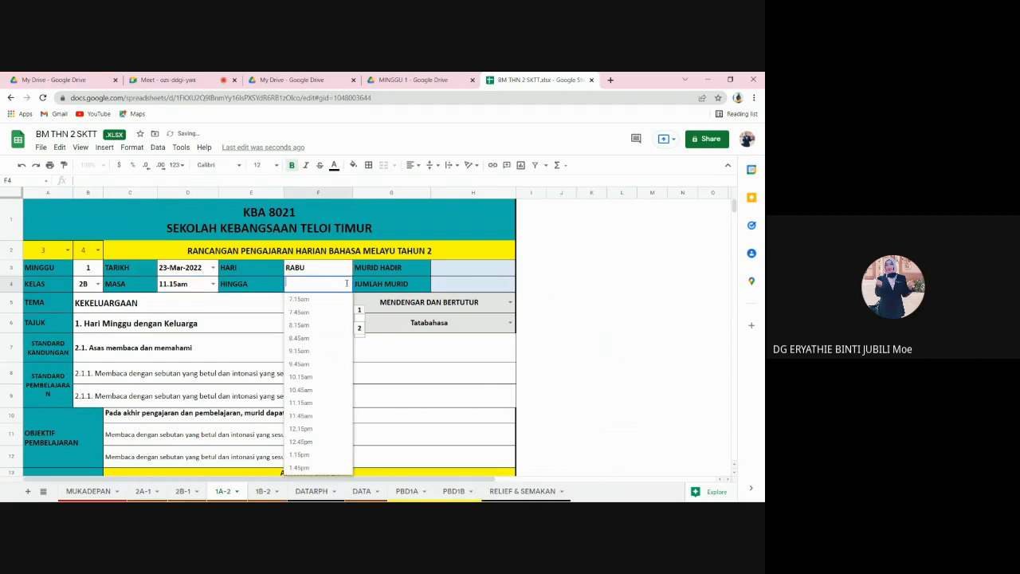
left_click(300, 430)
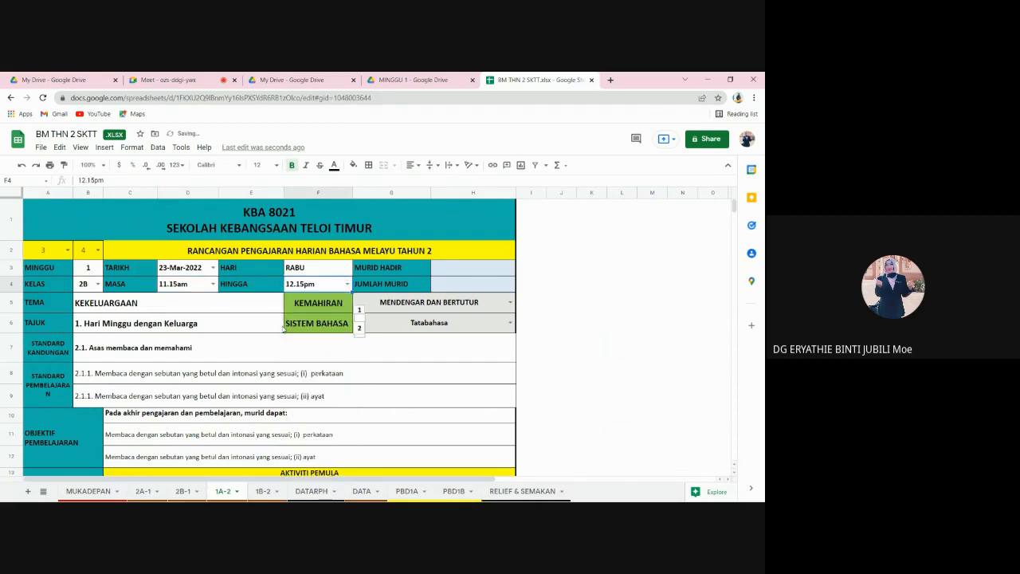
left_click(612, 360)
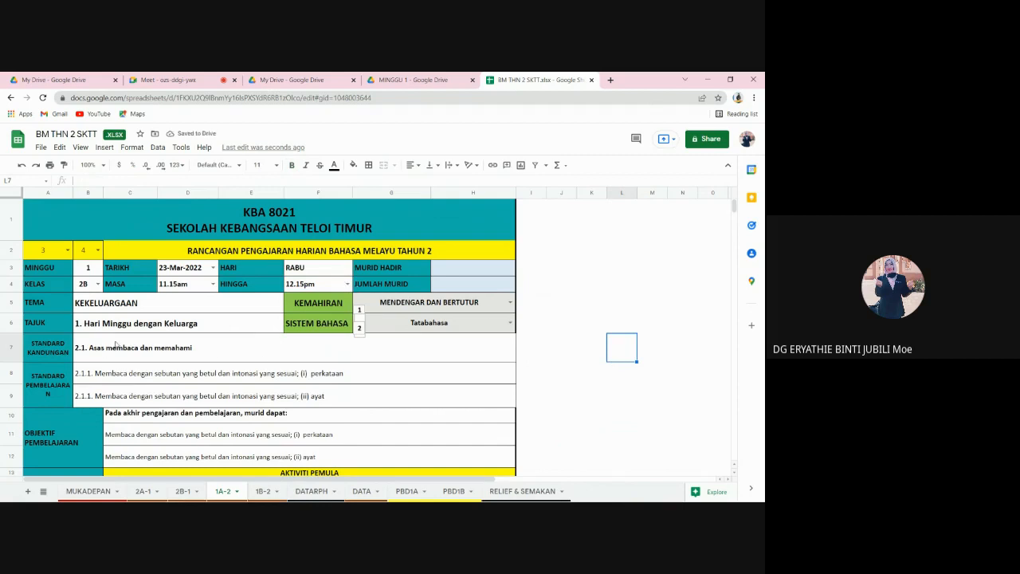
double_click(188, 284)
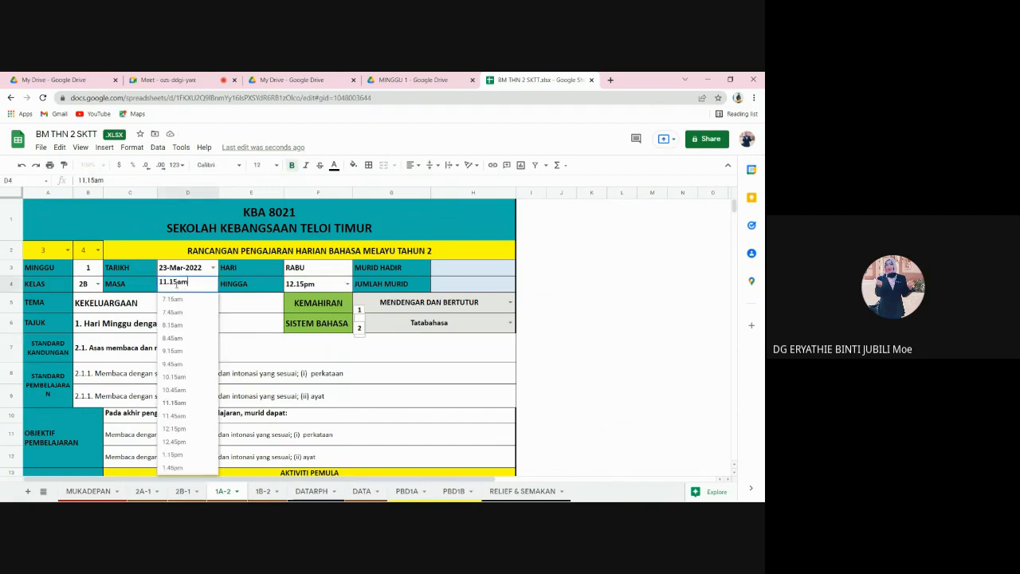
double_click(296, 283)
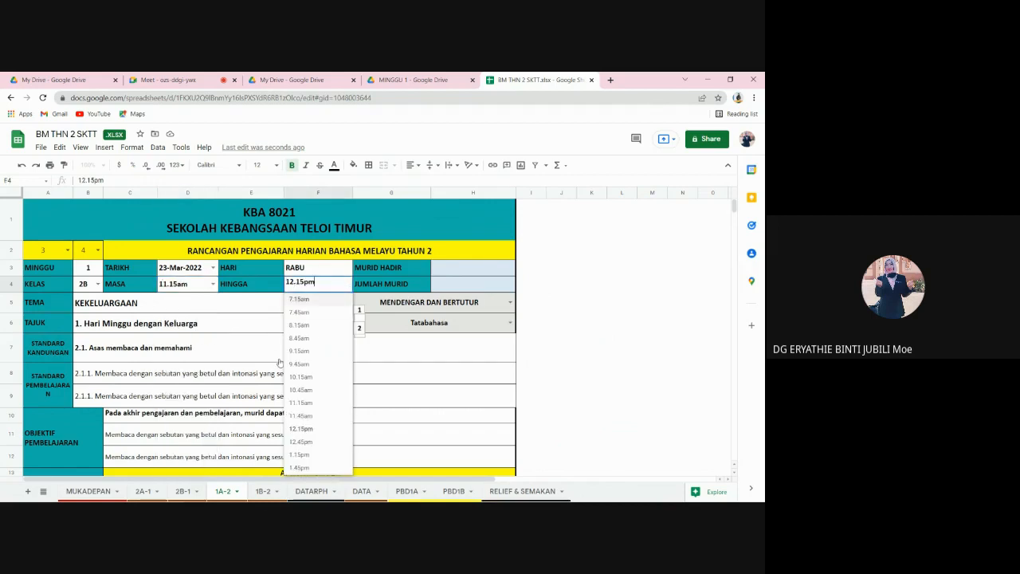
Look through the DATA, DATARPH and 2A-1 sheets and examine the 1B-2 sheet's lesson plan entries
left_click(368, 495)
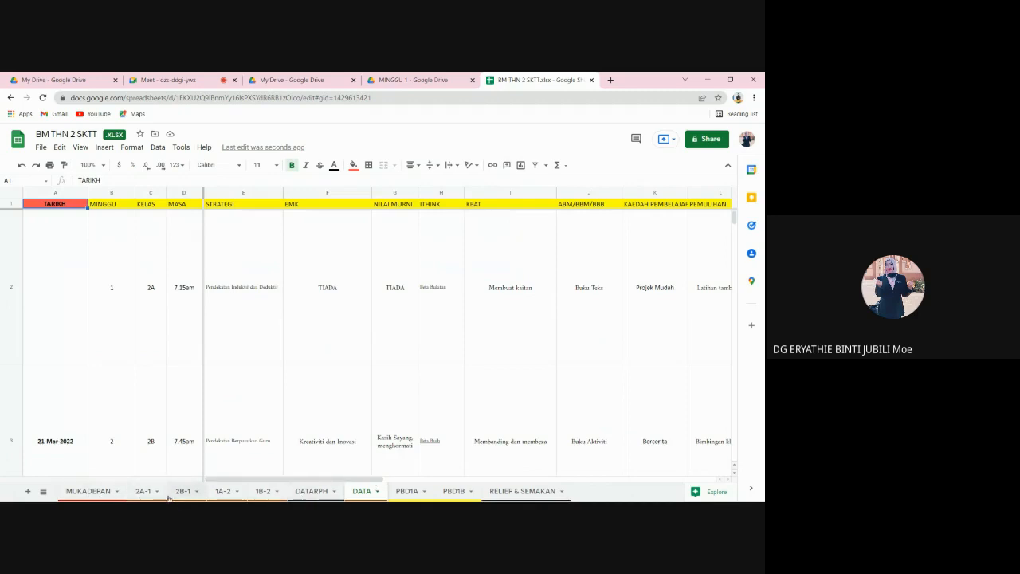
left_click(308, 491)
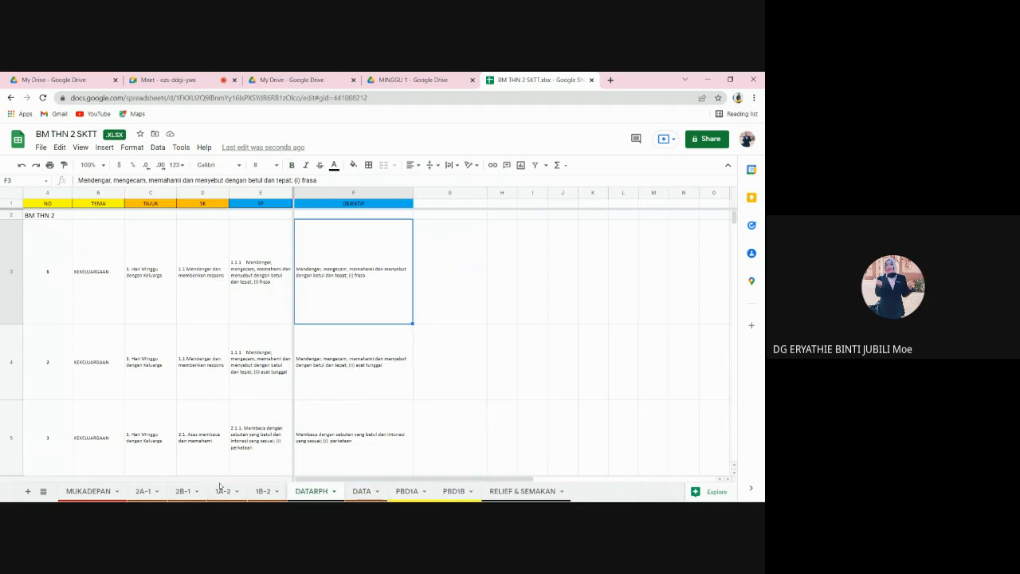
left_click(143, 491)
left_click(262, 491)
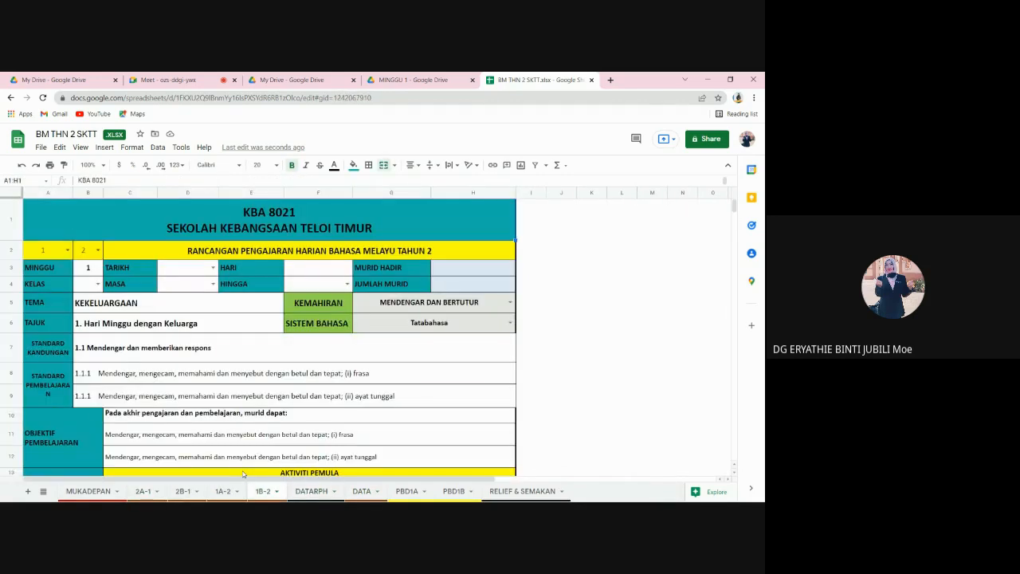
scroll(243, 470, "down", 4)
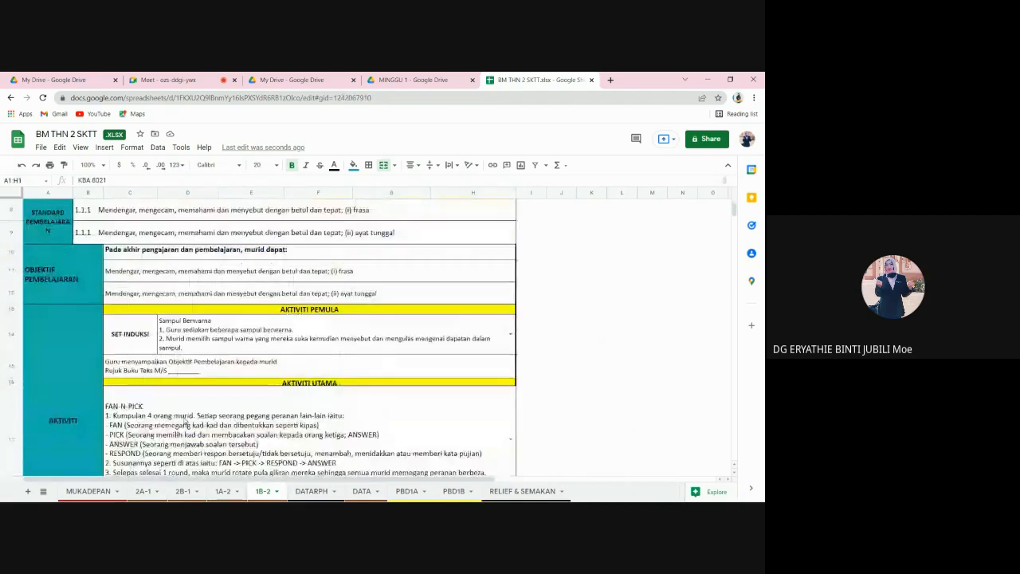
scroll(184, 423, "down", 3)
scroll(117, 352, "up", 5)
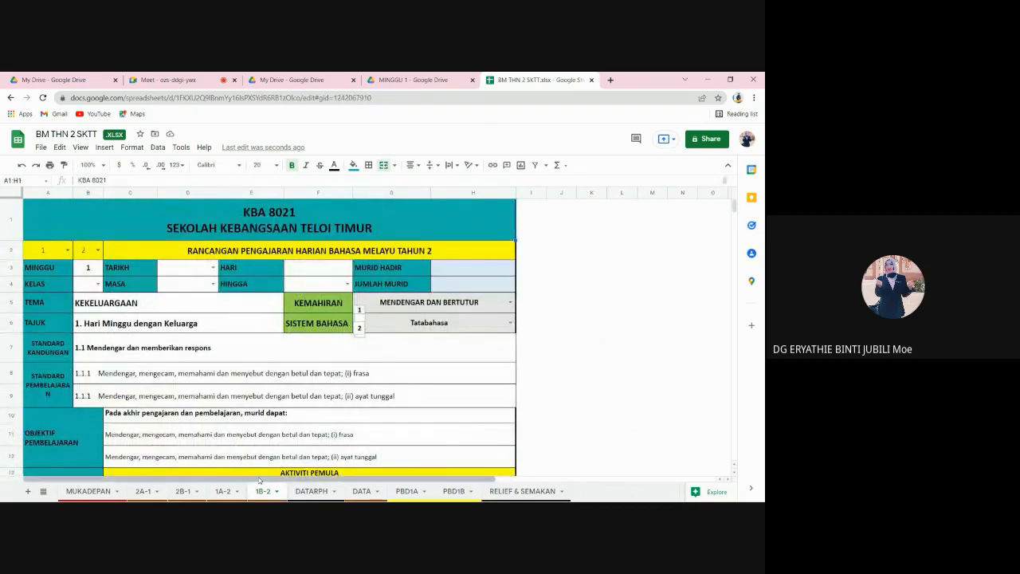
Set the class (KELAS) on the 1A-2 sheet to 2A
left_click(227, 491)
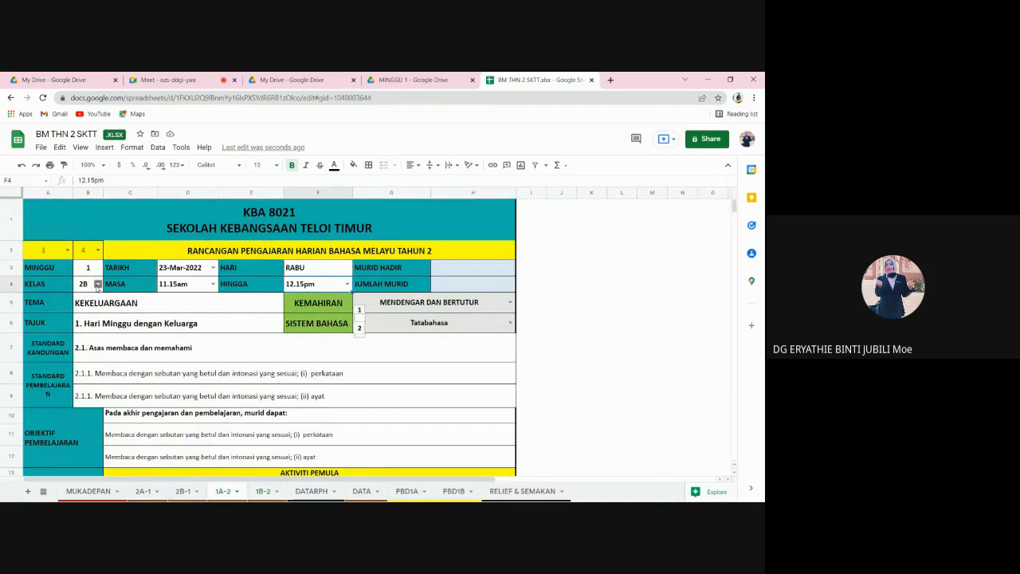
left_click(98, 285)
left_click(82, 299)
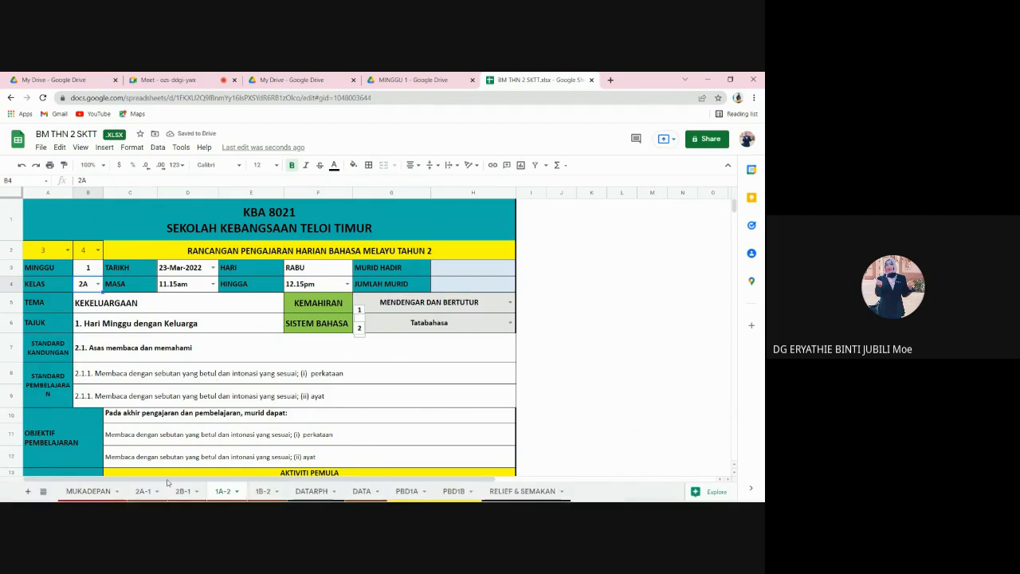
Check the 2B-1 sheet's header details and copy the lesson number cells A2:B2 on the 1A-2 sheet
left_click(183, 491)
scroll(89, 260, "up", 10)
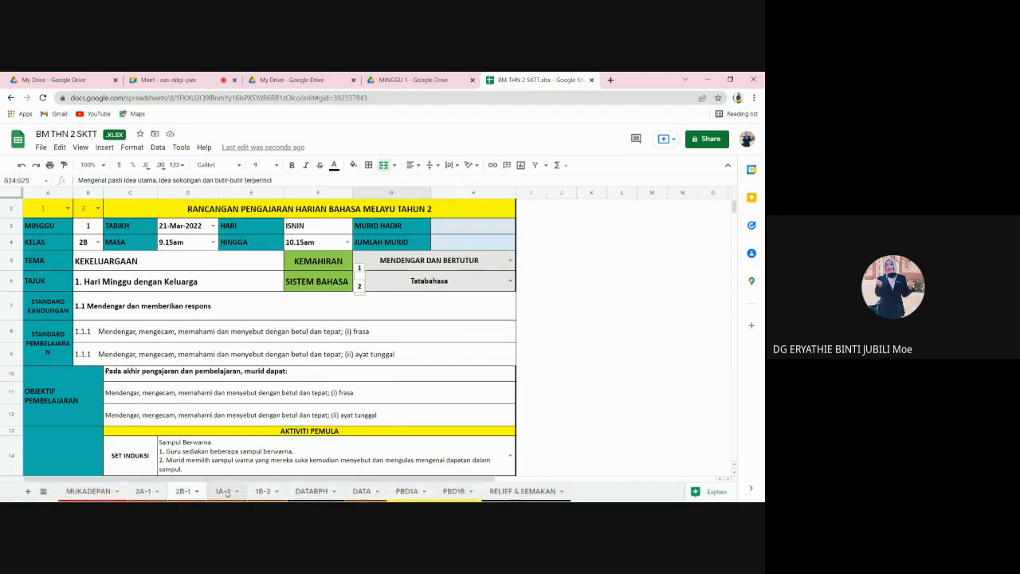
left_click(222, 492)
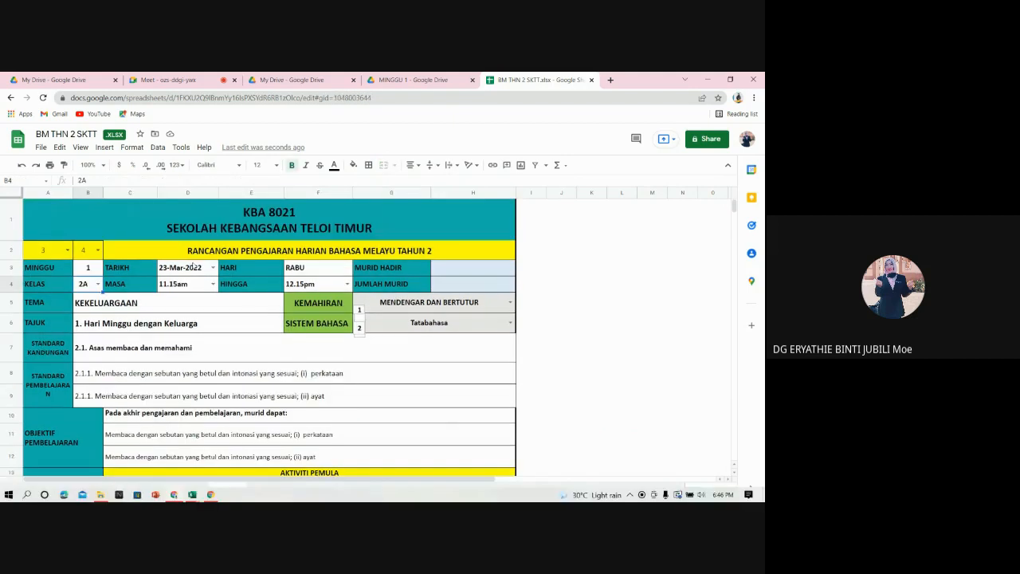
left_click(42, 252)
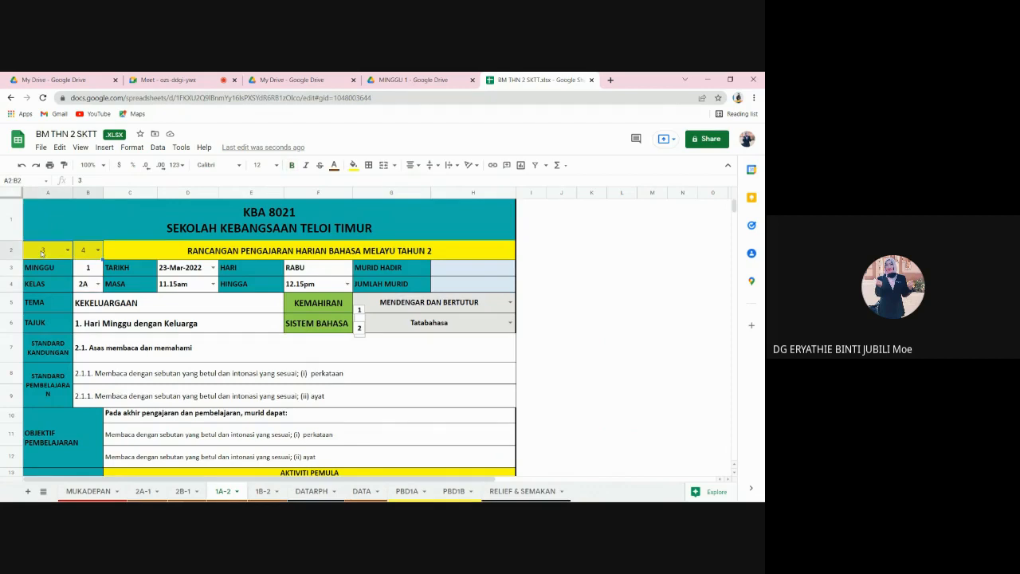
right_click(90, 256)
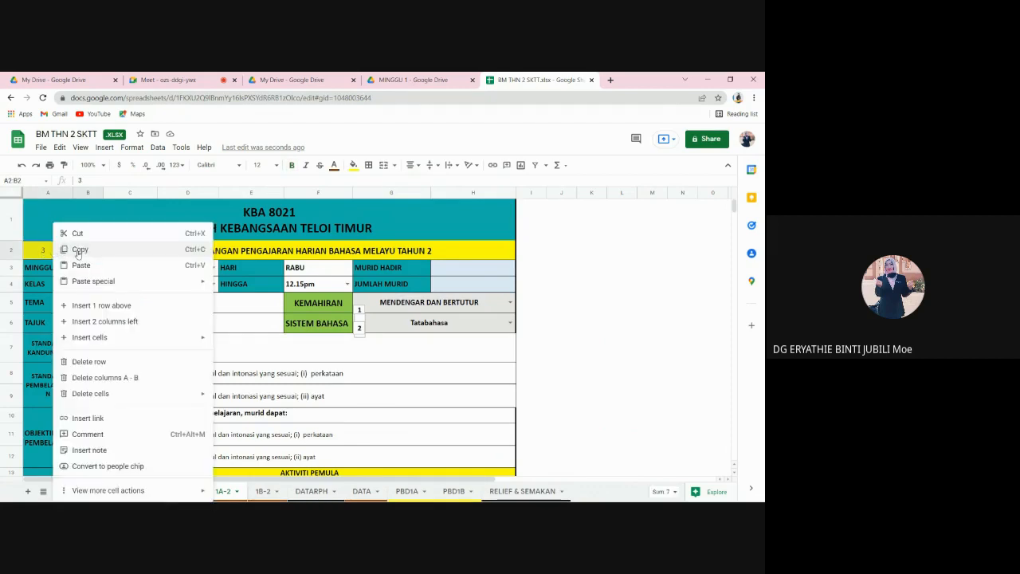
left_click(73, 249)
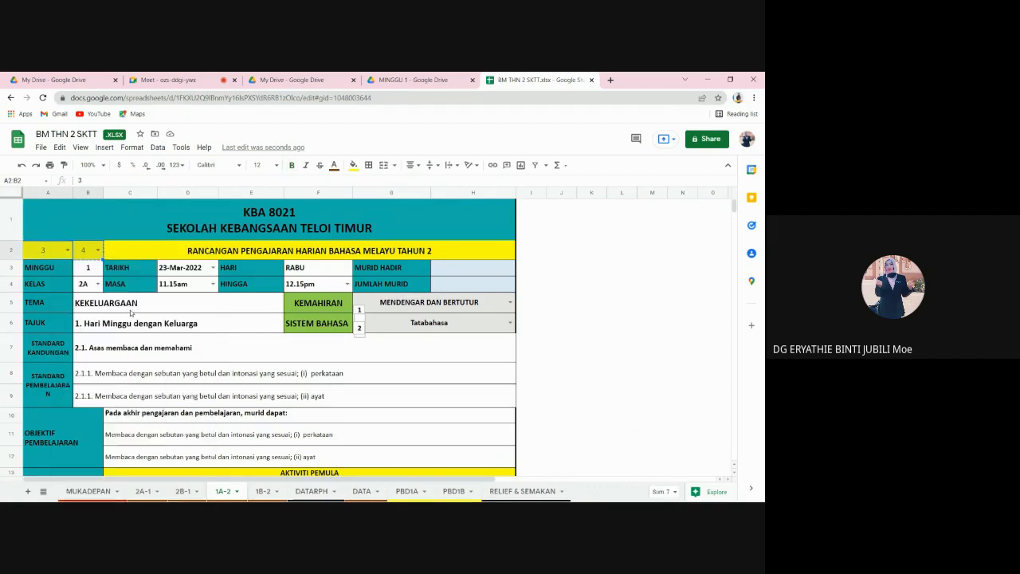
Paste the copied lesson numbers 3 and 4 into cells A2:B2 of the 1B-2 sheet and check the updated lesson entries
left_click(264, 491)
left_click(49, 252)
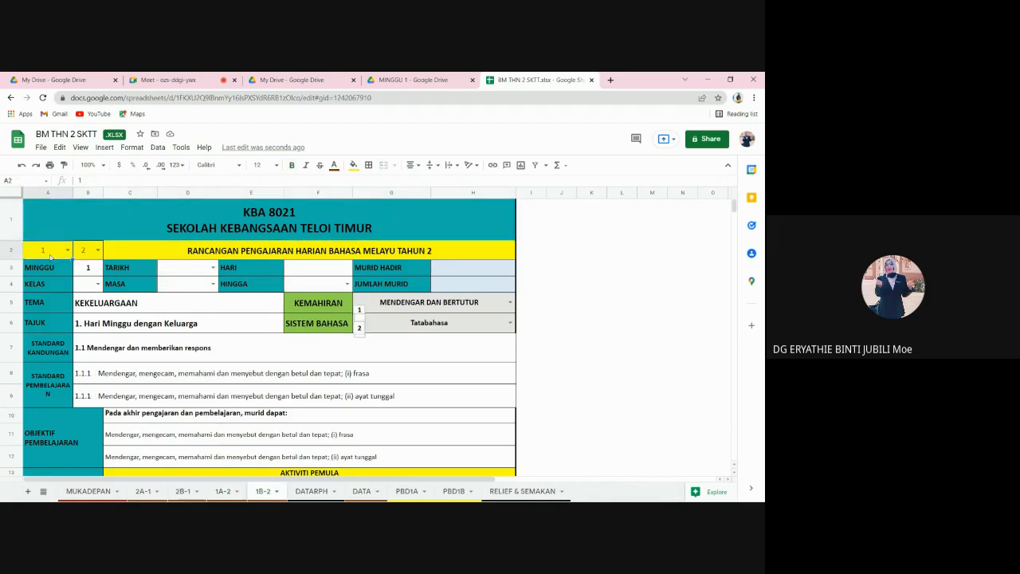
right_click(49, 252)
left_click(73, 265)
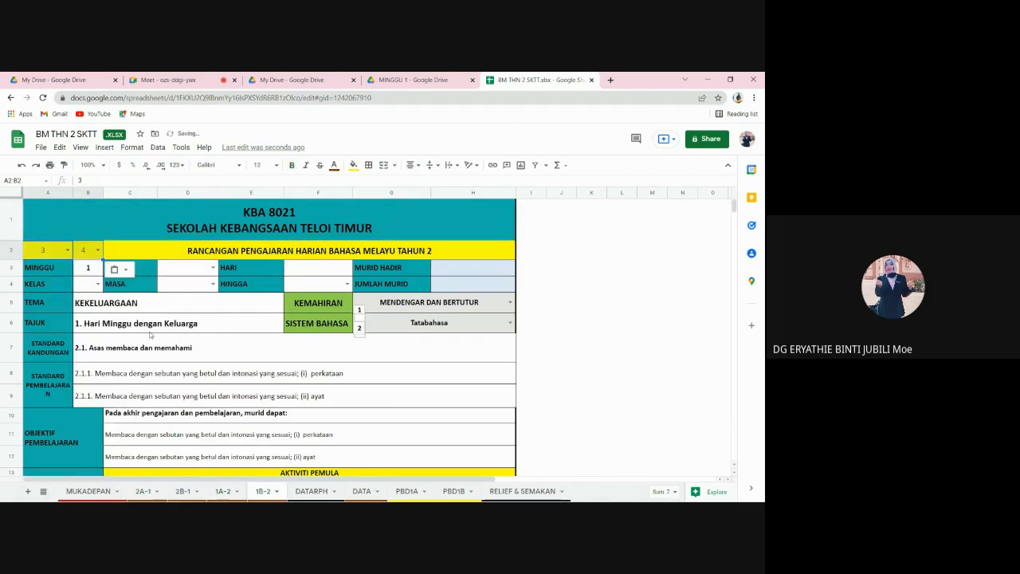
scroll(154, 341, "down", 4)
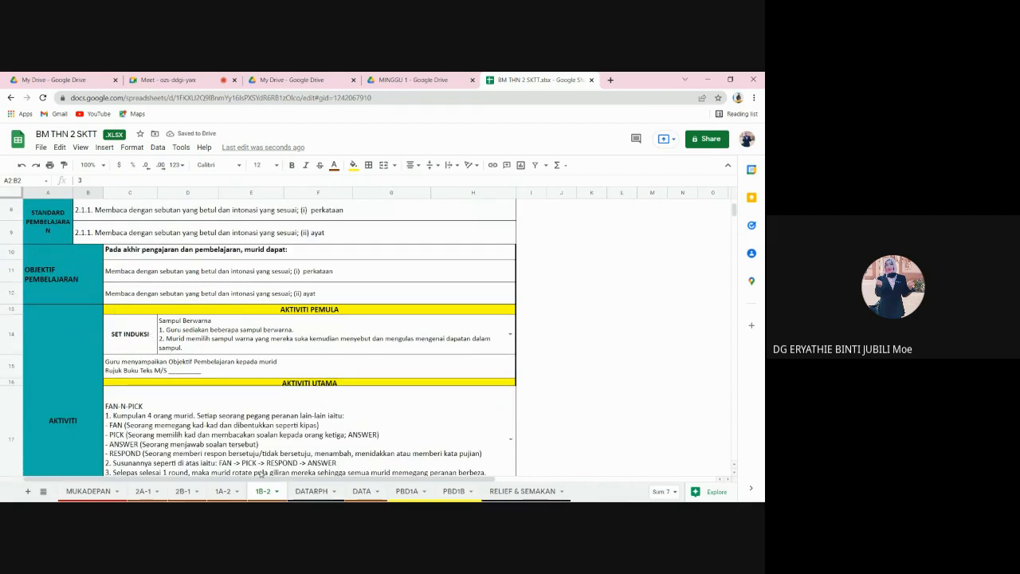
Copy the block from AKTIVITI down to PENGAYAAN, cells A13:H33, on the 1A-2 sheet
left_click(222, 491)
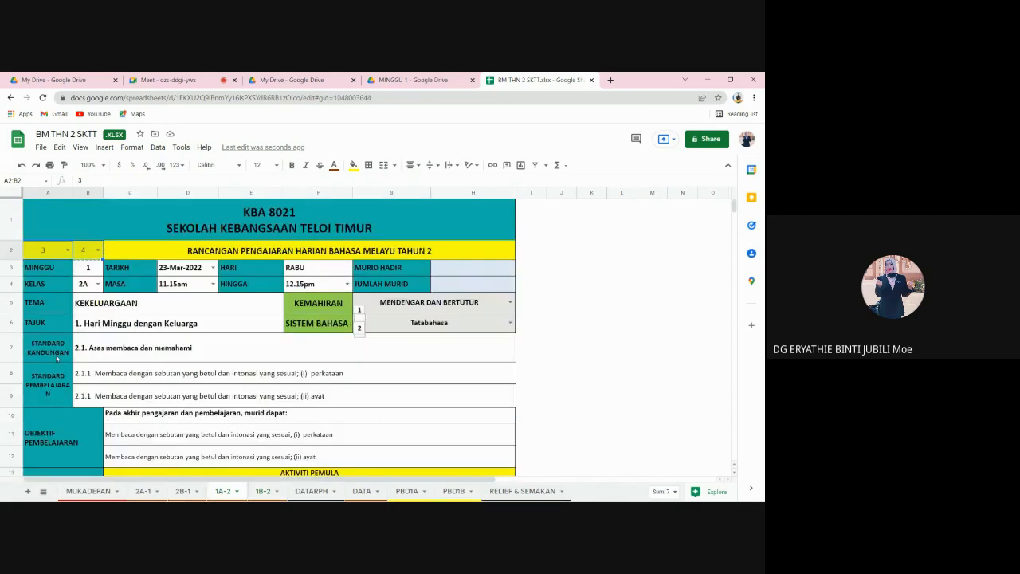
scroll(61, 427, "down", 5)
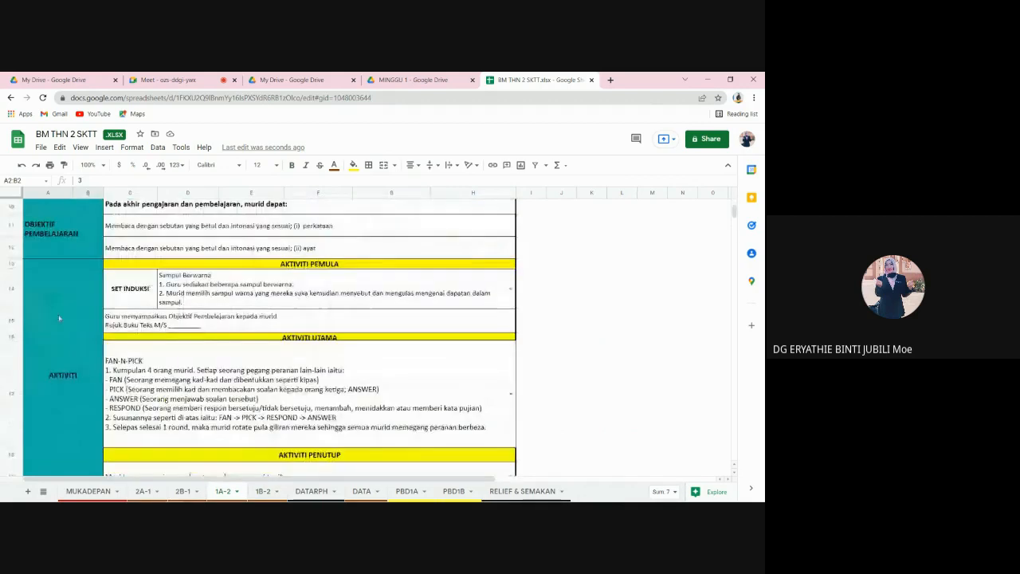
left_click_drag(55, 281, 273, 313)
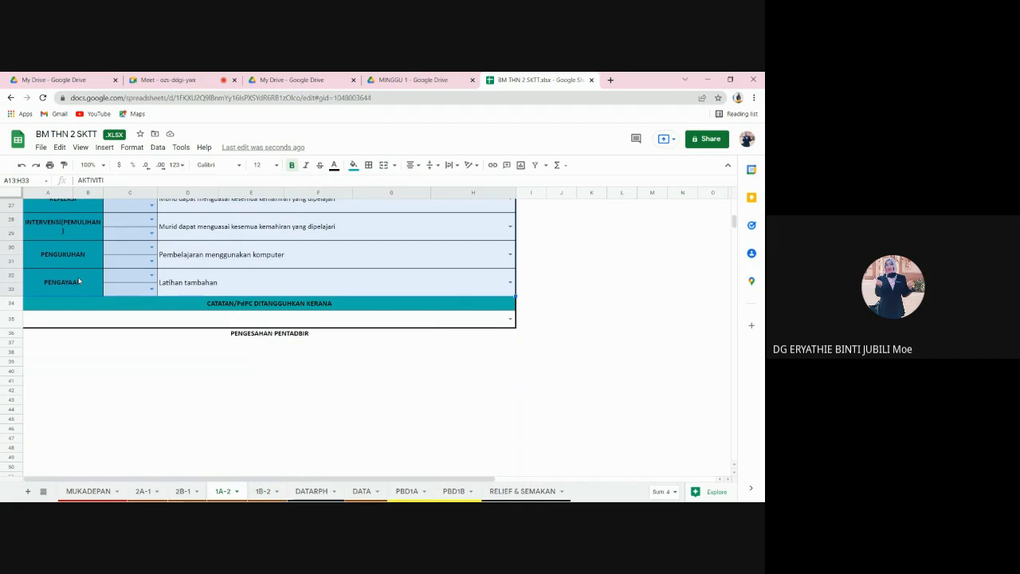
right_click(79, 282)
left_click(94, 248)
Paste the copied block over the 1B-2 sheet starting at the AKTIVITI cell A13, and review the pasted entries
left_click(263, 492)
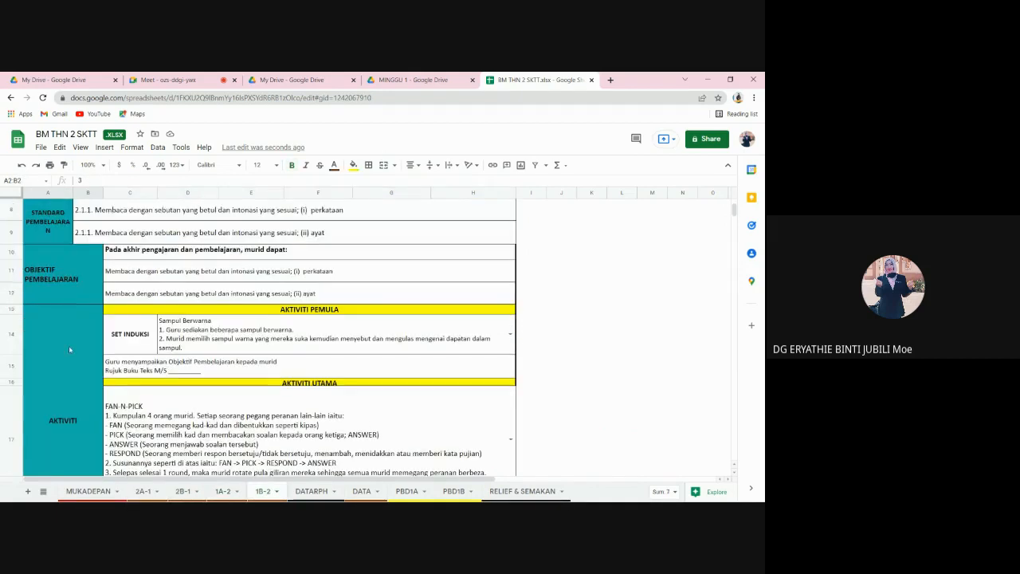
left_click(69, 346)
right_click(57, 340)
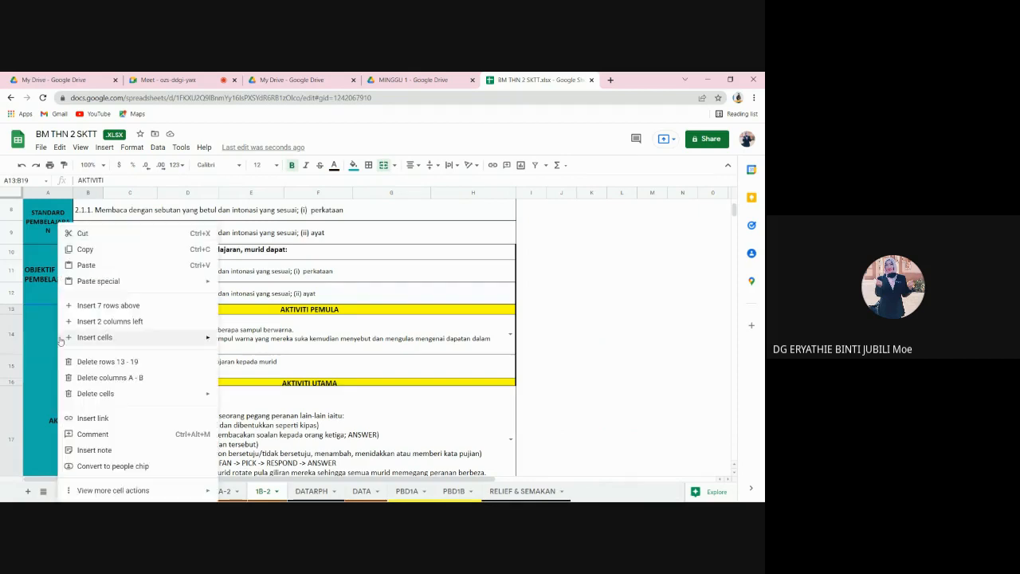
left_click(85, 265)
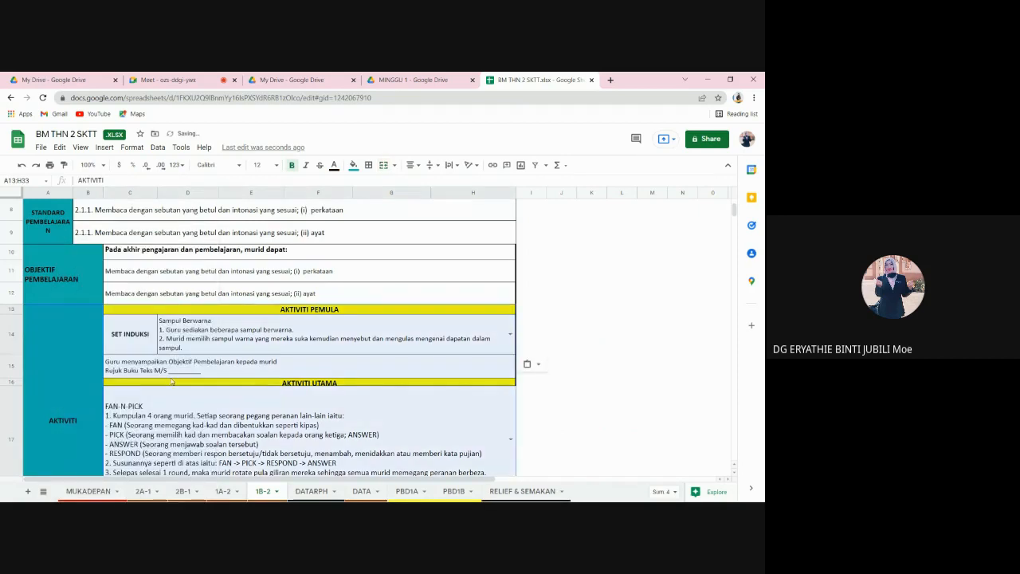
scroll(172, 382, "up", 3)
scroll(199, 414, "down", 6)
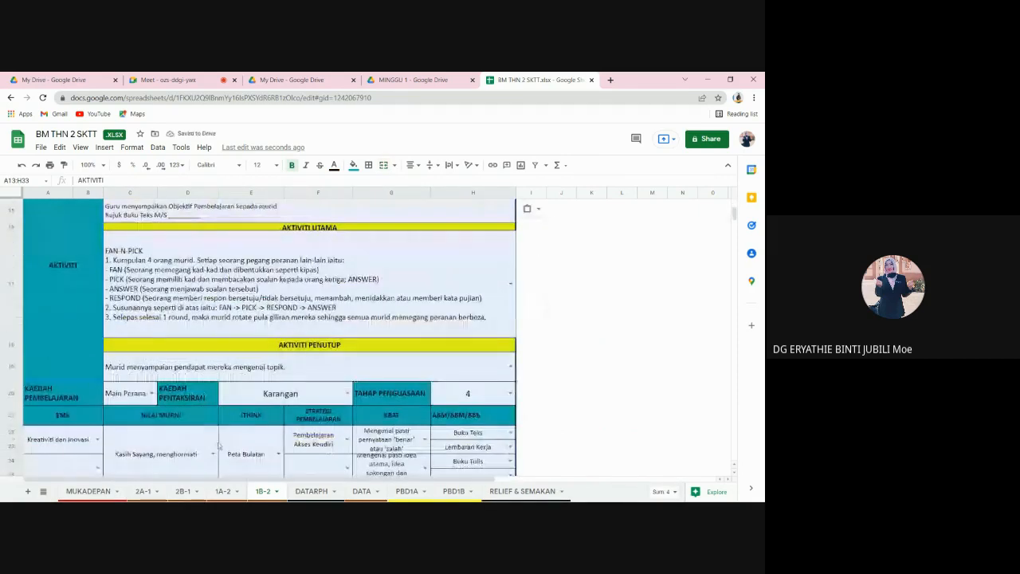
scroll(209, 466, "down", 3)
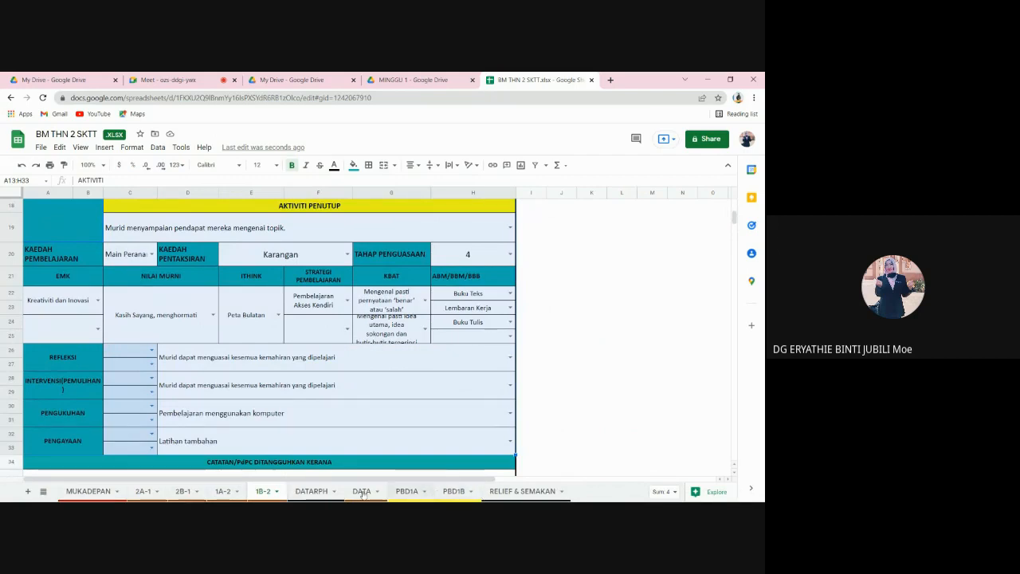
Examine the PBD1A sheet's classroom assessment table, especially the NAMA MURID column for pupil names
left_click(408, 493)
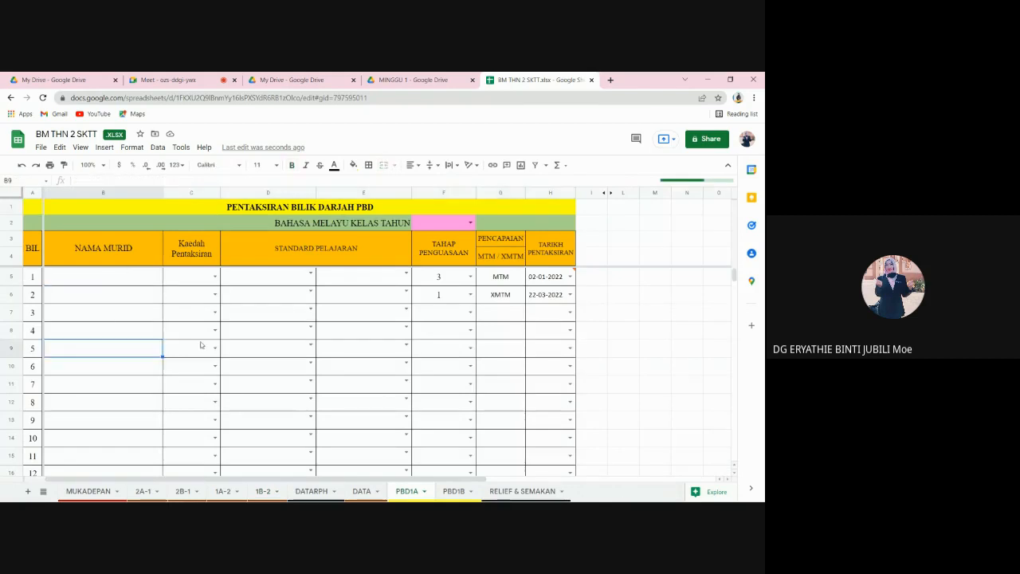
left_click(100, 289)
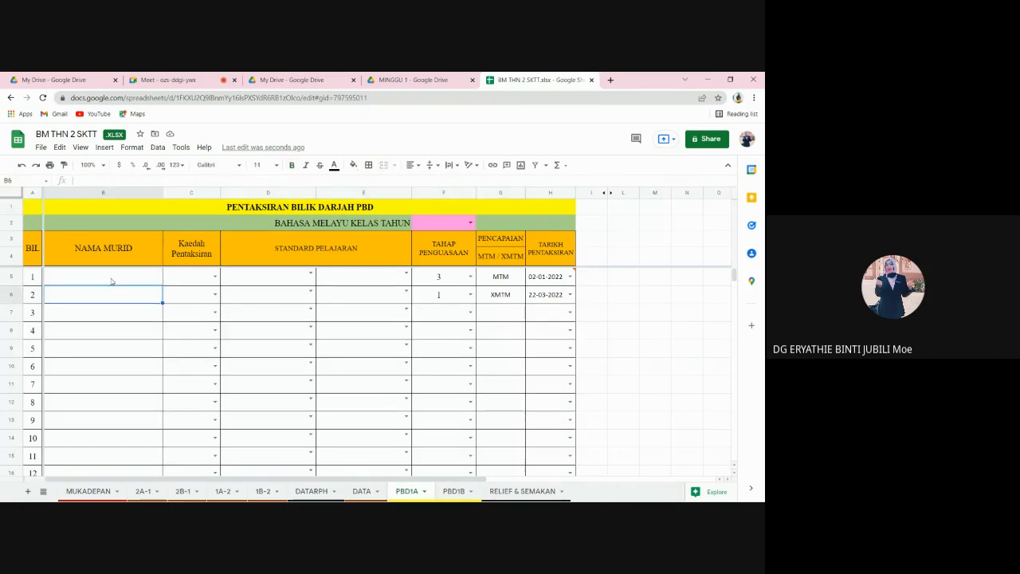
left_click(109, 317)
left_click(120, 366)
left_click(134, 440)
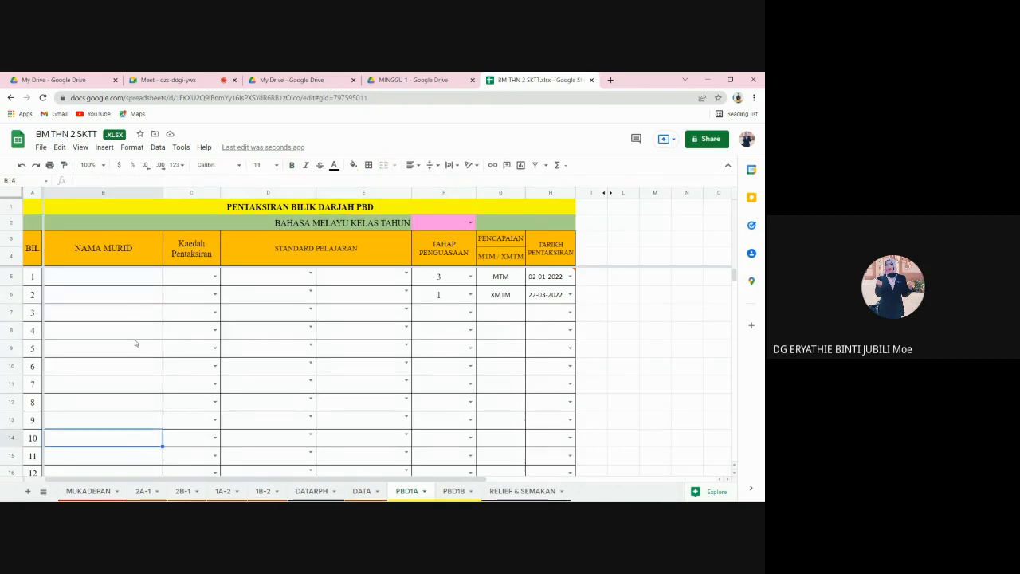
left_click(93, 283)
left_click(87, 325)
left_click(90, 377)
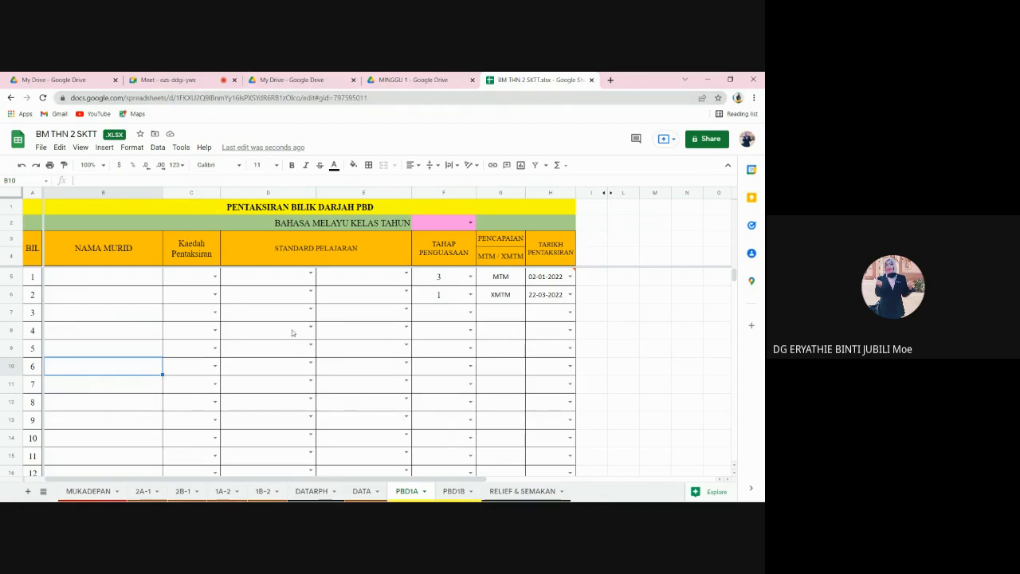
Close the workbook, go back to the RPH BM 1-CG DG folder in Google Drive and dismiss the upload notice
left_click(591, 80)
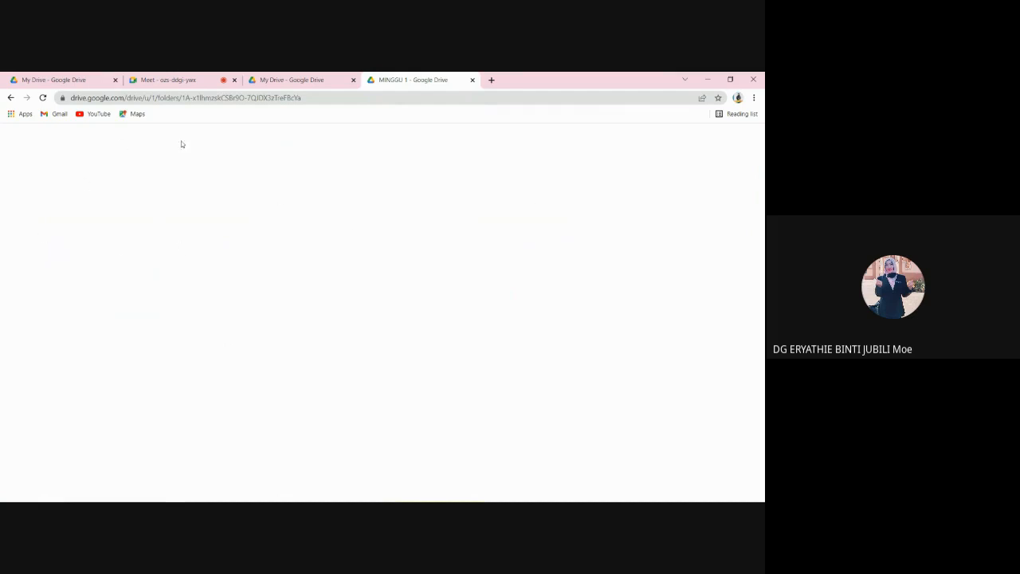
left_click(11, 98)
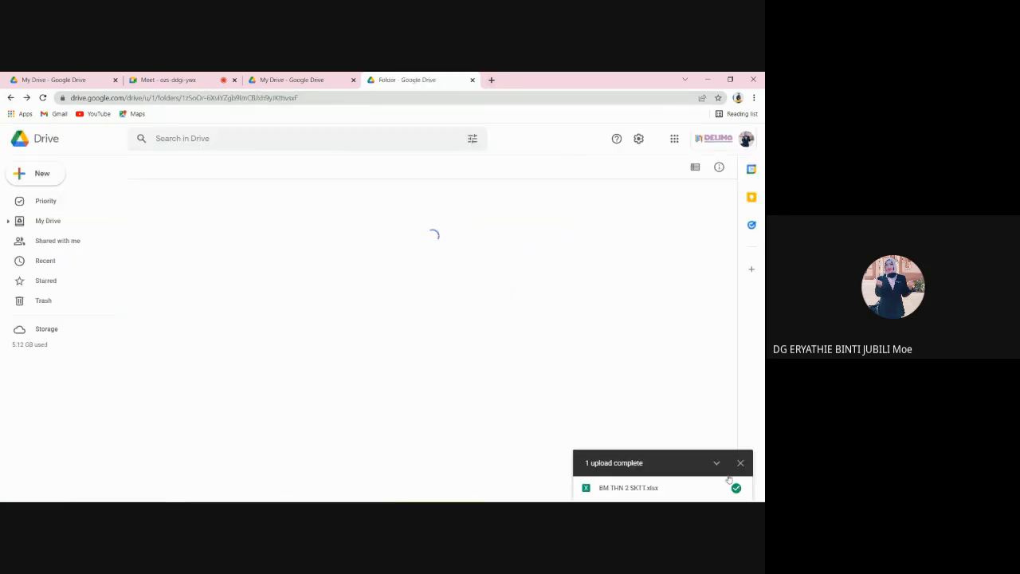
double_click(184, 225)
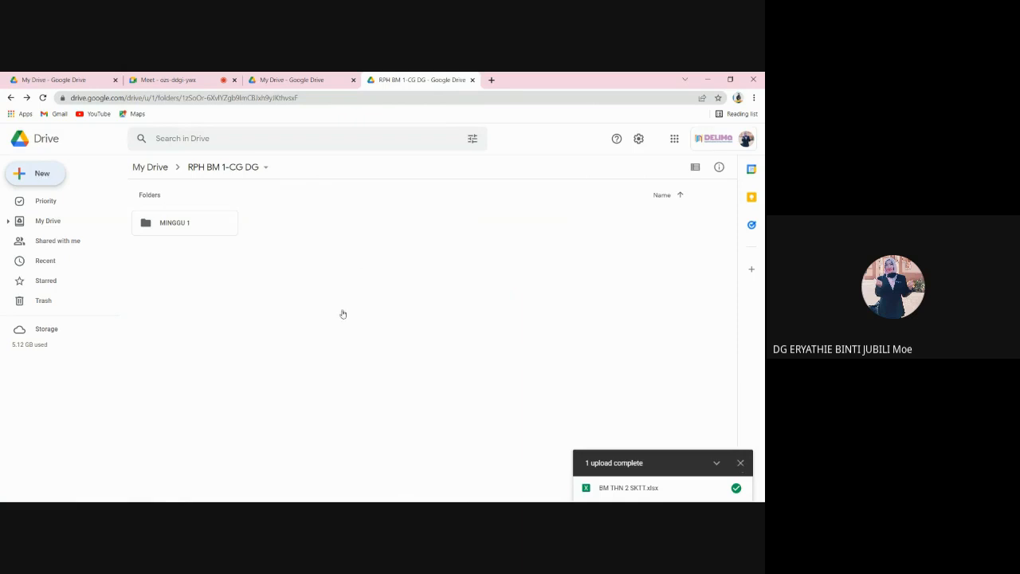
mouse_move(177, 498)
left_click(740, 463)
Create a folder named MINGGU 2 inside RPH BM 1-CG DG and remove the duplicate folder of the same name
key("shift+f")
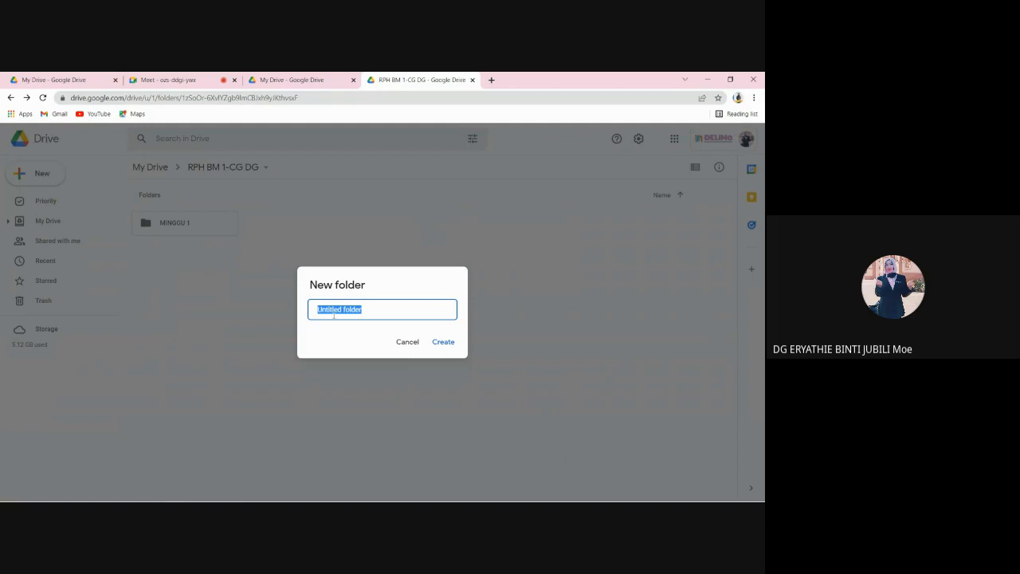
type("MINGGU 2")
left_click(450, 342)
type("MINGGU")
left_click(450, 344)
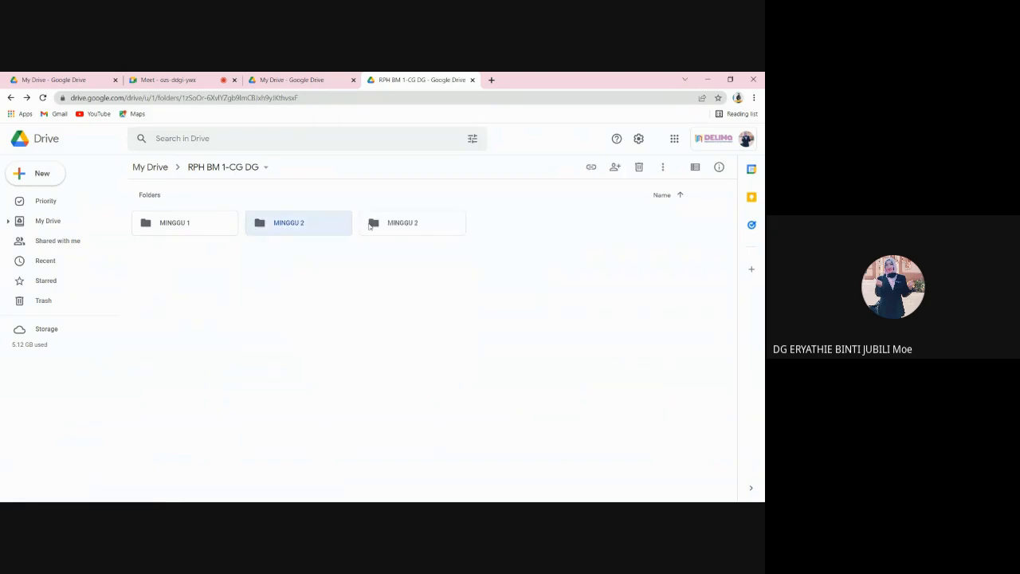
right_click(326, 224)
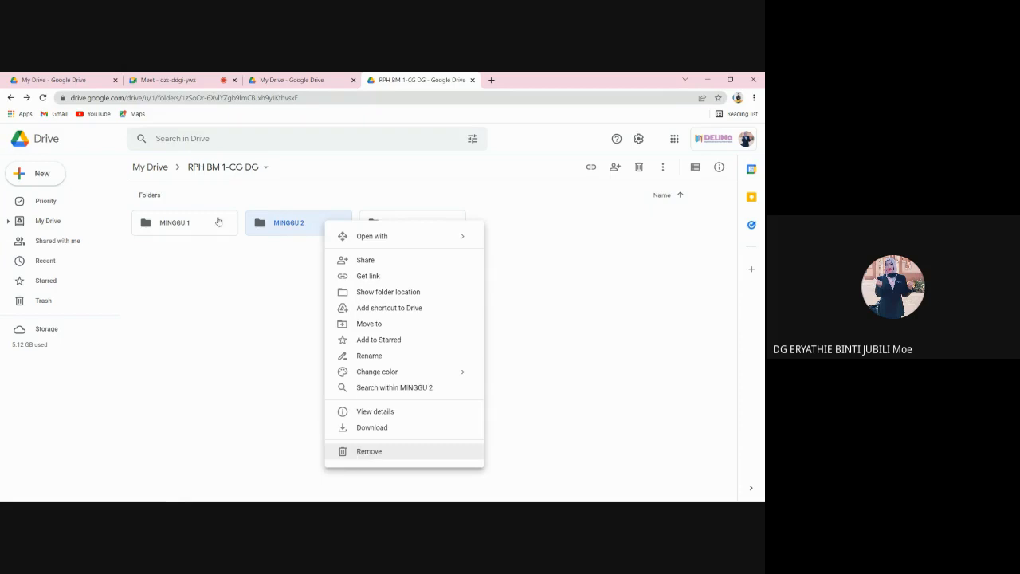
key("Return")
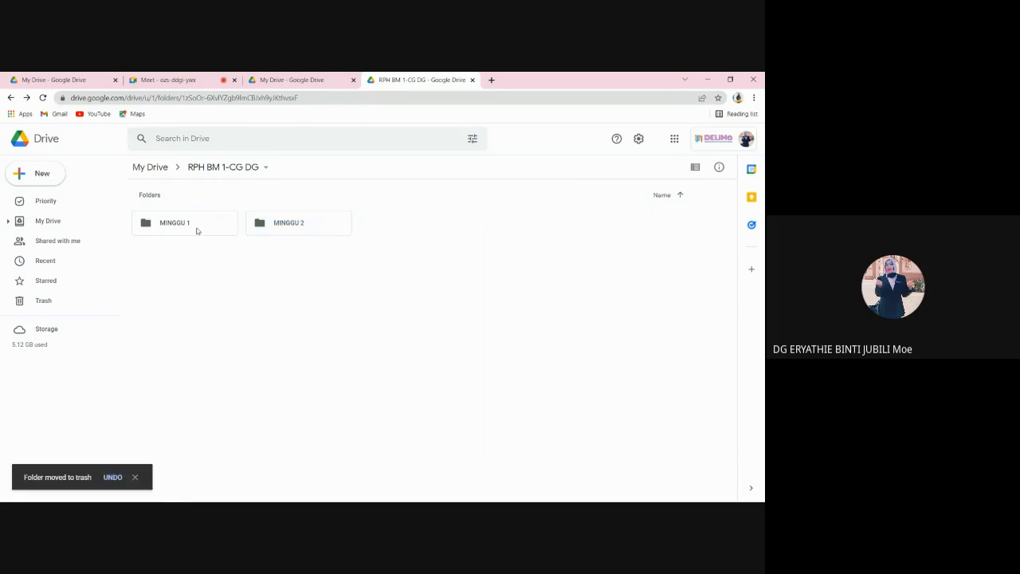
Rename the BM THN 2 SKTT.xlsx file in the MINGGU 1 folder as BM THN 2 M1, without the file extension
double_click(196, 230)
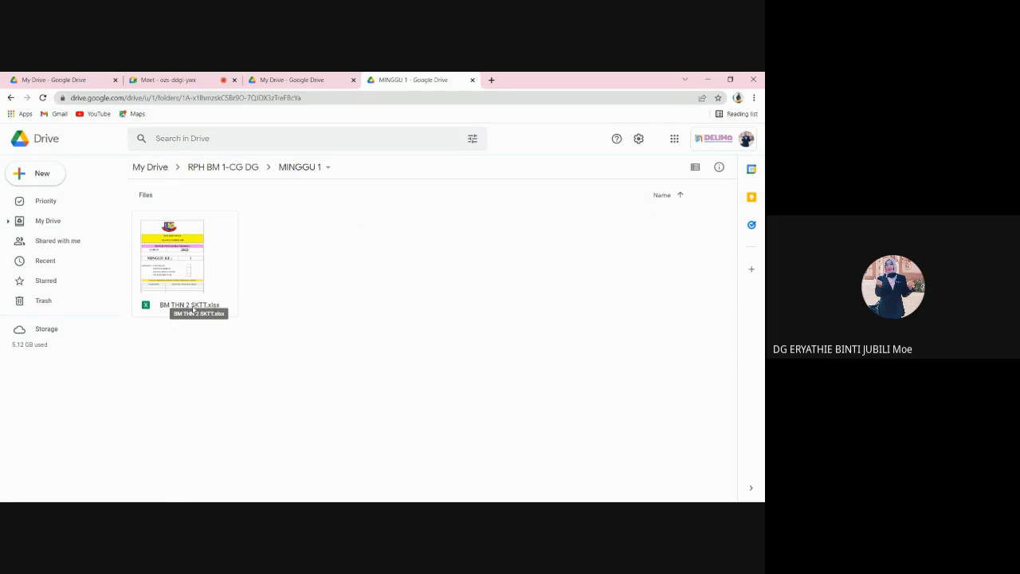
right_click(194, 309)
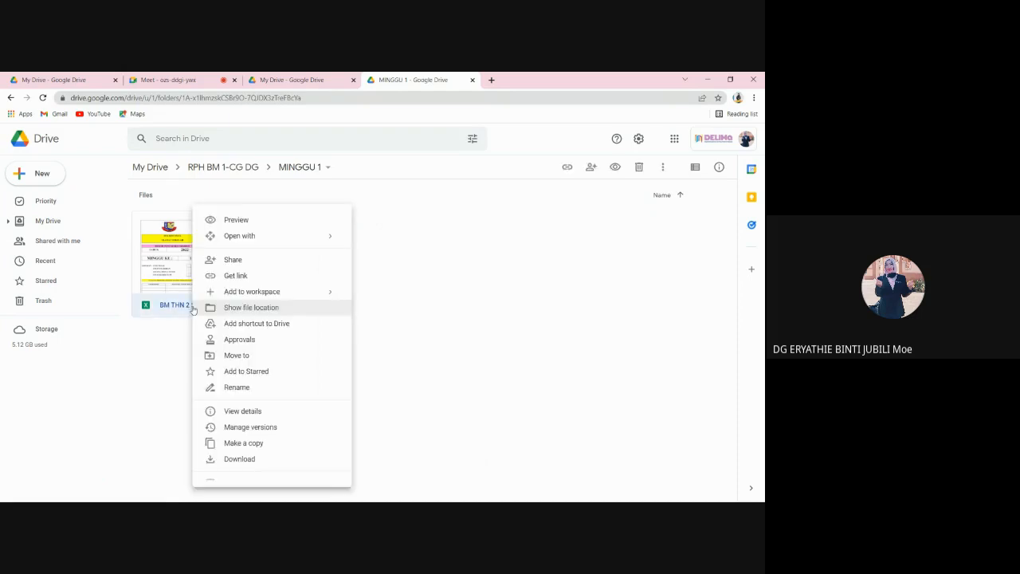
left_click(243, 391)
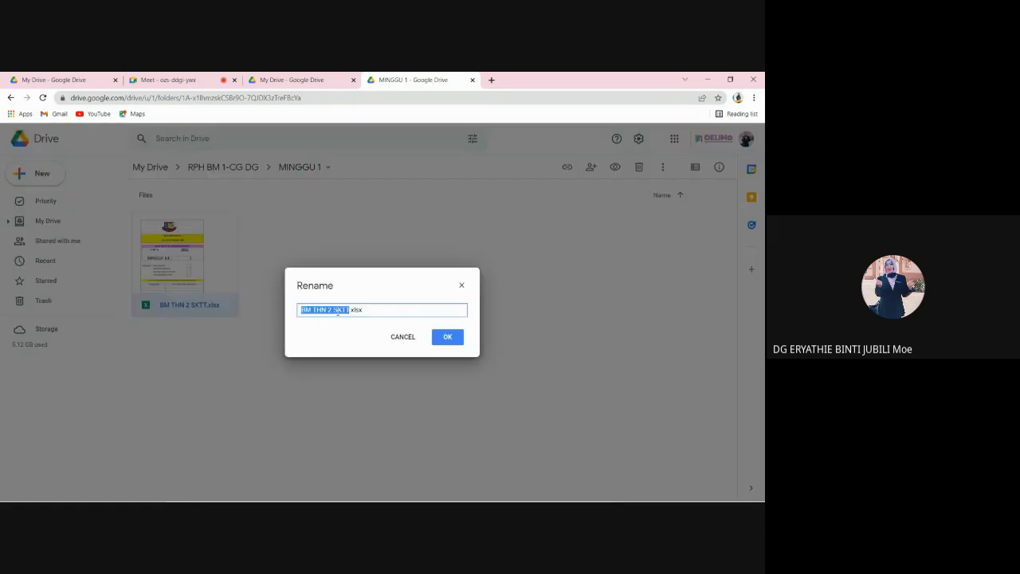
left_click(351, 310)
key("BackSpace")
key("BackSpace")
key("BackSpace")
key("BackSpace")
key("BackSpace")
type("M1")
left_click(356, 309)
left_click_drag(356, 309, 345, 309)
key("BackSpace")
left_click(448, 337)
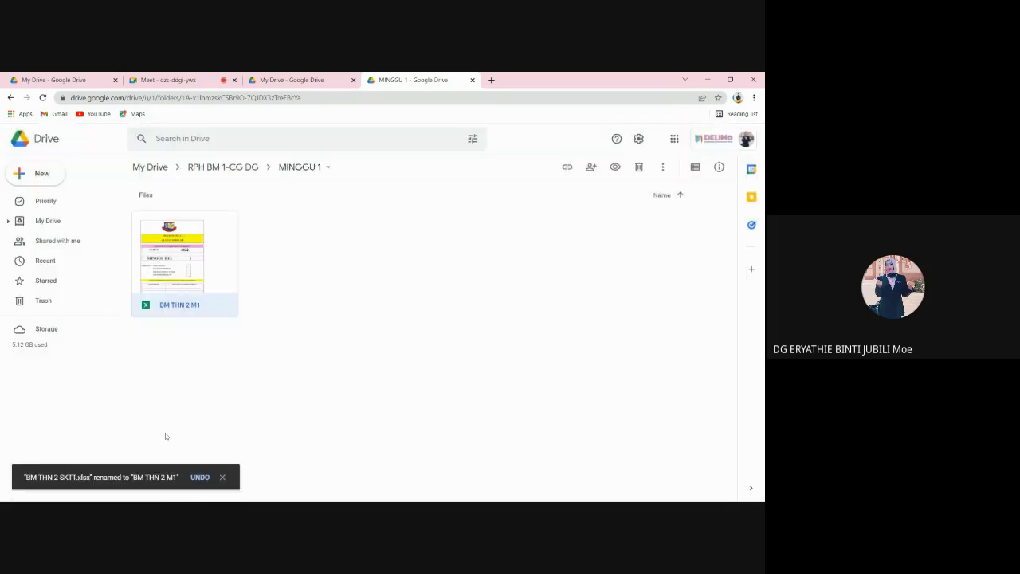
Make a copy of BM THN 2 M1 and move it to the MINGGU 2 folder, opening that folder to check it
right_click(190, 274)
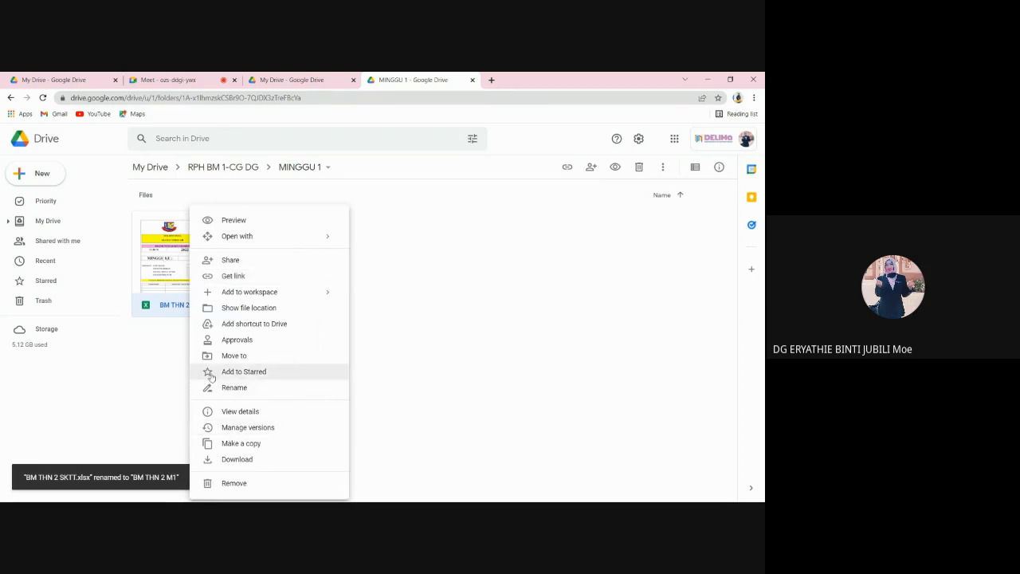
left_click(245, 449)
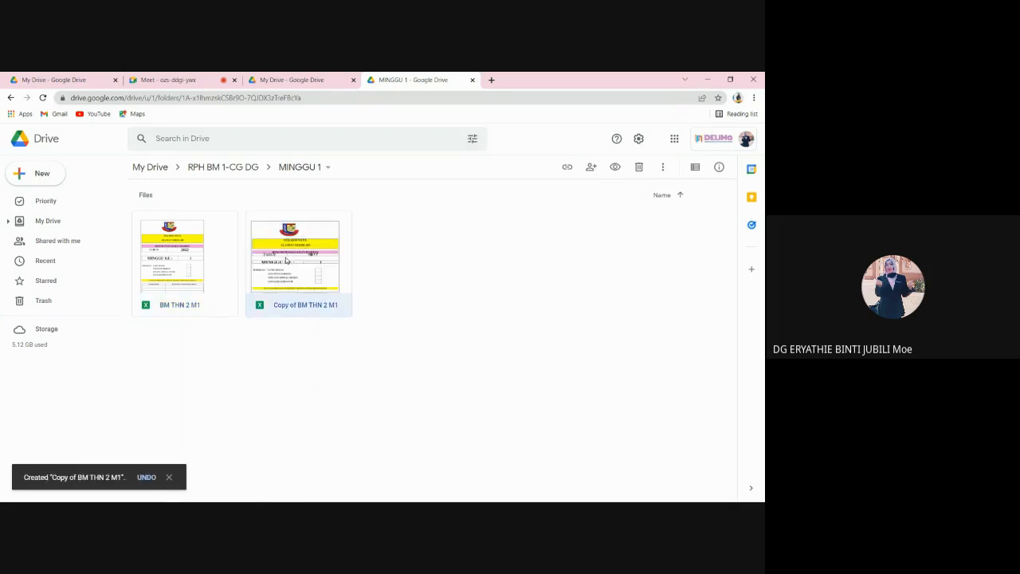
right_click(286, 261)
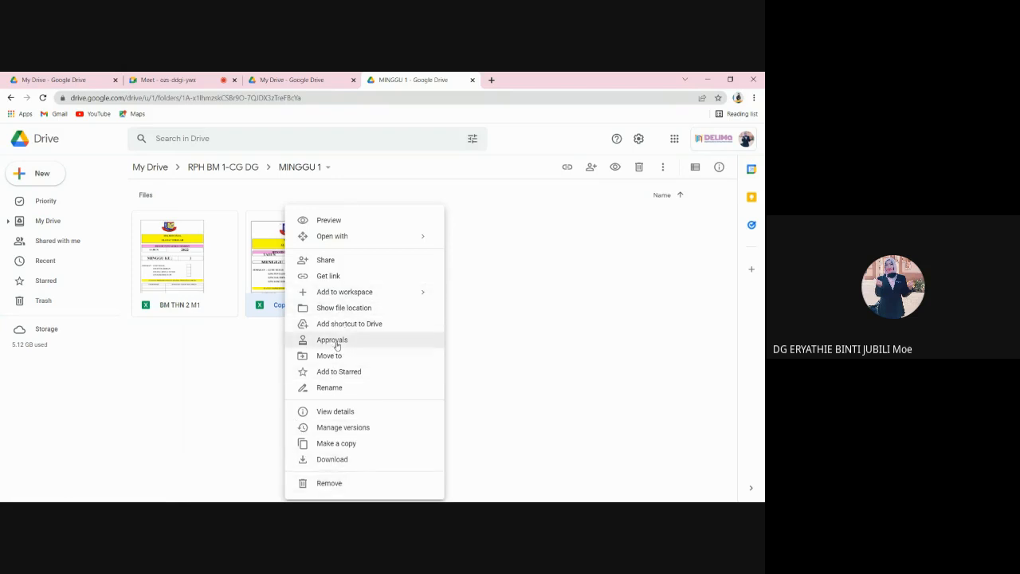
left_click(331, 360)
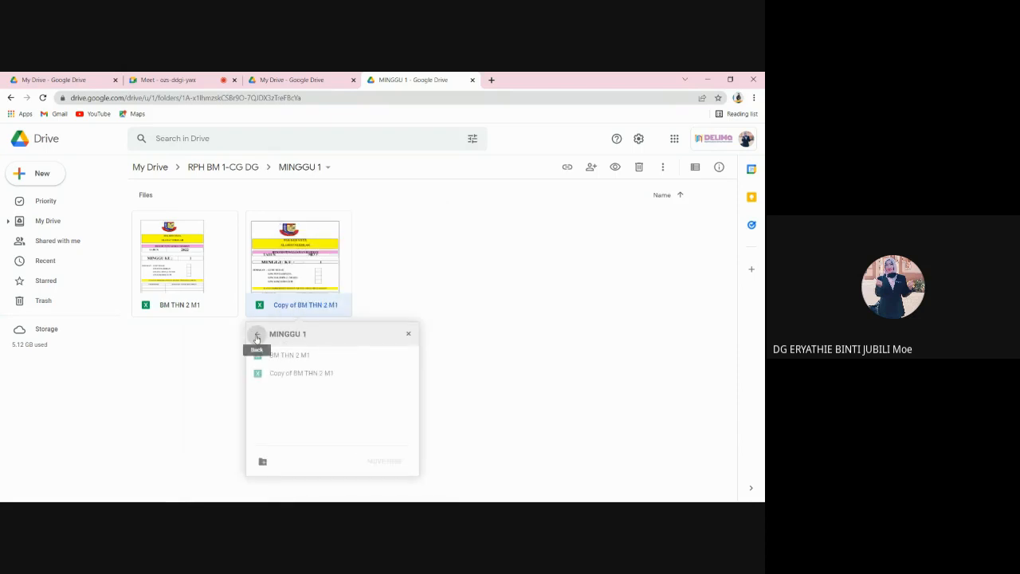
left_click(257, 336)
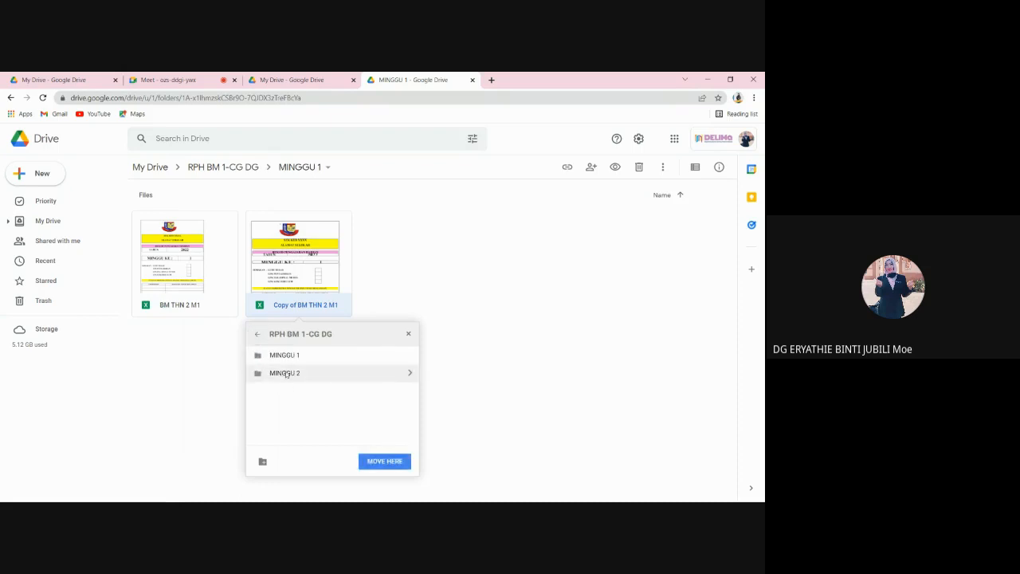
left_click(286, 374)
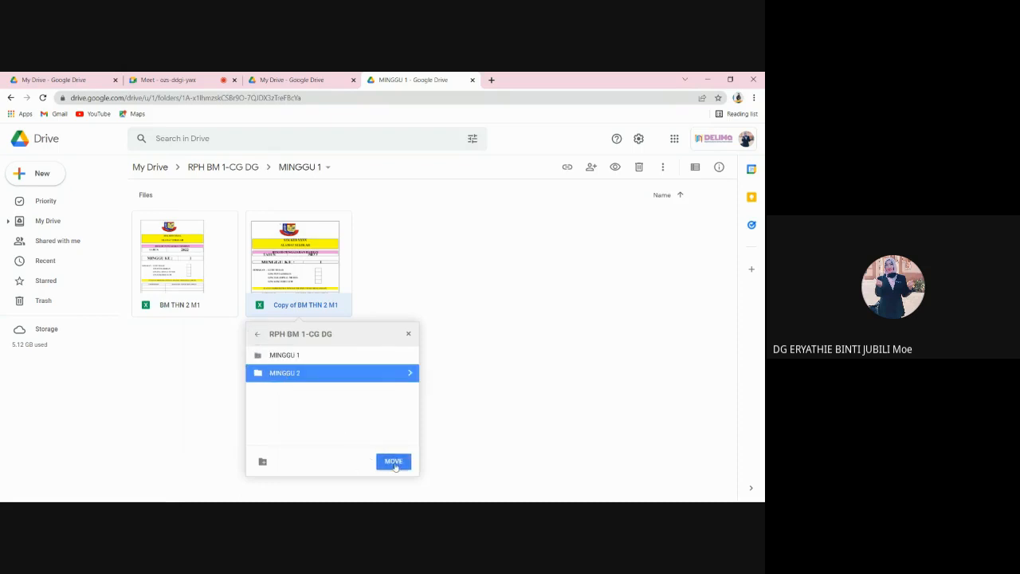
left_click(394, 462)
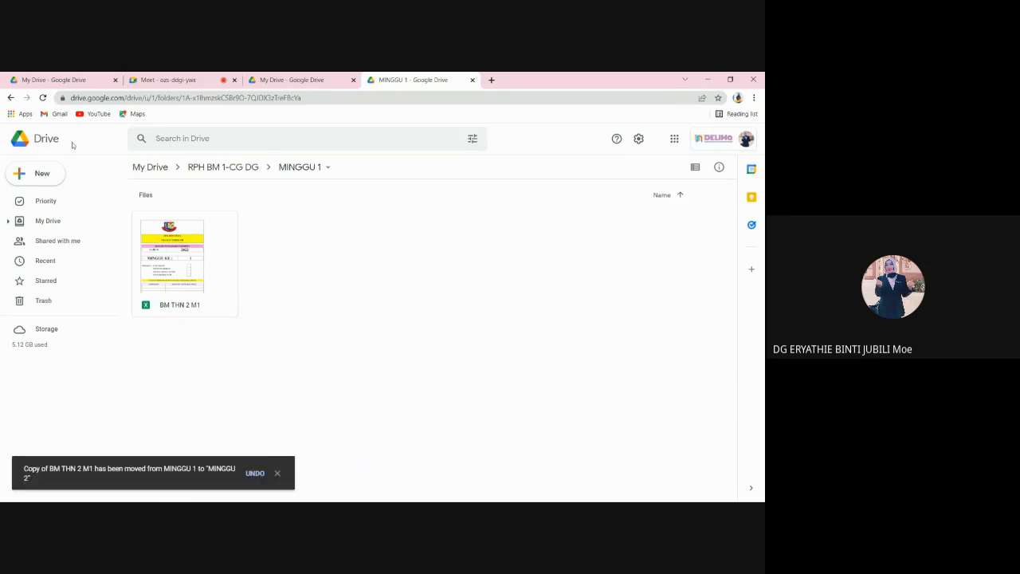
left_click(10, 98)
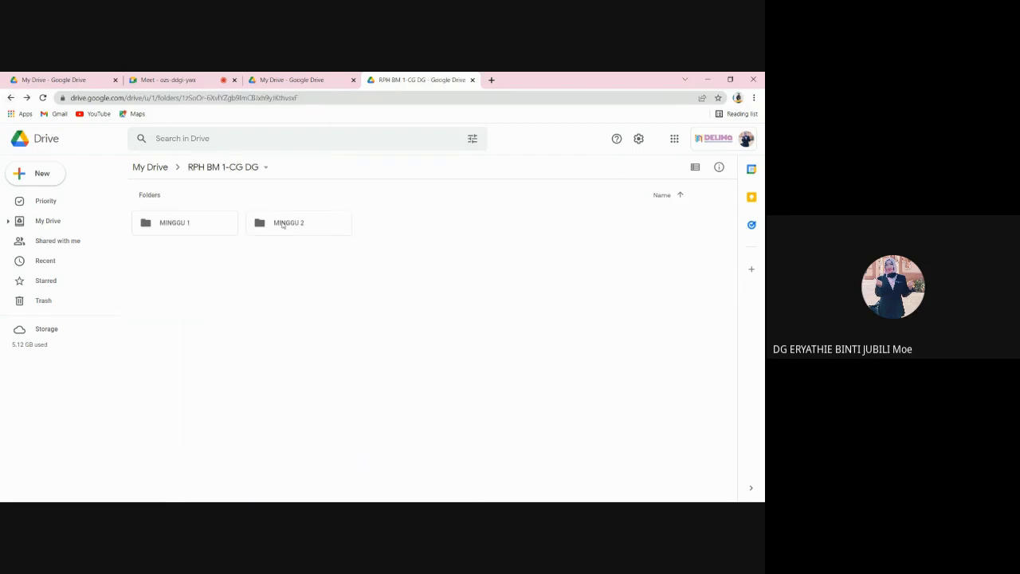
double_click(282, 225)
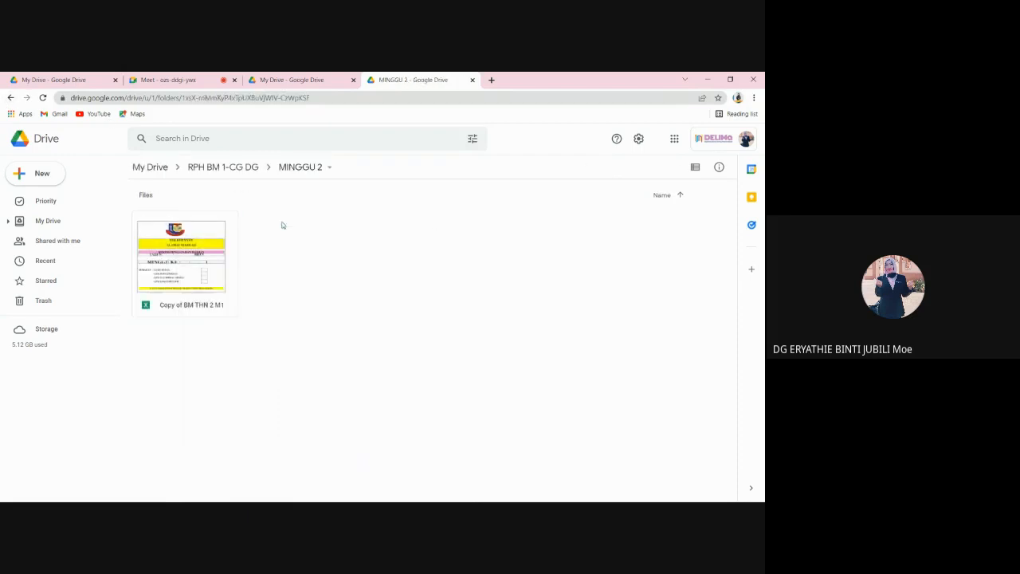
Rename the copied workbook in the MINGGU 2 folder as BM THN 2 M2
right_click(203, 303)
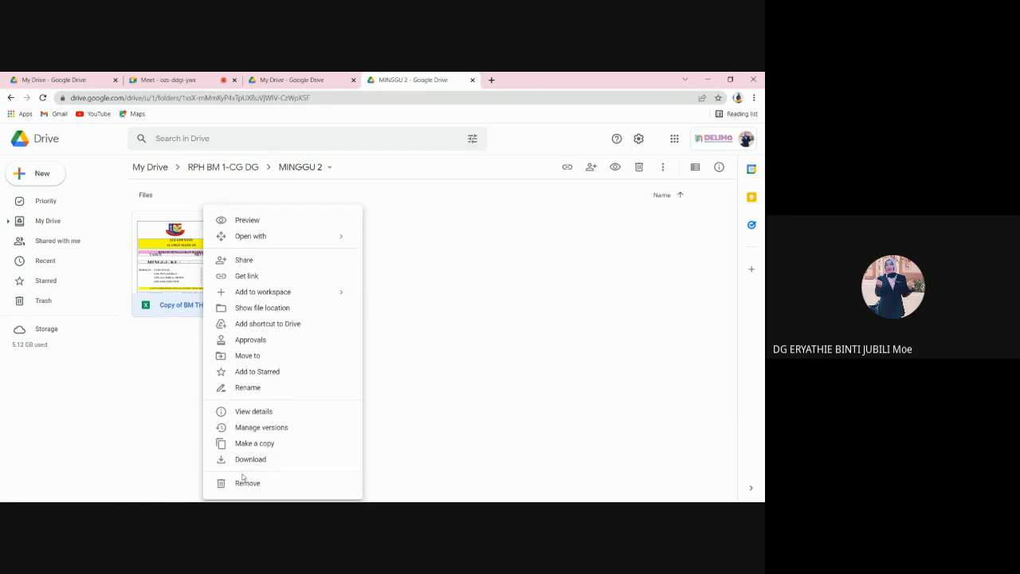
left_click(242, 388)
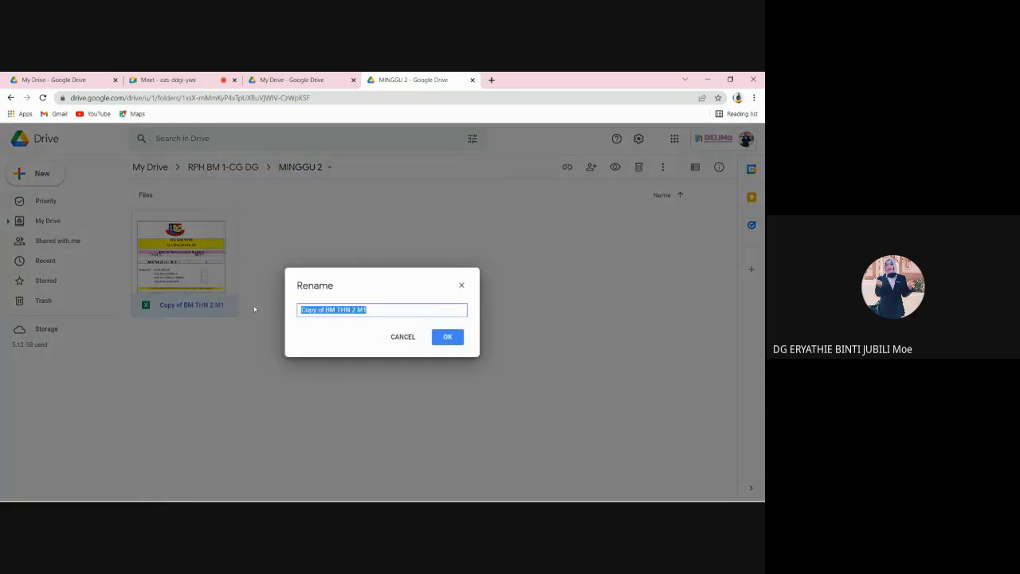
left_click_drag(329, 309, 291, 320)
key("BackSpace")
key("BackSpace")
type("2")
left_click(448, 338)
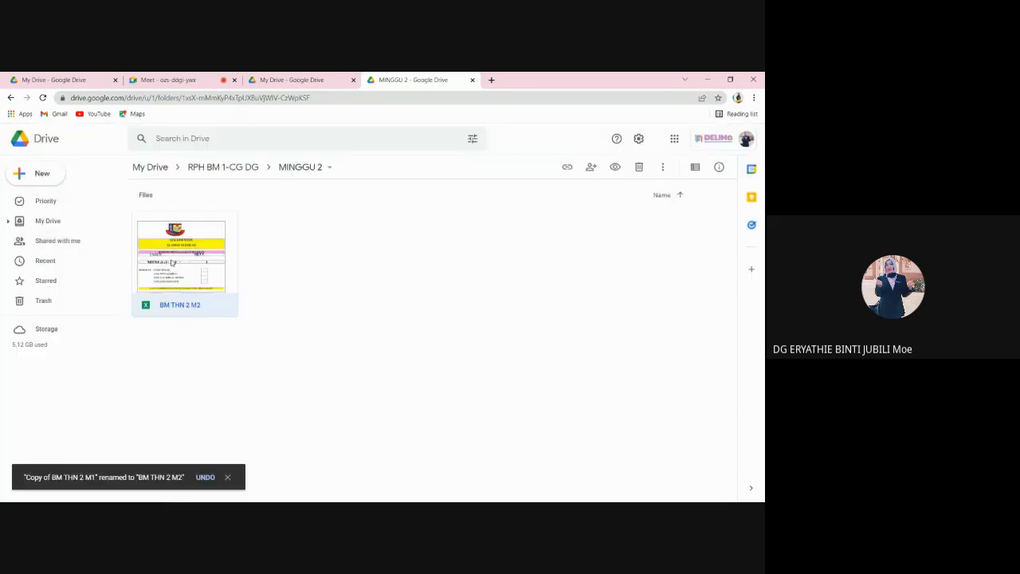
Open BM THN 2 M2, set MINGGU KE on the MUKADEPAN sheet to 2 and check the week number on the lesson sheets
double_click(173, 263)
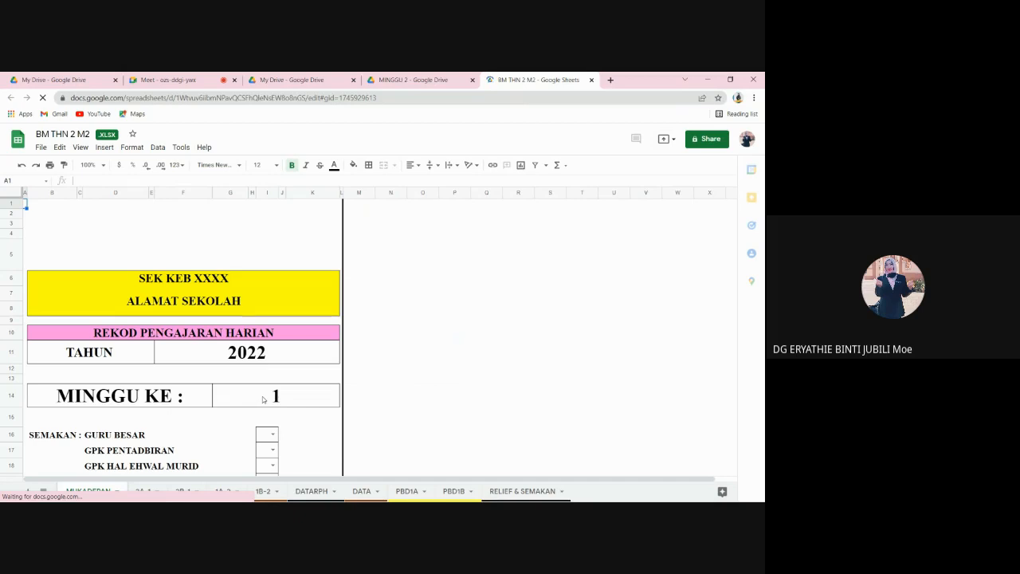
left_click(263, 396)
type("2")
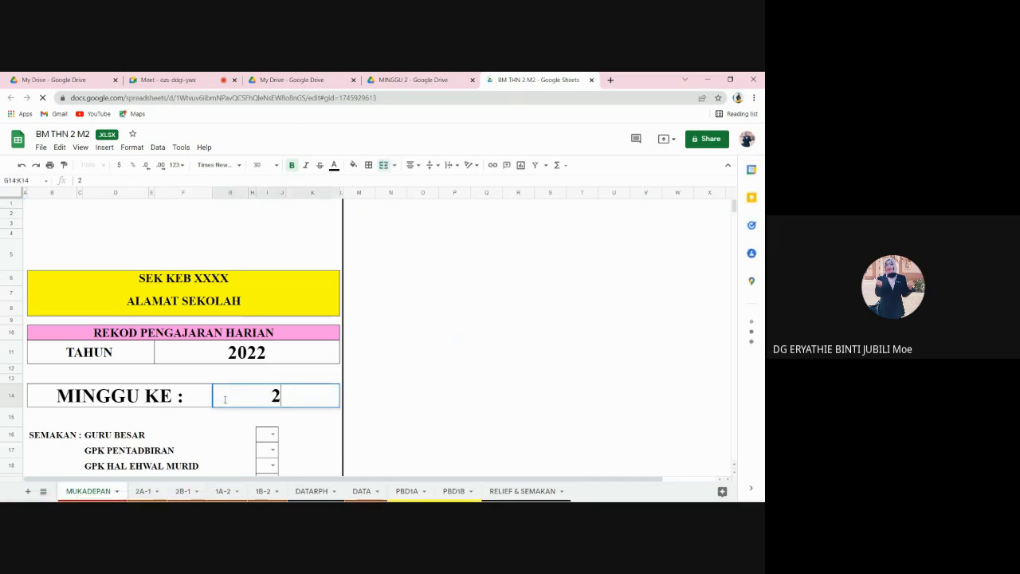
left_click(143, 492)
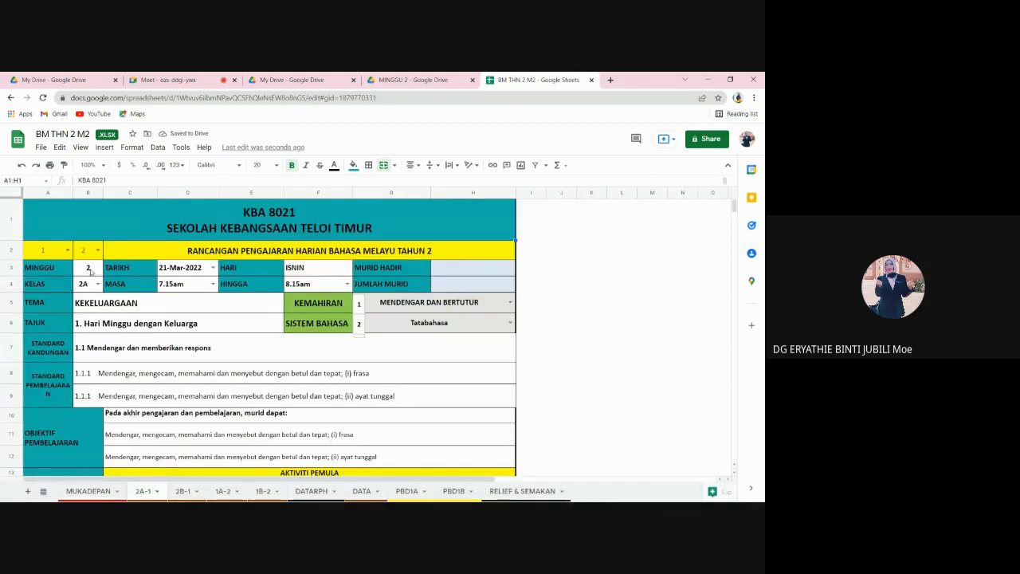
left_click(183, 491)
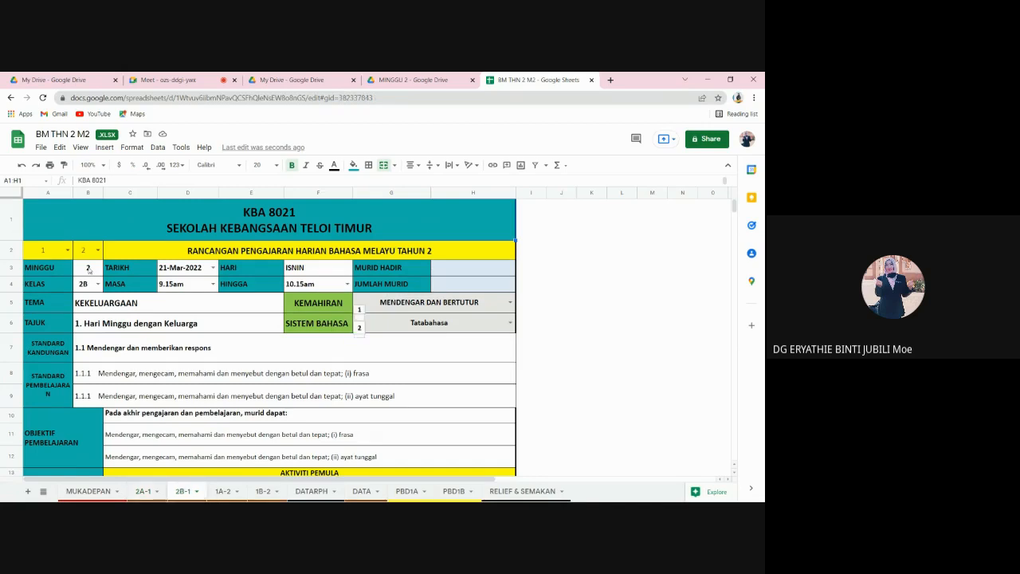
left_click(223, 491)
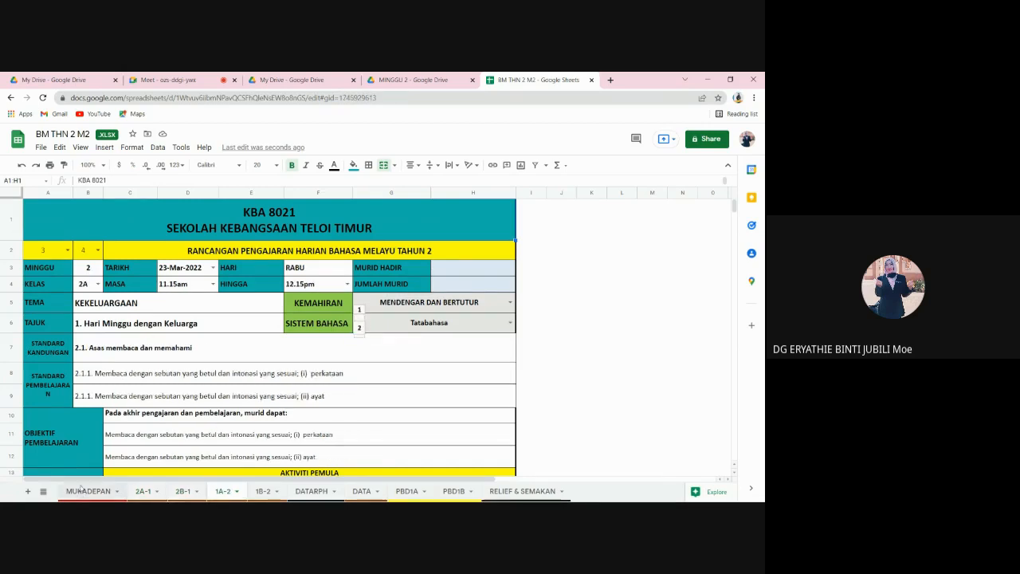
Mark the GURU BESAR review box on the MUKADEPAN sheet with a slash (/)
left_click(83, 491)
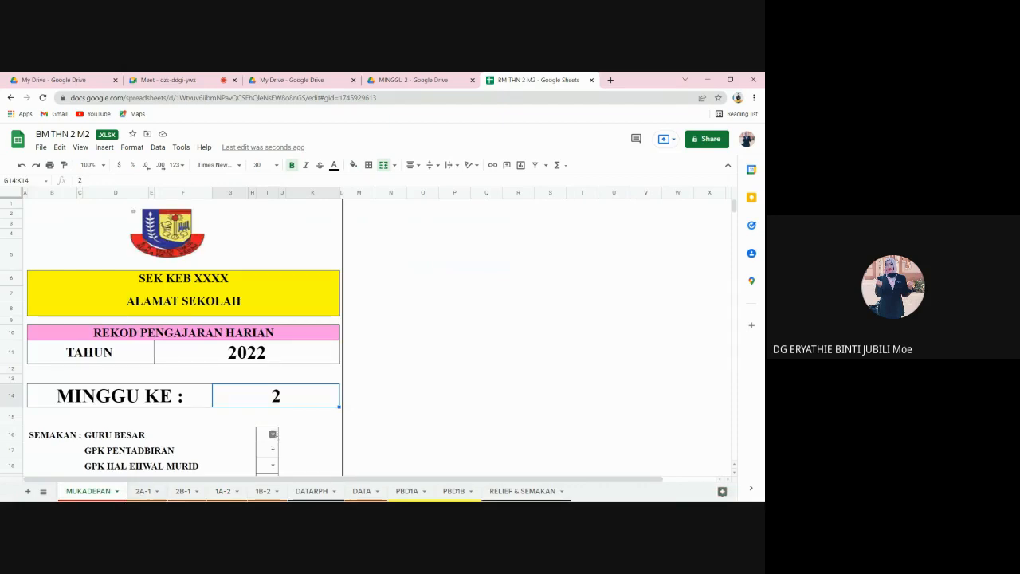
left_click(273, 434)
left_click(268, 422)
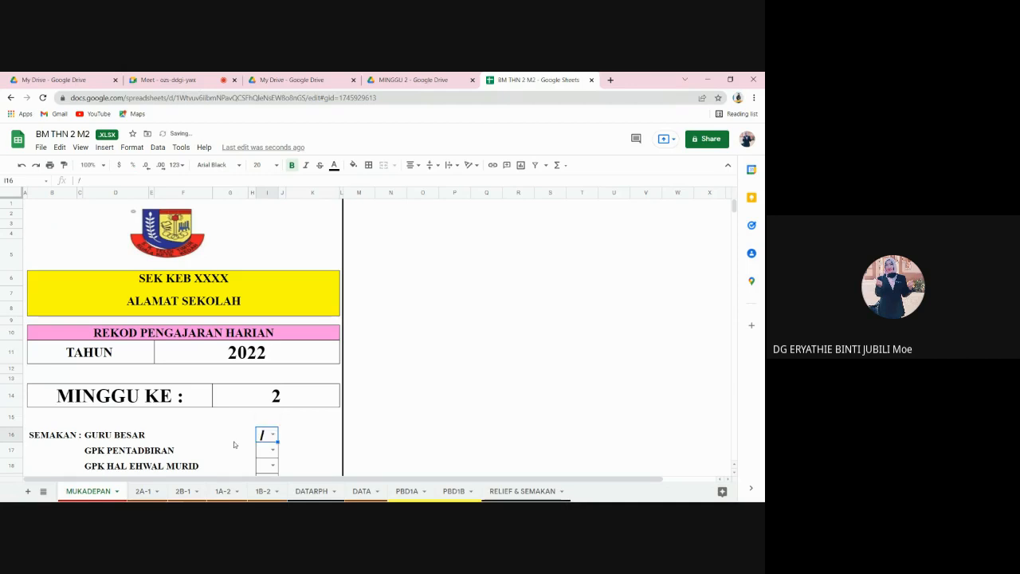
On the 2A-1 sheet, set the two learning-standard selector cells A2 and B2 to 5 and 6
left_click(141, 491)
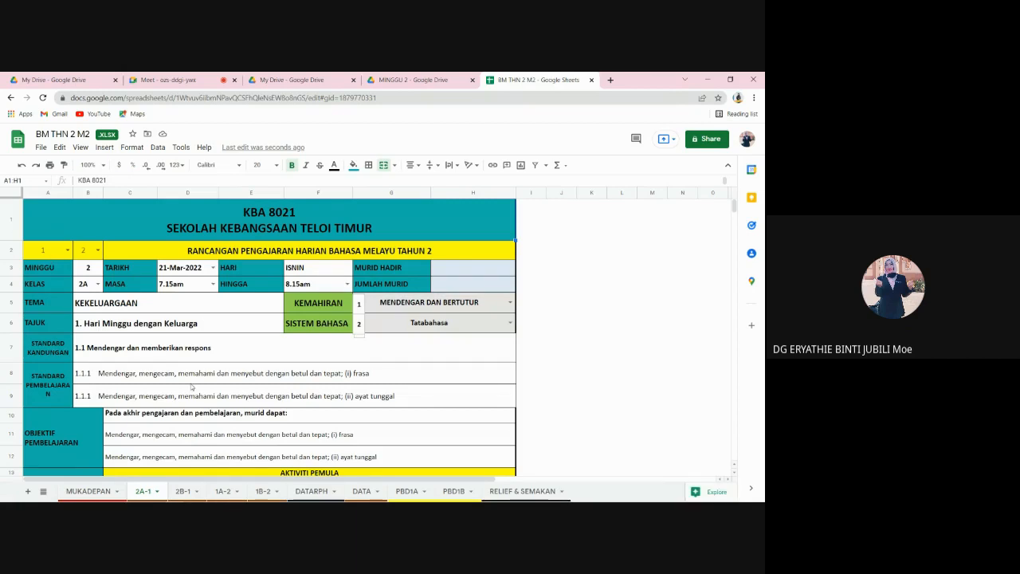
left_click(227, 491)
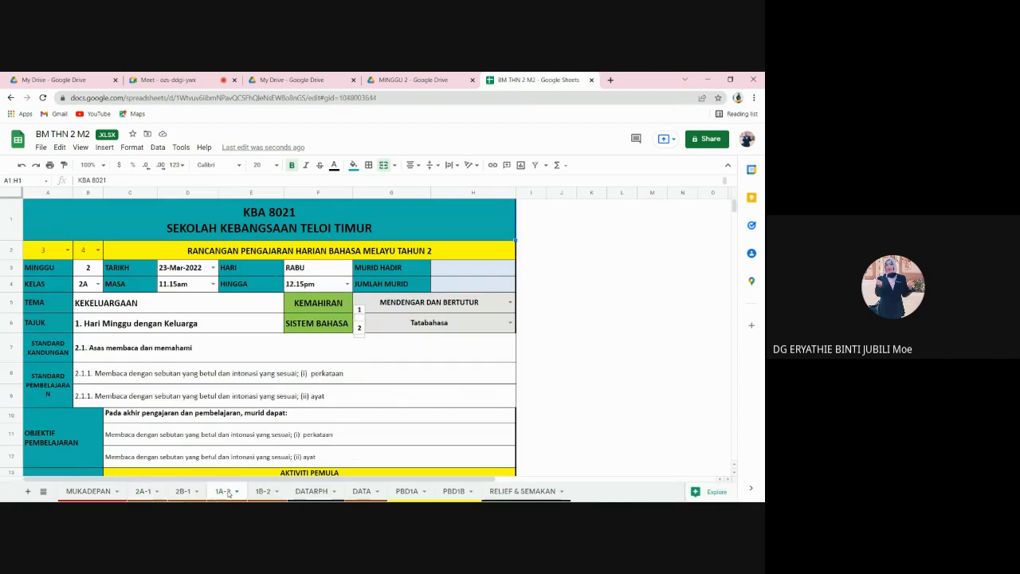
left_click(142, 491)
left_click(68, 251)
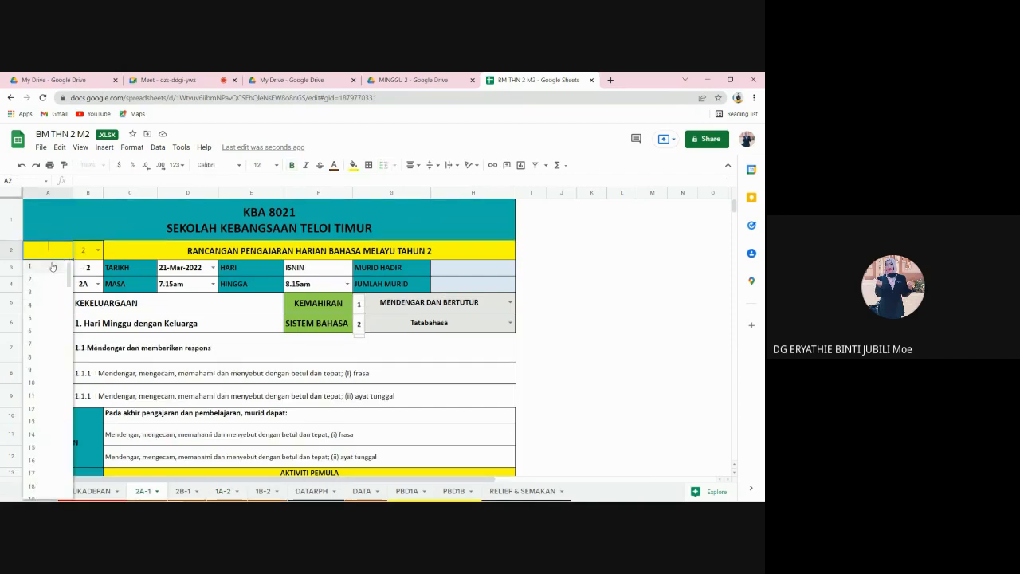
key("BackSpace")
type("5")
left_click(52, 266)
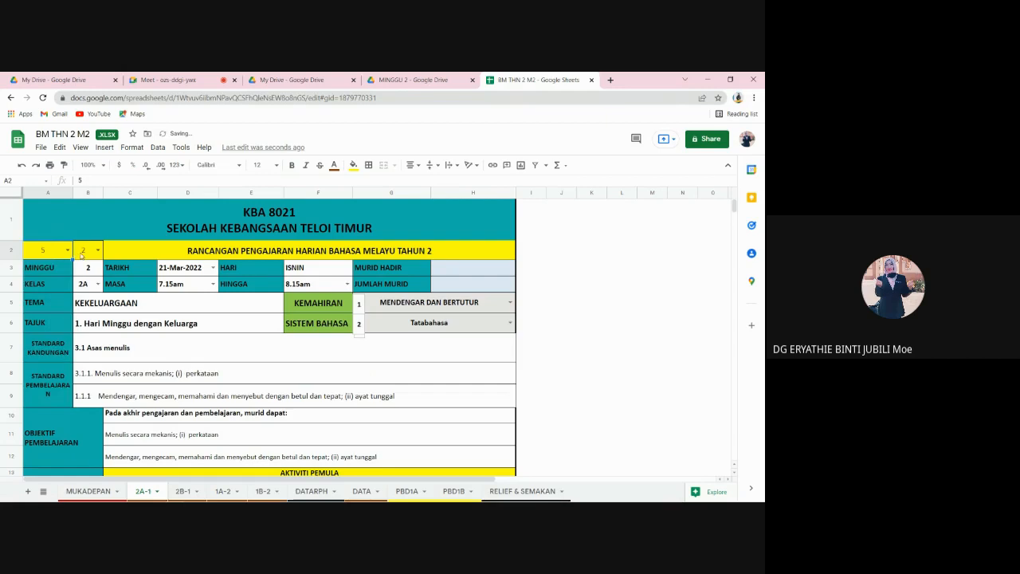
left_click(83, 254)
type("6")
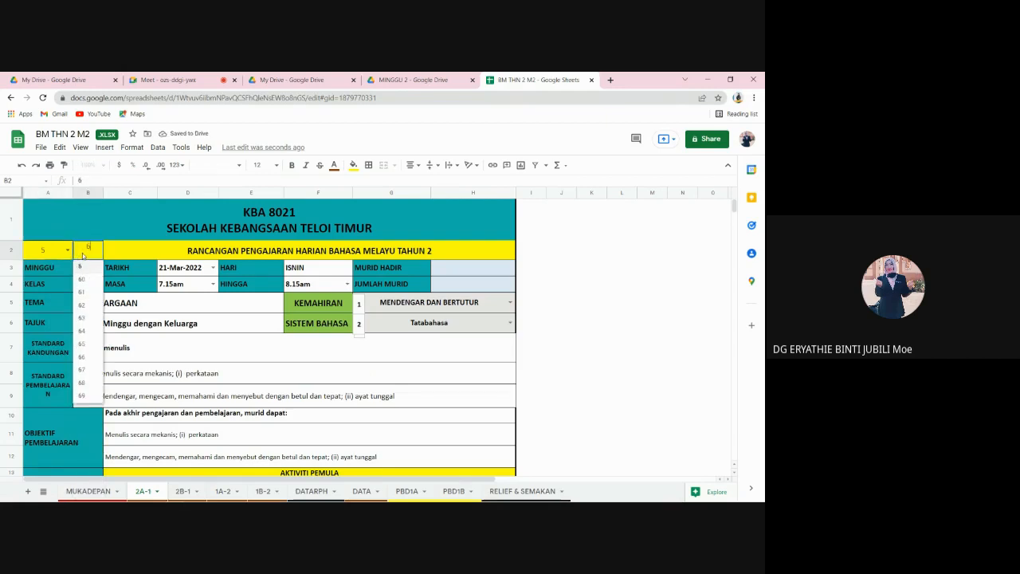
key("Return")
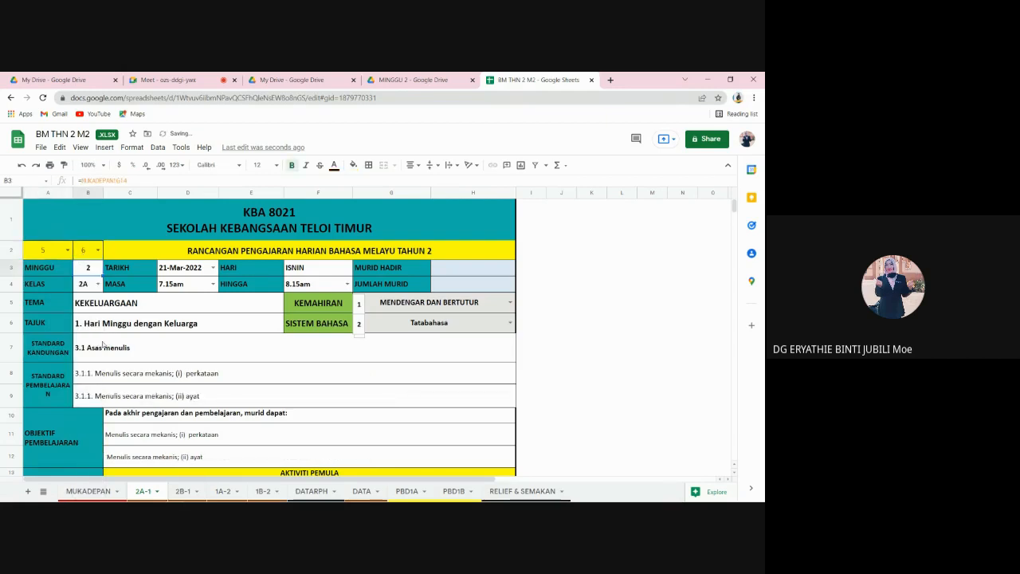
Set the TARIKH on the 2A-1 sheet to 28-Mar-2022 and look over the lesson plan
scroll(104, 344, "down", 1)
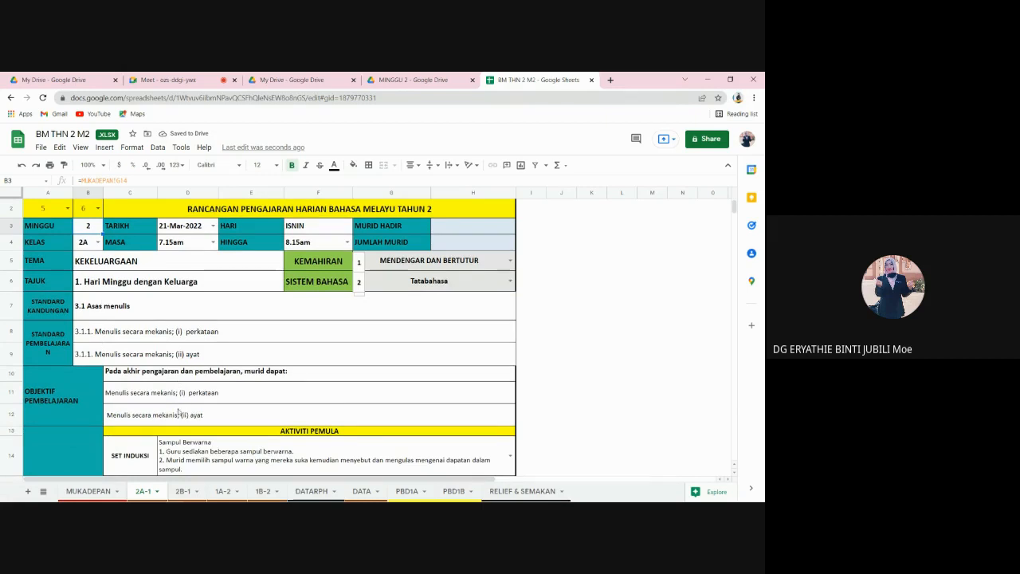
scroll(180, 408, "down", 1)
scroll(176, 409, "up", 2)
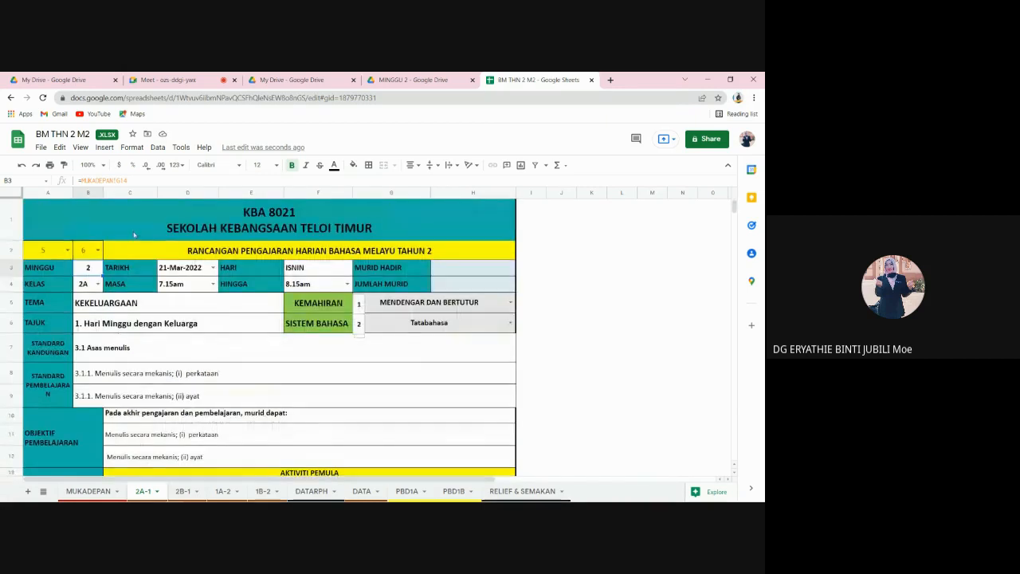
left_click(212, 268)
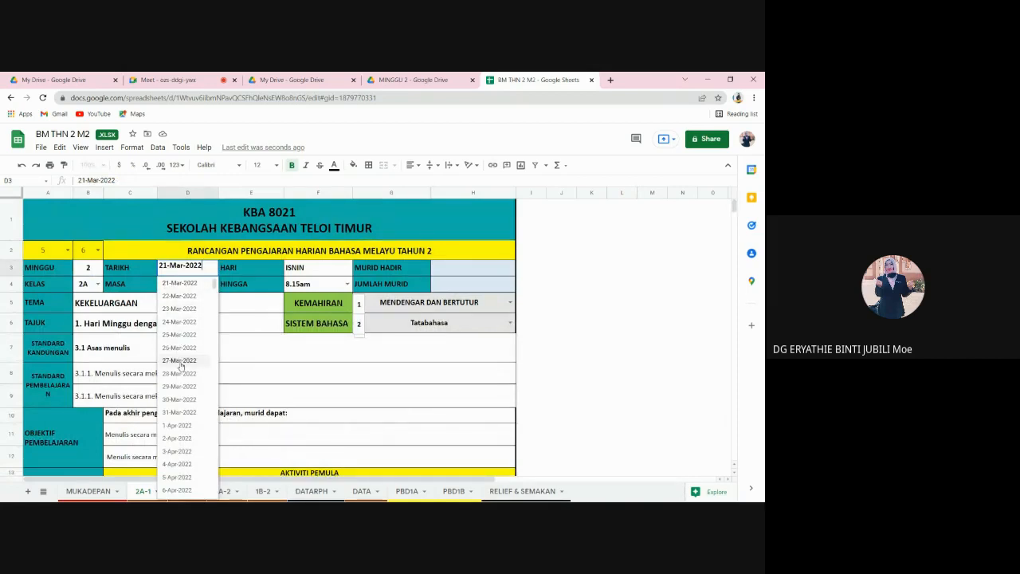
left_click(180, 363)
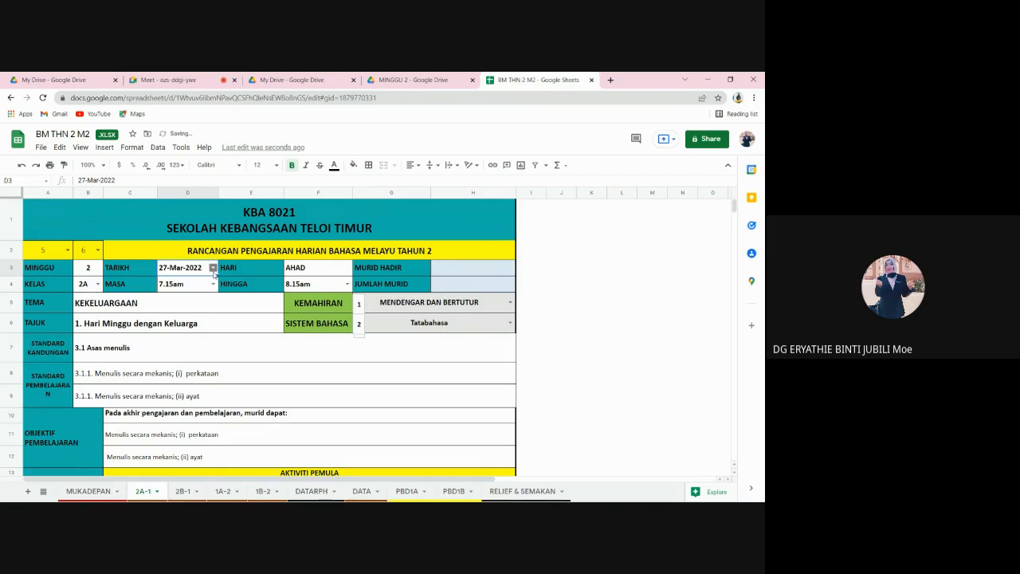
left_click(213, 275)
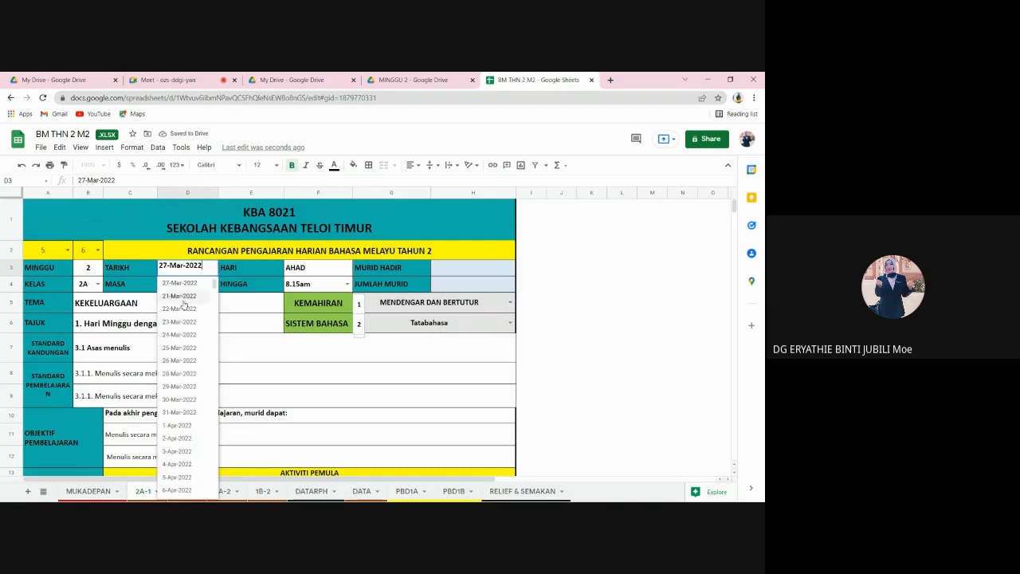
left_click(169, 373)
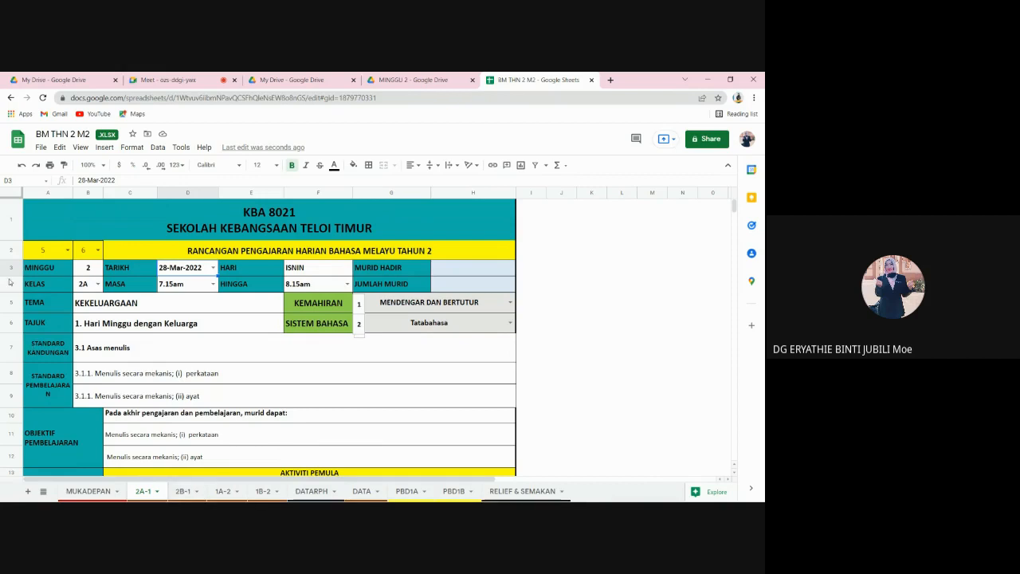
scroll(160, 391, "down", 1)
scroll(159, 391, "down", 1)
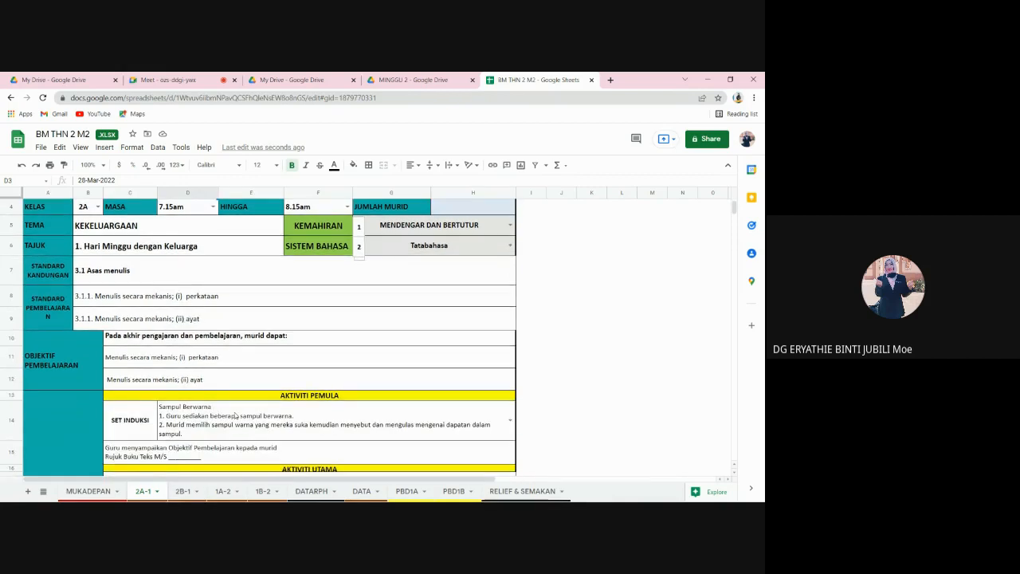
scroll(83, 284, "up", 3)
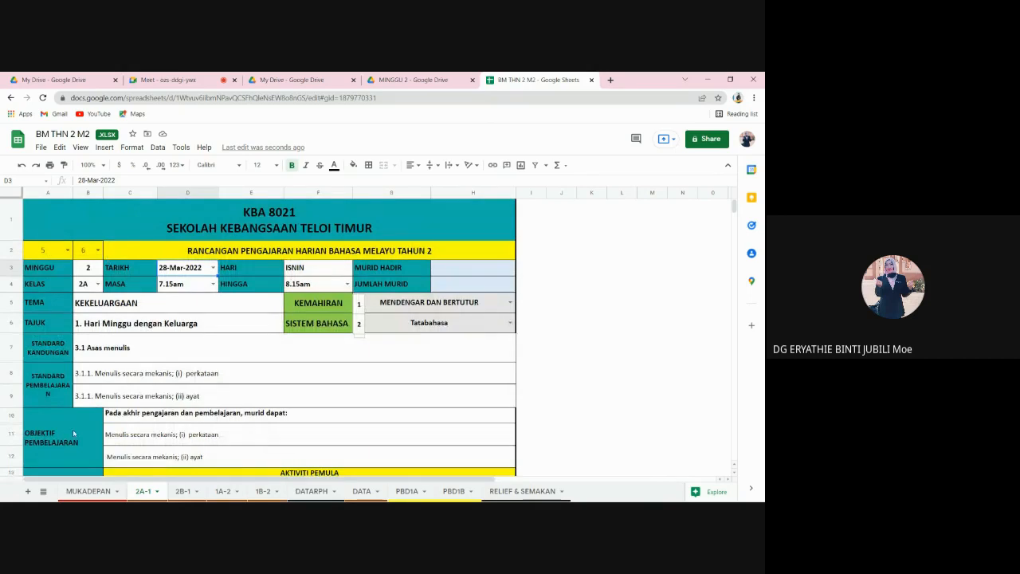
scroll(149, 436, "down", 1)
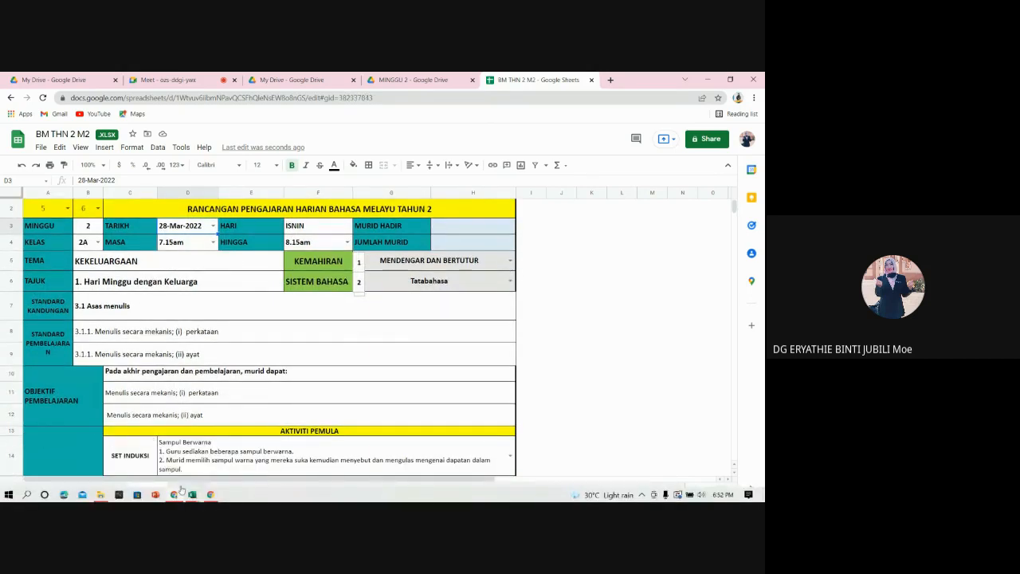
View the 2B-1 sheet, then close the BM THN 2 M2 workbook and the MINGGU 2 folder
left_click(183, 491)
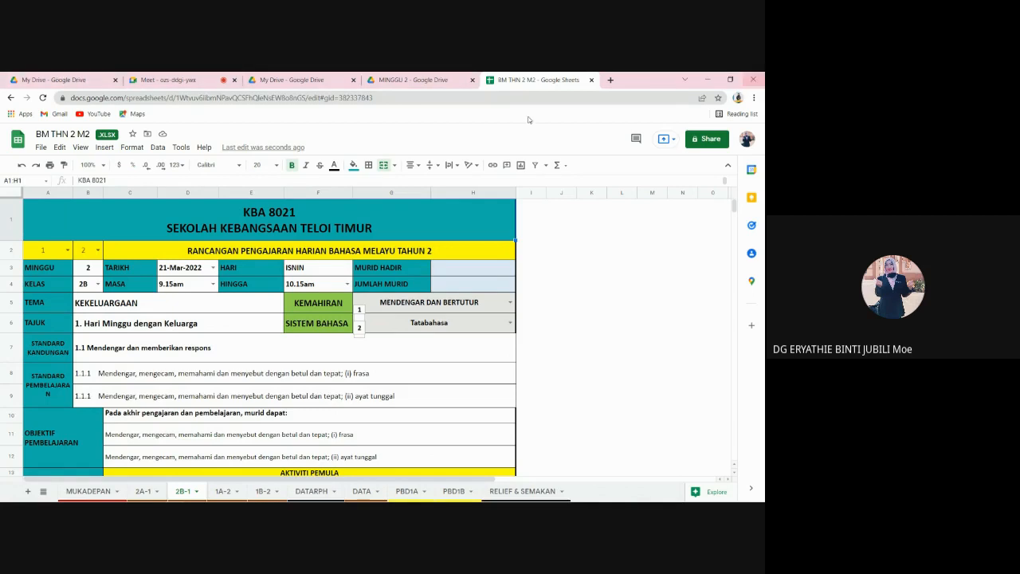
left_click(591, 80)
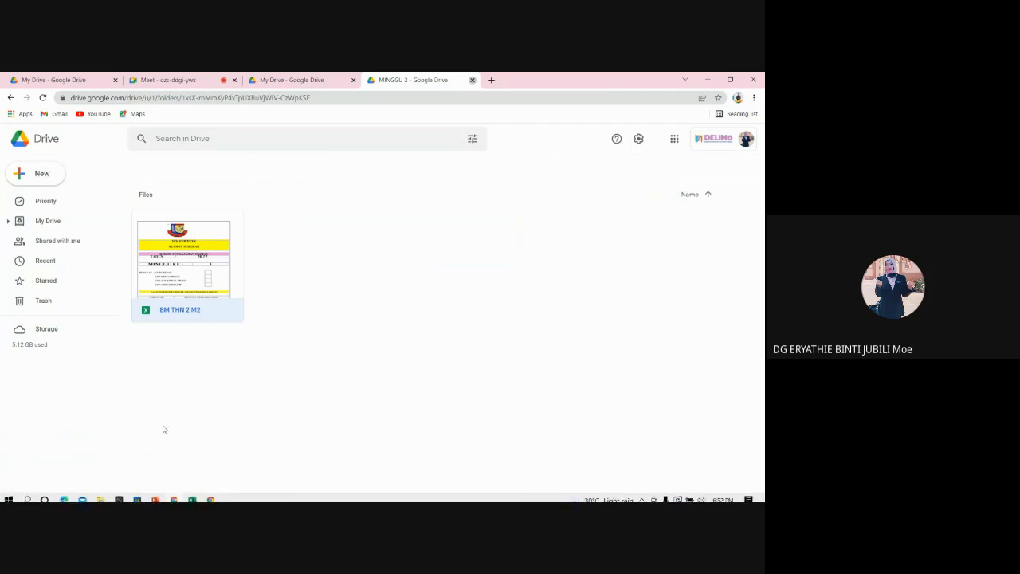
key("ctrl+w")
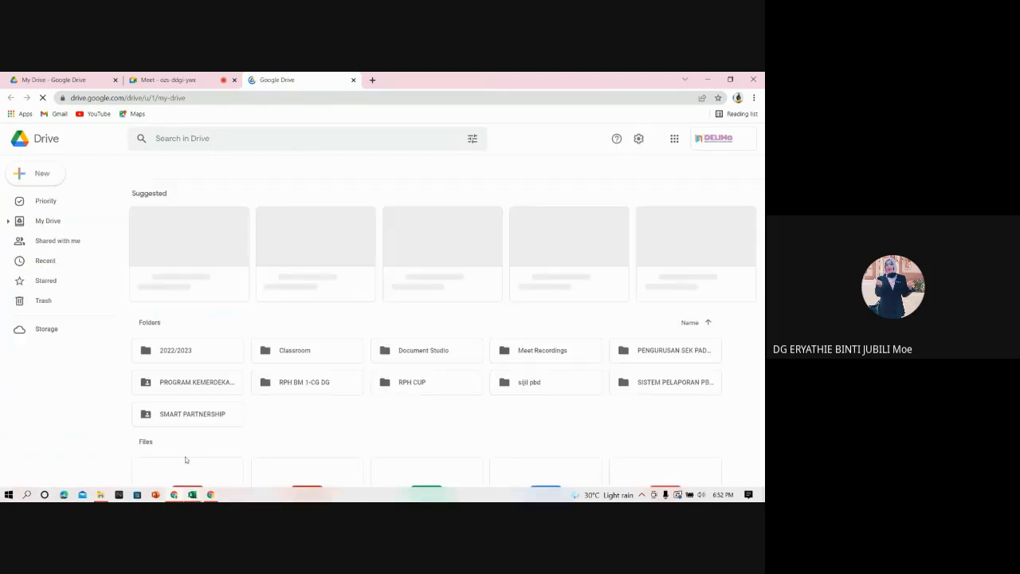
Switch to the RPH BM THN 1-2022 TS25.xlsx workbook in Excel, maximise its window and select the KRITERIA KEJAYAAN heading on the RPH sheet
mouse_move(192, 495)
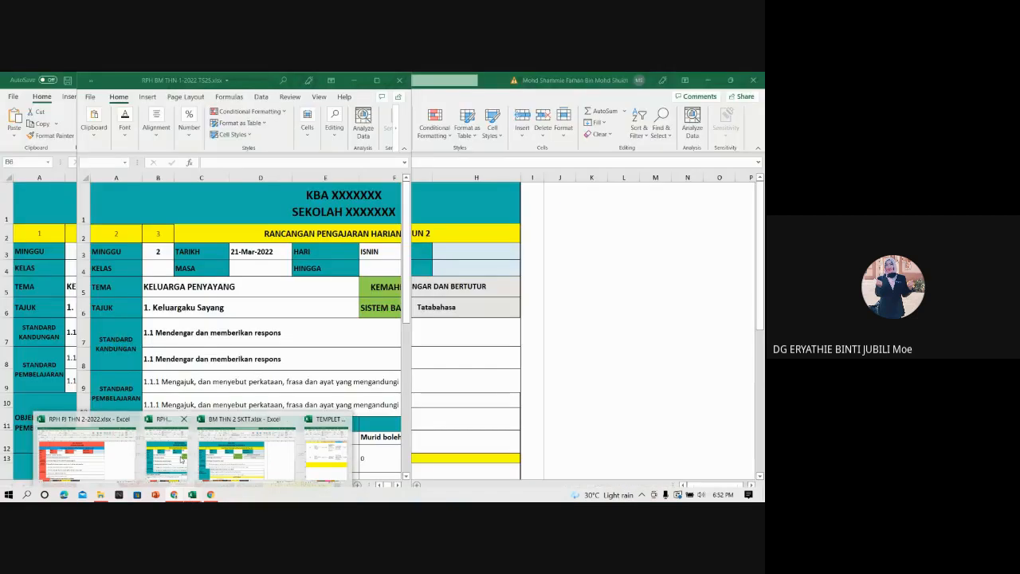
mouse_move(176, 459)
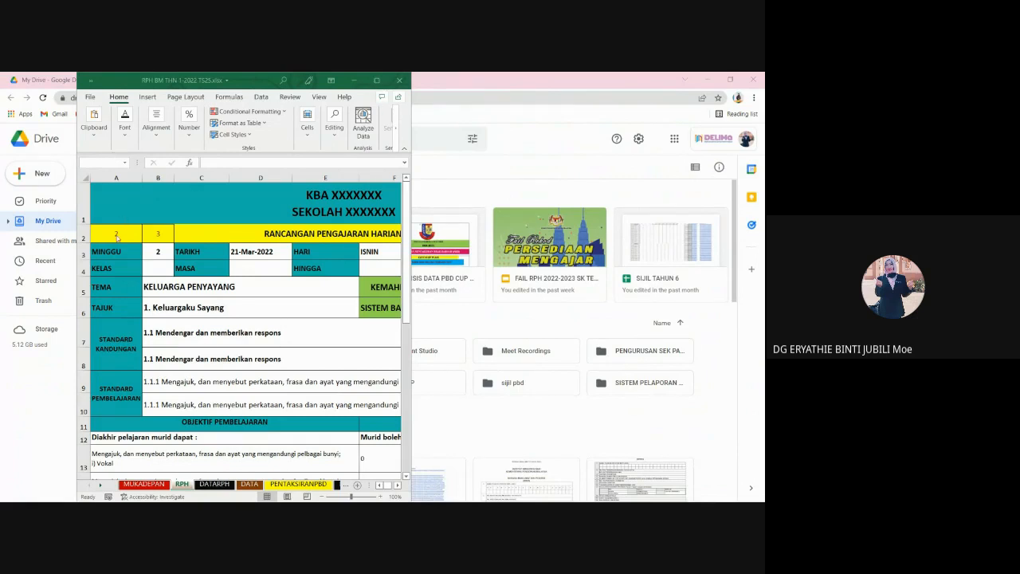
mouse_move(141, 499)
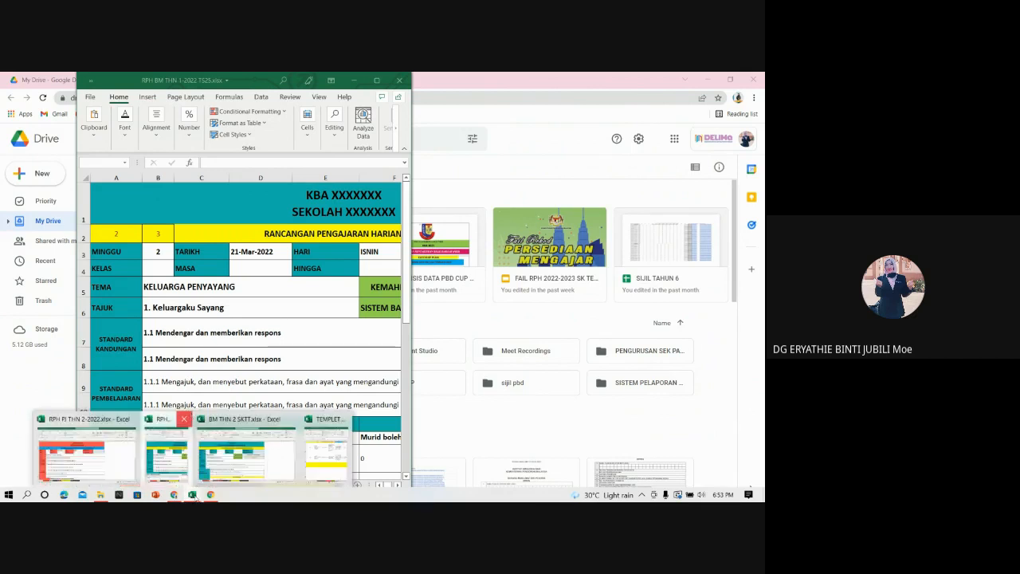
mouse_move(234, 422)
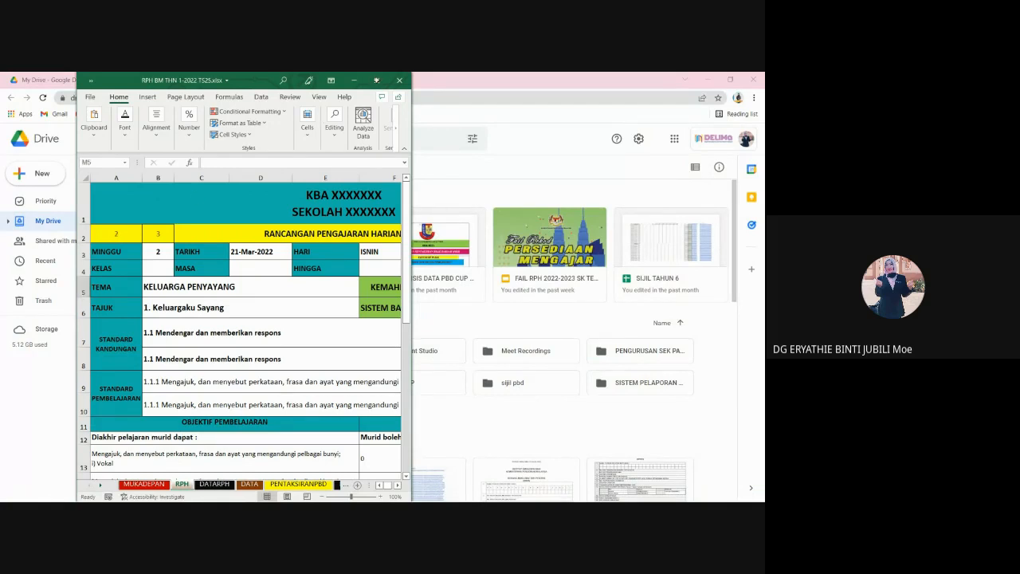
left_click(126, 232)
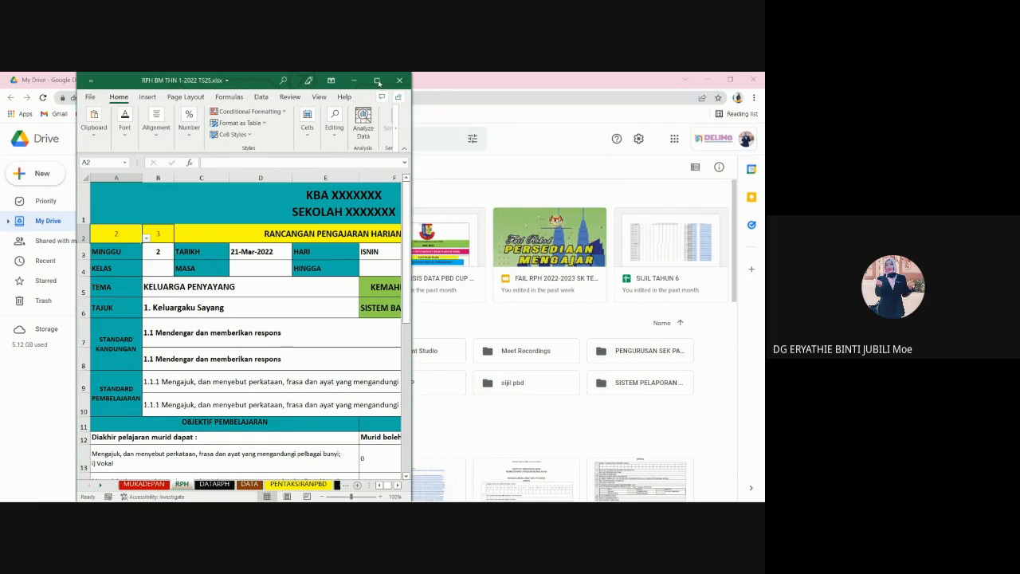
left_click_drag(343, 80, 265, 80)
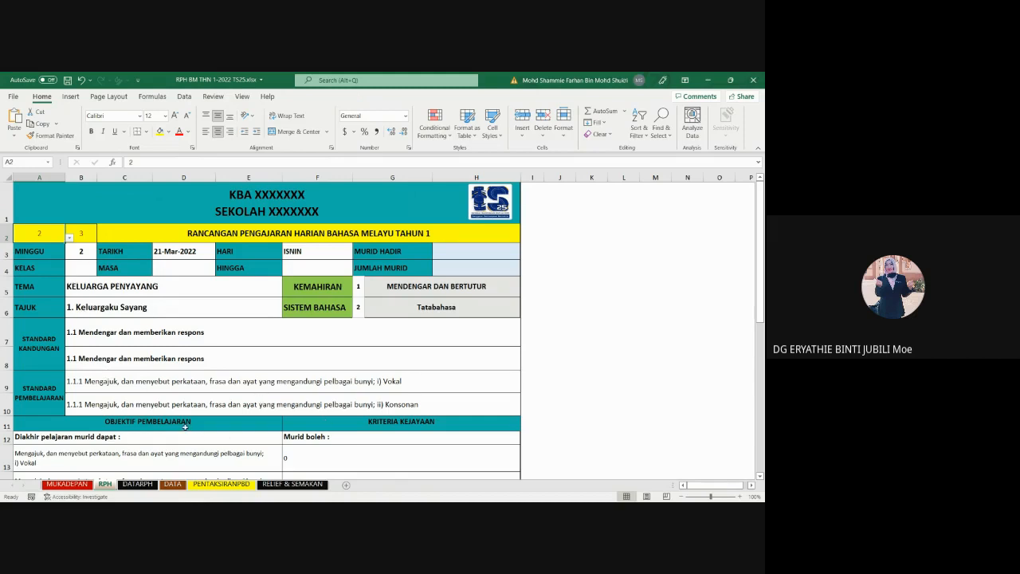
left_click(305, 426)
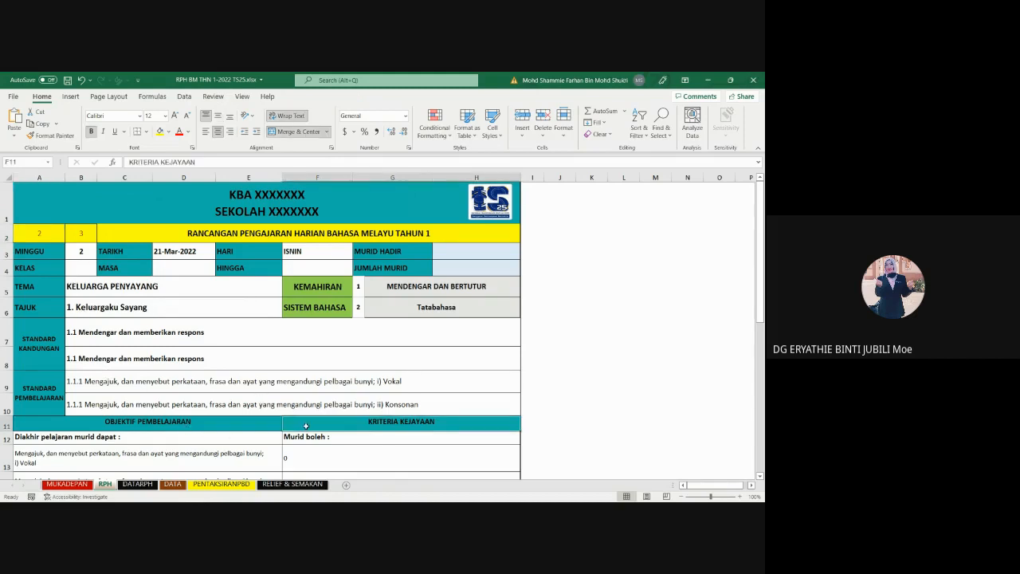
Compare the OBJEKTIF PEMBELAJARAN and KRITERIA KEJAYAAN headings on the RPH sheet with the OBJEKTIF and KRITERIA KEJAYAAN columns on DATARPH
left_click(219, 426)
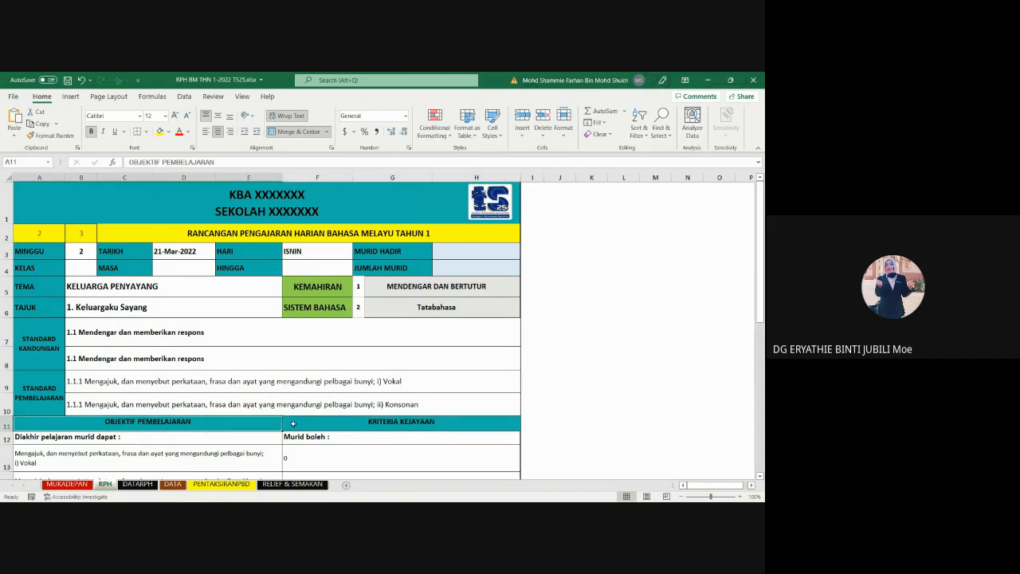
left_click(293, 424)
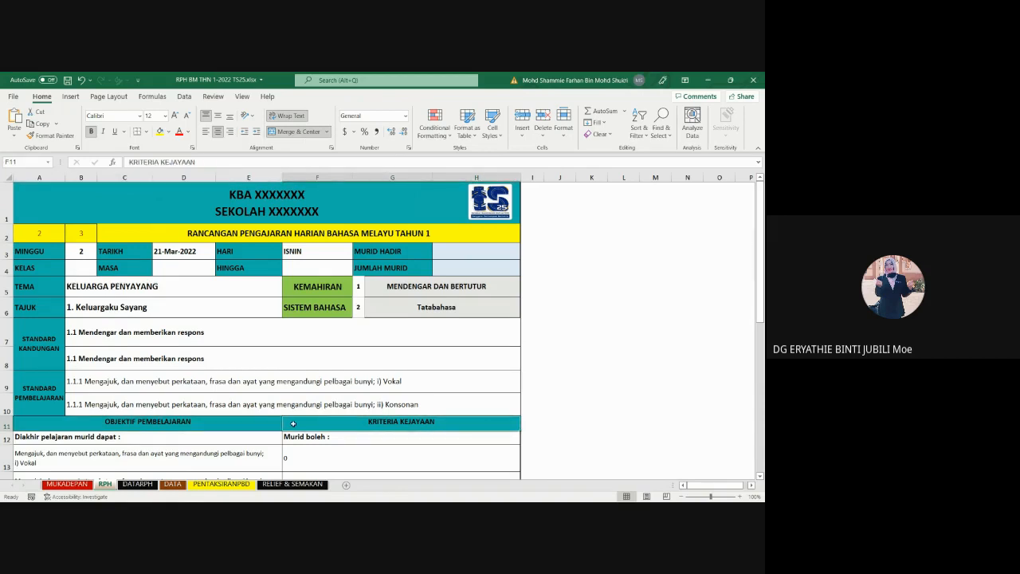
left_click(137, 484)
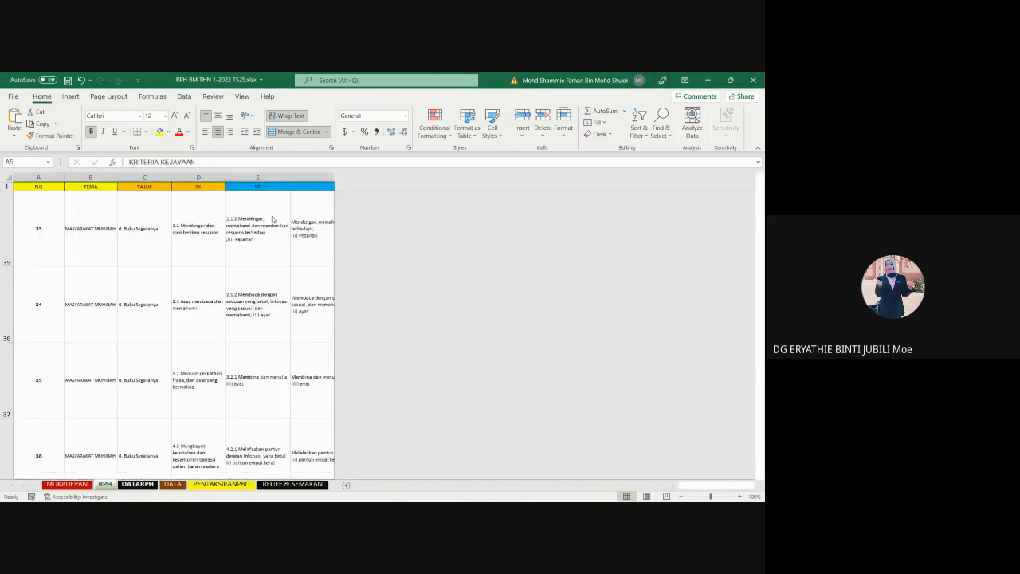
left_click(343, 186)
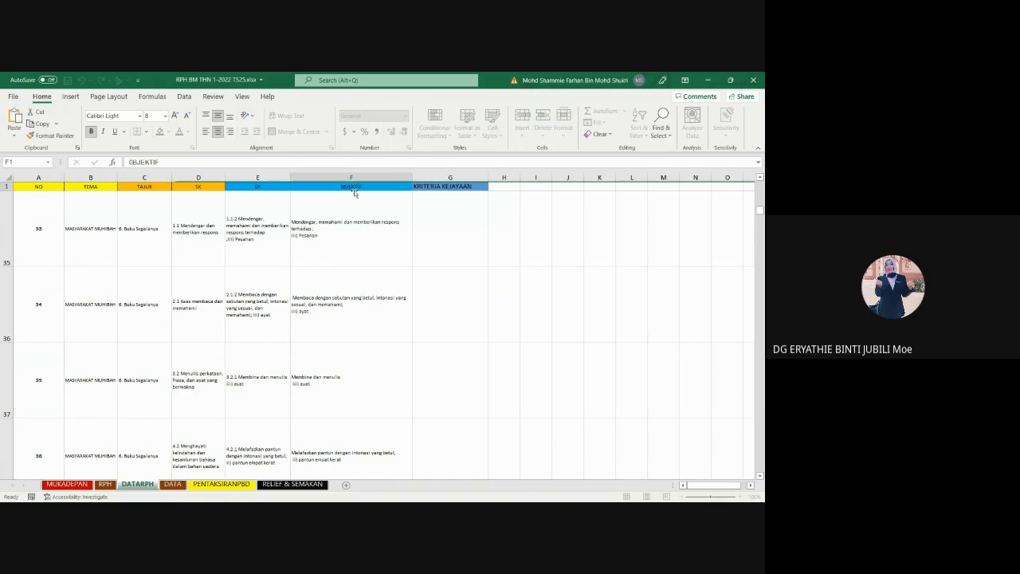
left_click(445, 188)
left_click(440, 226)
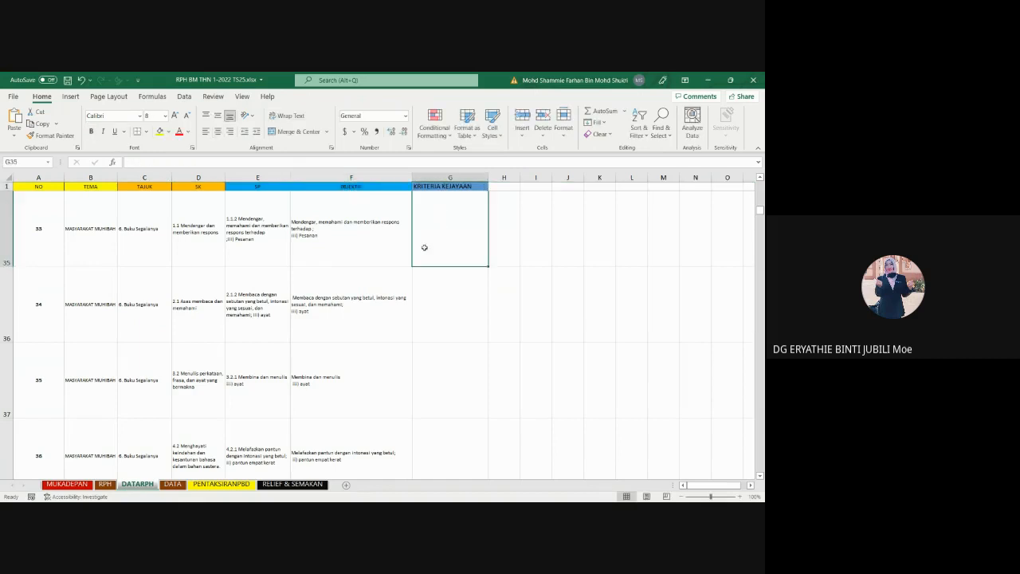
Return to the RPH sheet and inspect the first learning-objective and success-criteria cells in row 13
left_click(104, 484)
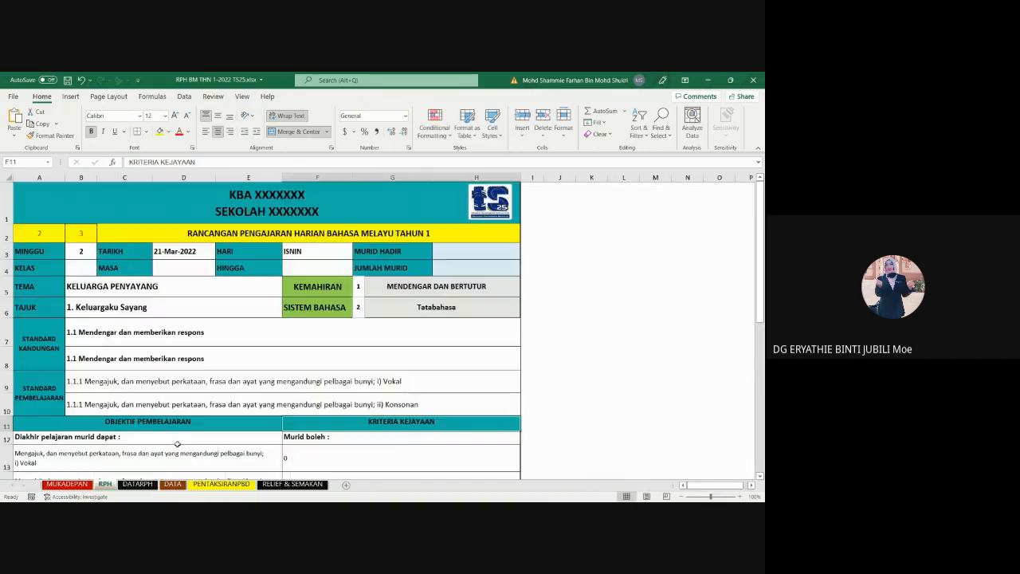
left_click(324, 457)
left_click(258, 458)
scroll(247, 447, "down", 1)
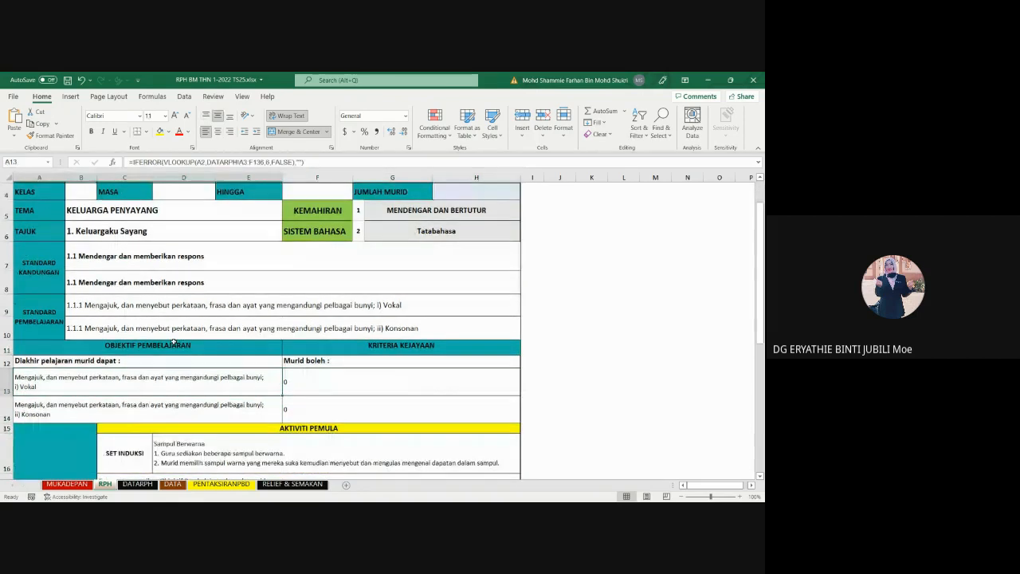
scroll(247, 446, "up", 2)
Inspect selector cells A2 and B2 and the TEMA, TAJUK, STANDARD KANDUNGAN and STANDARD PEMBELAJARAN lookup cells on the RPH sheet
left_click(55, 234)
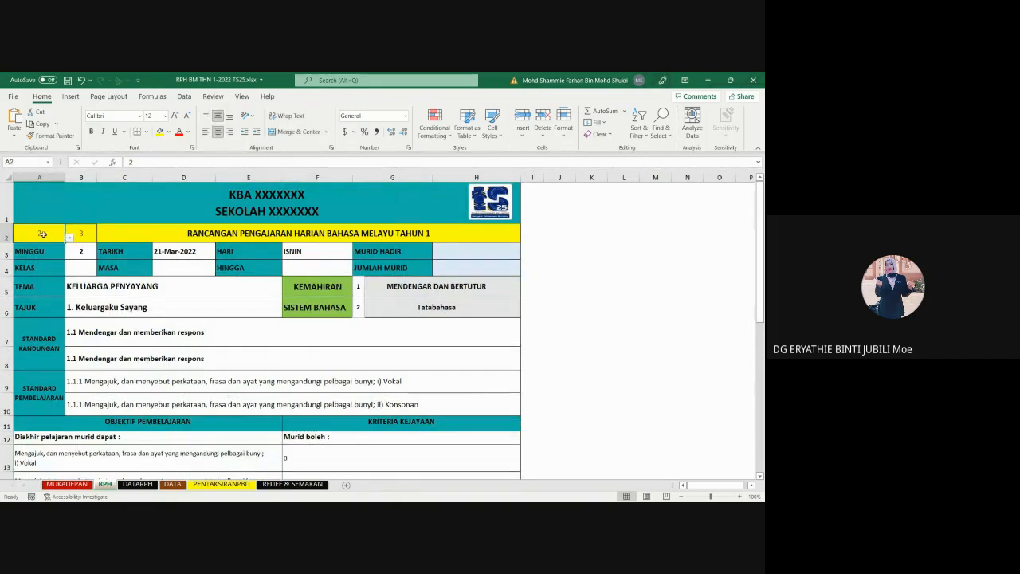
left_click(77, 285)
left_click(84, 310)
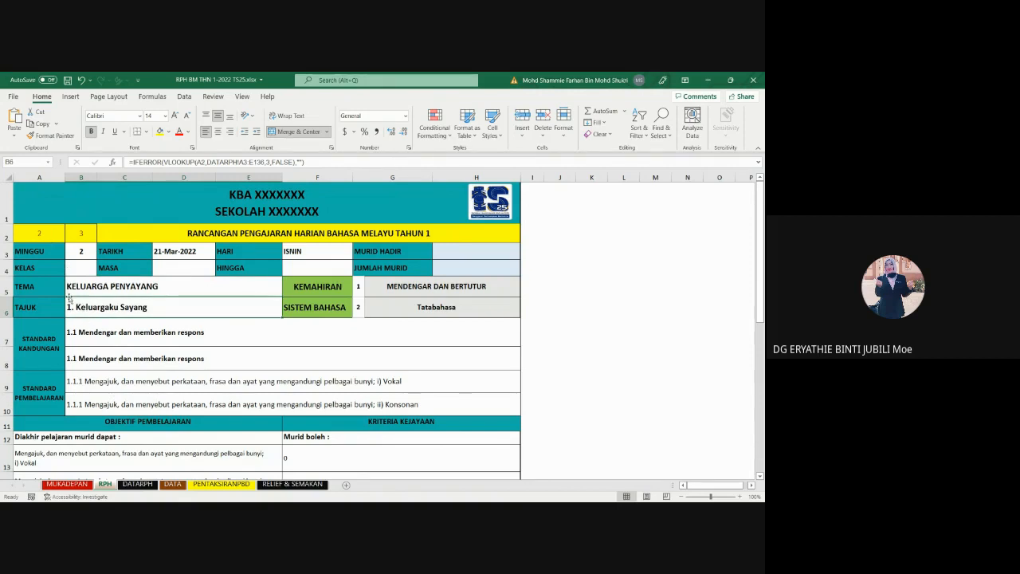
left_click(84, 333)
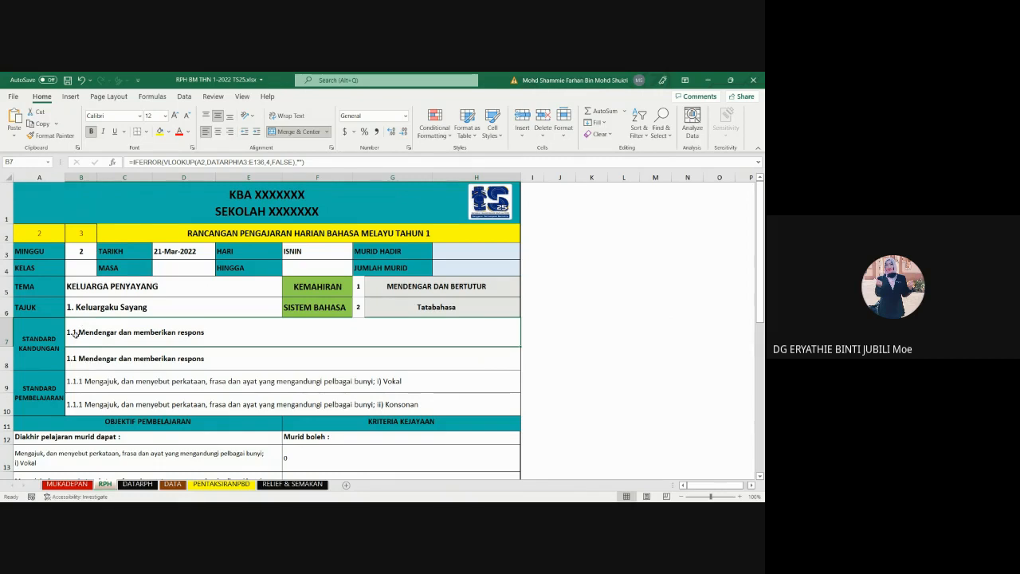
left_click(80, 386)
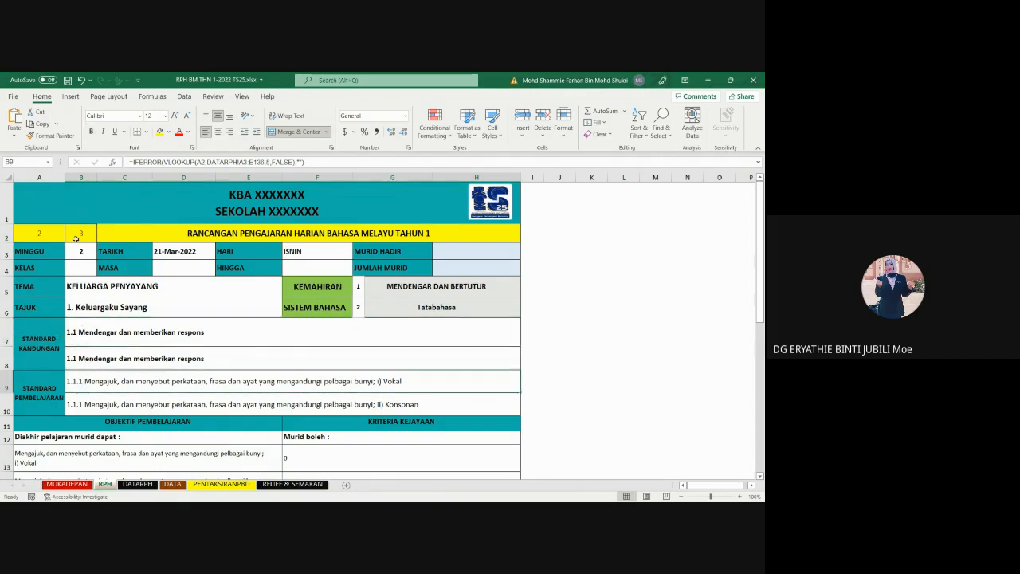
left_click(77, 238)
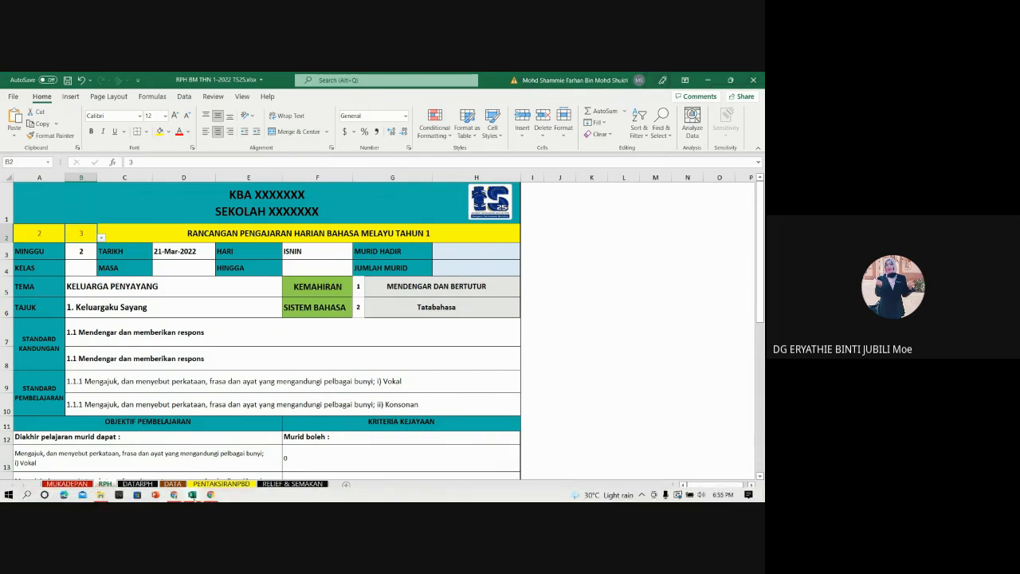
Switch to the RPH PJ THN 2-2022.xlsx workbook and look over its RPH and DATARPH sheets
mouse_move(192, 498)
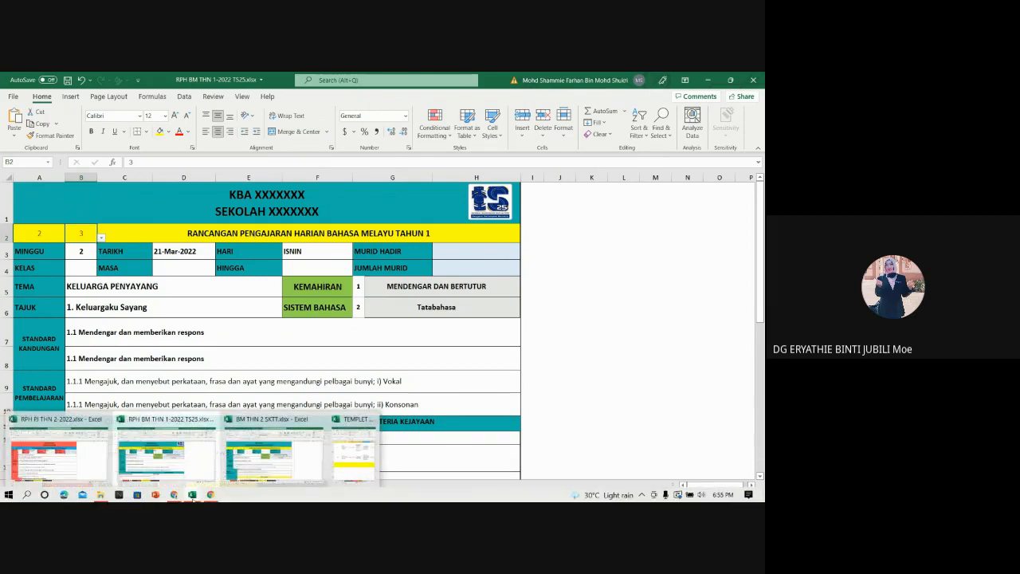
left_click(86, 465)
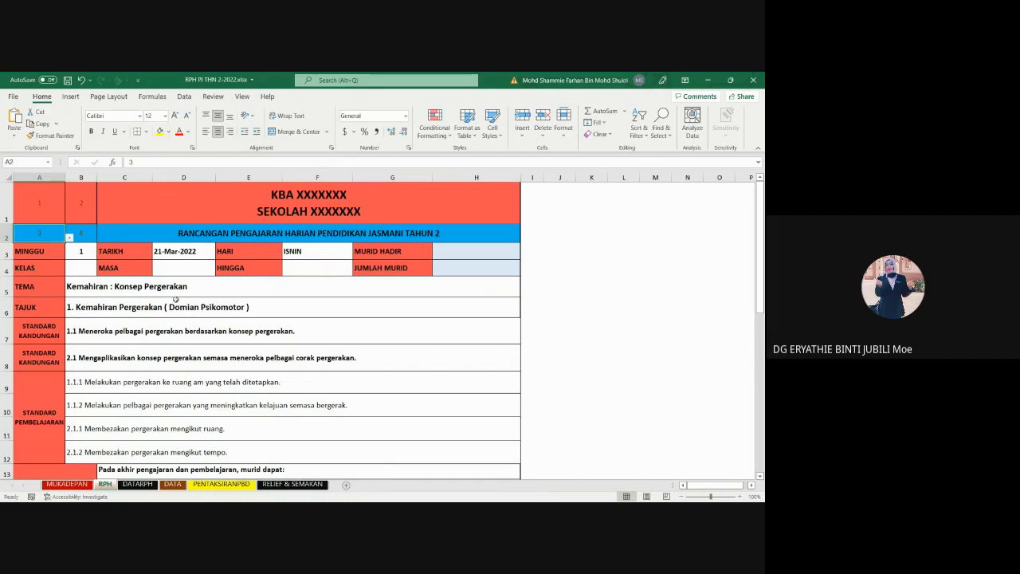
scroll(170, 307, "down", 2)
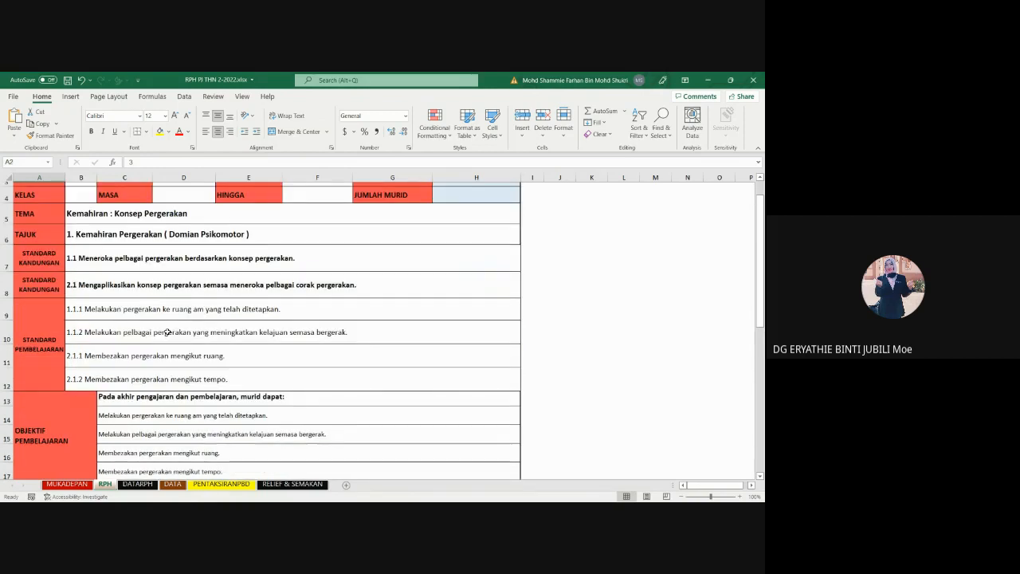
scroll(182, 399, "up", 2)
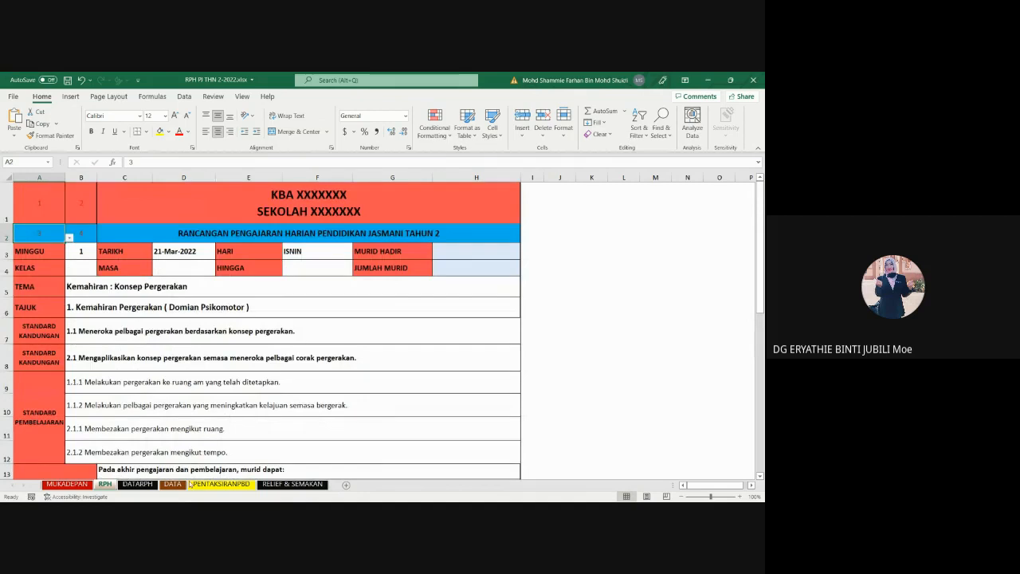
left_click(137, 484)
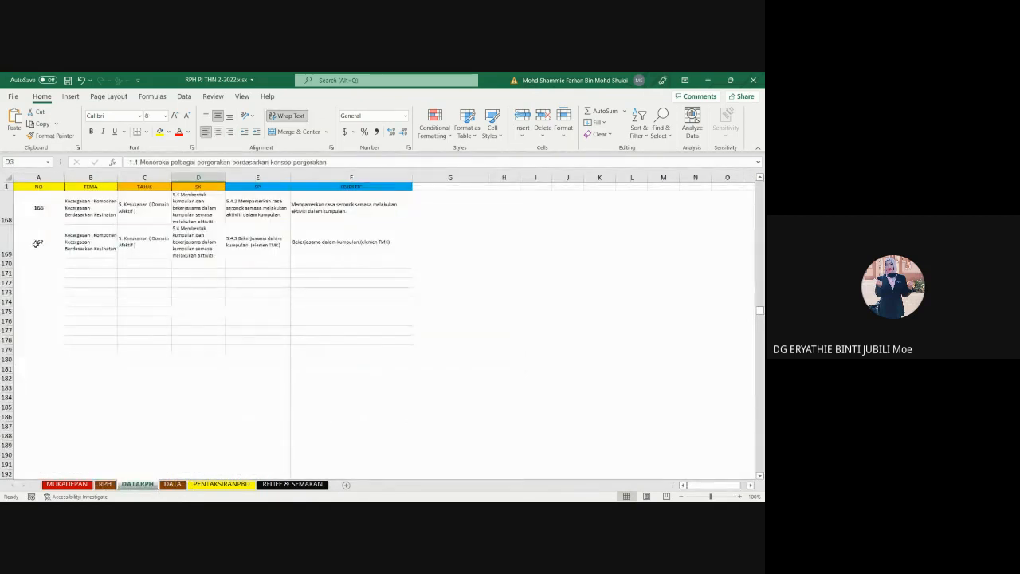
On the Pendidikan Jasmani RPH sheet, examine selector A1 with the TEMA, TAJUK and first STANDARD KANDUNGAN rows
left_click(105, 483)
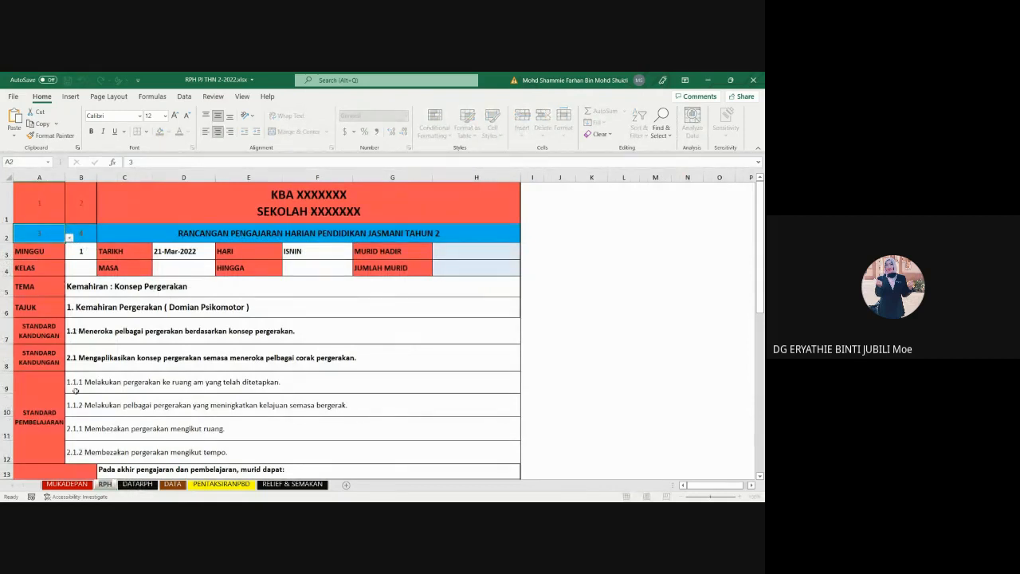
left_click(44, 199)
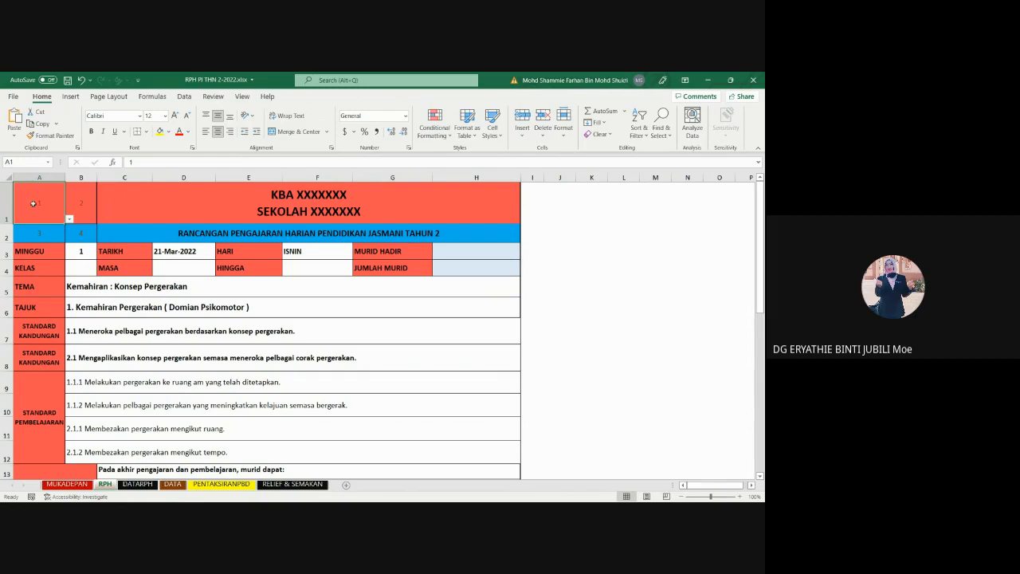
left_click(26, 286)
left_click(27, 305)
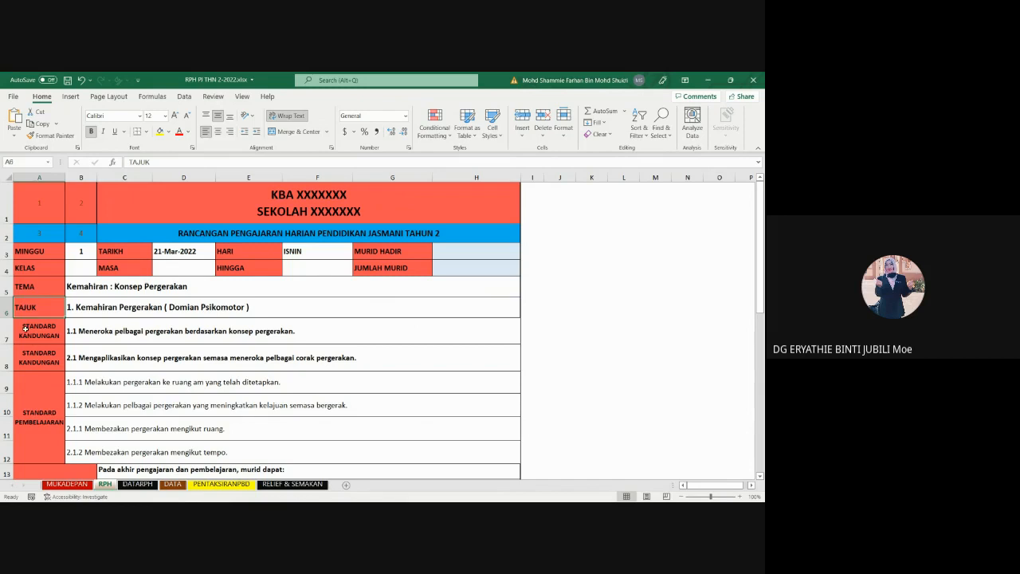
left_click(26, 327)
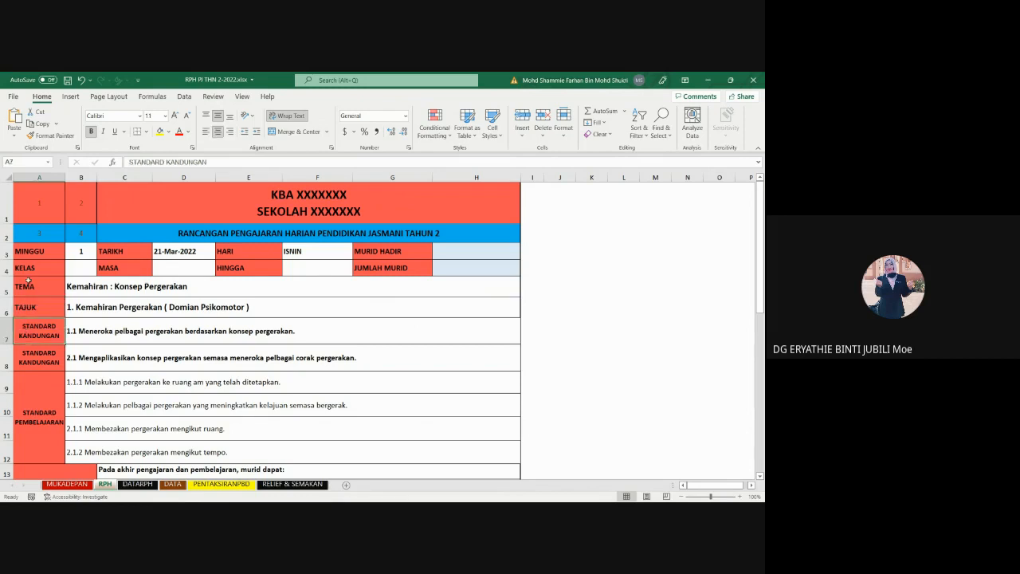
left_click(42, 200)
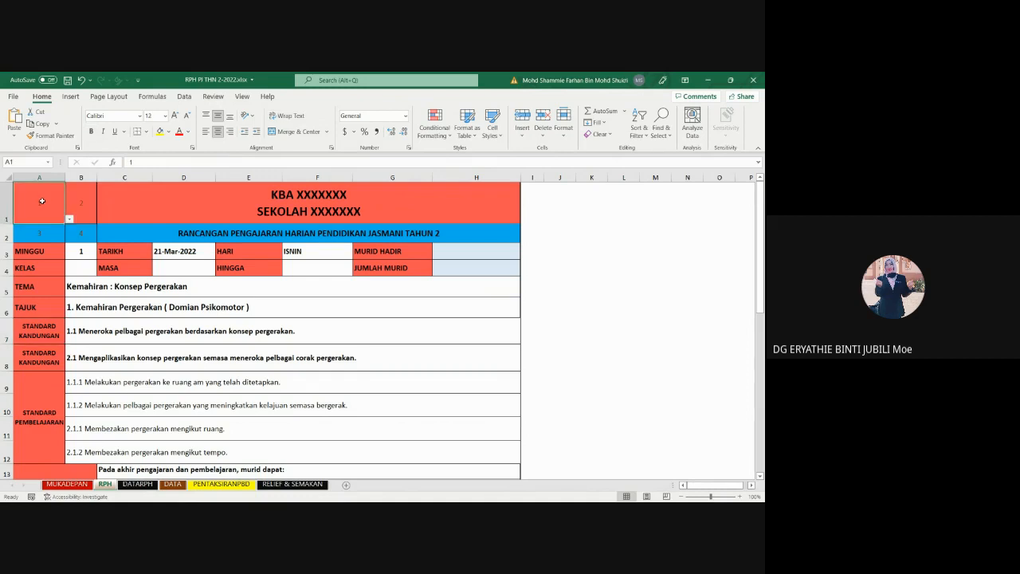
left_click(109, 335)
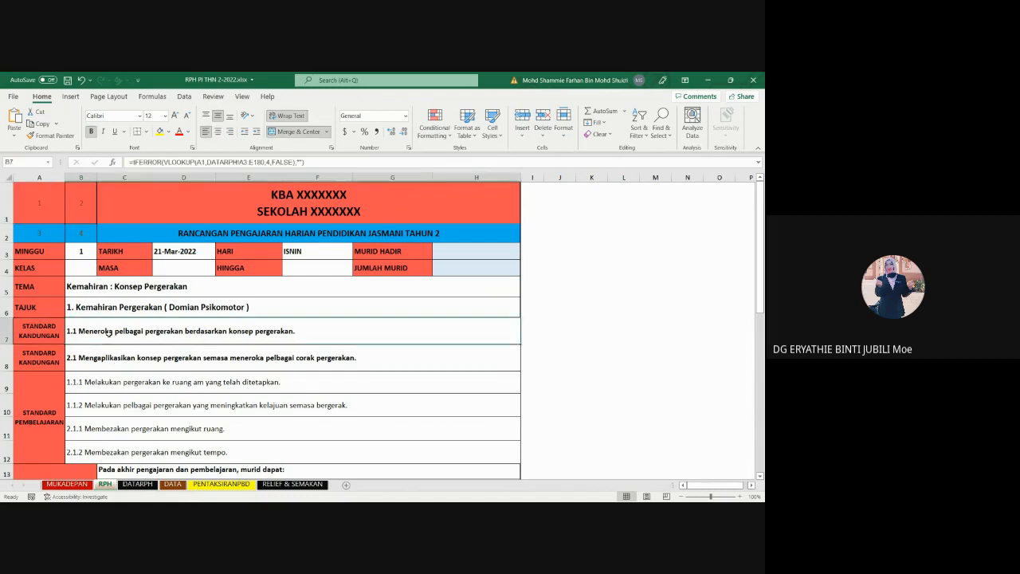
Examine selector A2 and compare the second STANDARD KANDUNGAN row with the first one
left_click(41, 238)
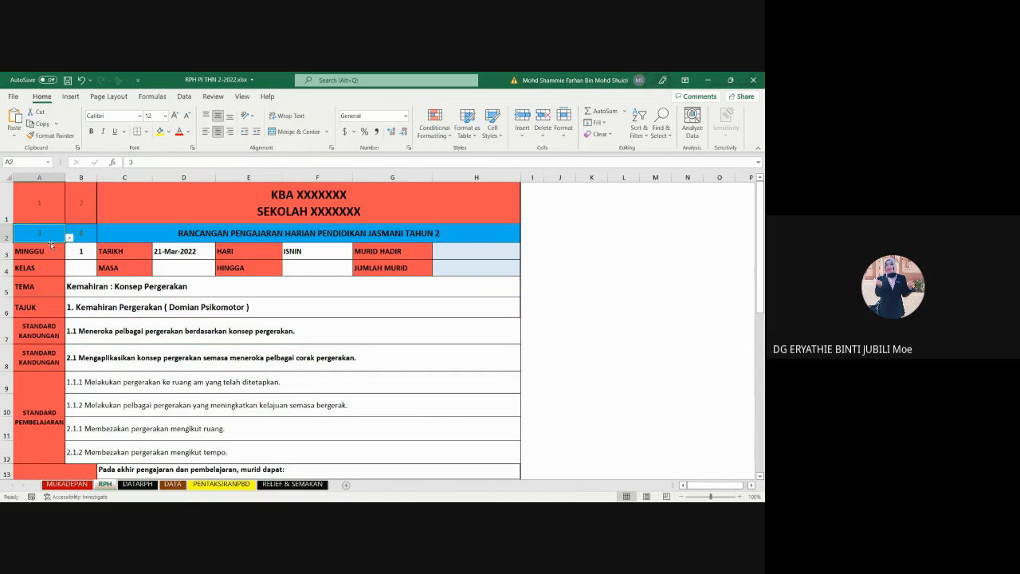
left_click(79, 366)
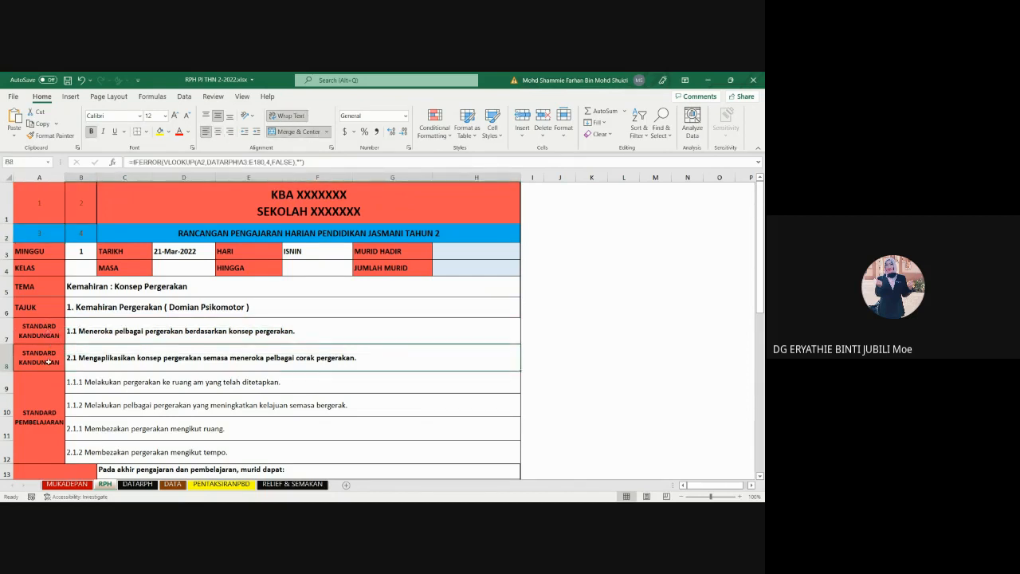
left_click(46, 359)
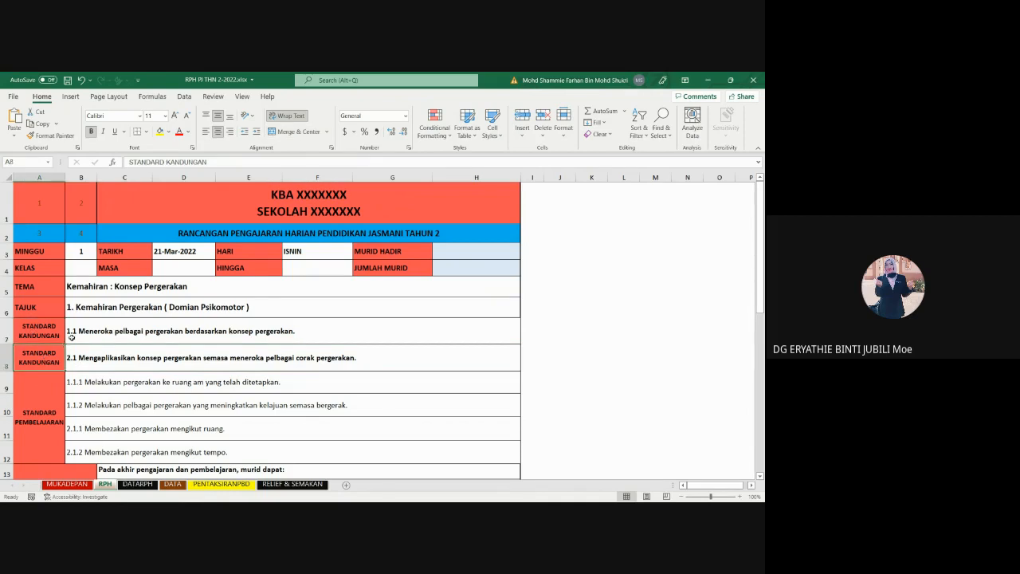
left_click(70, 347)
left_click(69, 335)
left_click(68, 353)
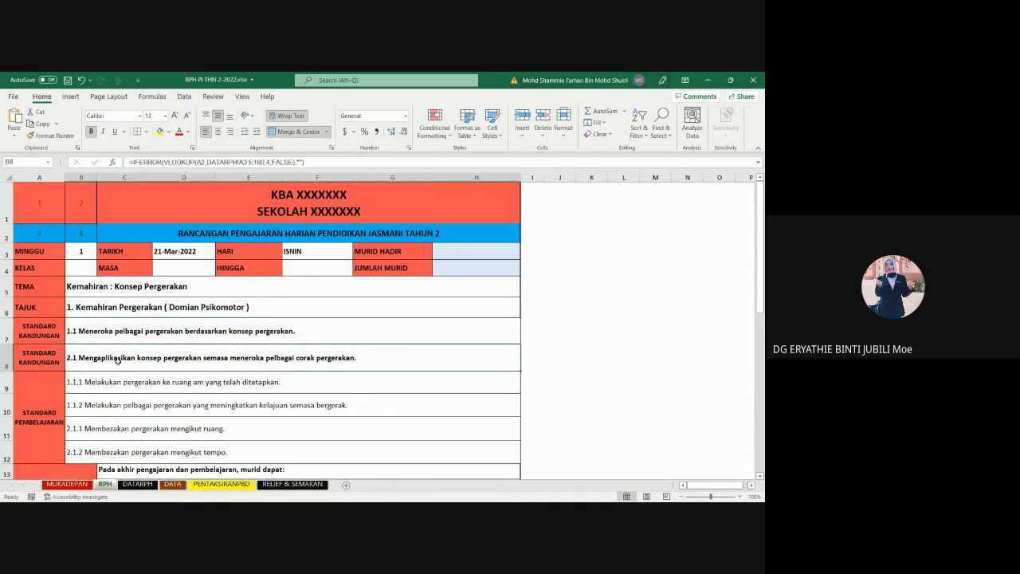
Inspect the STANDARD PEMBELAJARAN lookup cells in rows 9, 11 and 12 of the Pendidikan Jasmani plan
left_click(77, 427)
left_click(75, 444)
left_click(79, 388)
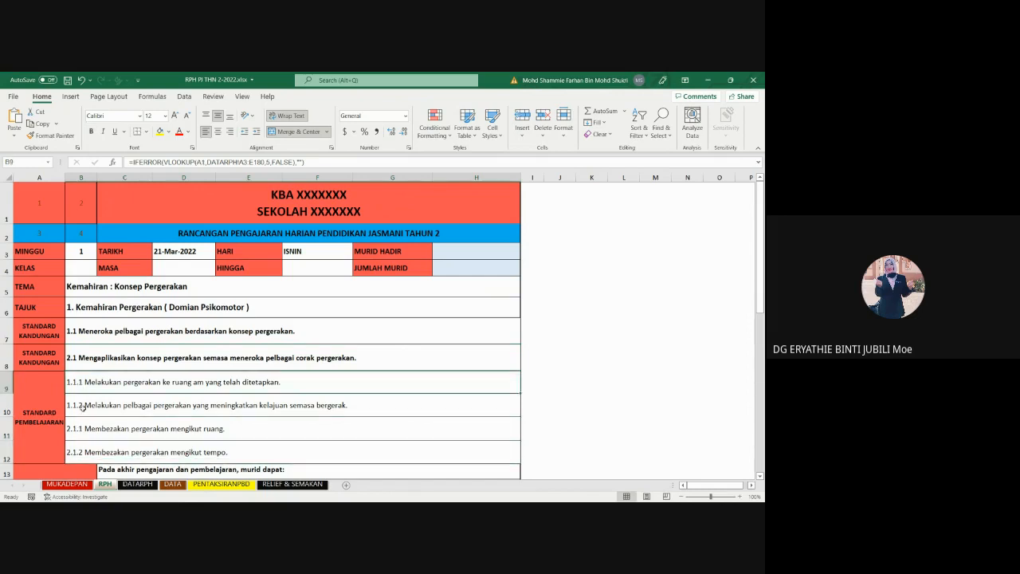
left_click(83, 419)
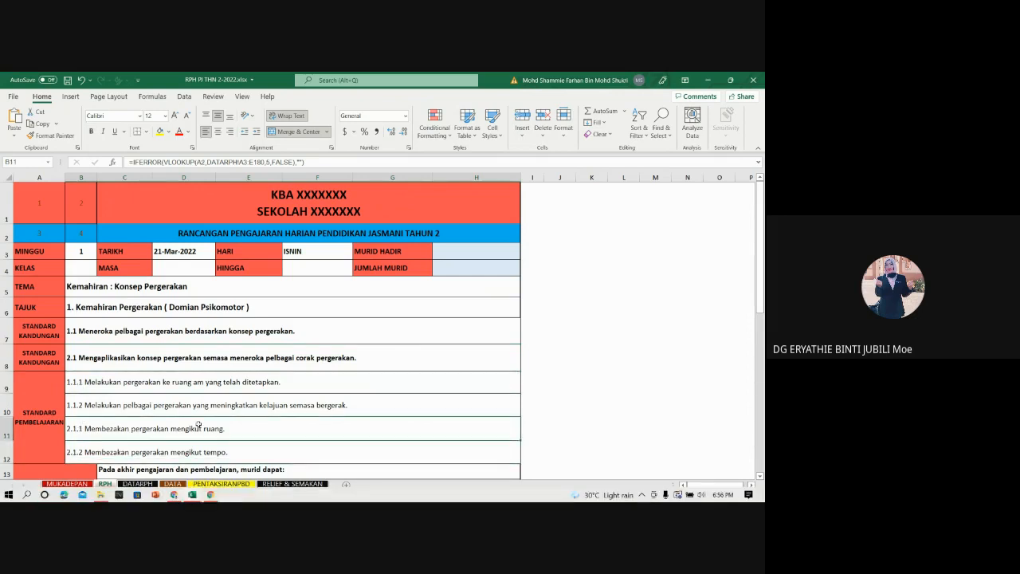
Examine the OBJEKTIF entries on the DATARPH sheet, starting from the first three PJ THN 2 records
left_click(137, 484)
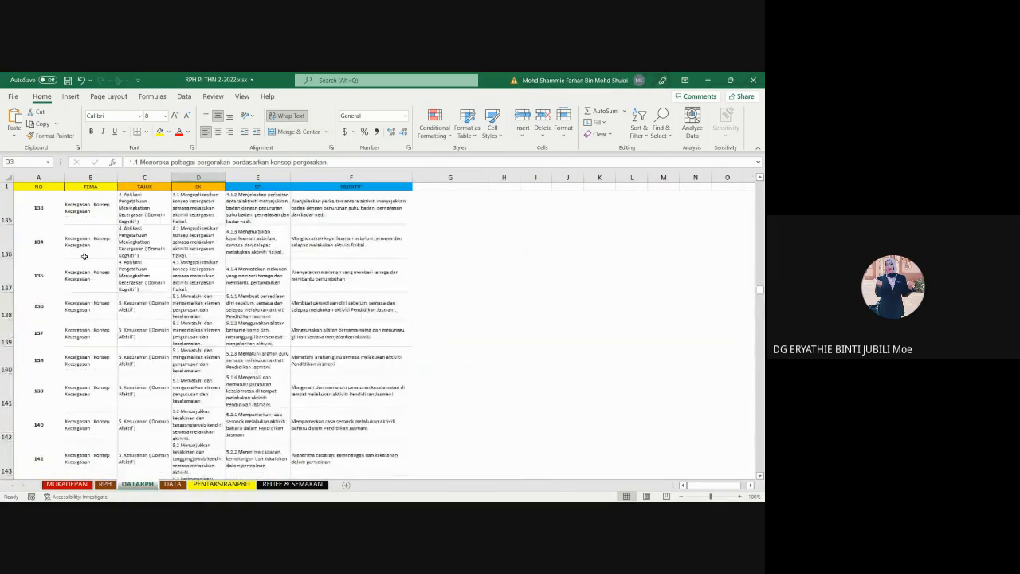
scroll(83, 256, "up", 20)
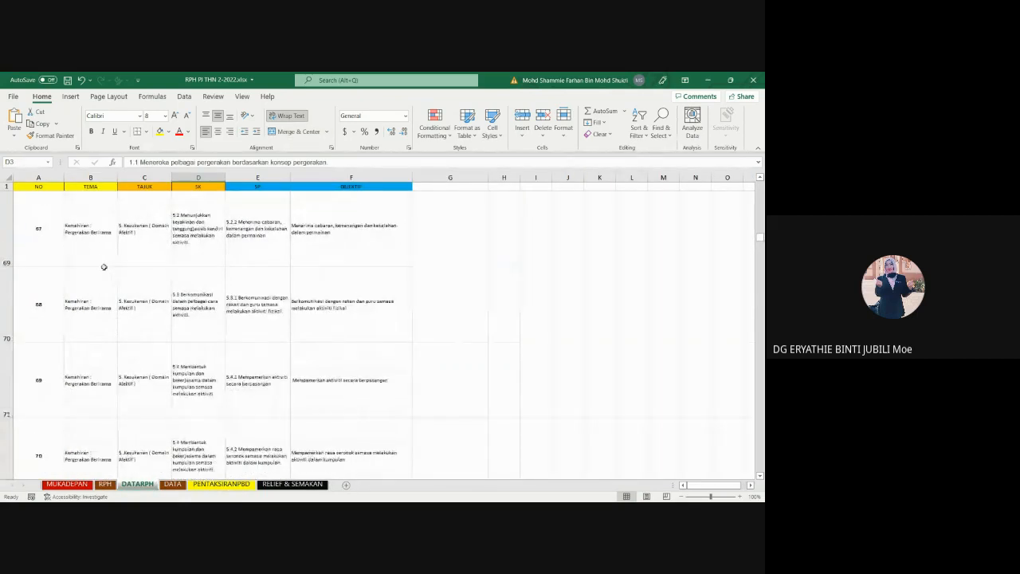
scroll(102, 268, "up", 20)
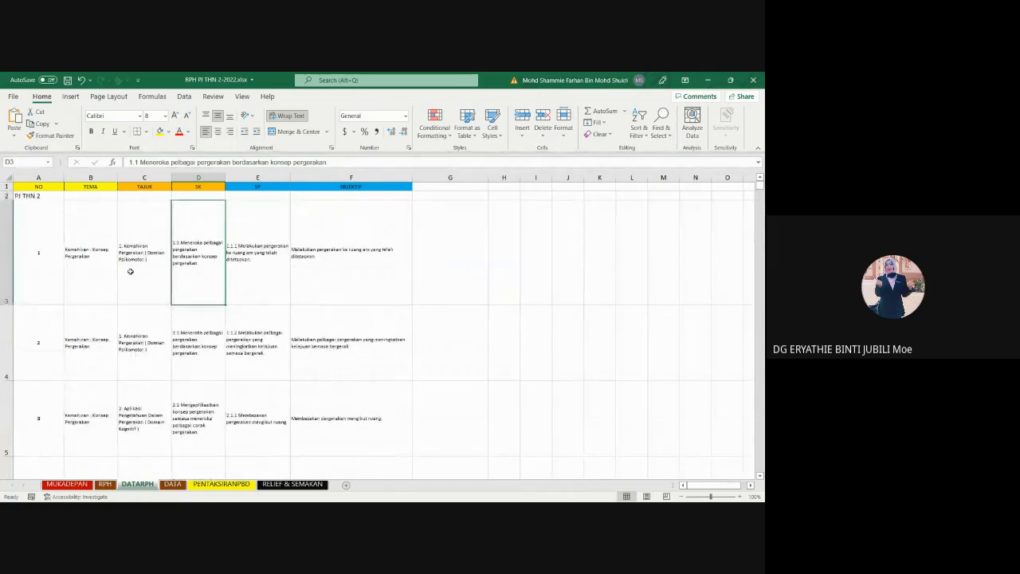
left_click(331, 300)
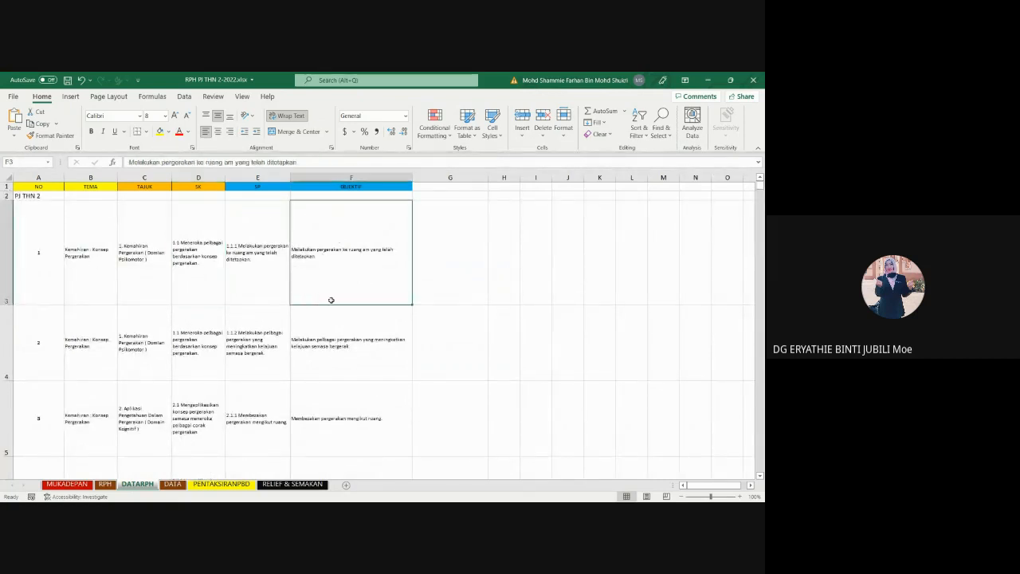
left_click(336, 327)
left_click(340, 405)
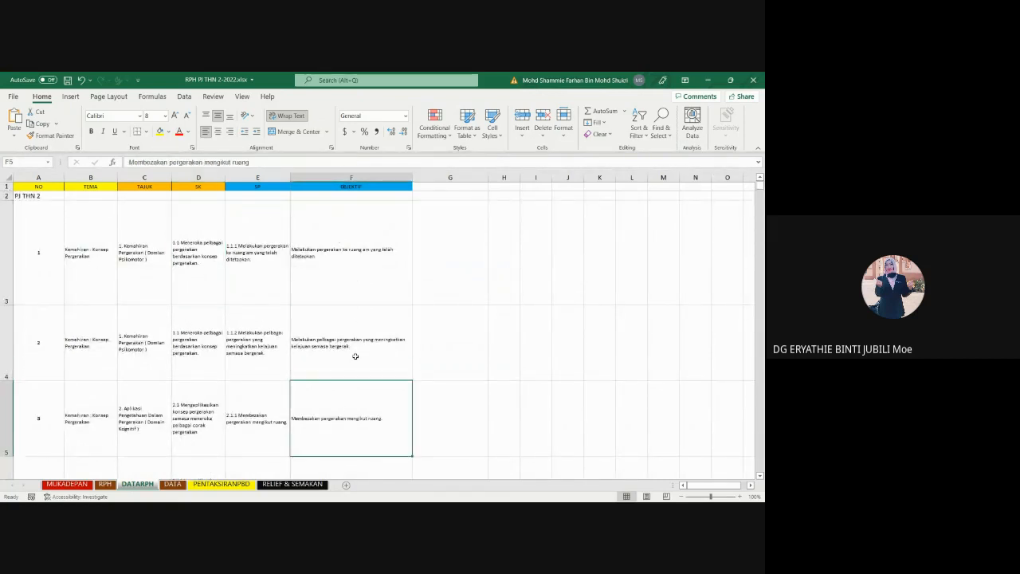
scroll(355, 357, "down", 10)
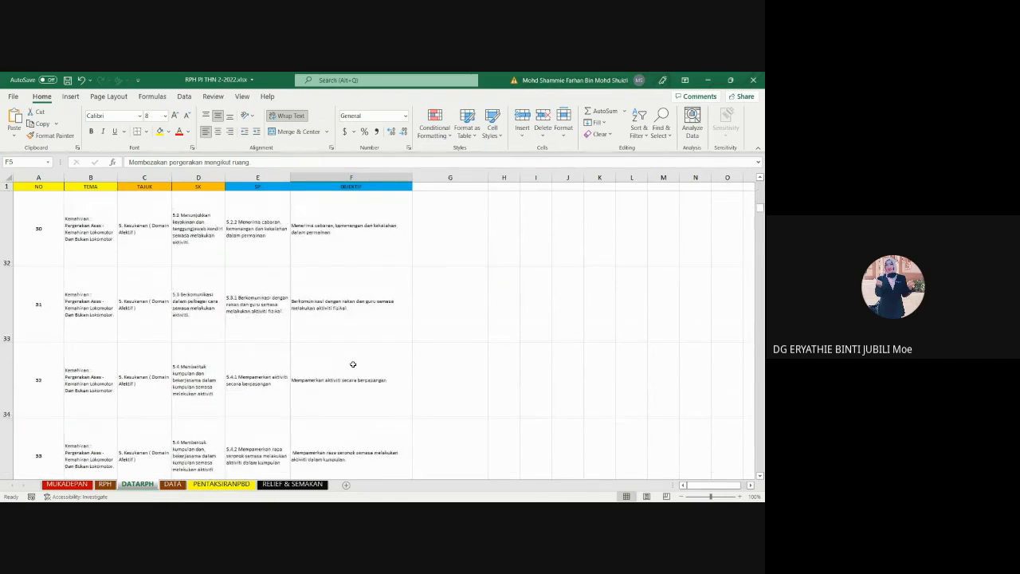
Examine the OBJEKTIF entries of records 30 to 32 on the DATARPH sheet
left_click(335, 231)
left_click(348, 315)
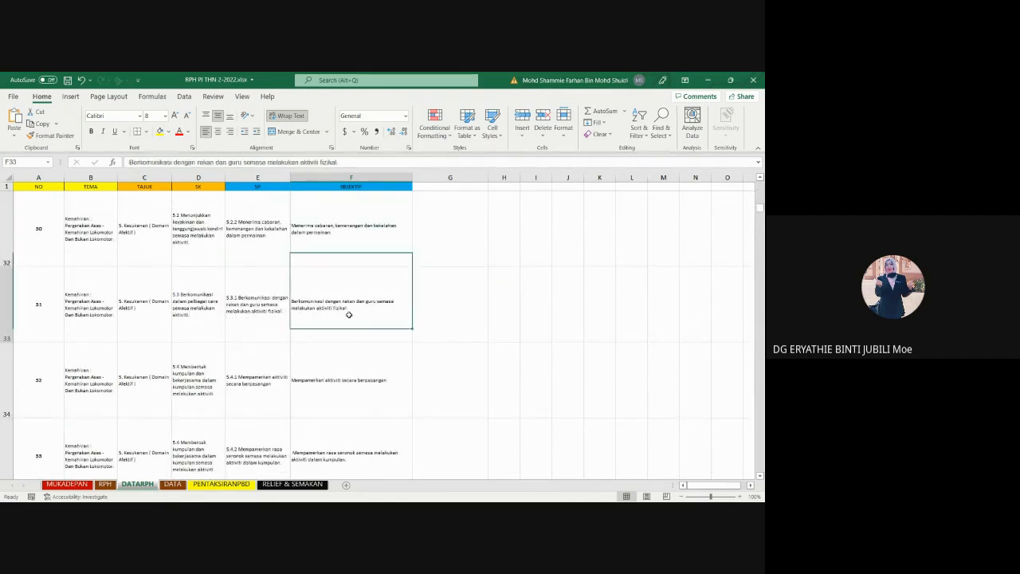
left_click(353, 363)
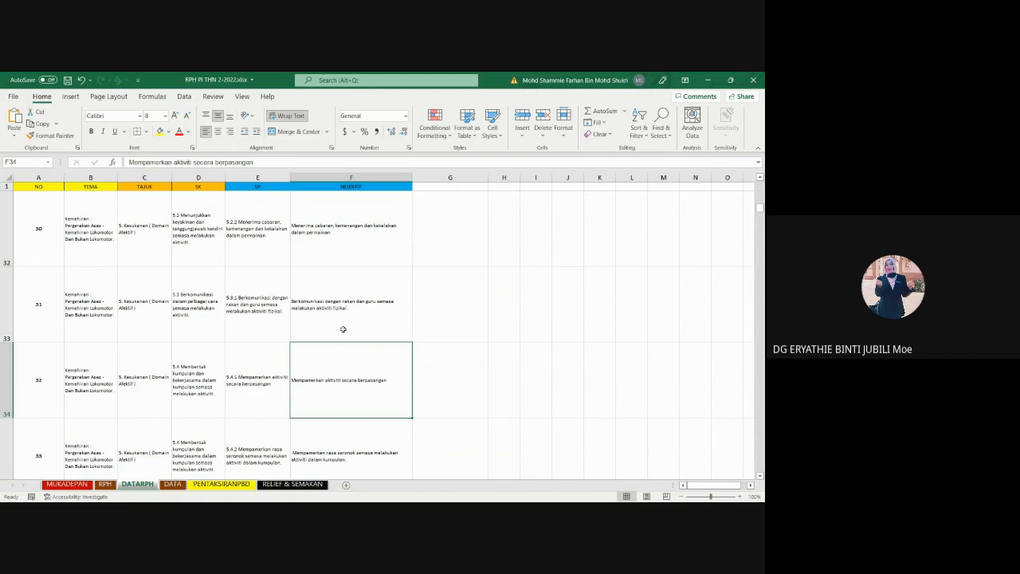
Review the STRATEGI and KBAT entries on the DATA sheet, and show the PENTAKSIRANPBD assessment sheet
left_click(170, 484)
left_click(226, 440)
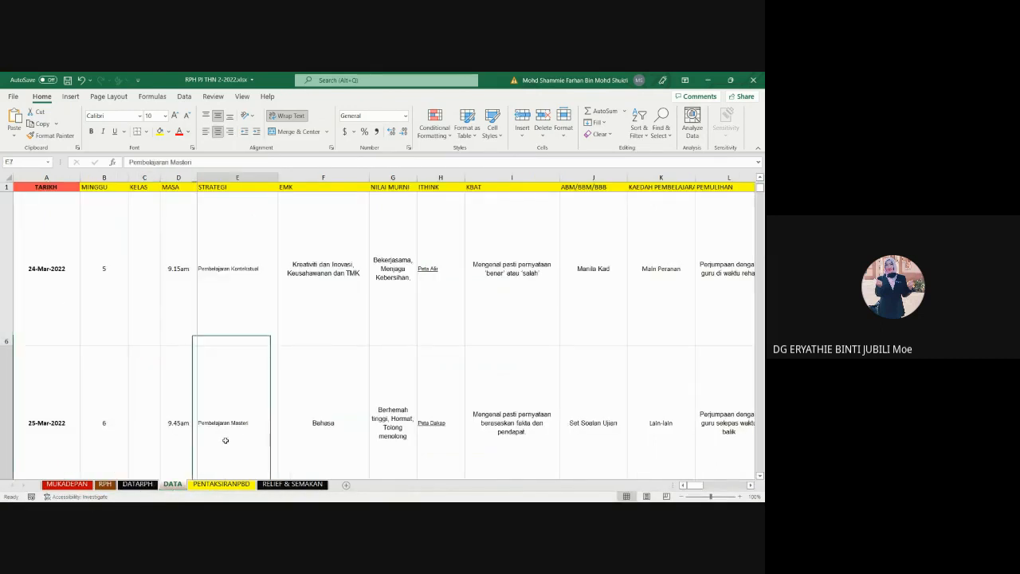
left_click(467, 297)
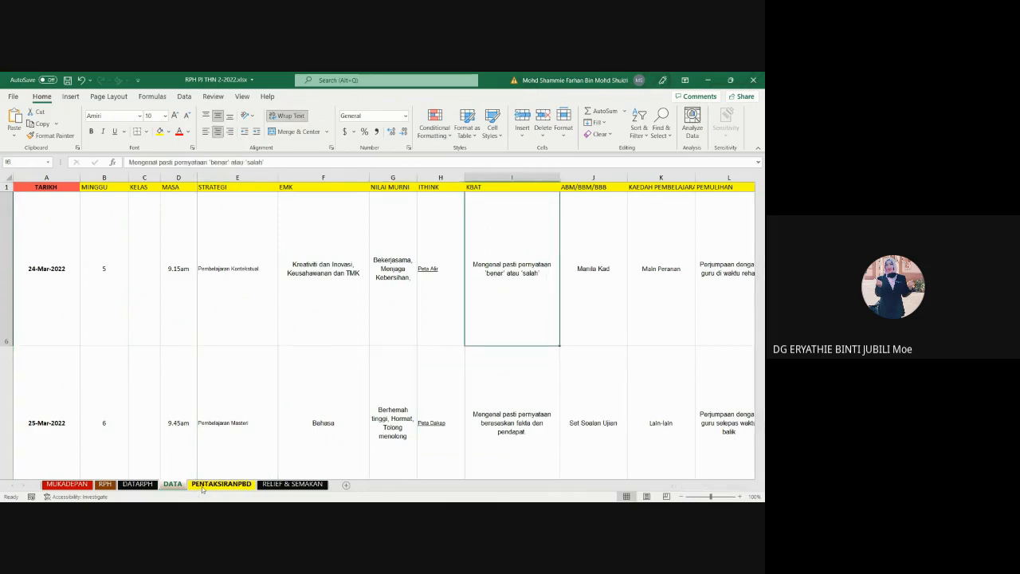
left_click(203, 487)
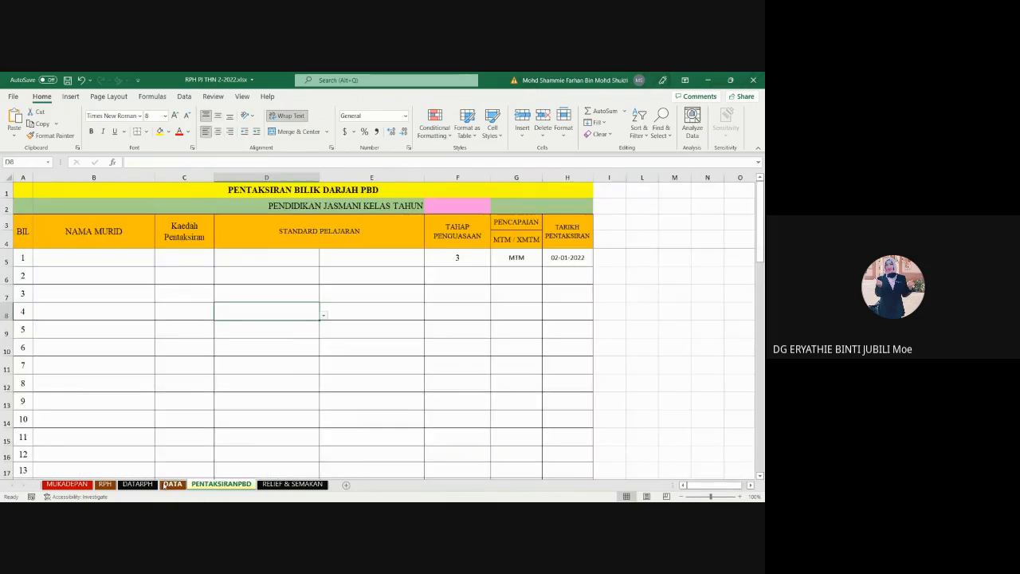
Switch to File Explorer and view the subject folders in RPH 2022, including the contents of RPH DPK BM
left_click(100, 495)
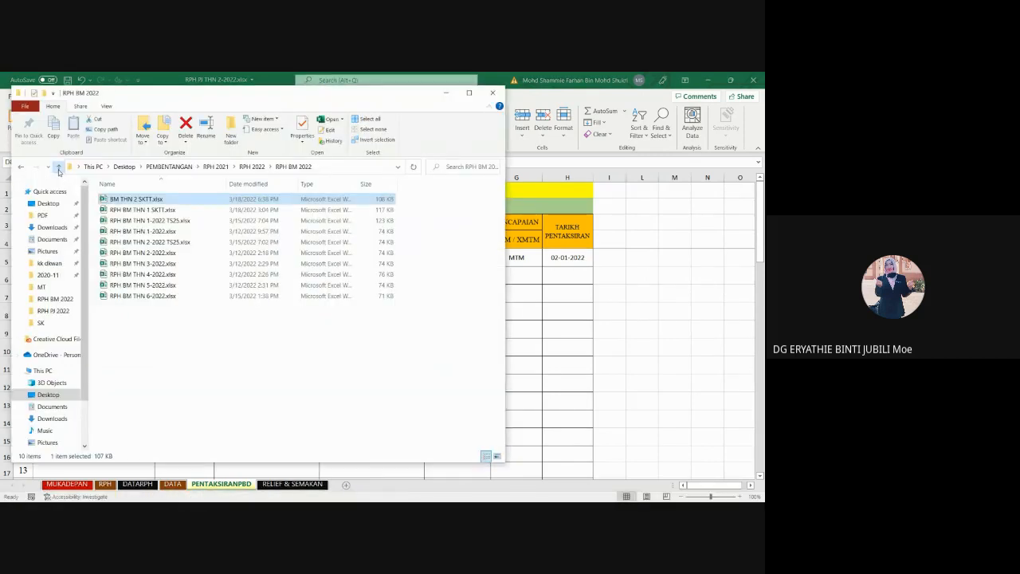
left_click(58, 168)
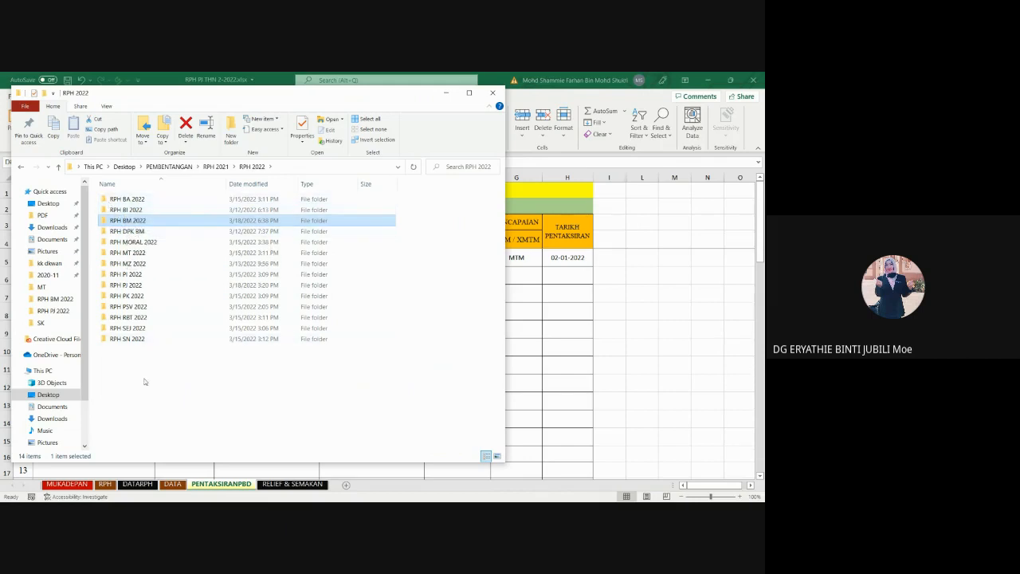
double_click(132, 233)
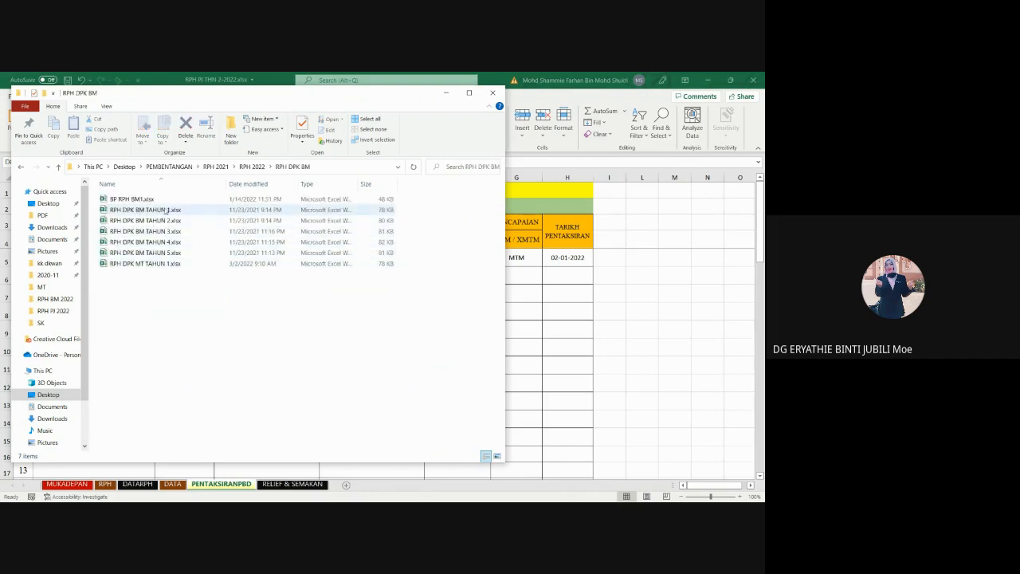
left_click(59, 168)
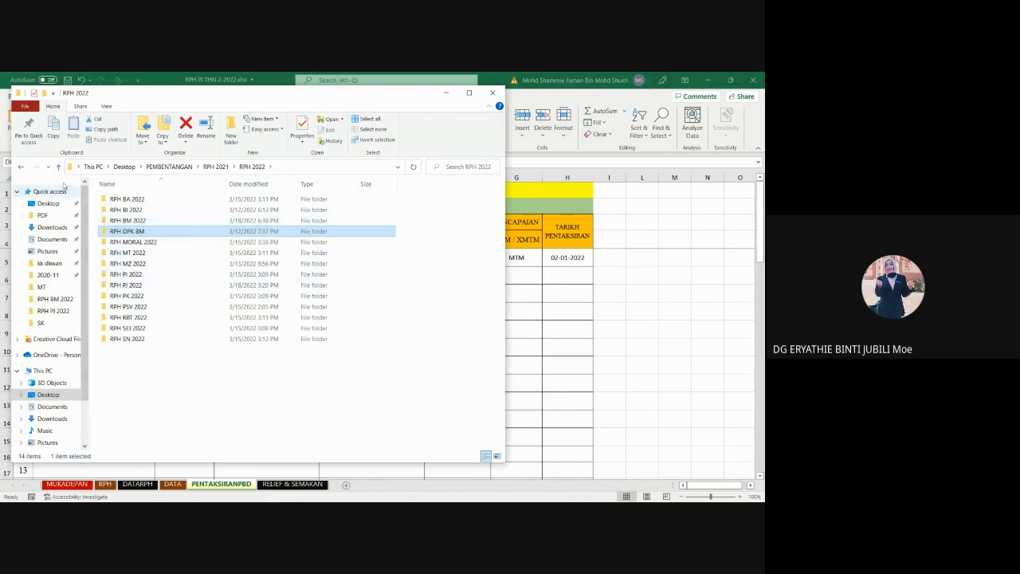
Browse up from RPH 2022 to the Desktop folder, look through its folders and close File Explorer
left_click(57, 167)
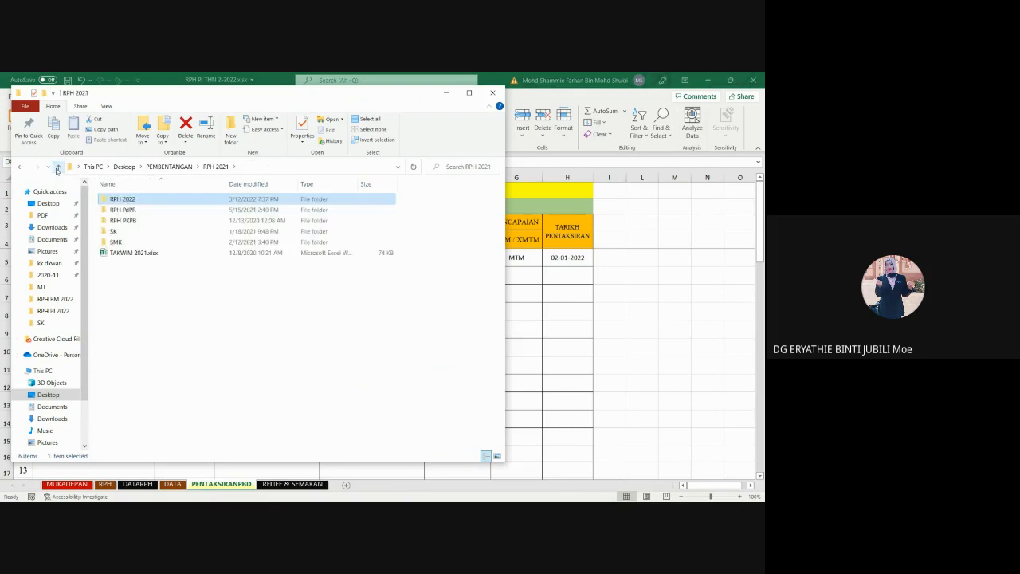
left_click(57, 167)
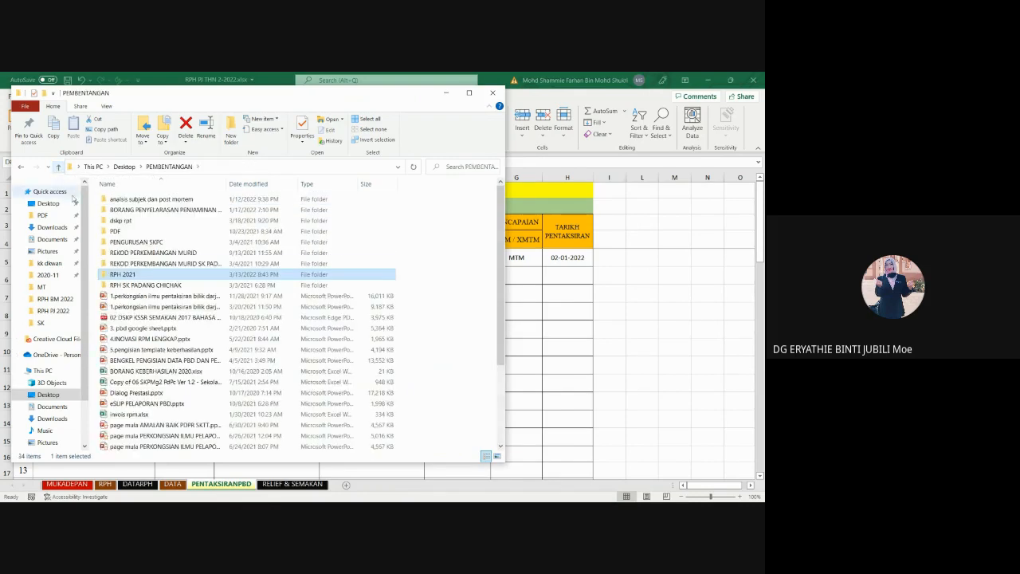
left_click(57, 167)
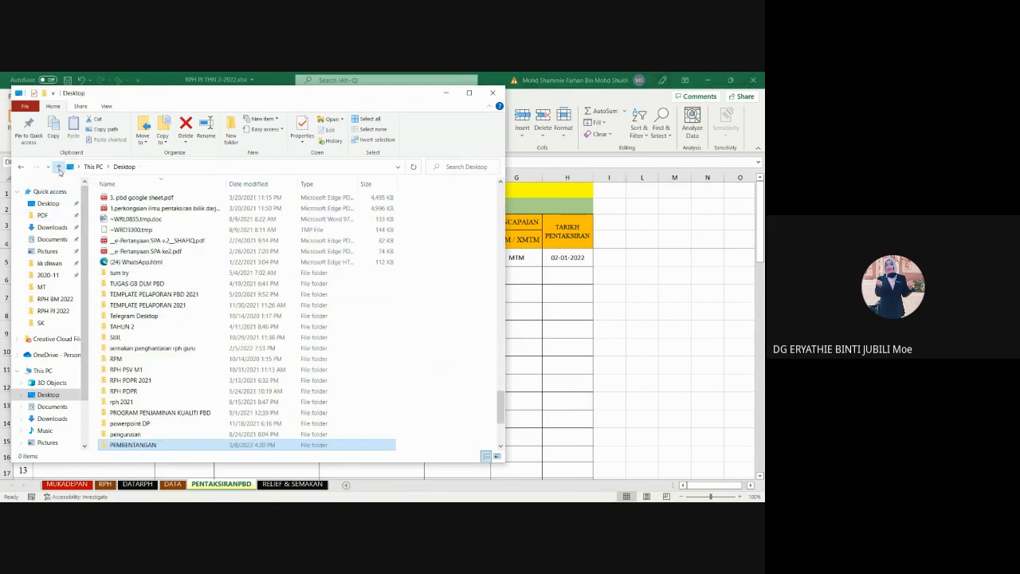
scroll(114, 327, "down", 4)
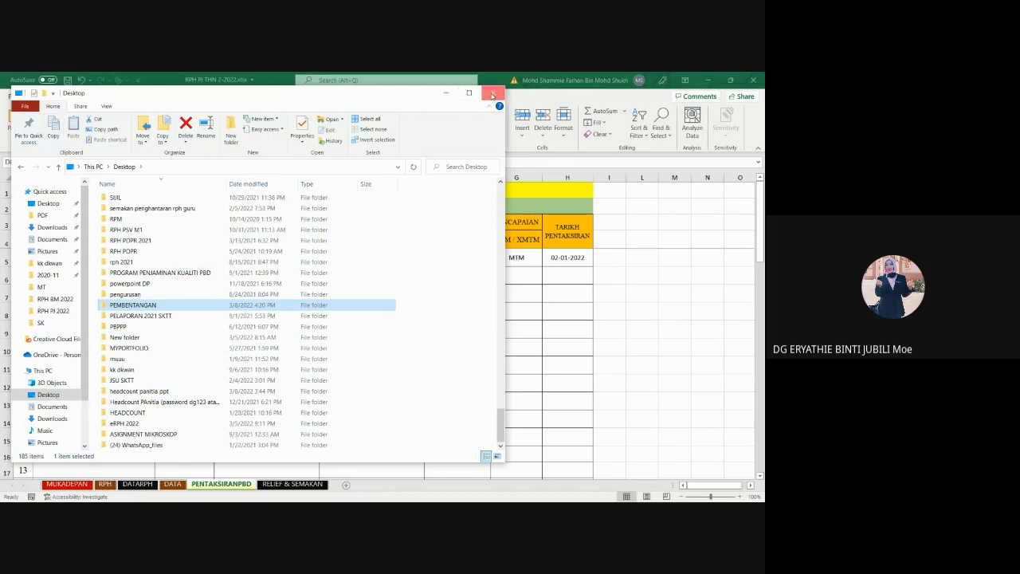
left_click(492, 94)
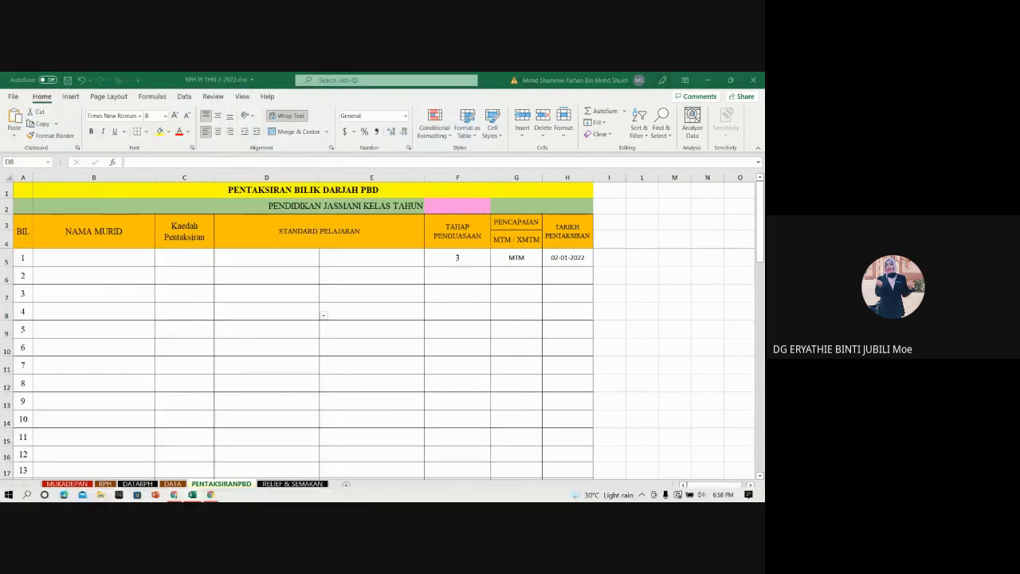
left_click(131, 472)
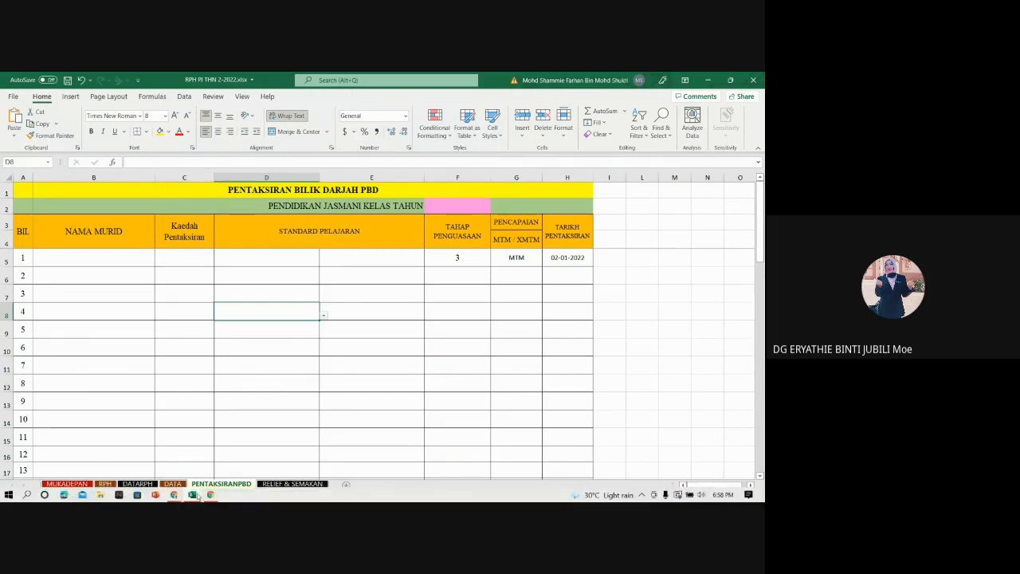
mouse_move(198, 498)
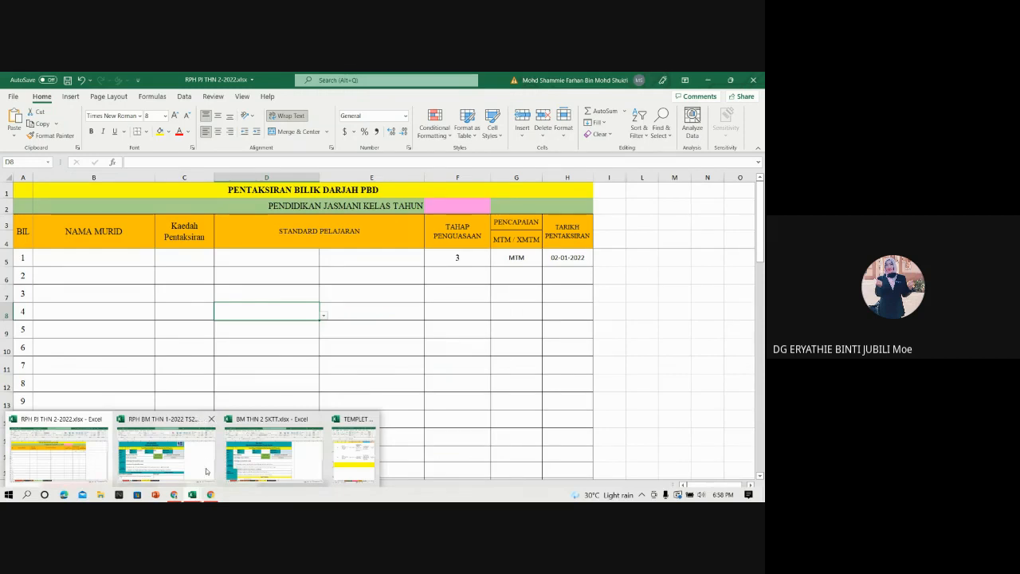
mouse_move(242, 449)
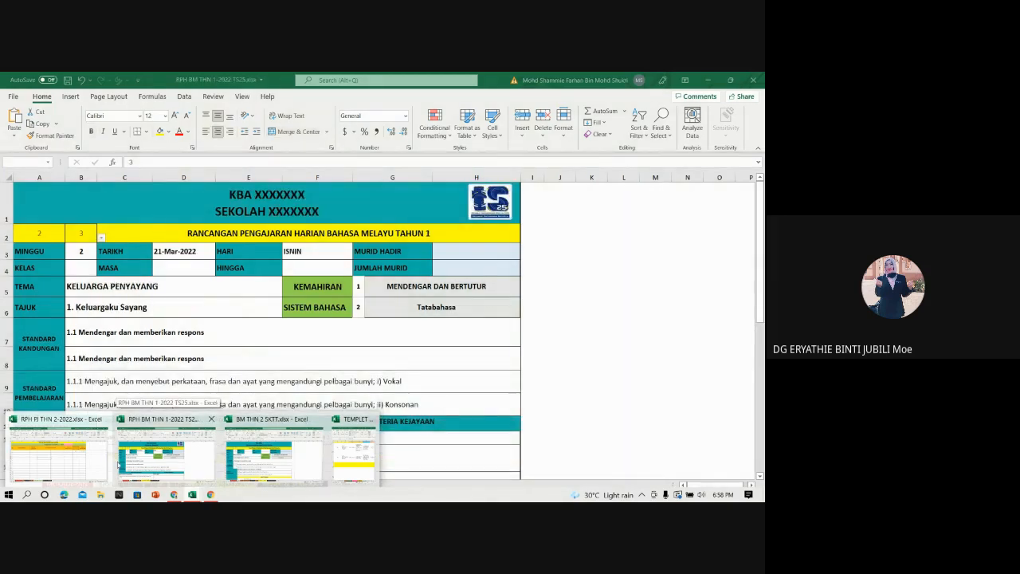
mouse_move(111, 460)
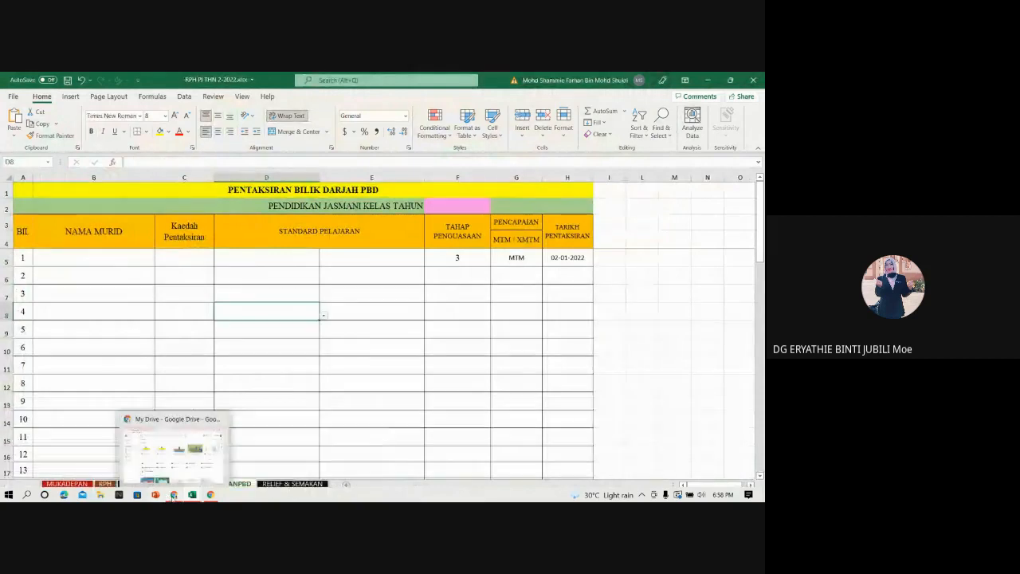
Switch to the Google Meet call in Chrome and stop presenting the screen
left_click(174, 496)
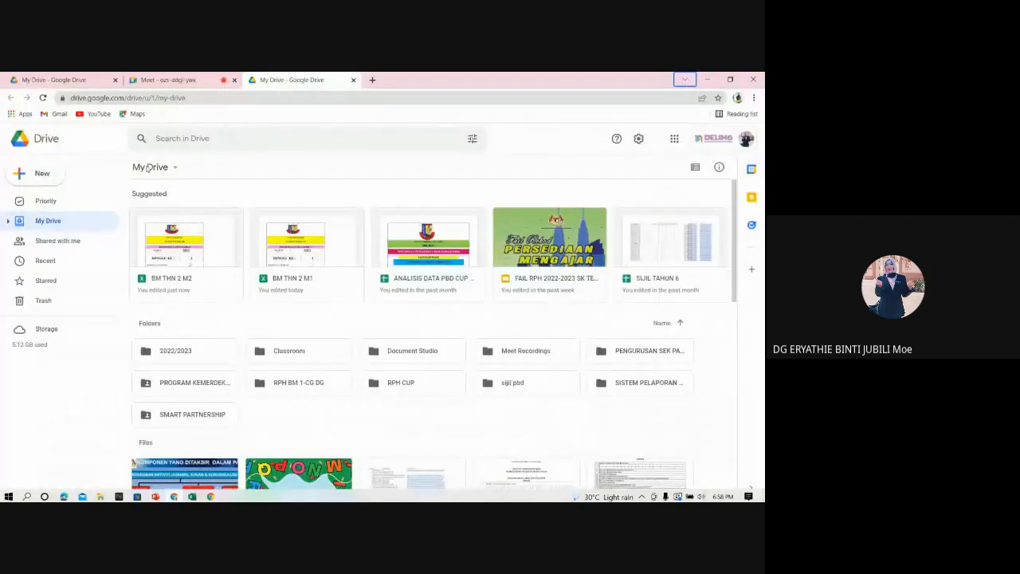
left_click(157, 83)
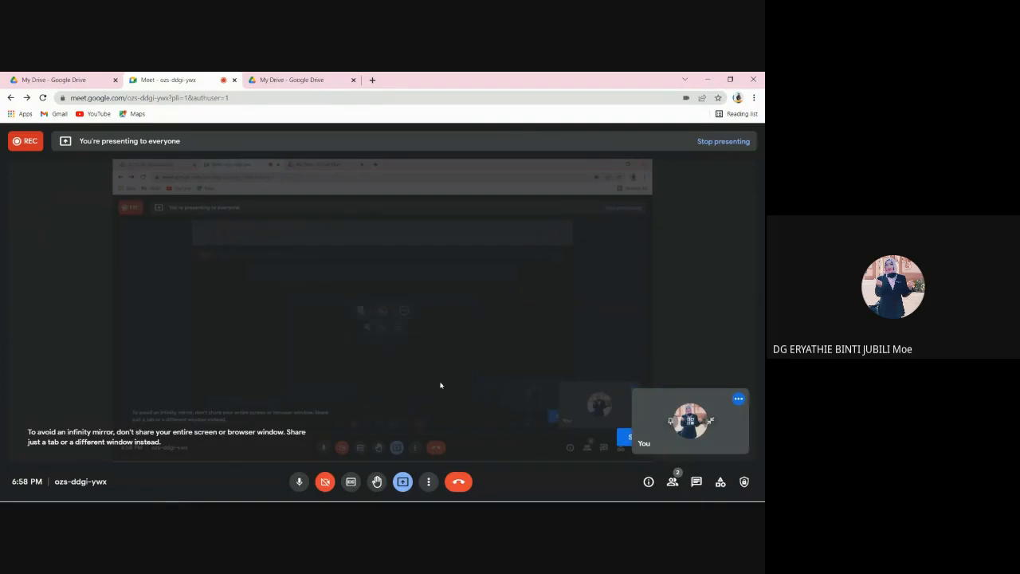
left_click(402, 483)
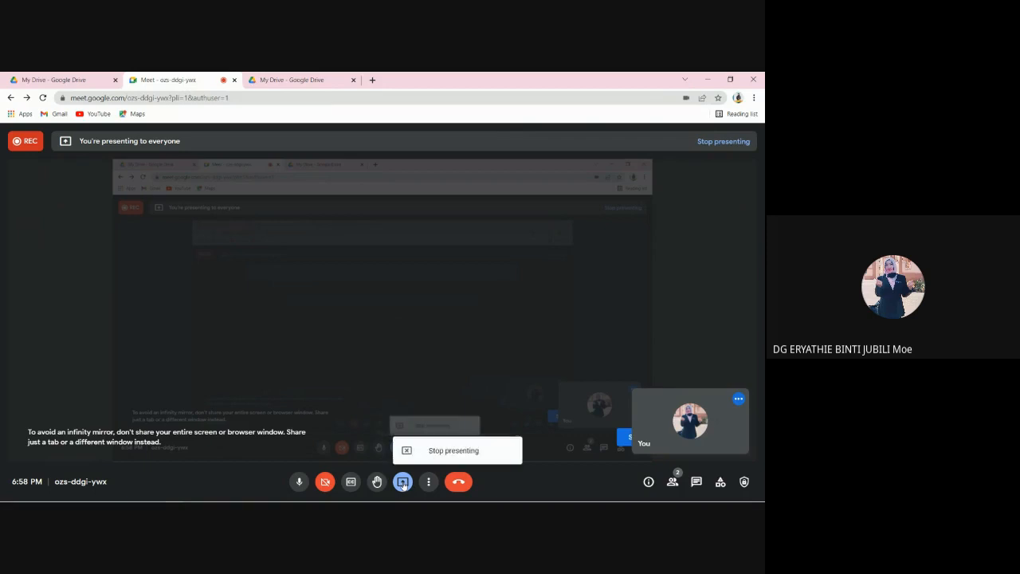
left_click(437, 451)
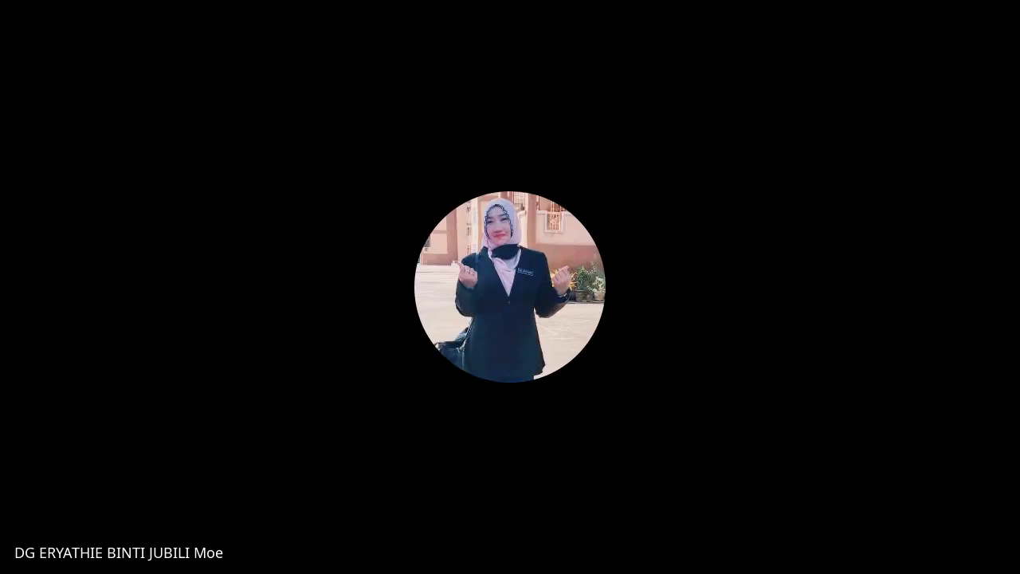